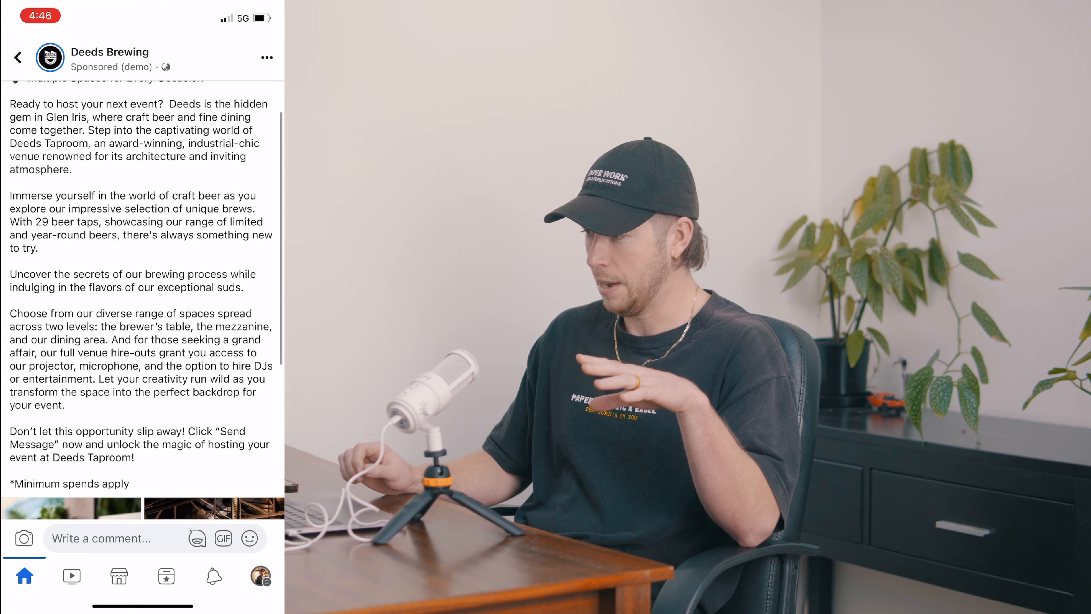
scroll(143, 301, down, 5)
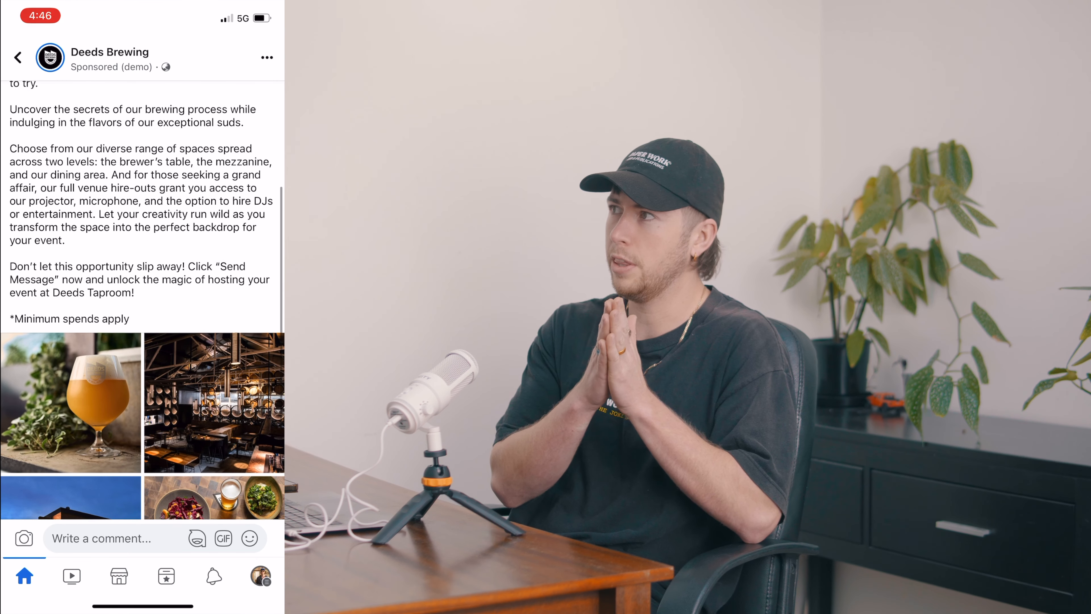
- Open a message thread with Deeds Brewing from its sponsored ad and start the conversation
click(229, 463)
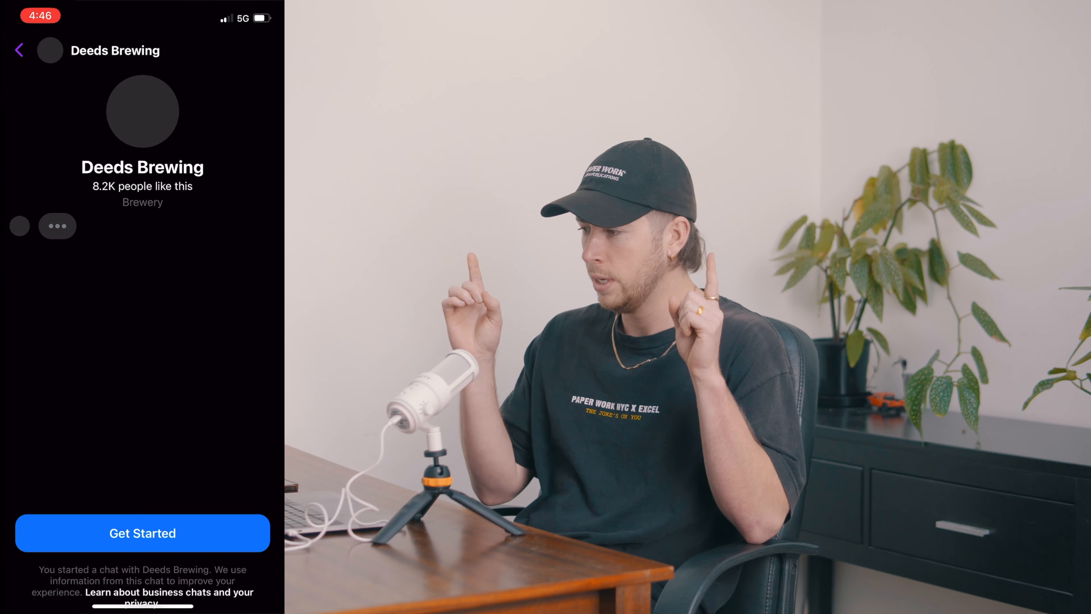
click(142, 506)
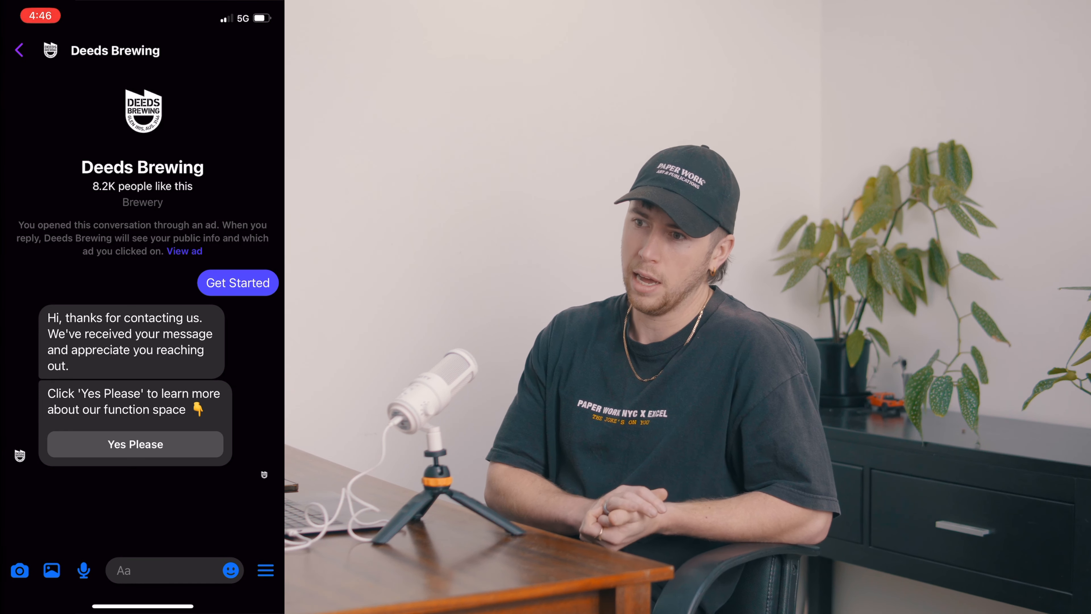
- Answer the chatbot with "Yes Please" for function space details, "Nope!" for previous visits, and "Yes" for a good fit
click(136, 494)
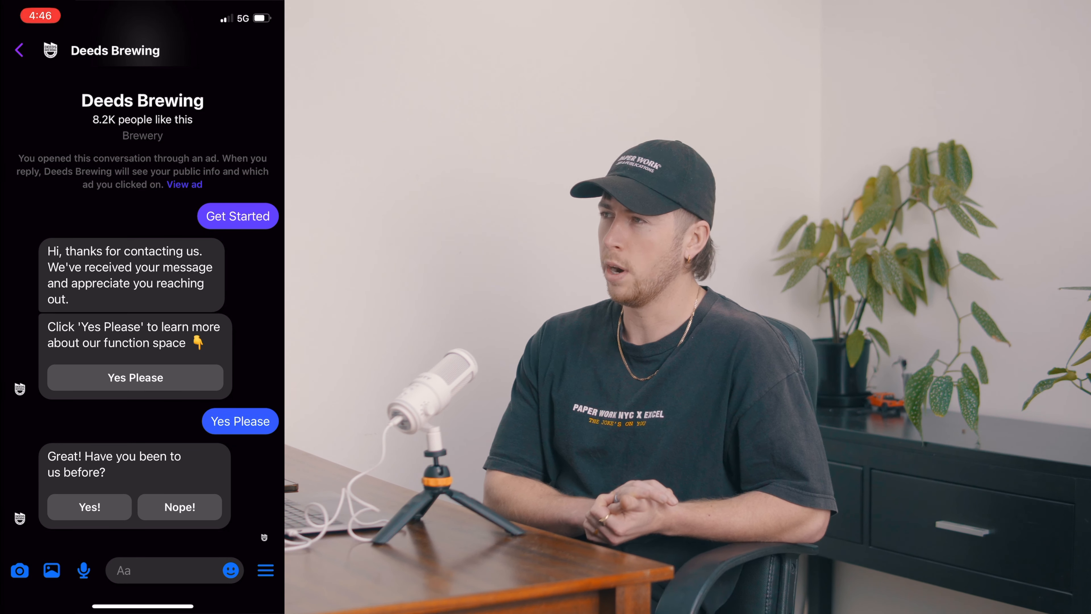
click(180, 507)
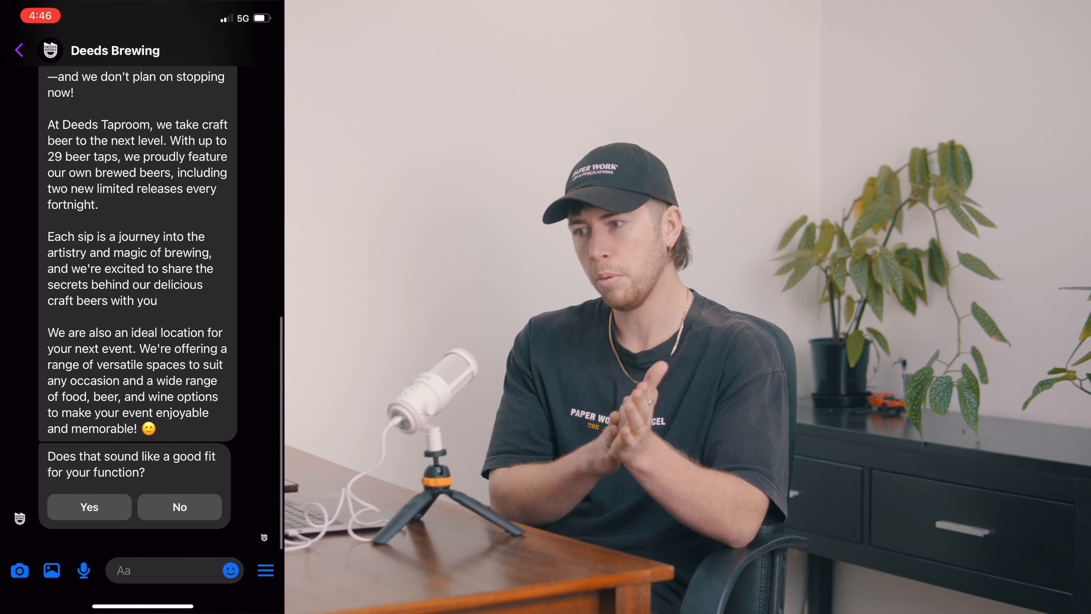
click(89, 505)
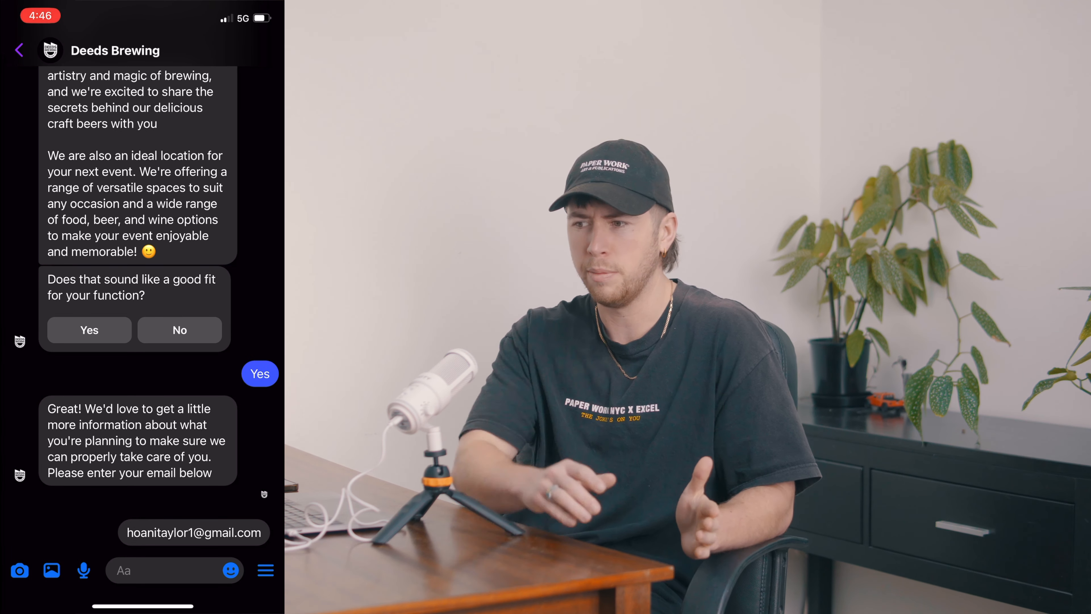
- Submit the suggested email address and phone number, and send "Just testing :)" as the event info
click(194, 532)
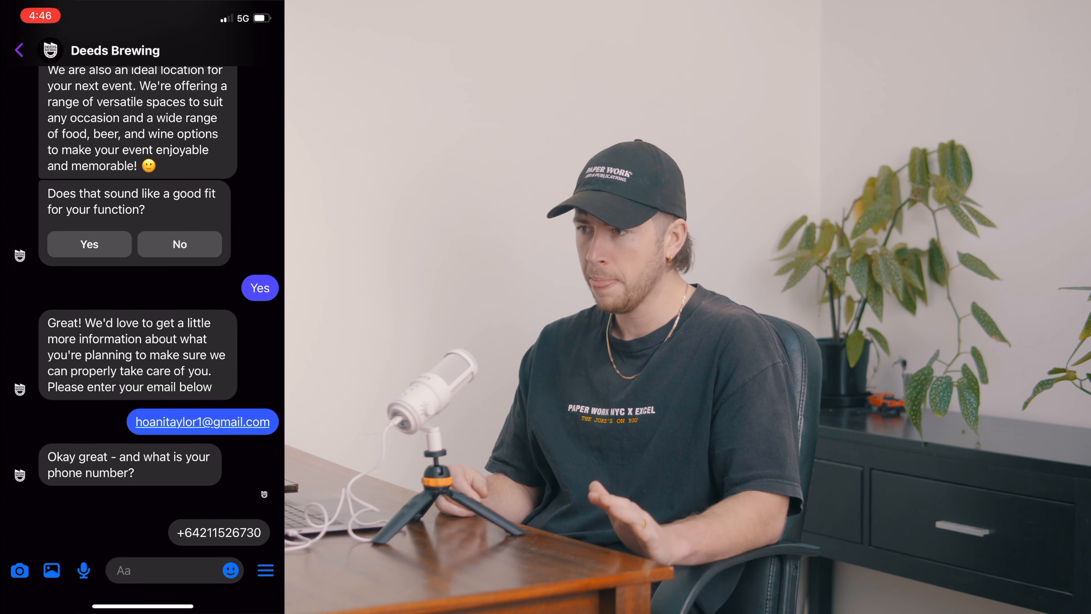
click(219, 533)
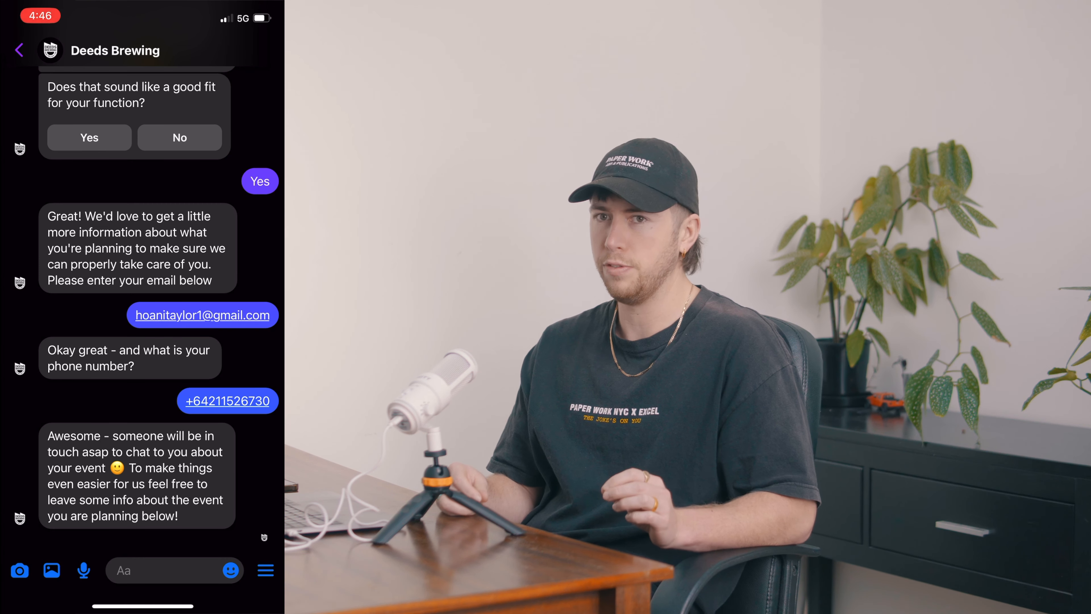
click(163, 570)
text(Just testing :))
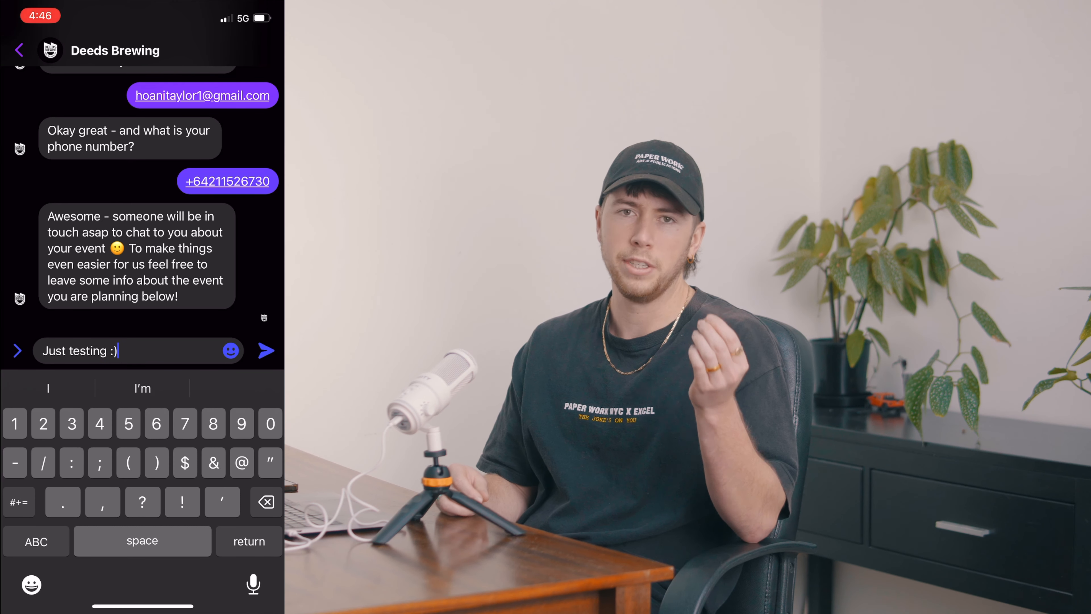
click(266, 350)
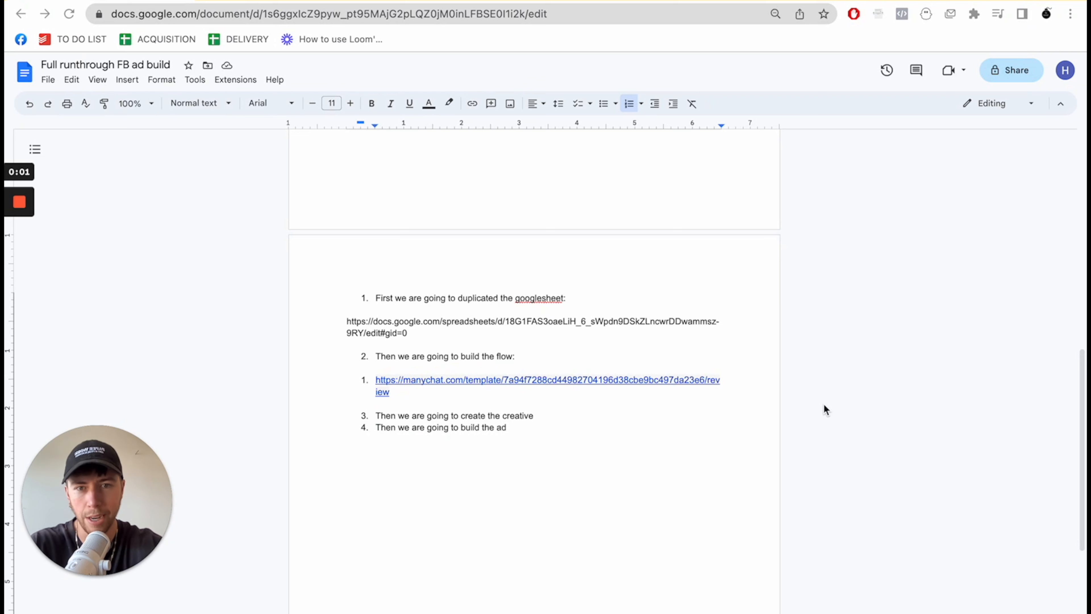
click(521, 437)
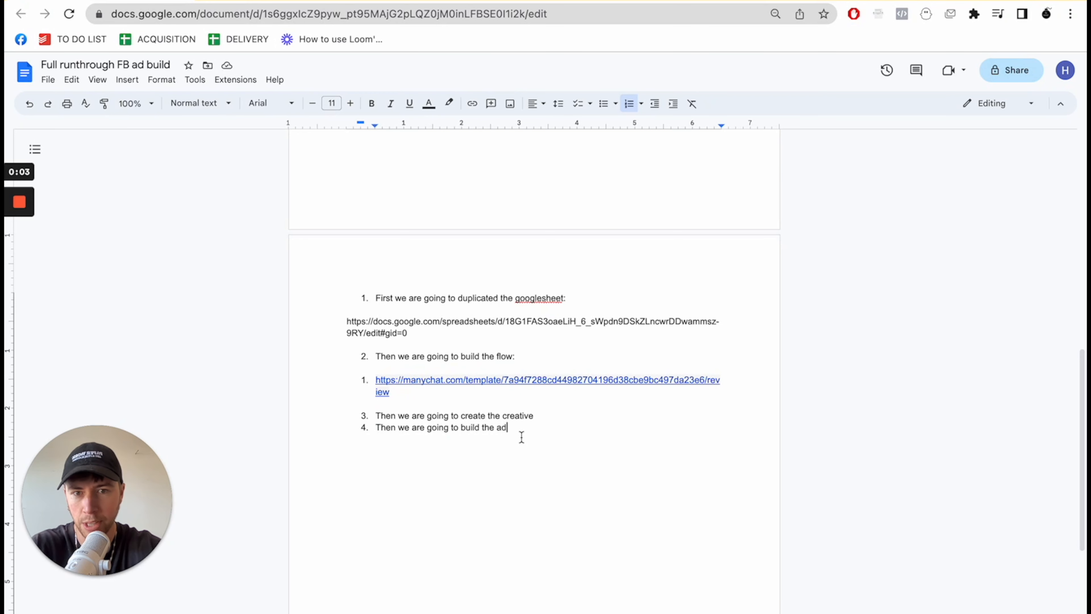
drag(500, 428, 348, 301)
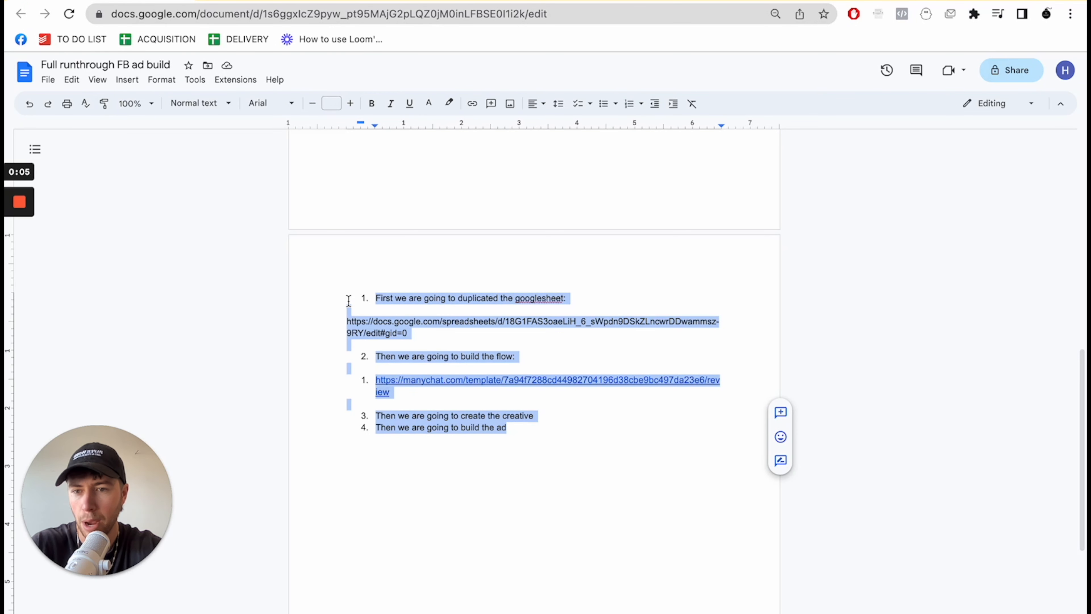
click(348, 301)
click(451, 343)
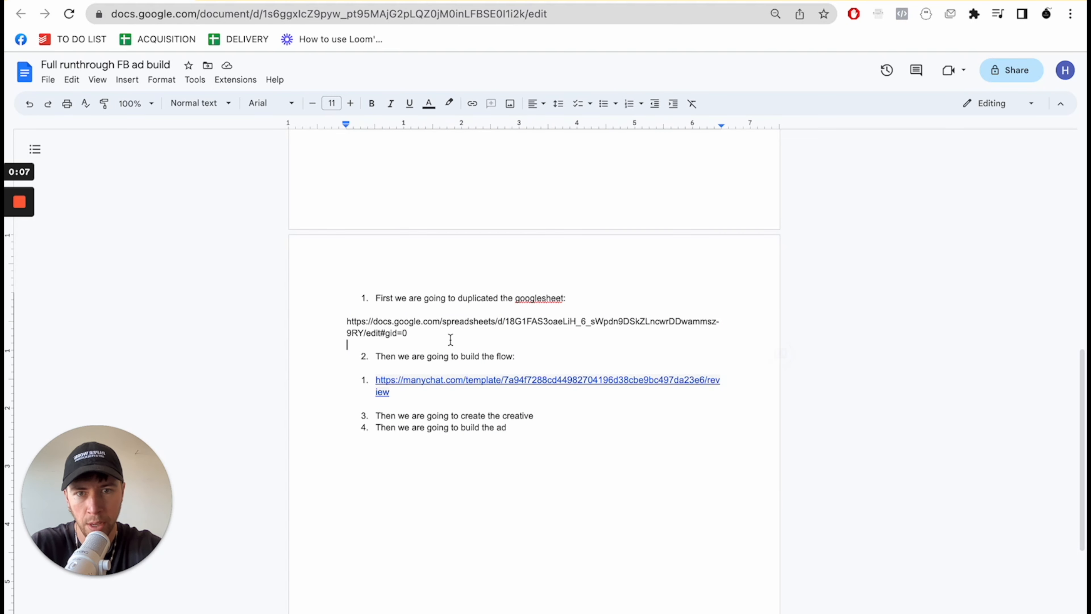
- Copy the Google Sheets link under item 1 of the build plan and open it in a new browser tab
drag(407, 333, 353, 325)
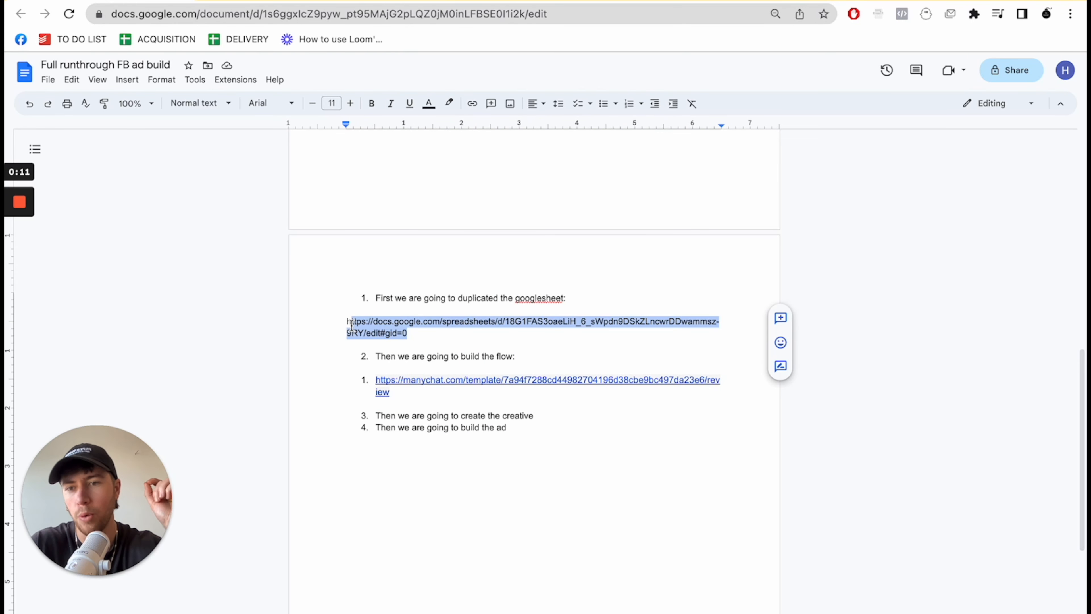
click(353, 329)
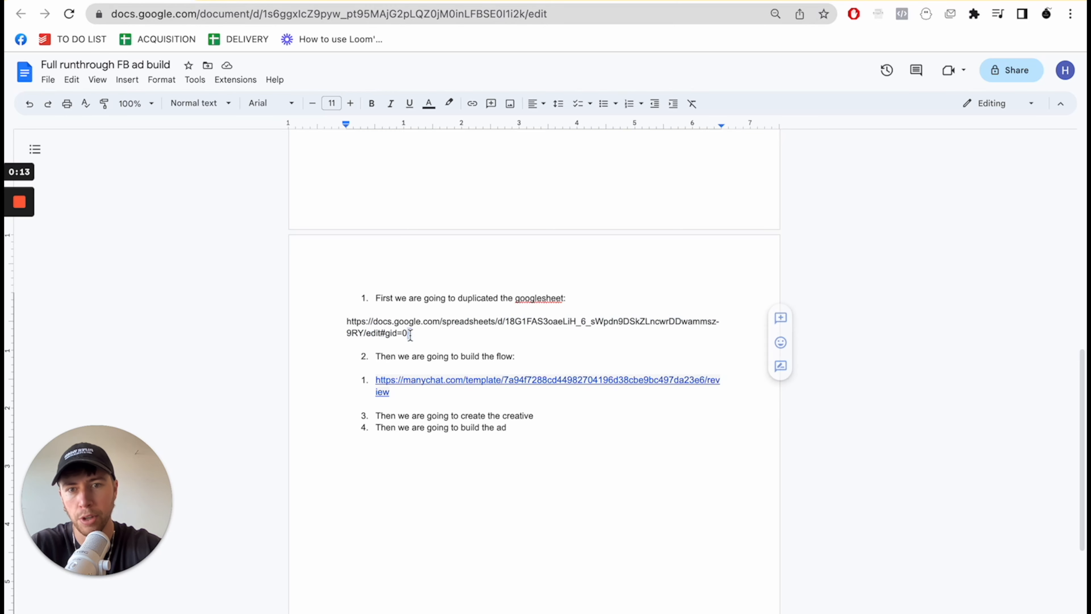
key(shift+End)
drag(353, 330, 348, 322)
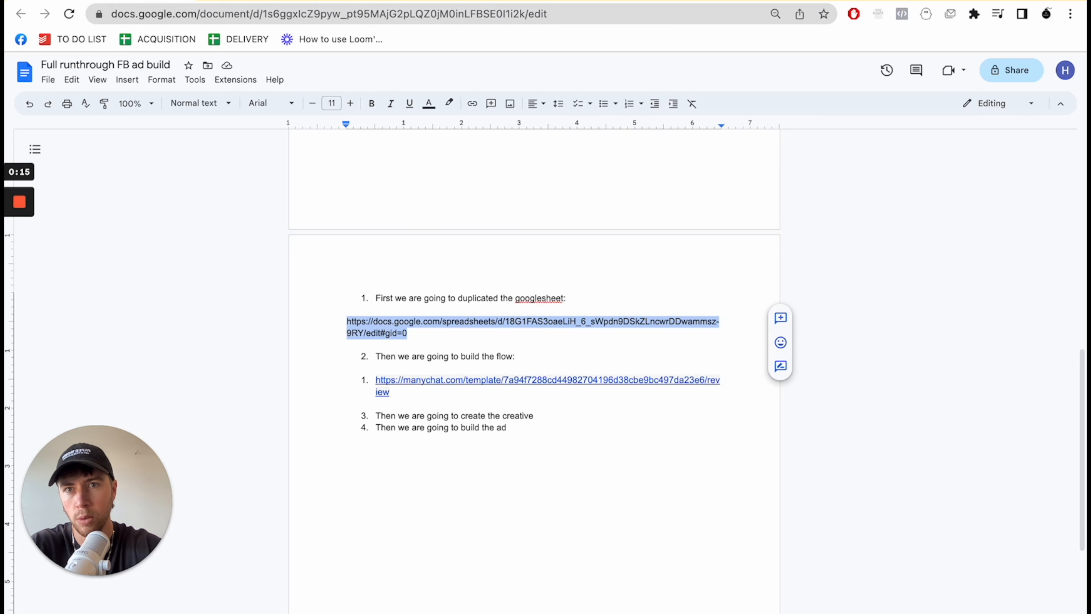
key(ctrl+c)
key(ctrl+t)
key(ctrl+v)
key(Return)
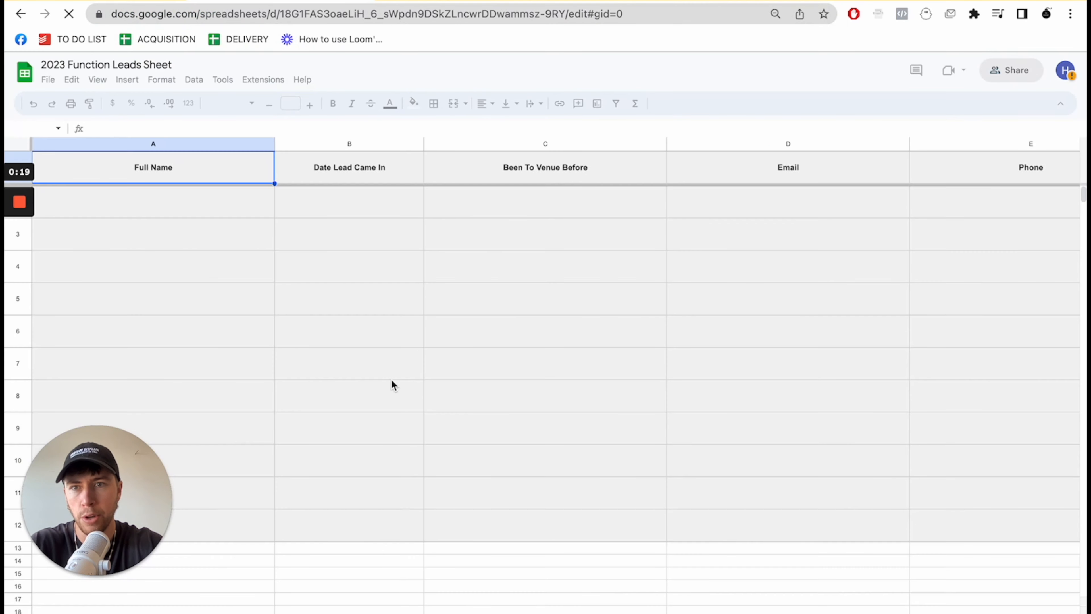
- Make a copy of the leads spreadsheet, naming it with the owner's first name in possessive form followed by "Venue: 2023 Function Leads Sheet"
drag(135, 478, 1039, 468)
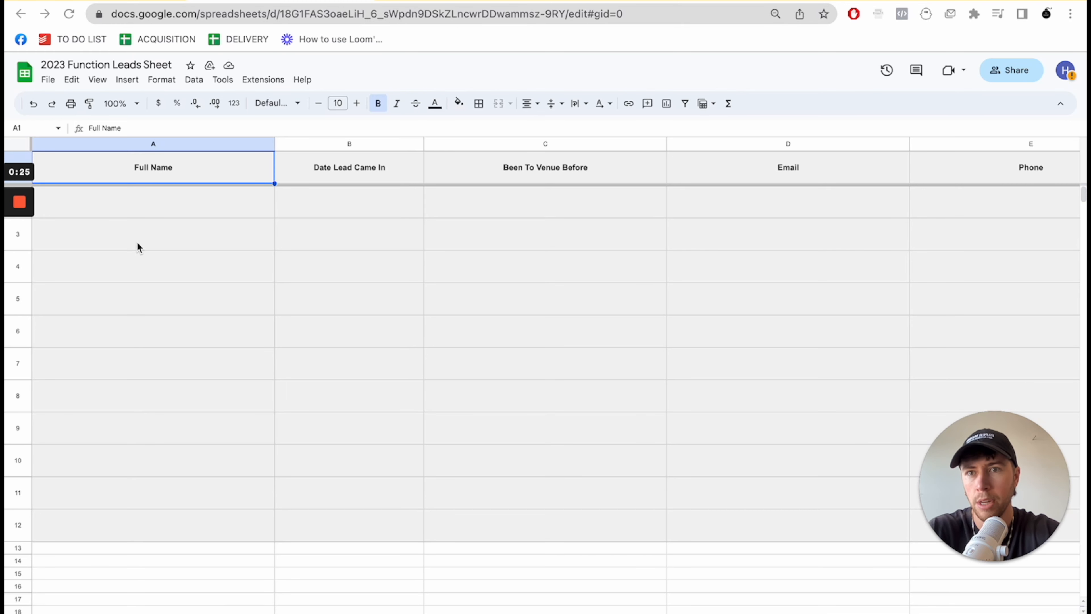
click(46, 80)
click(68, 157)
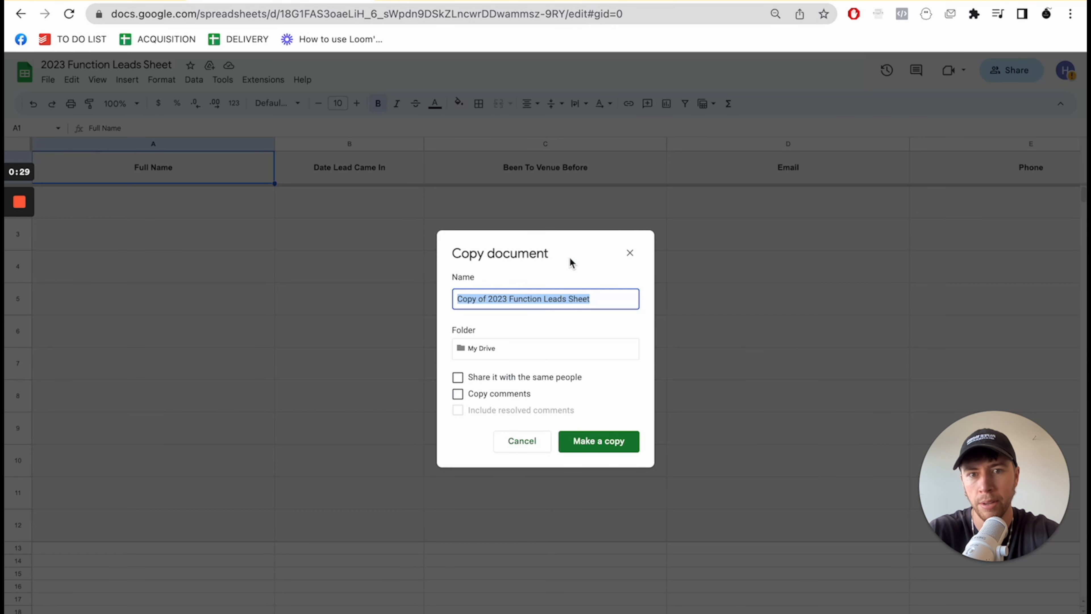
click(528, 300)
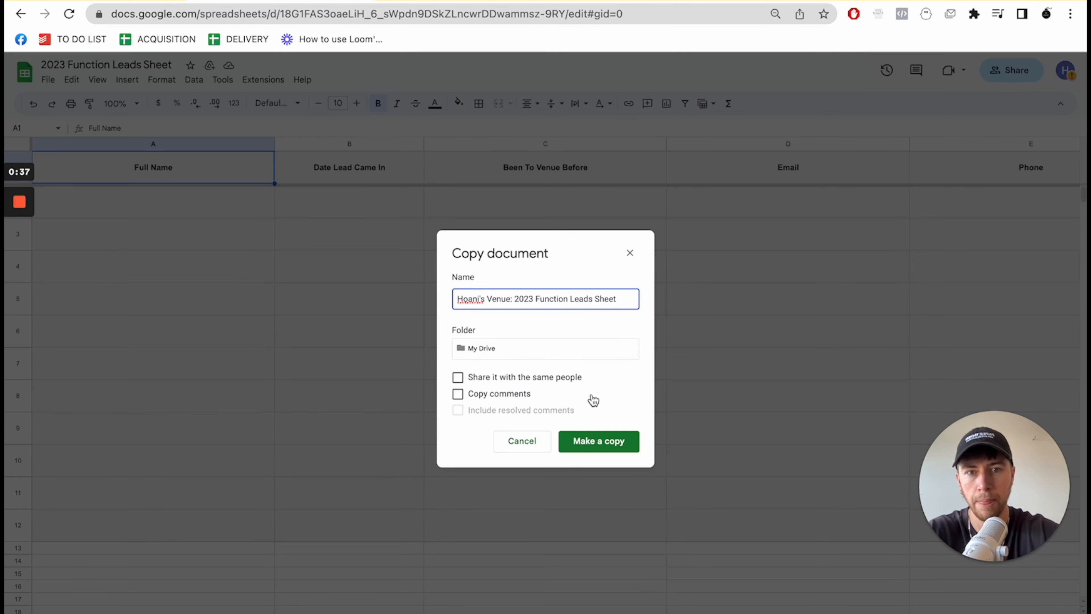
click(599, 441)
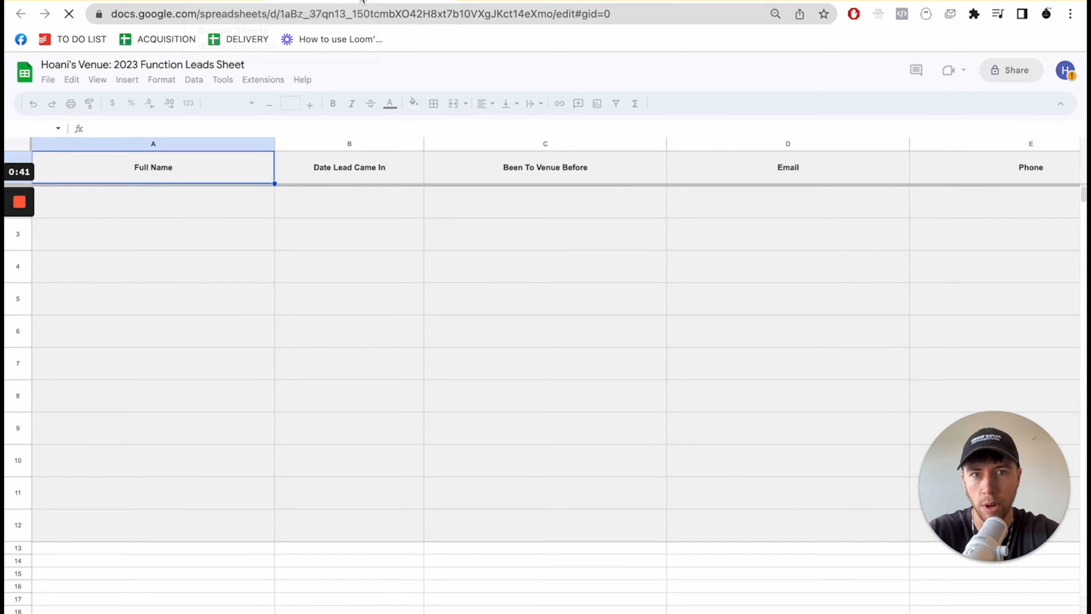
- Return to the build plan document to check the flow item, and open manychat.com in a new browser tab
click(123, 1)
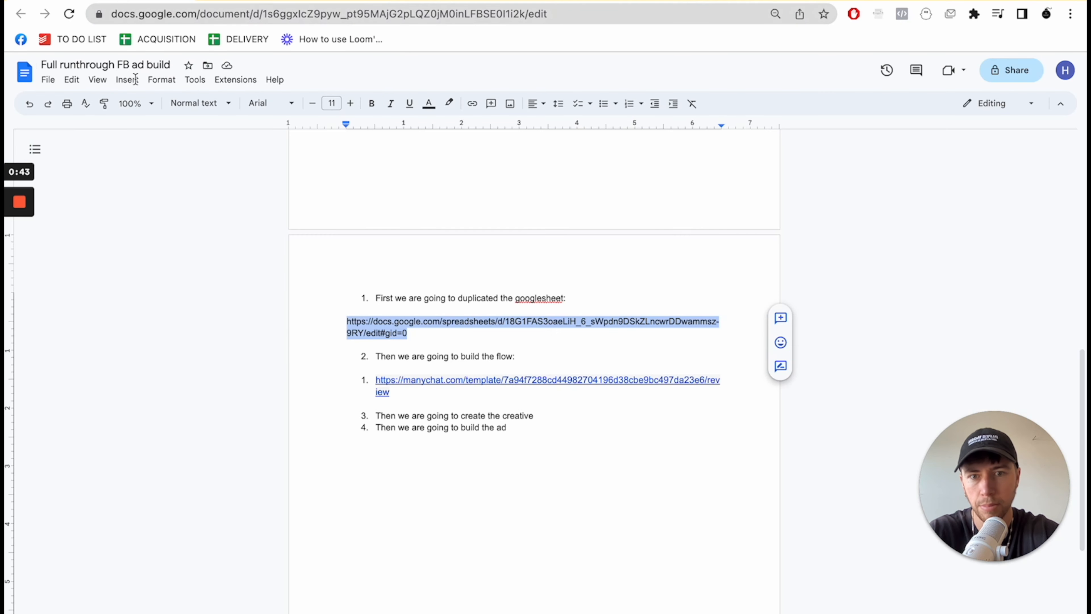
click(351, 398)
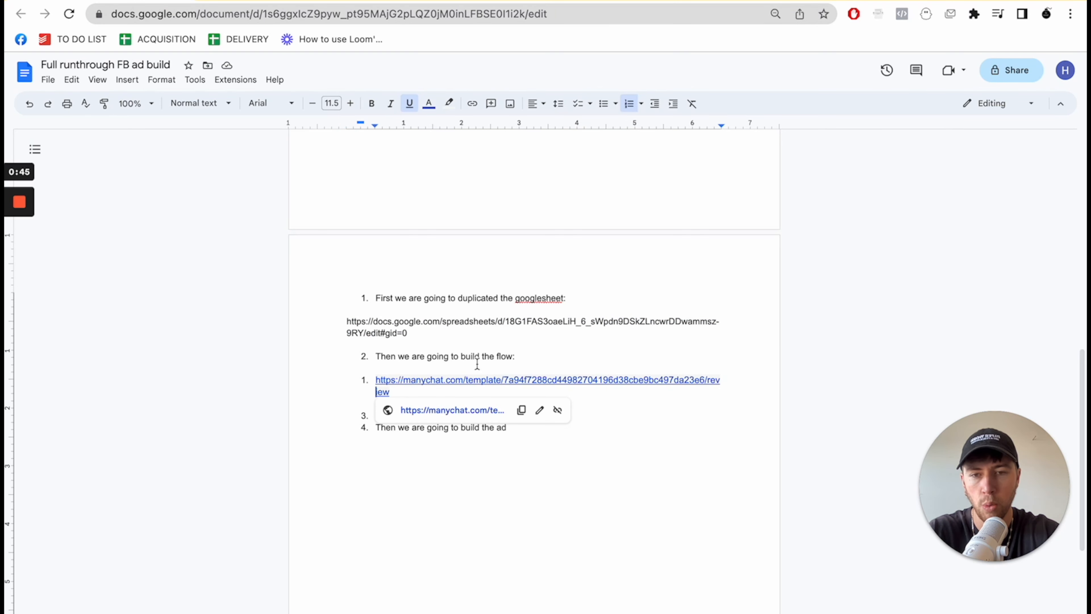
click(275, 417)
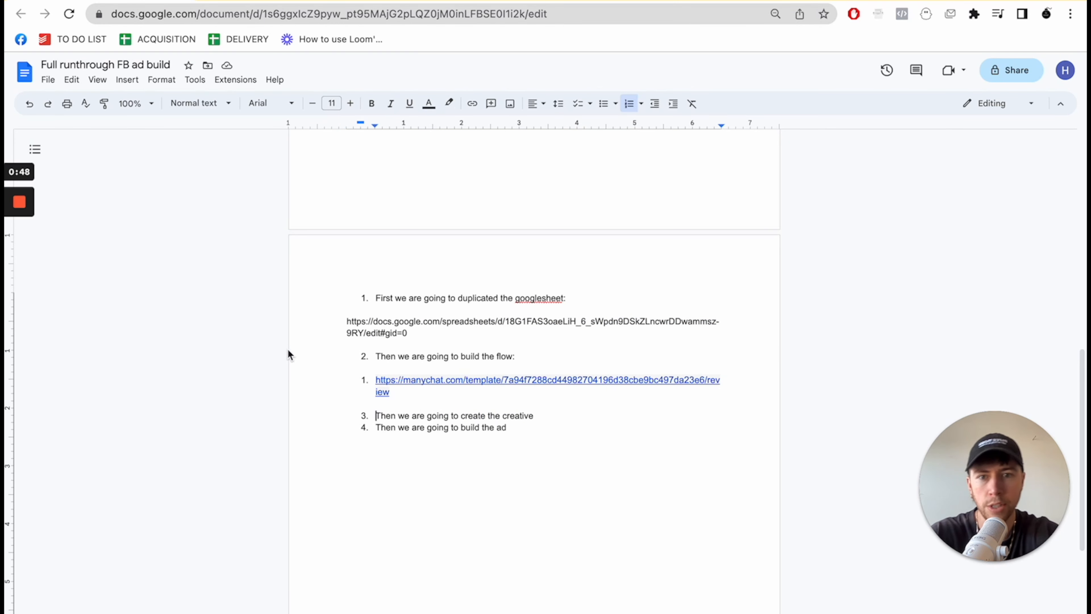
click(389, 1)
text(many)
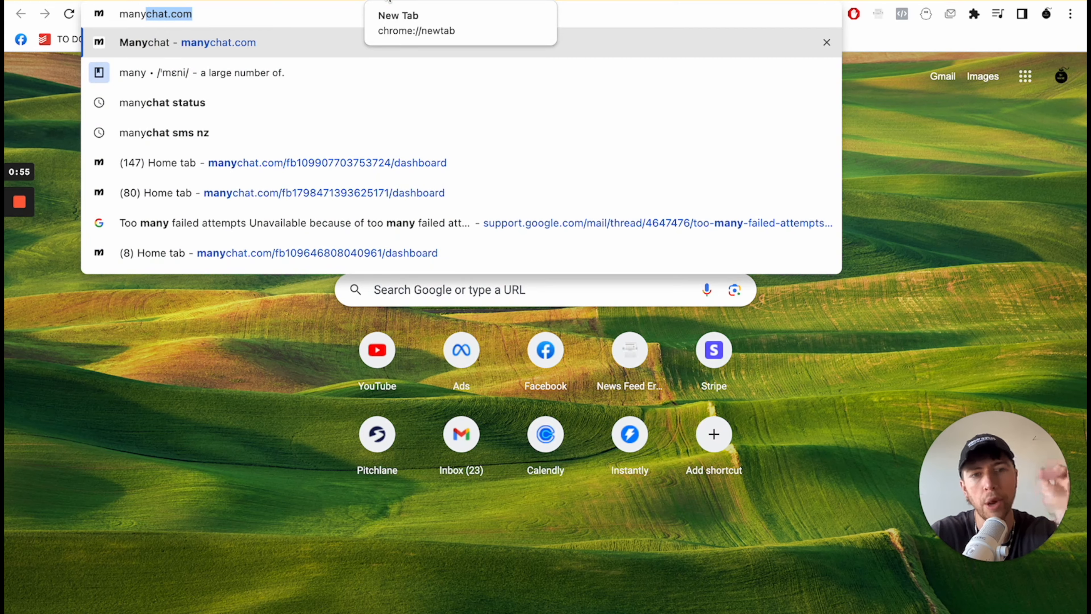
key(Return)
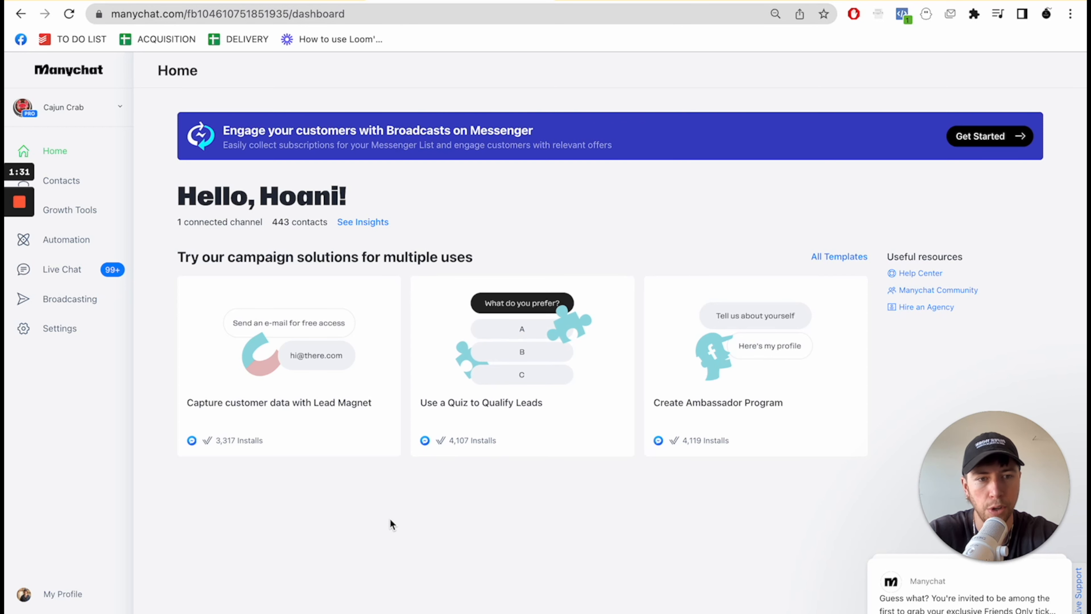
click(87, 110)
click(85, 108)
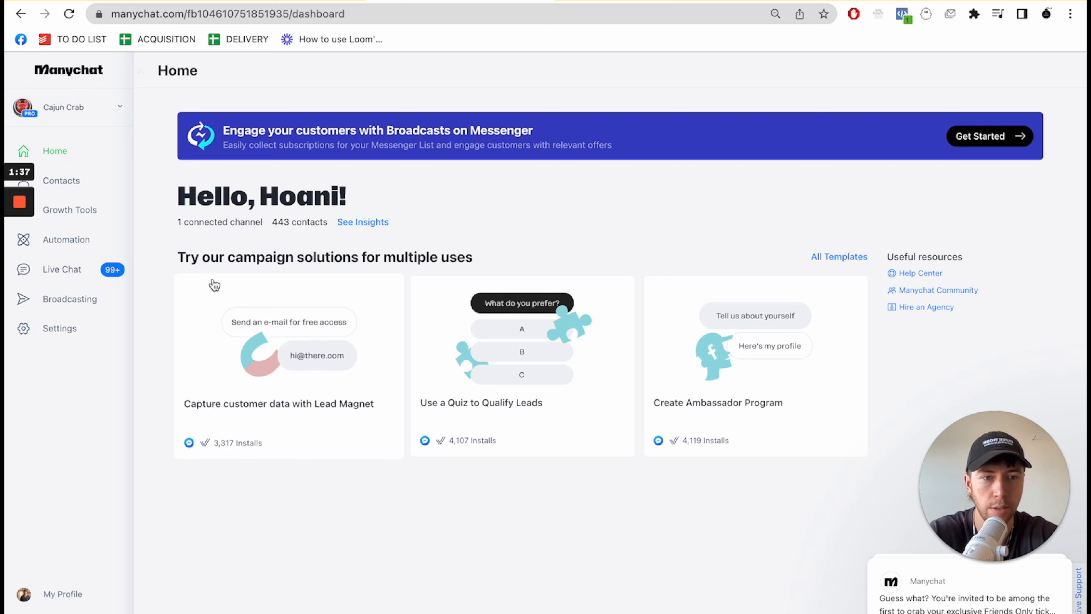
double_click(65, 103)
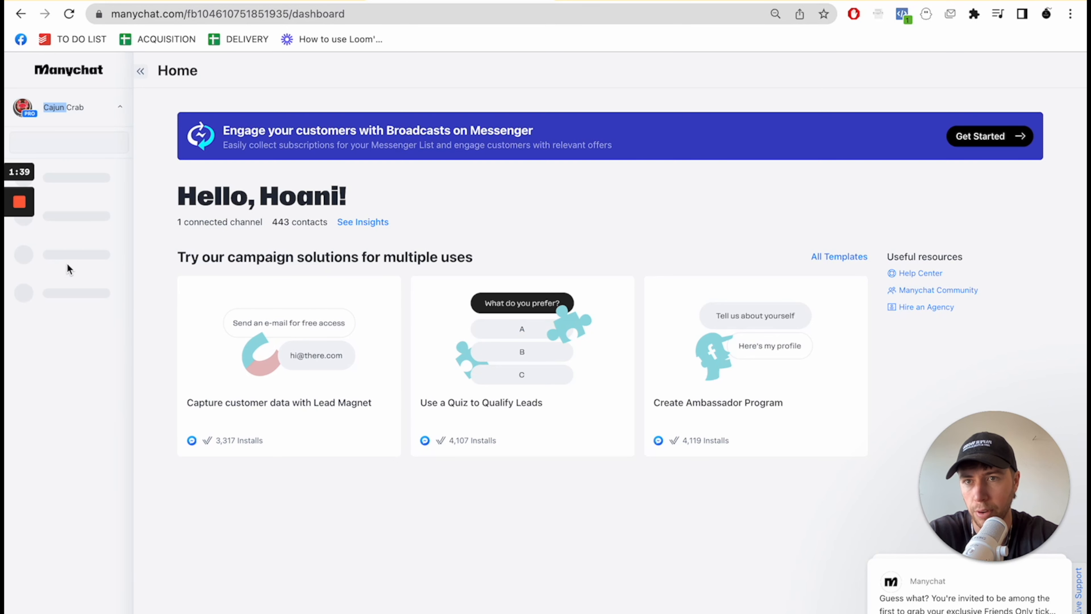
click(93, 113)
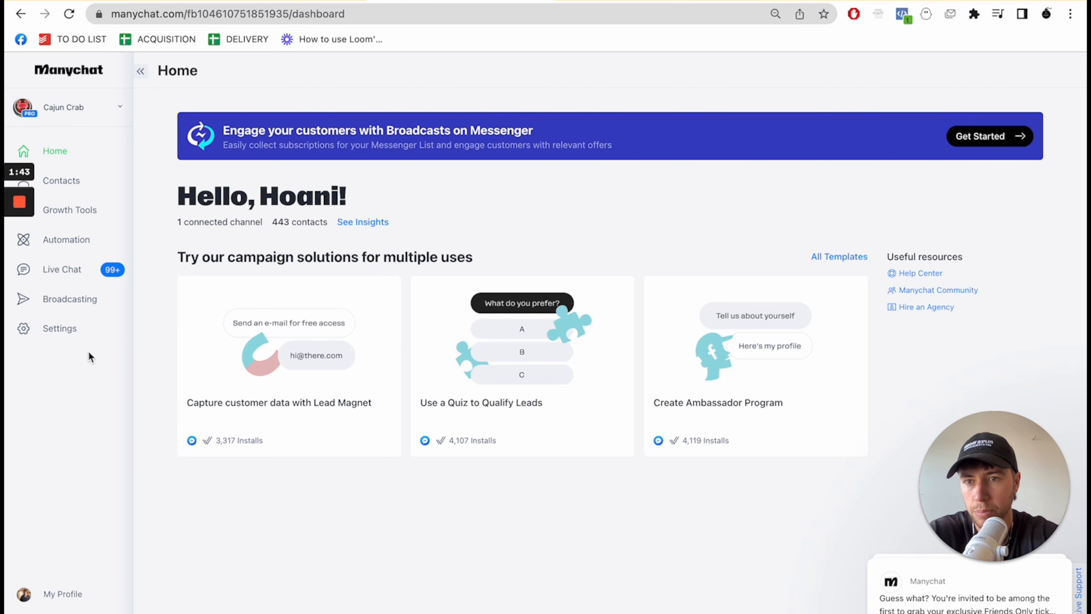
- Connect the first listed Google account to the Google Sheets integration in the settings, allow the requested access, and return to the integrations page
click(54, 331)
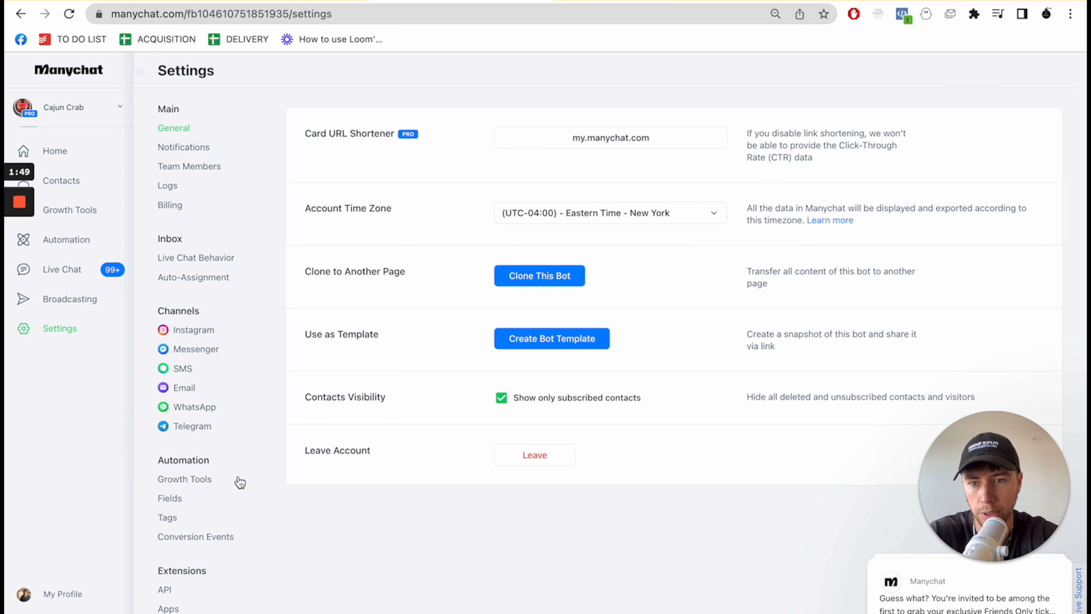
scroll(240, 499, down, 3)
click(185, 567)
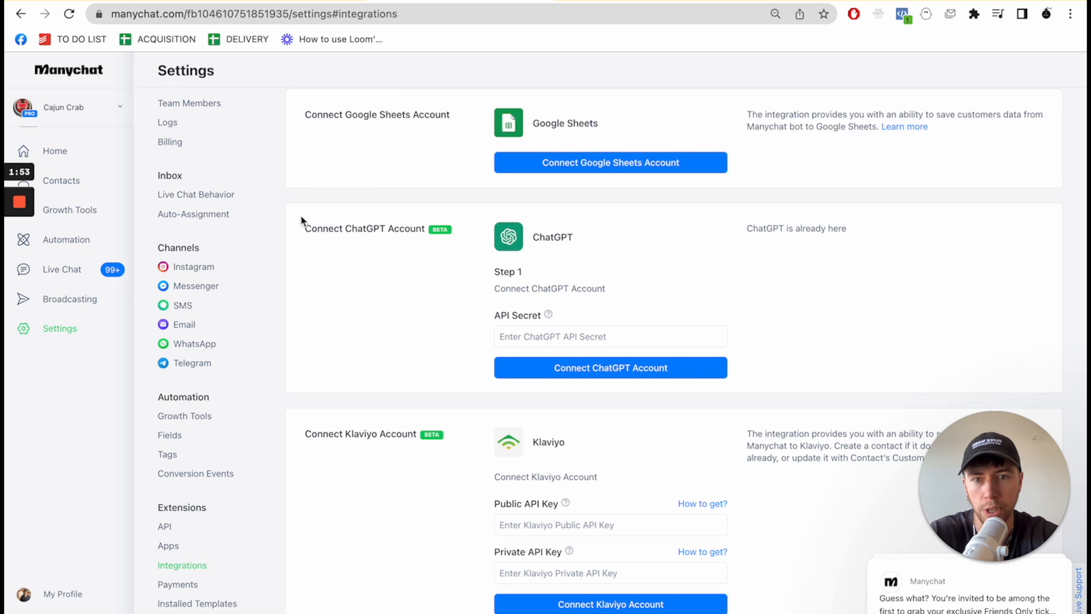
click(588, 165)
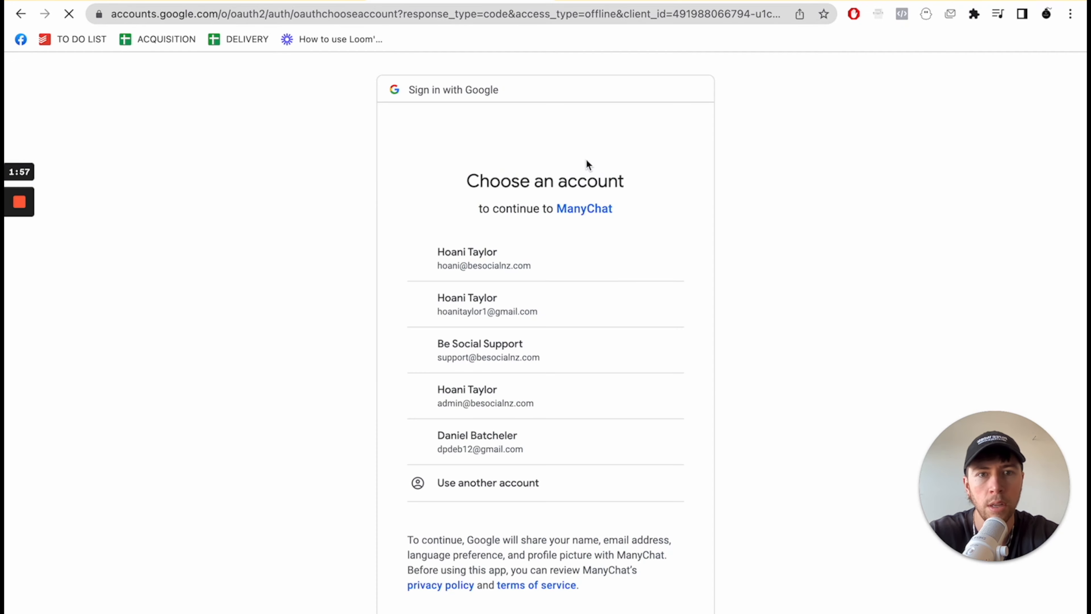
click(463, 269)
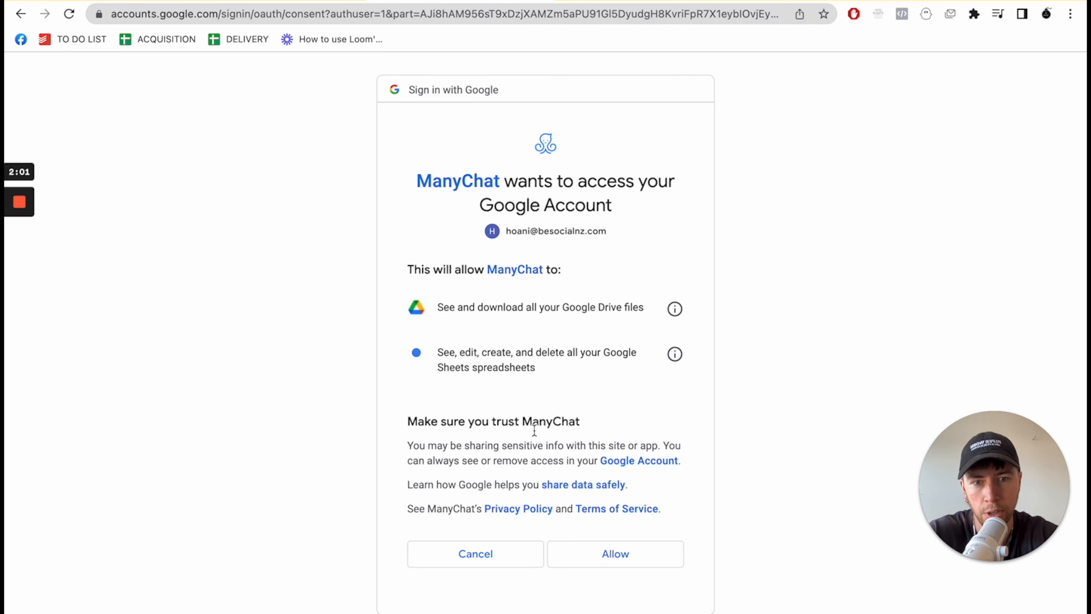
click(575, 555)
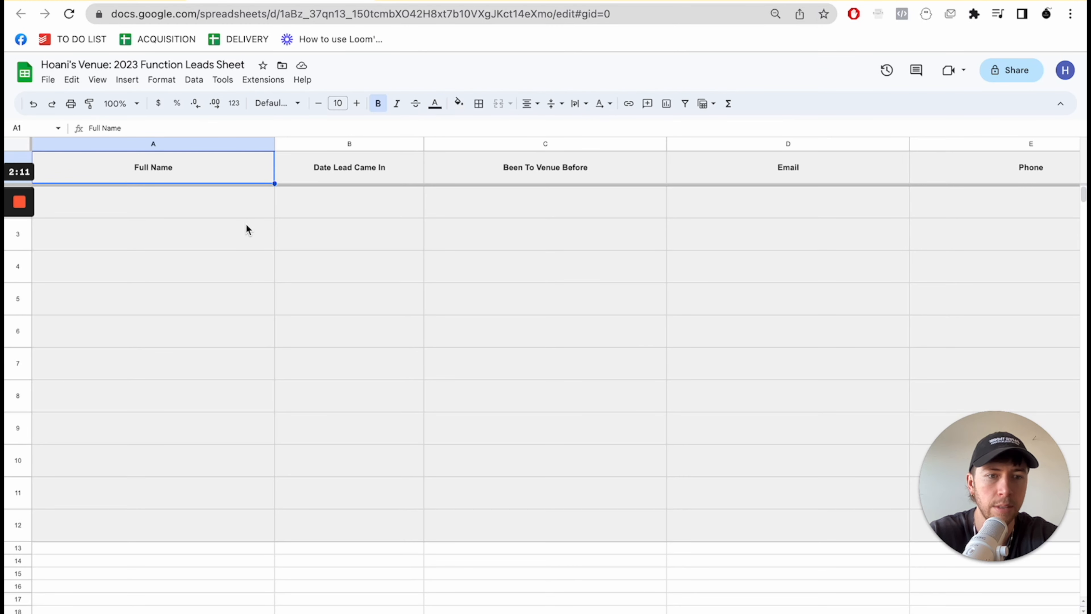
click(430, 1)
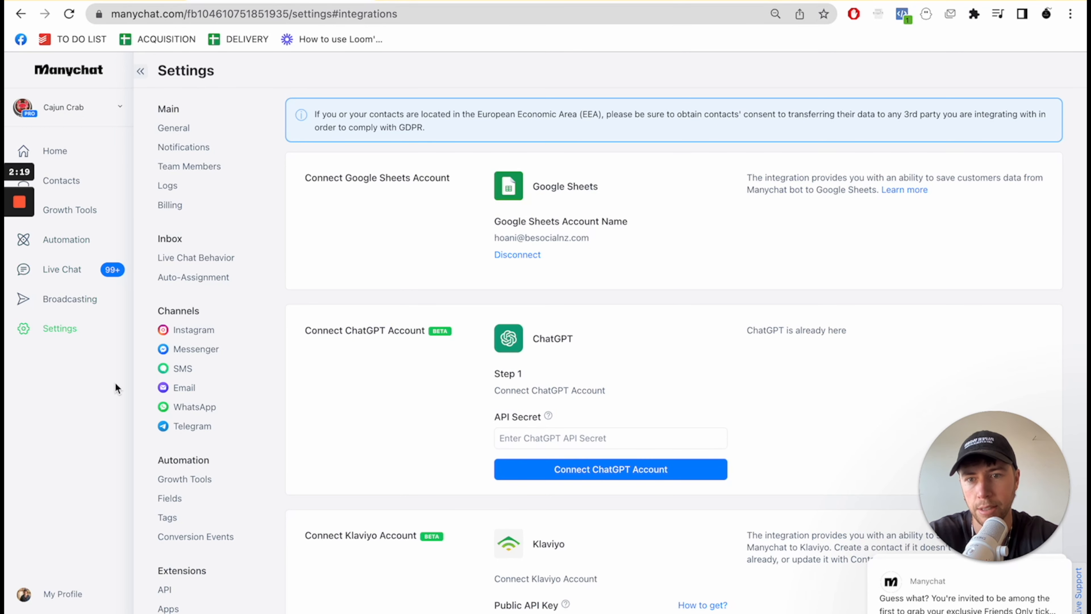
scroll(206, 559, down, 3)
scroll(273, 458, up, 3)
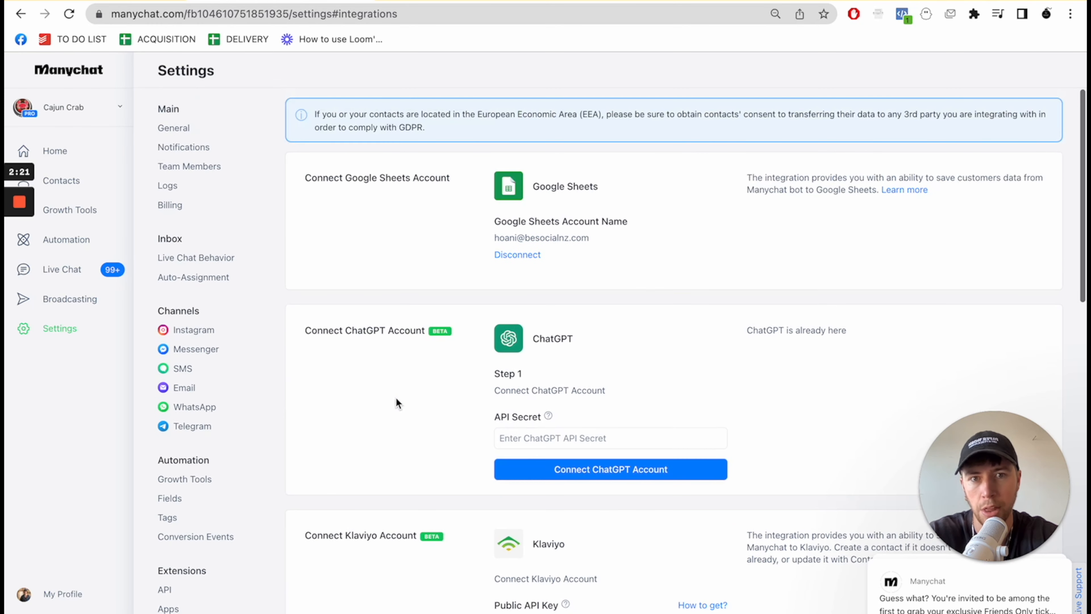
drag(603, 247, 482, 225)
click(482, 225)
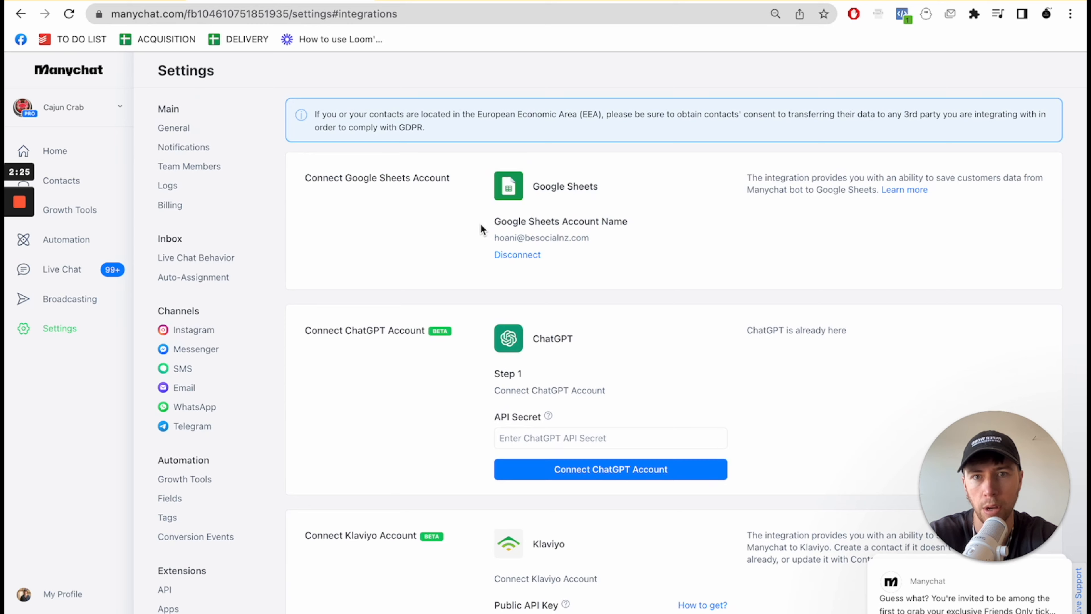
- Copy the Manychat template link under the flow item of the build plan and open it in the Manychat browser tab
click(56, 151)
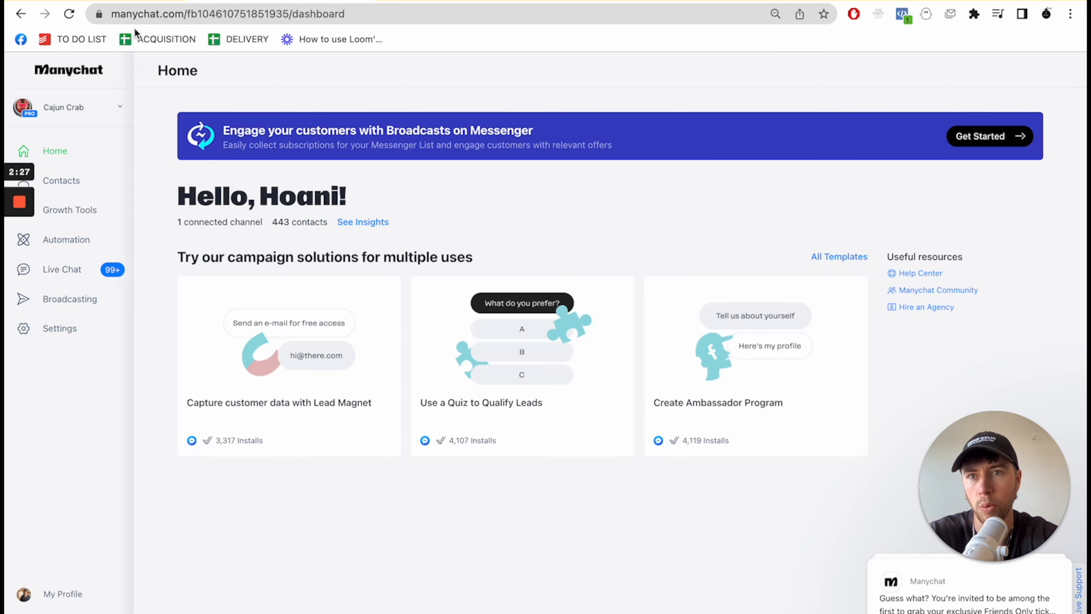
click(133, 1)
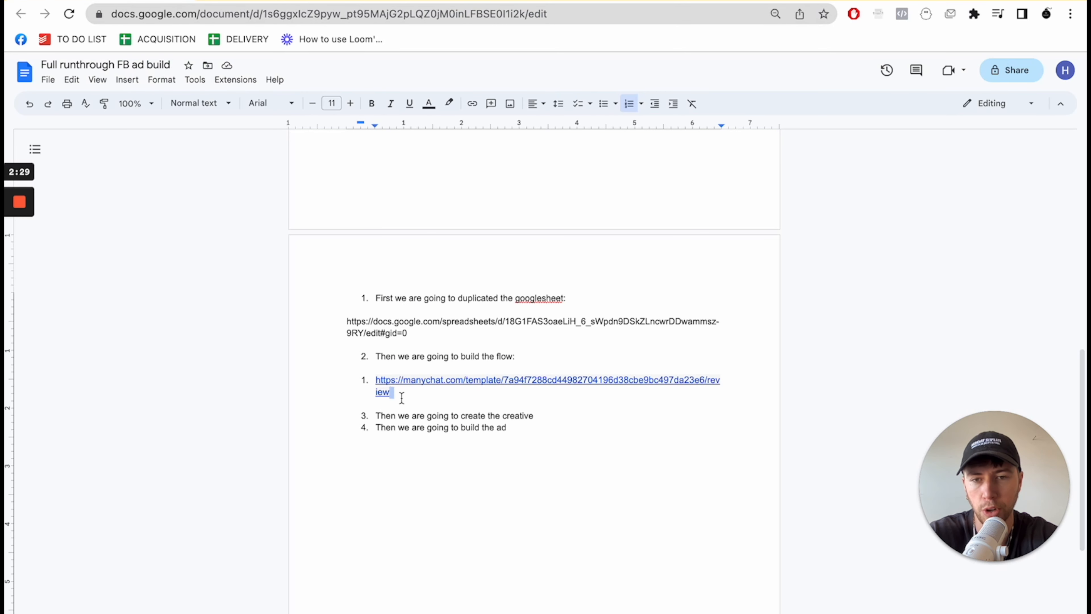
drag(406, 397, 376, 386)
key(ctrl+c)
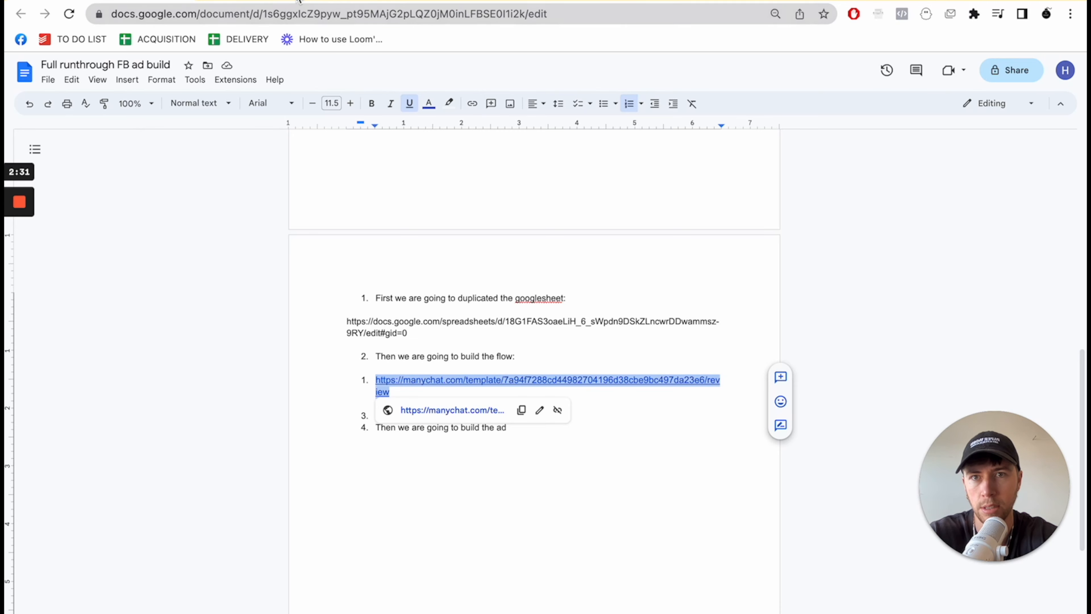
click(299, 2)
click(511, 9)
key(ctrl+v)
key(Return)
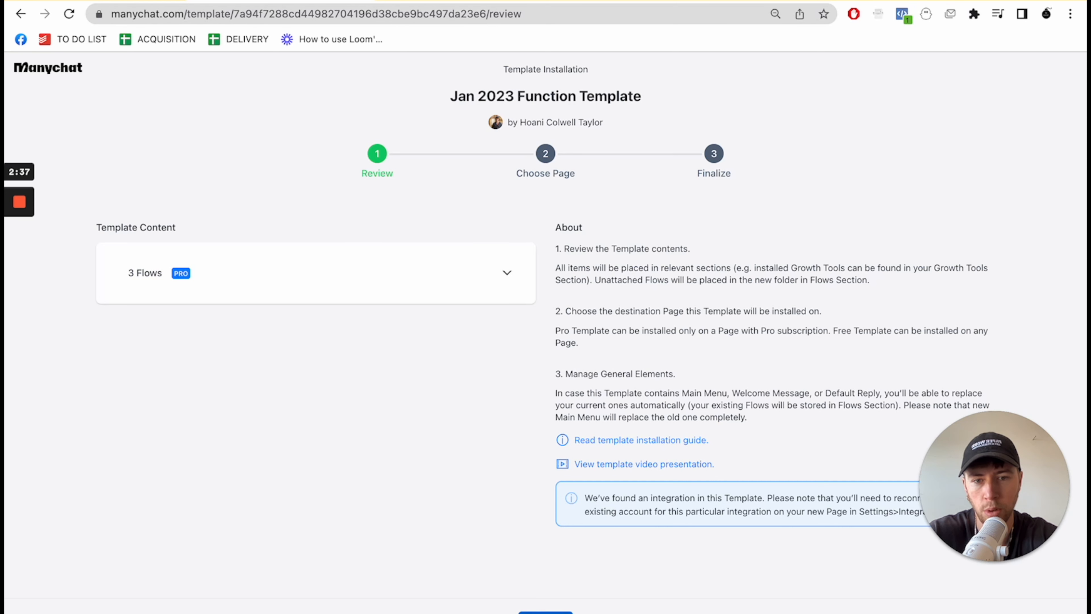
- Proceed past the template review, search the pages for "caj", and install the Jan 2023 Function Template on the Cajun Crab page
click(546, 612)
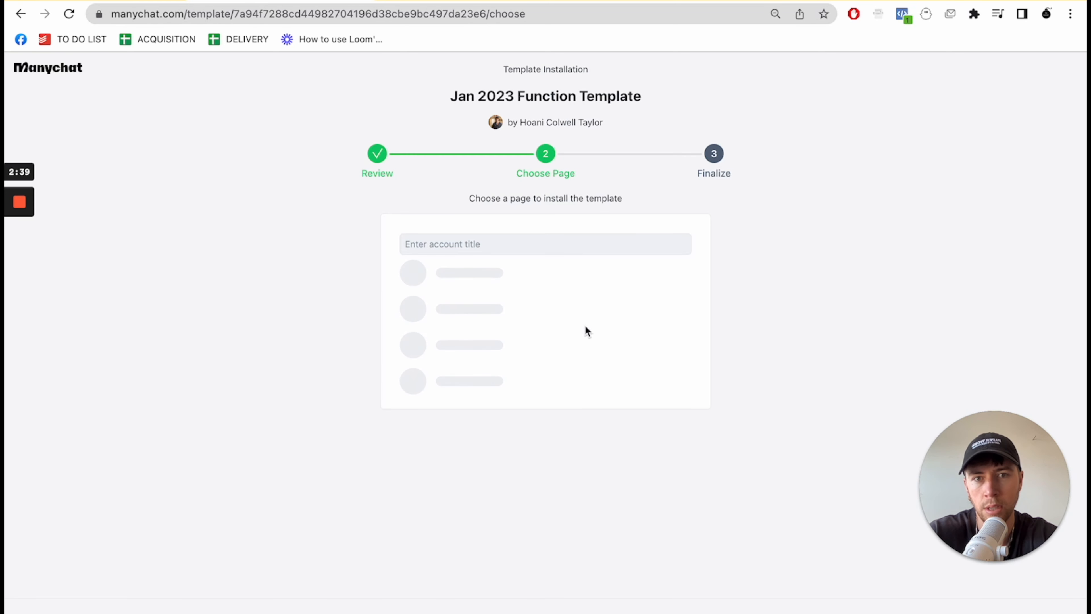
click(506, 247)
scroll(517, 498, down, 1)
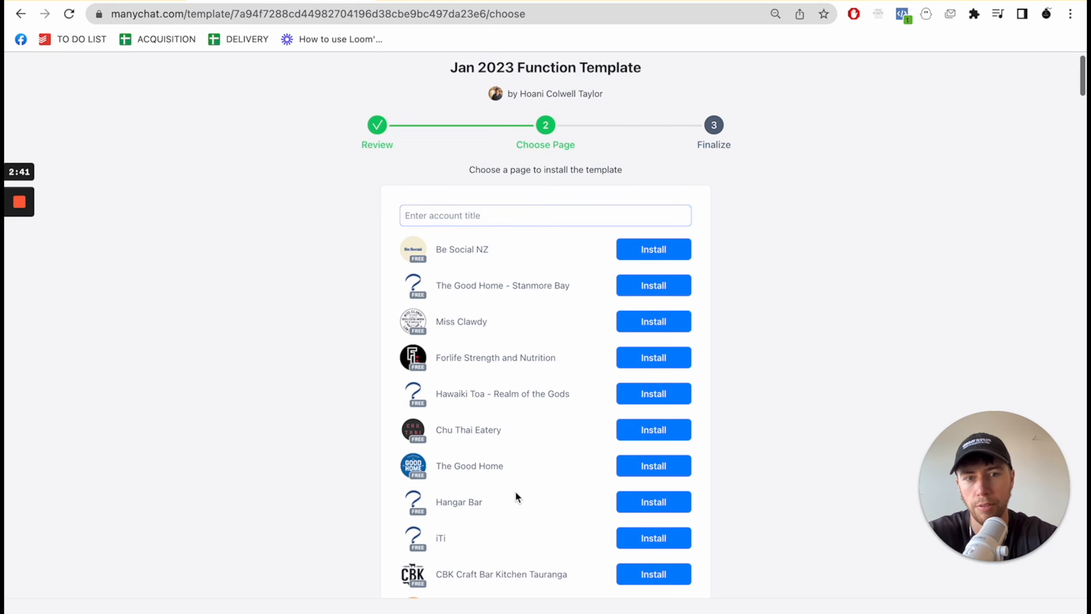
scroll(515, 491, down, 20)
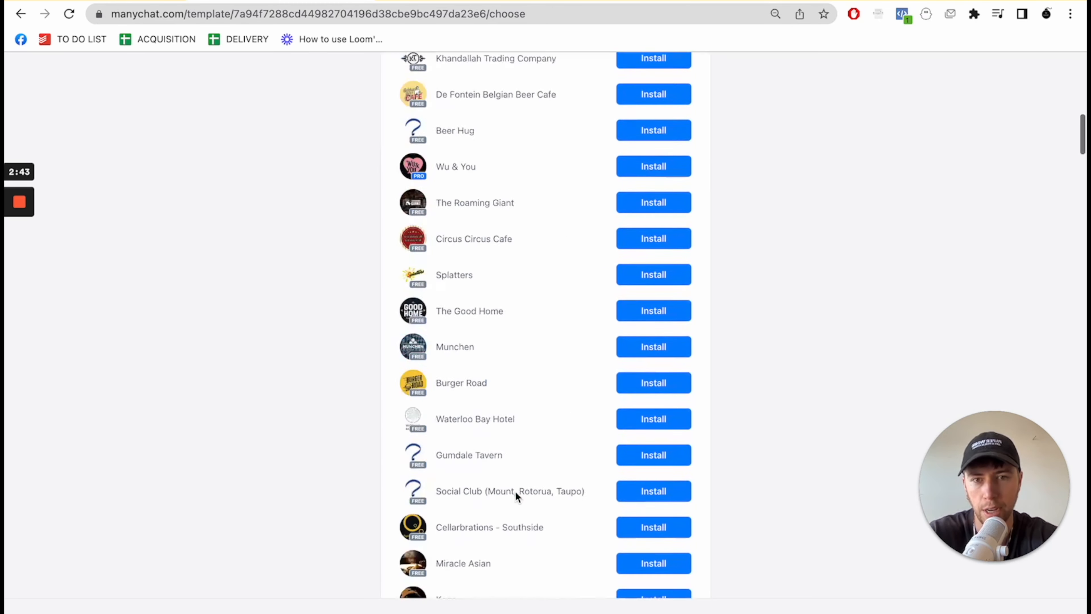
scroll(515, 491, up, 20)
text(ca)
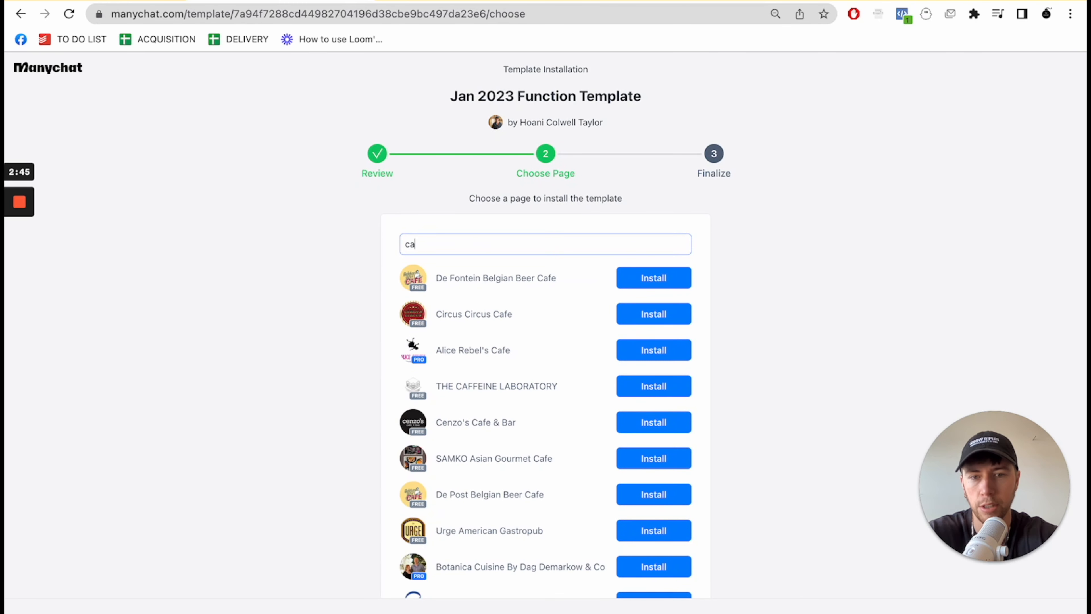
text(j)
click(683, 285)
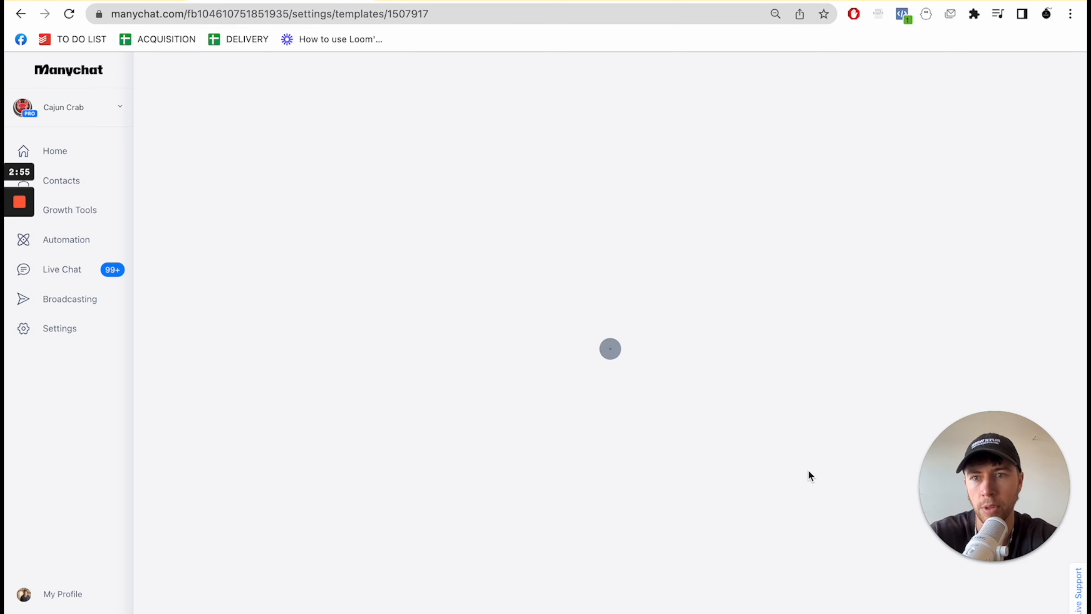
- Open the Jan 2023 Function Template folder among the page's automation flows
click(90, 246)
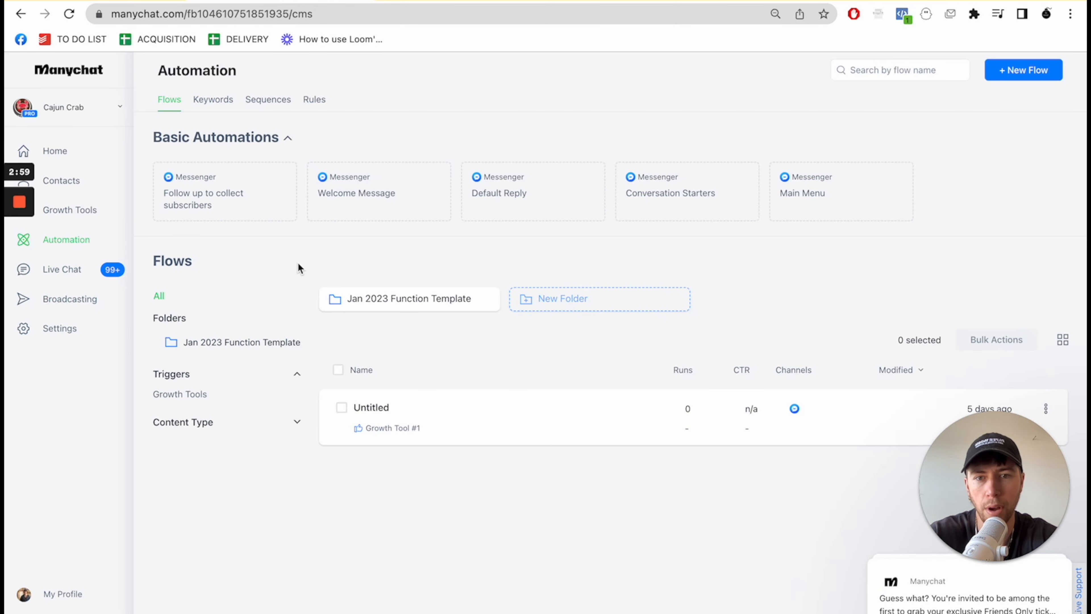
click(401, 302)
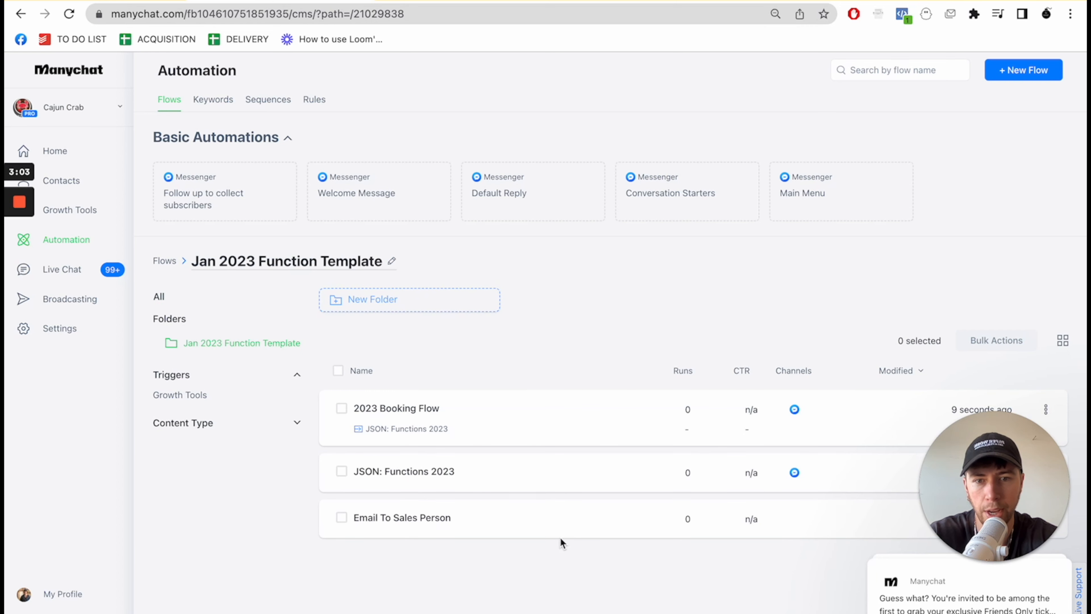
drag(1029, 463, 1018, 122)
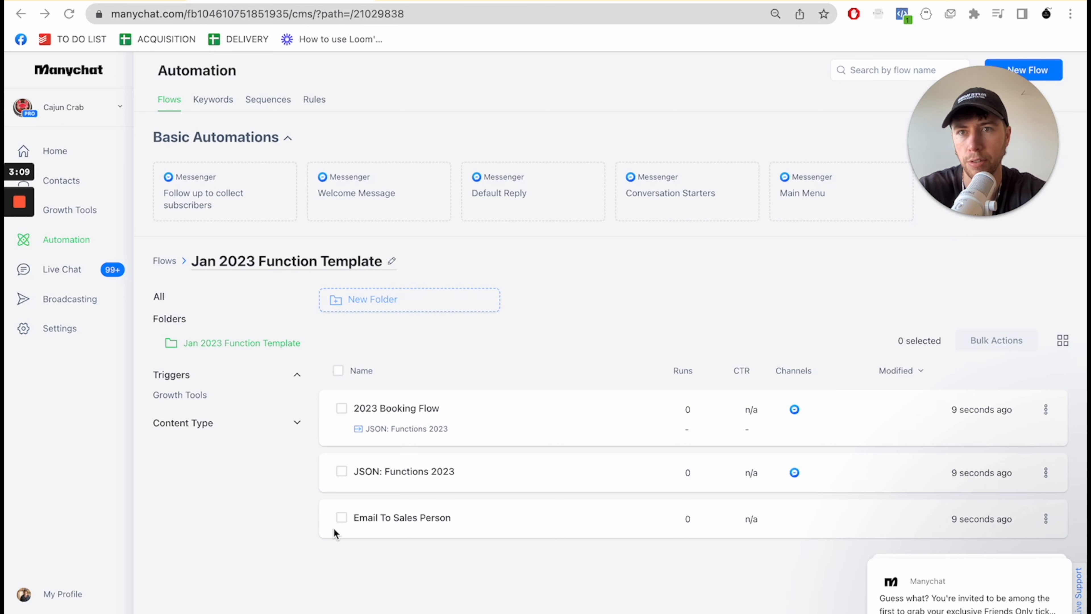
- Check the flow item in the build plan document and return to the template folder in Manychat
click(157, 0)
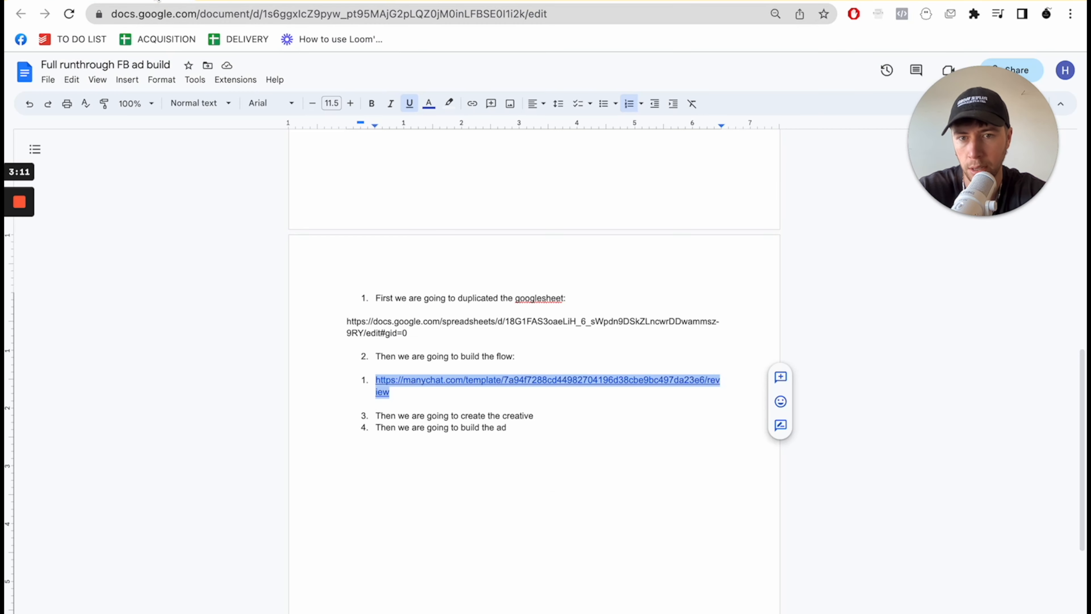
click(526, 473)
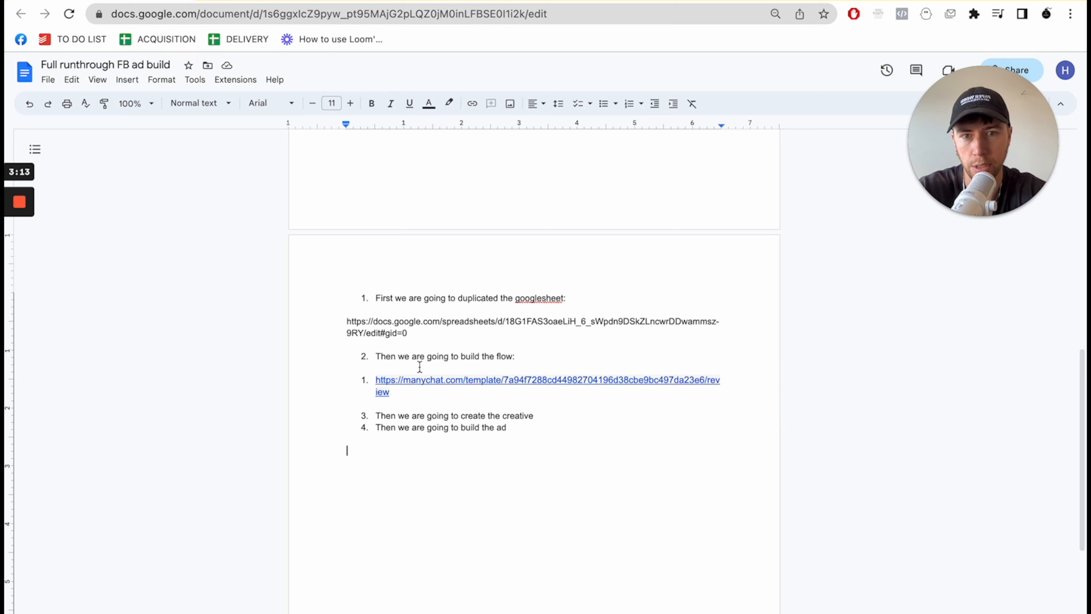
click(254, 1)
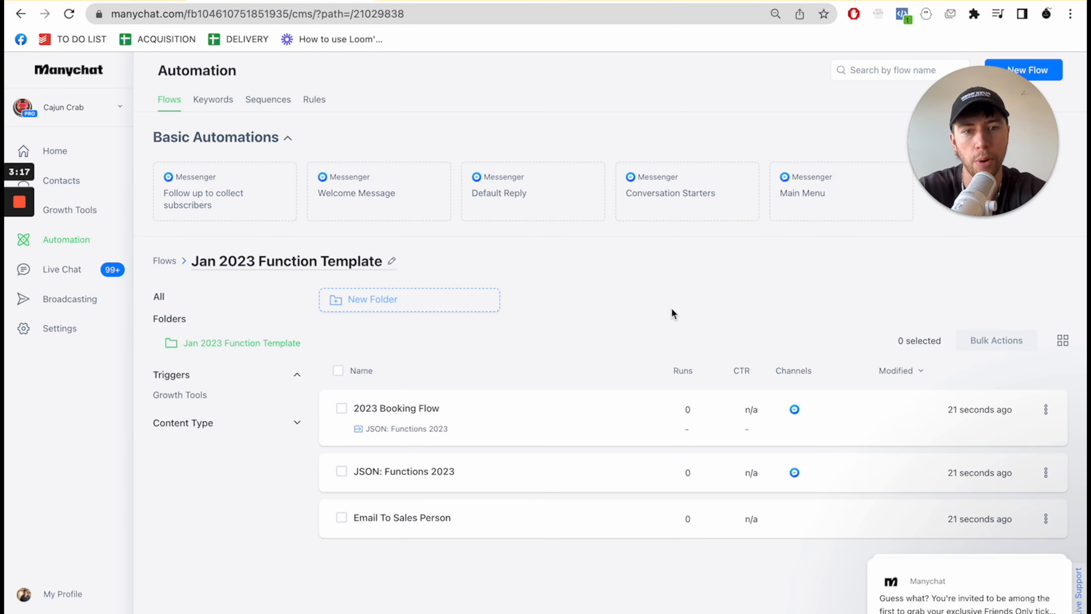
- Open the 2023 Booking Flow for editing and move its overlapping trigger block clear, ahead of the first Actions block
click(498, 410)
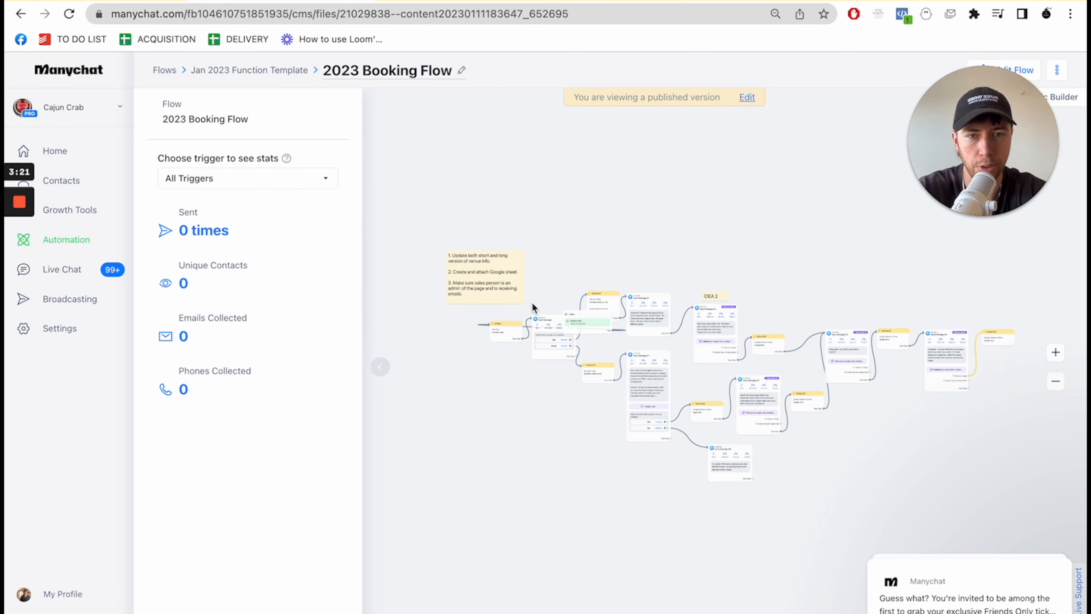
scroll(533, 306, up, 5)
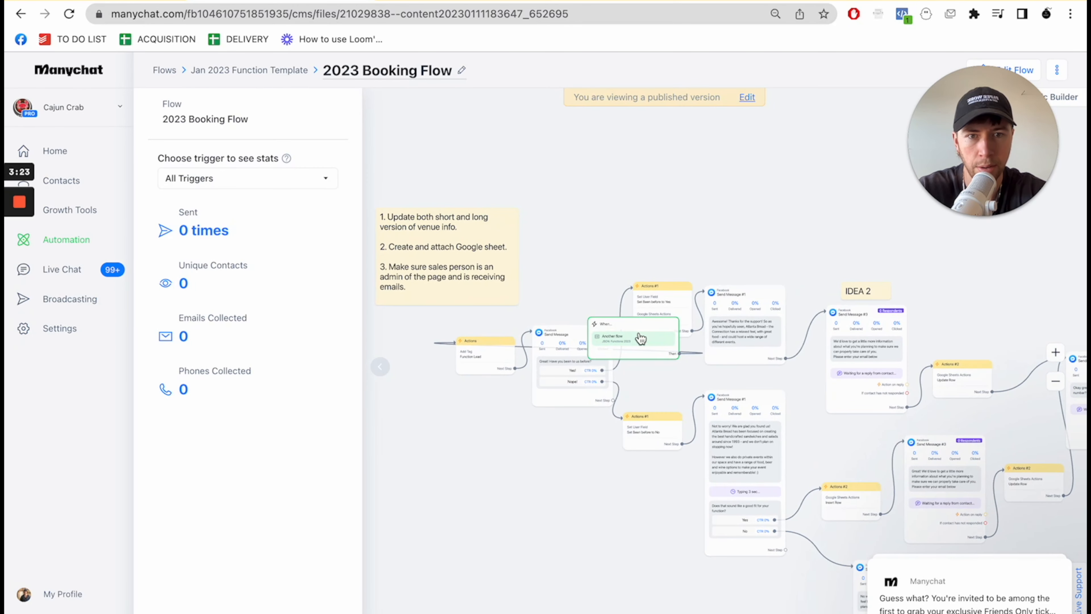
click(641, 338)
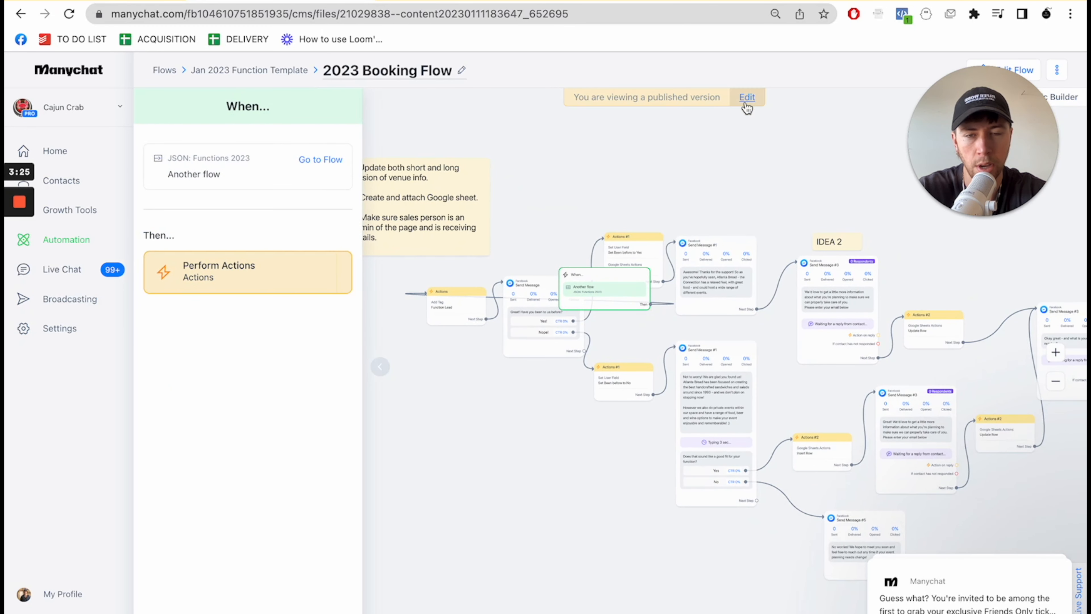
click(747, 98)
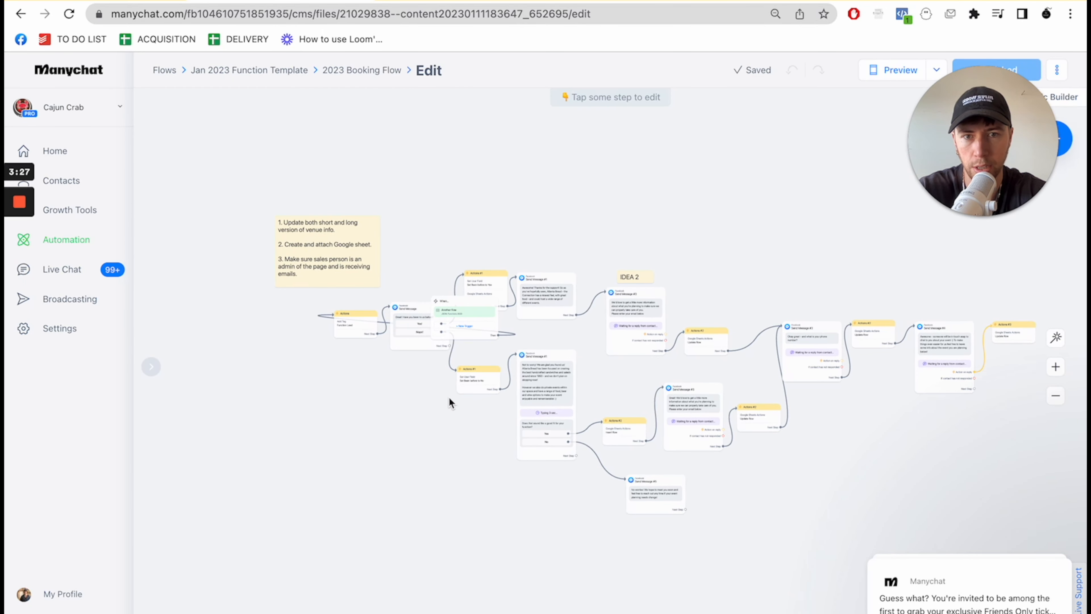
drag(474, 298, 246, 303)
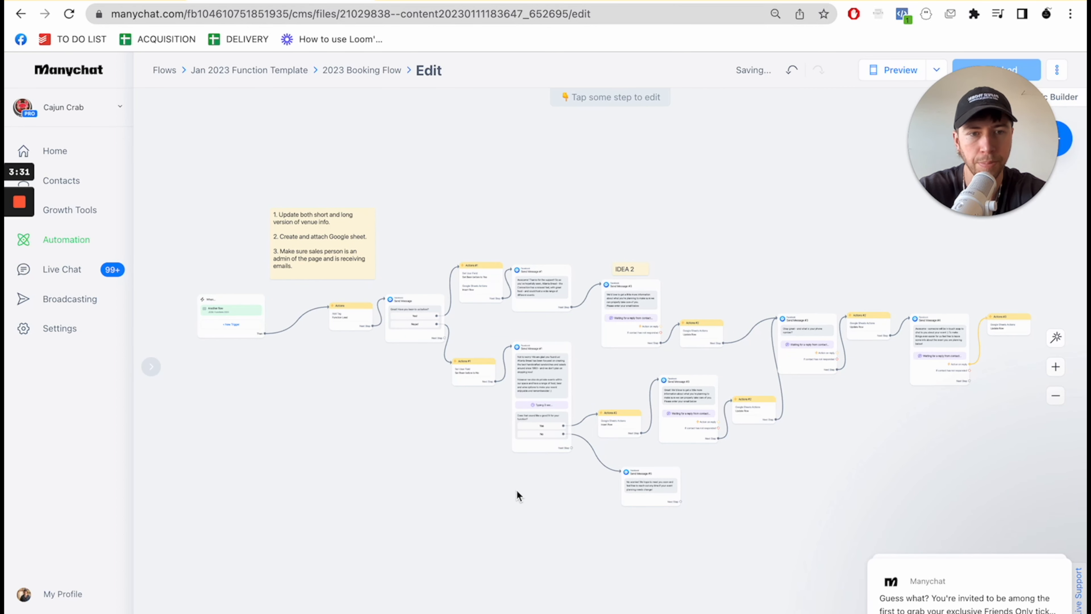
drag(944, 206, 836, 215)
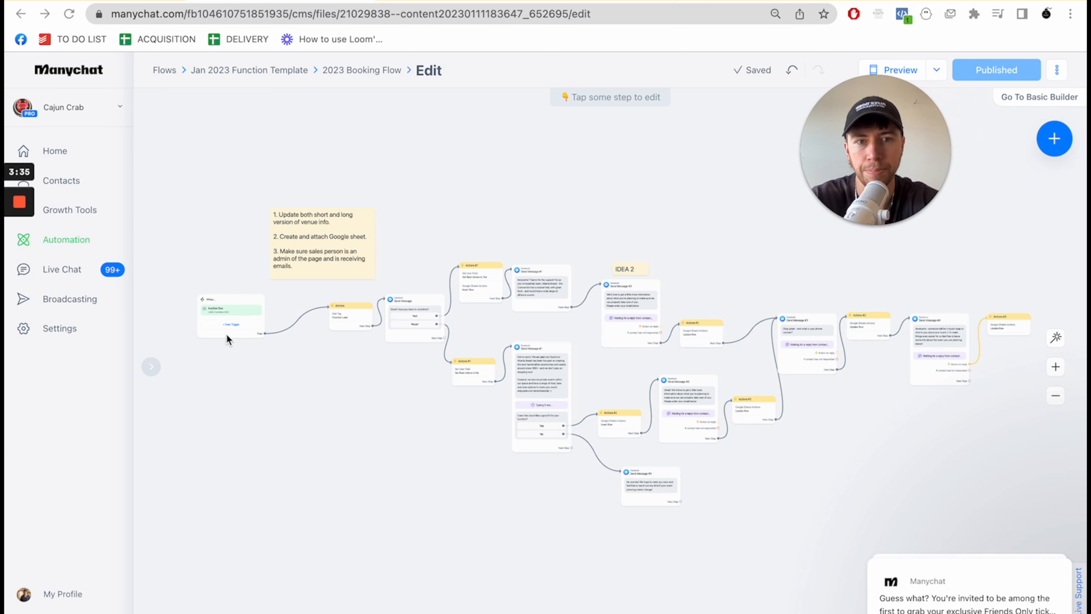
- Open the JSON: Functions 2023 flow for editing and move its trigger block off the Send Message block, to the start of the flow
click(279, 72)
click(445, 474)
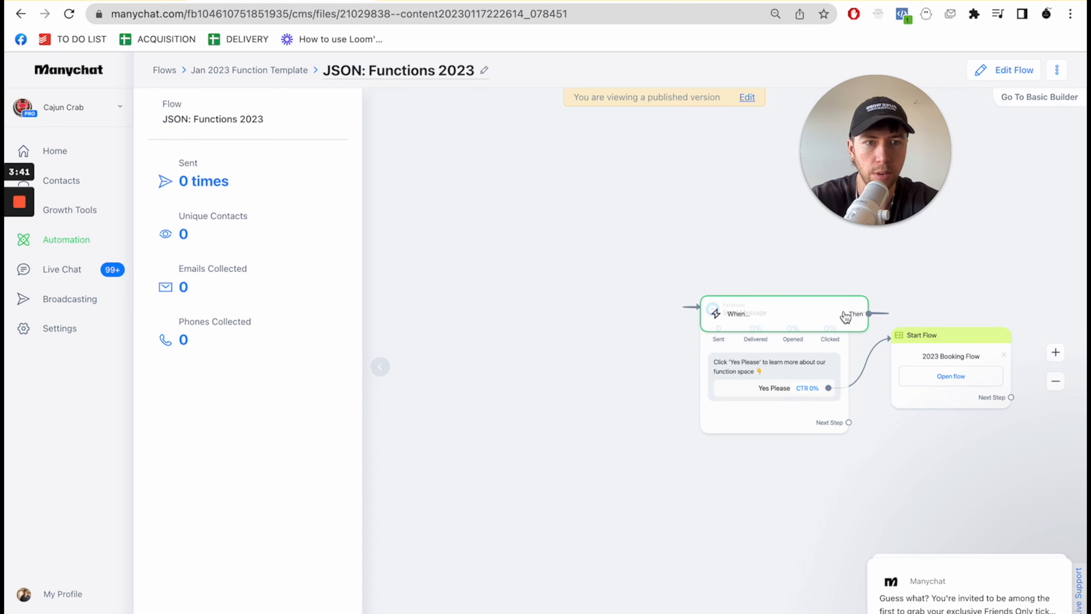
drag(847, 483, 629, 482)
drag(651, 312, 656, 259)
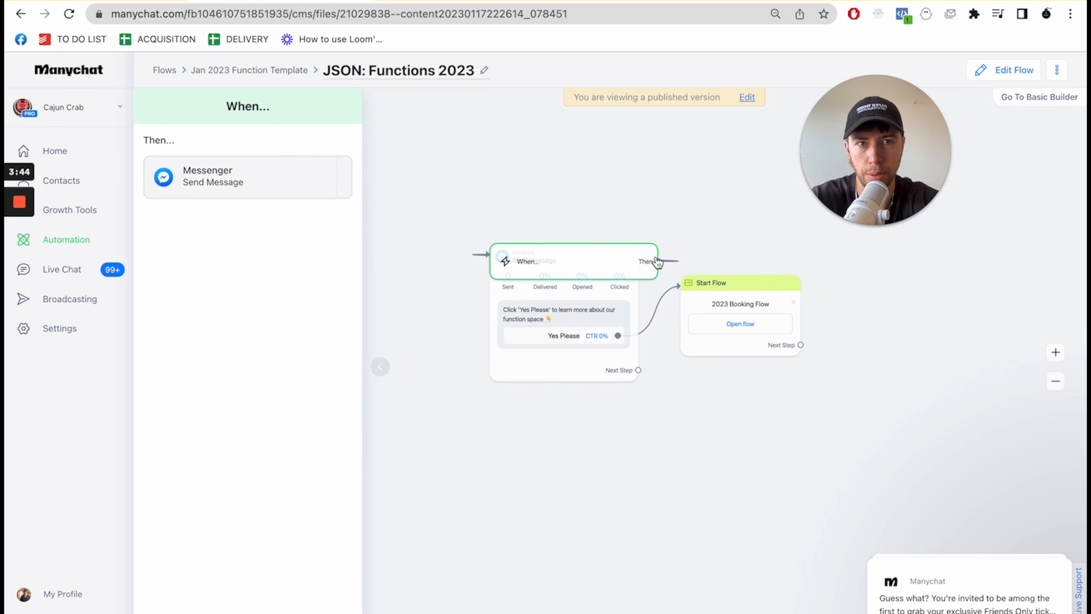
click(747, 97)
drag(662, 324, 370, 298)
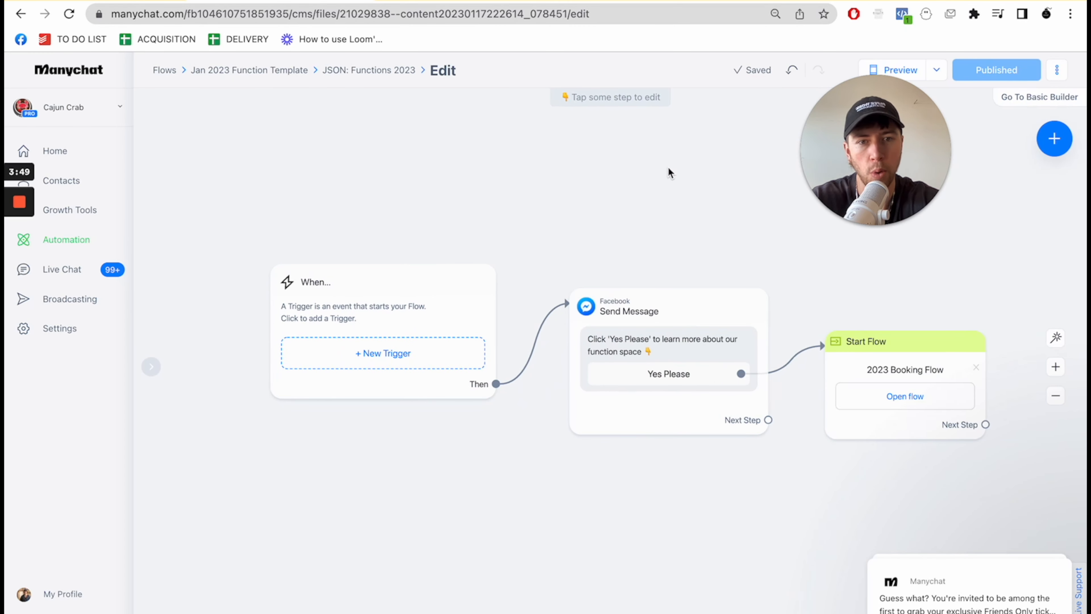
click(597, 348)
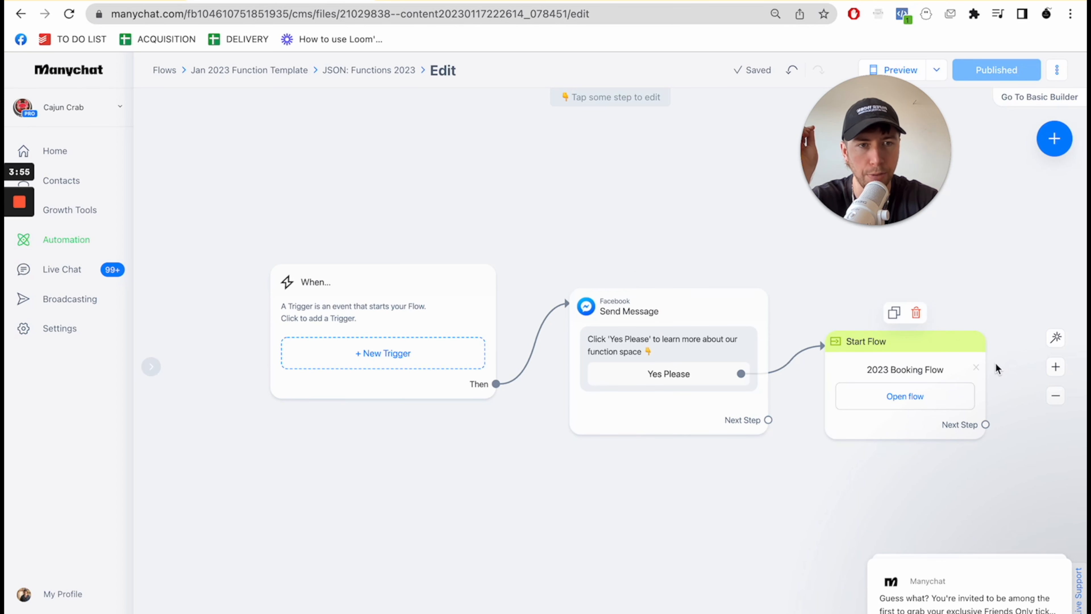
mouse_move(923, 180)
drag(923, 180, 923, 148)
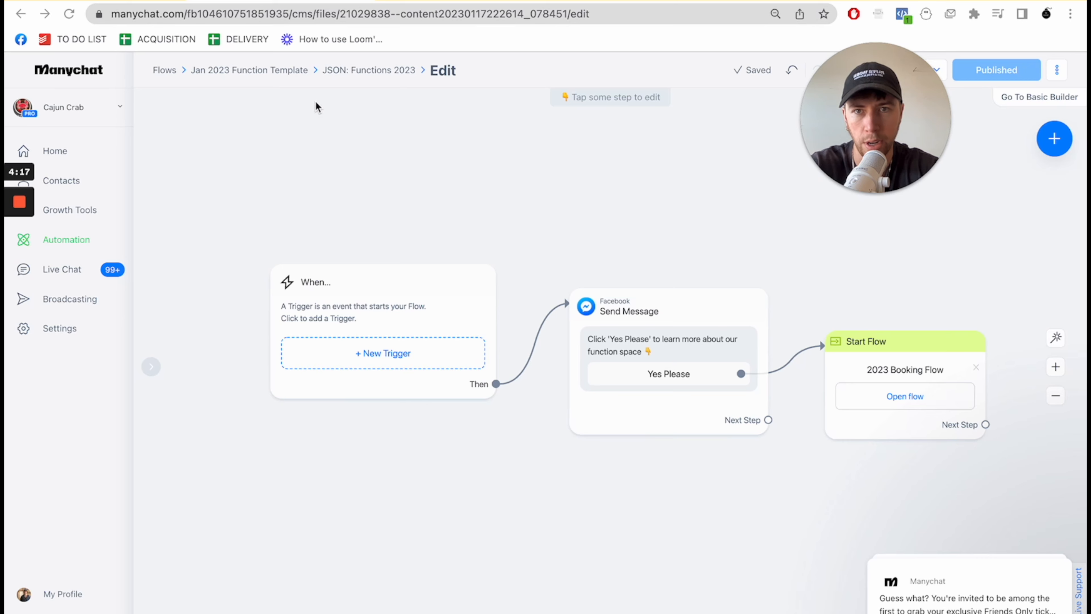
- Open the Email To Sales Person flow for editing, place its trigger block before the Smart Delay, and return to the template folder
click(258, 68)
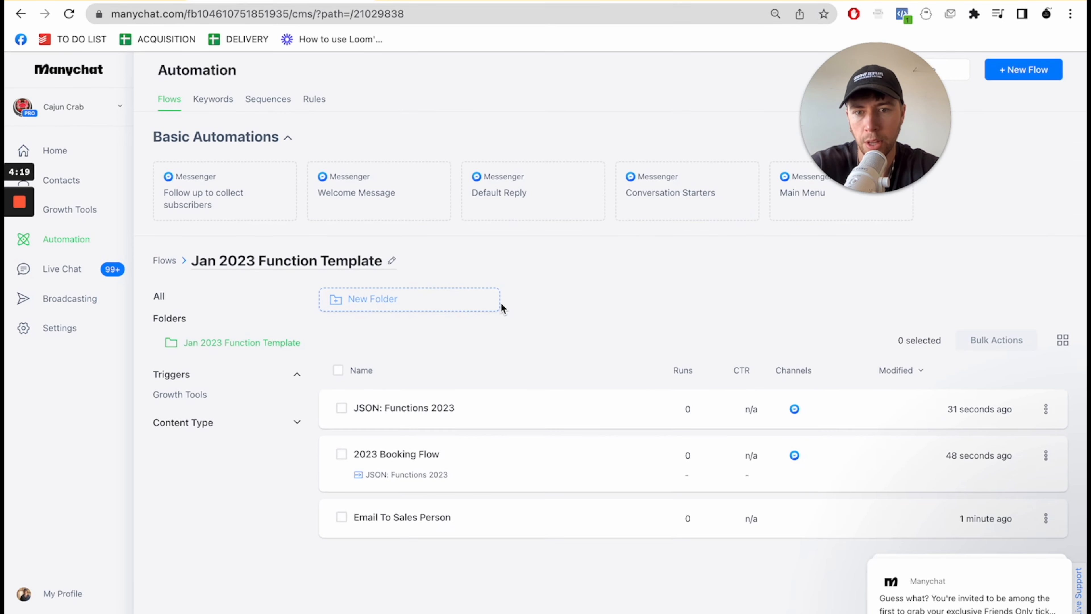
click(383, 538)
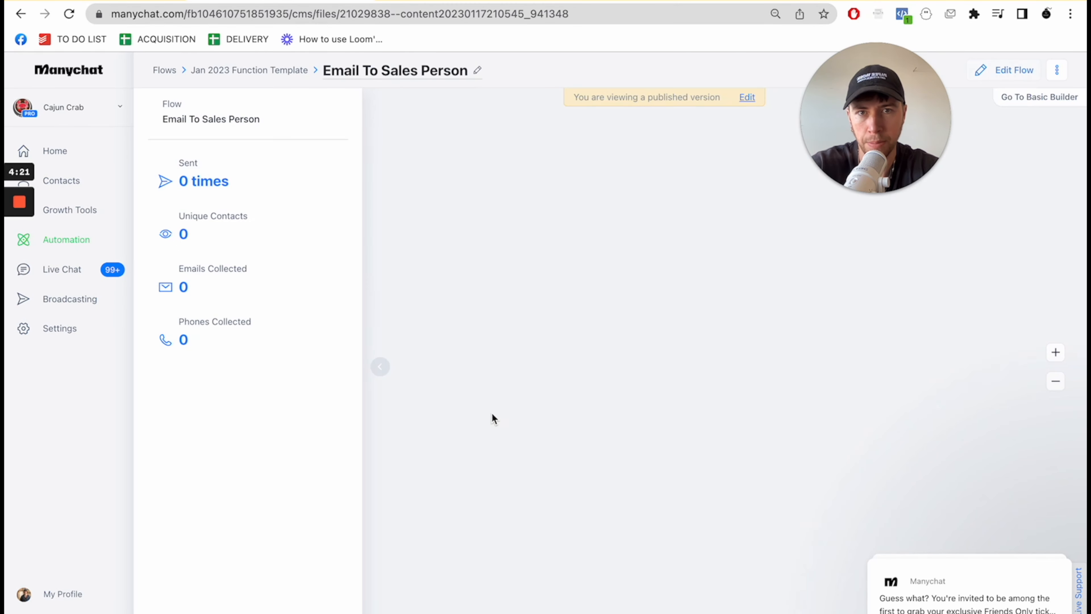
click(751, 96)
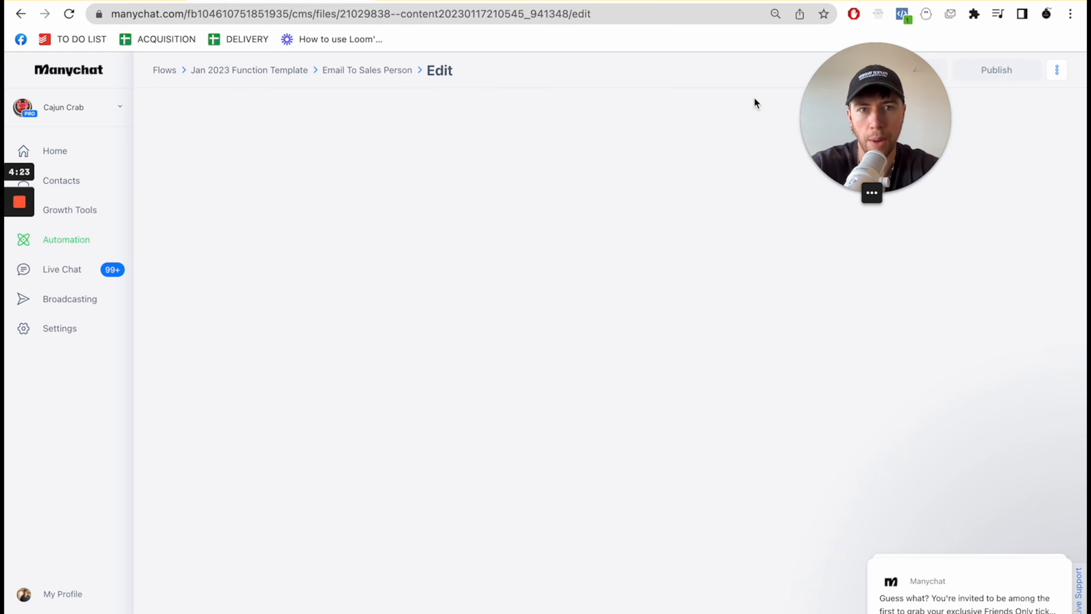
drag(677, 340, 377, 291)
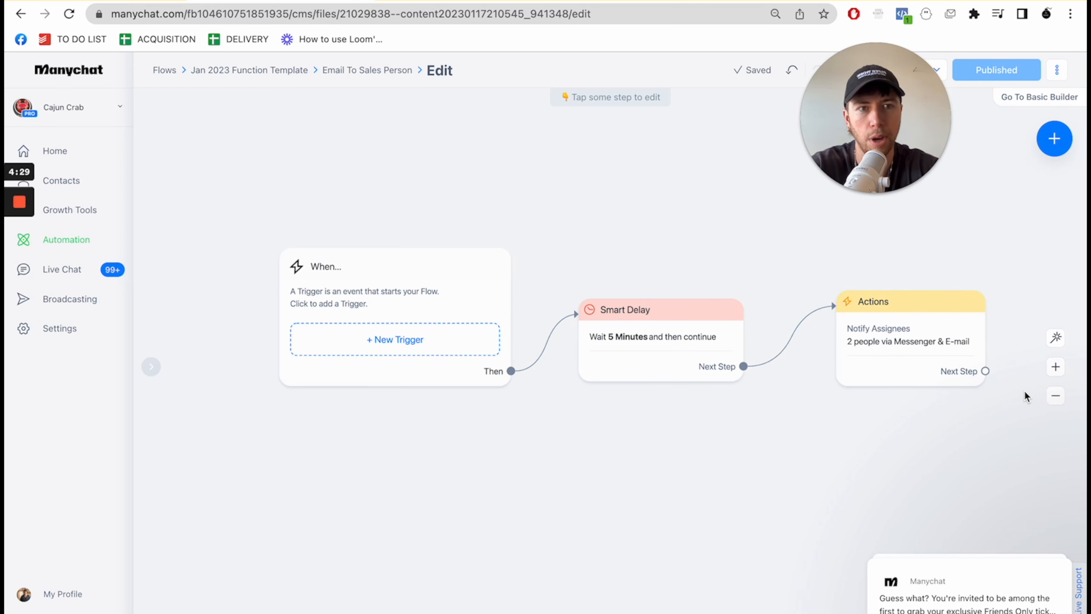
mouse_move(861, 180)
drag(861, 180, 946, 215)
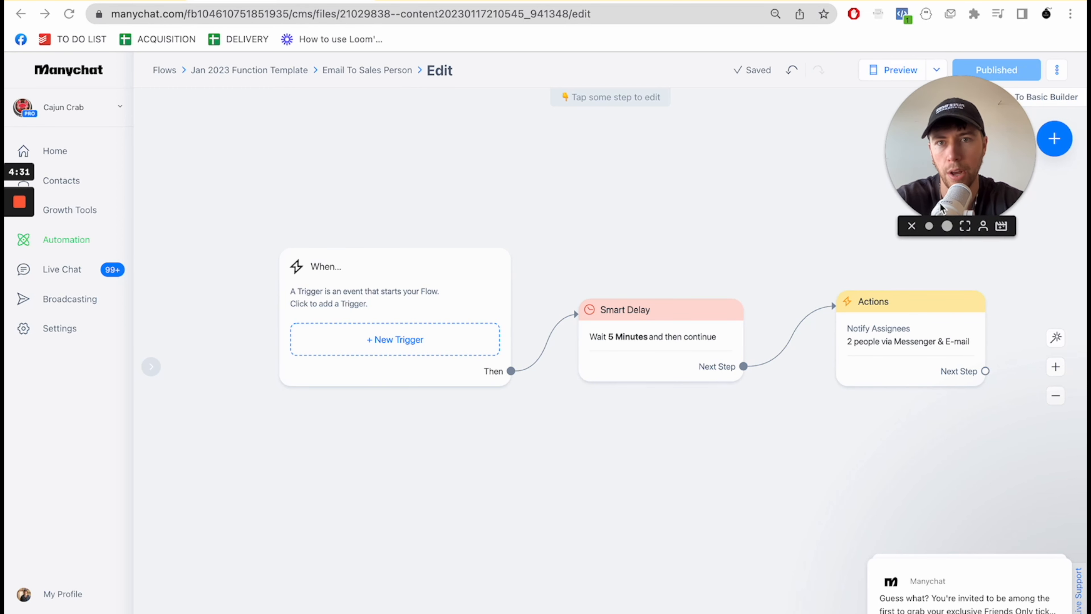
click(269, 69)
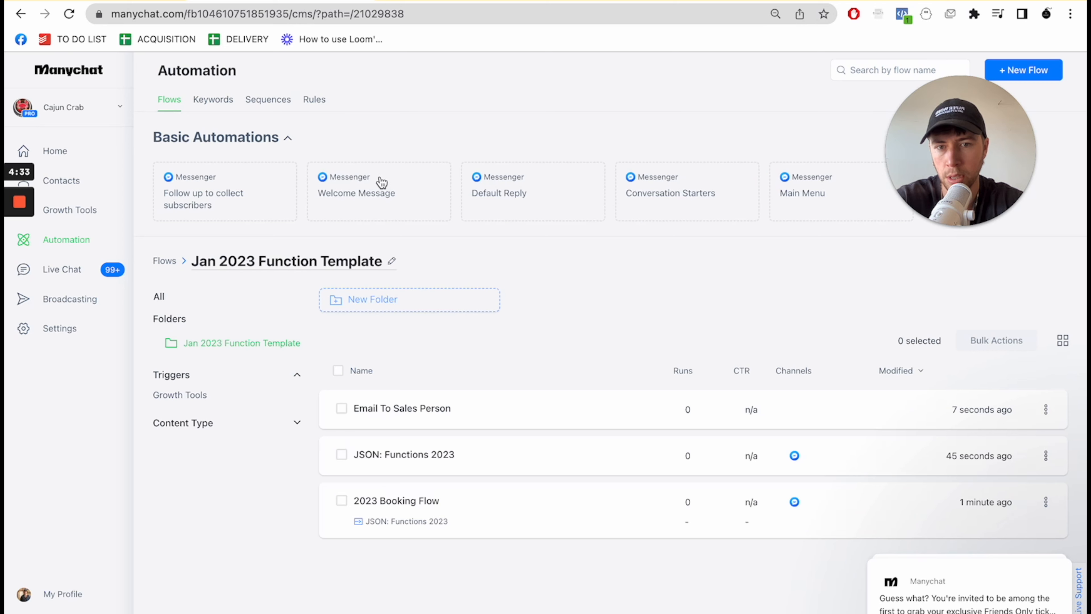
mouse_move(462, 1)
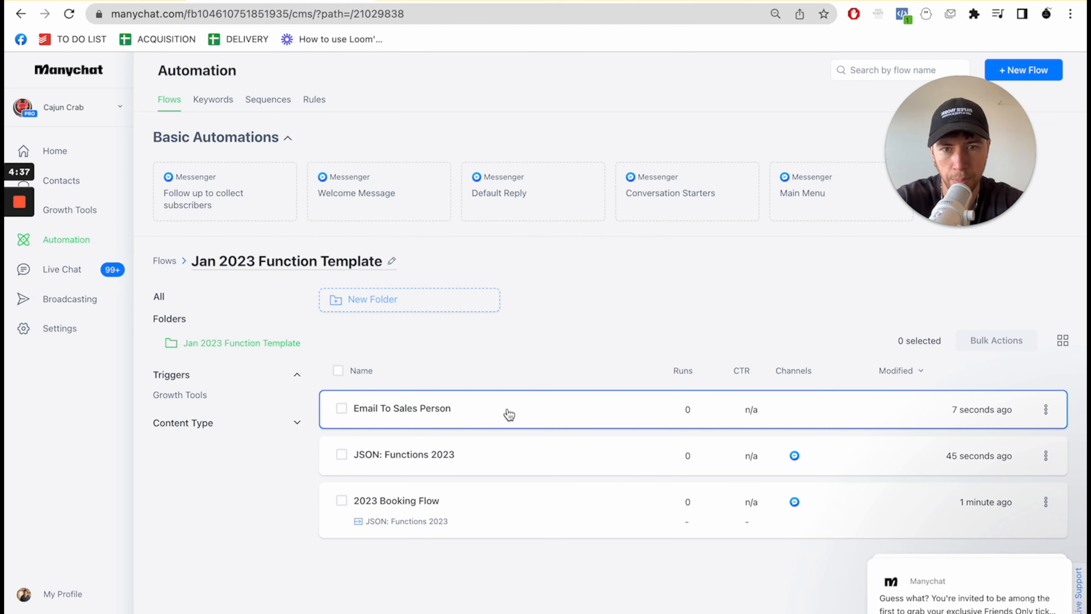
- Review the Email To Sales Person and JSON: Functions 2023 flows, and follow the latter's Start Flow block into the 2023 Booking Flow
click(509, 414)
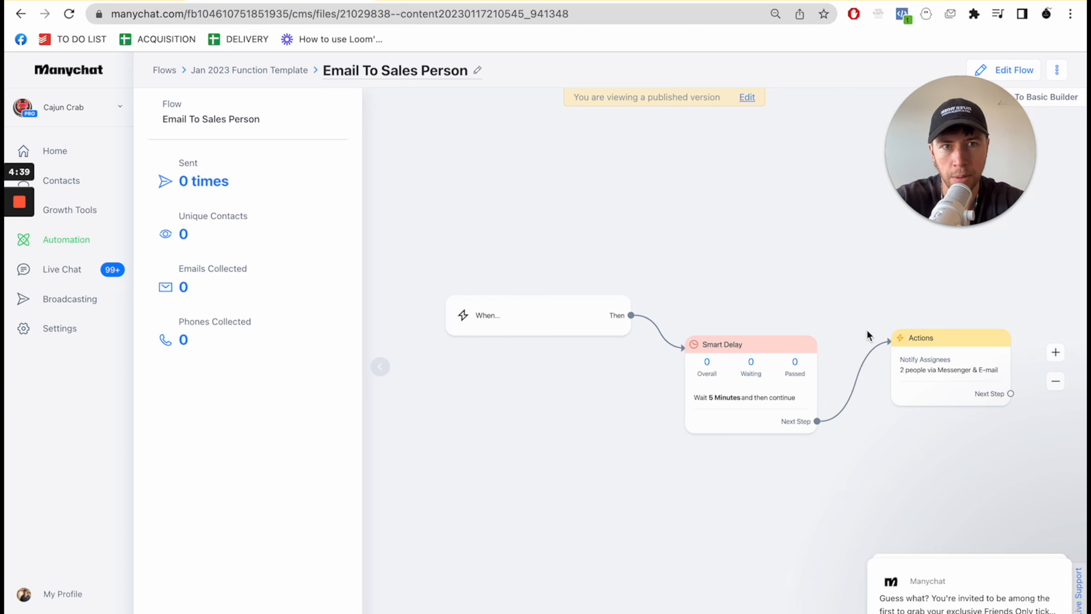
click(258, 68)
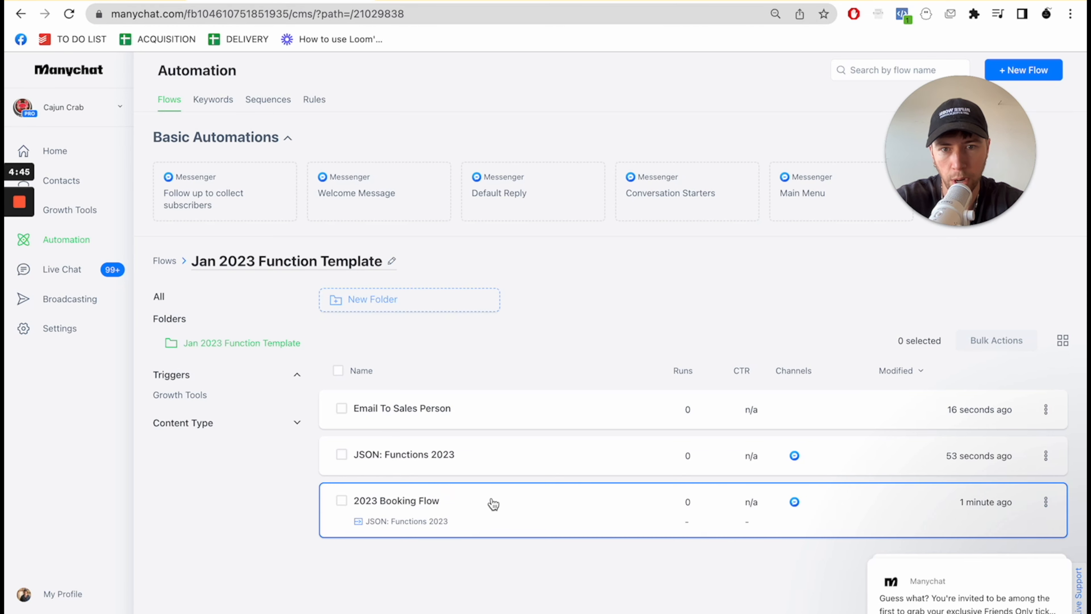
click(494, 468)
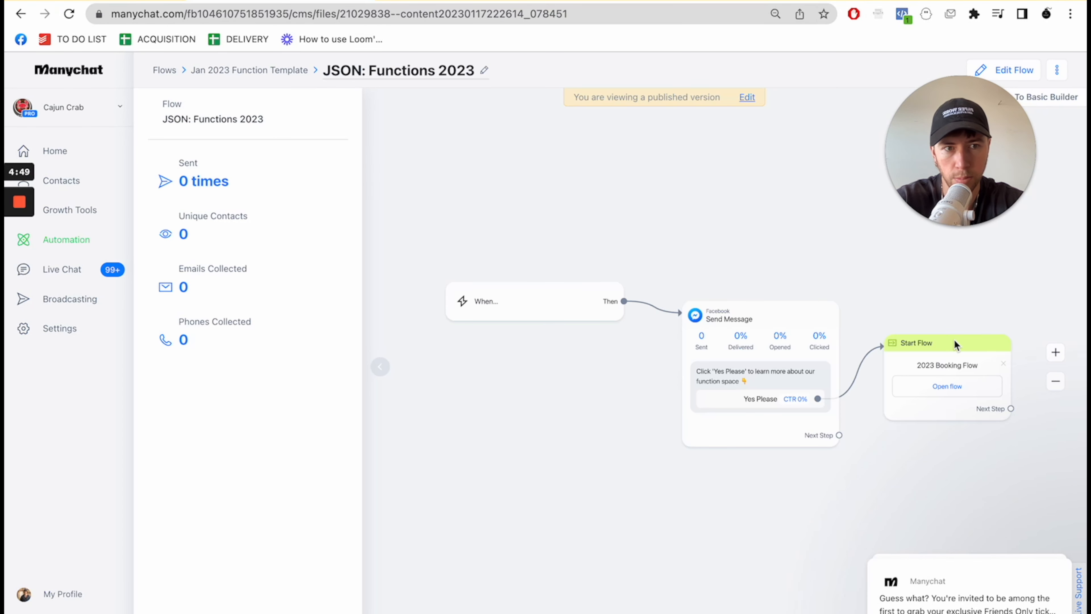
click(952, 386)
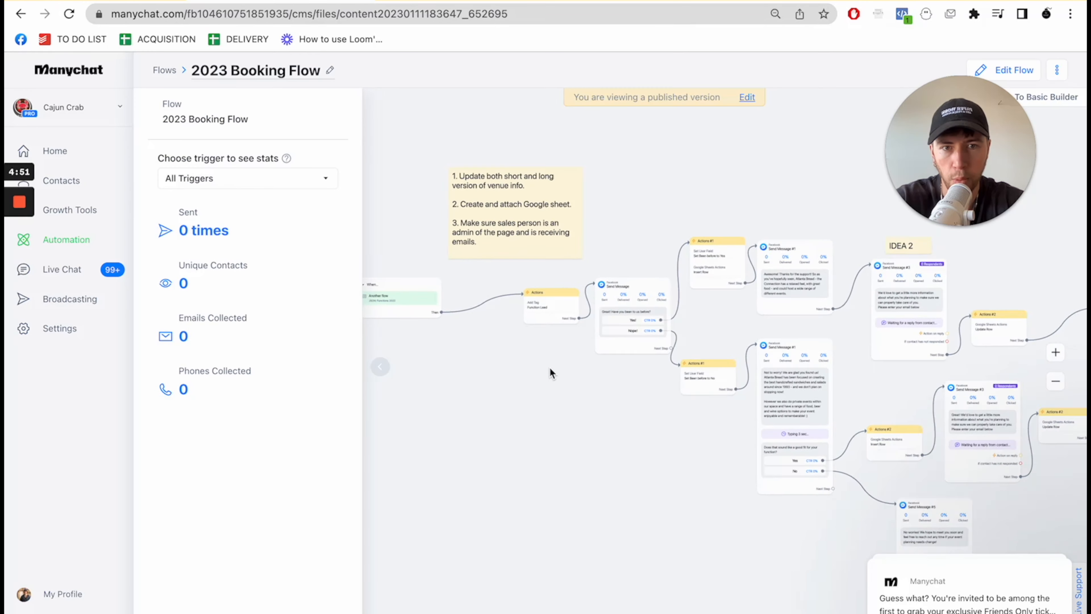
scroll(669, 452, right, 7)
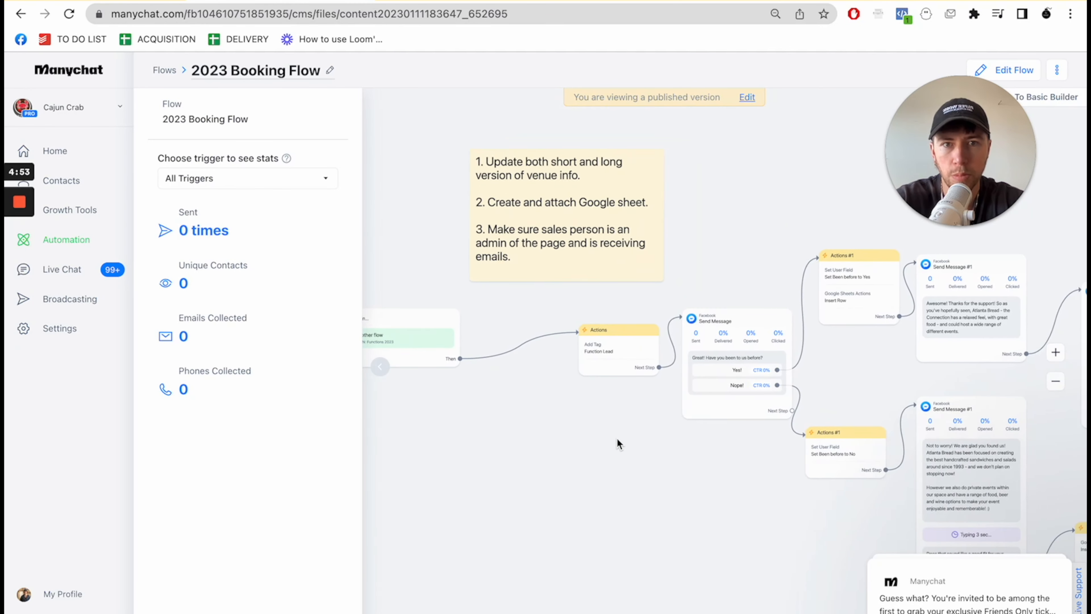
drag(488, 407, 484, 404)
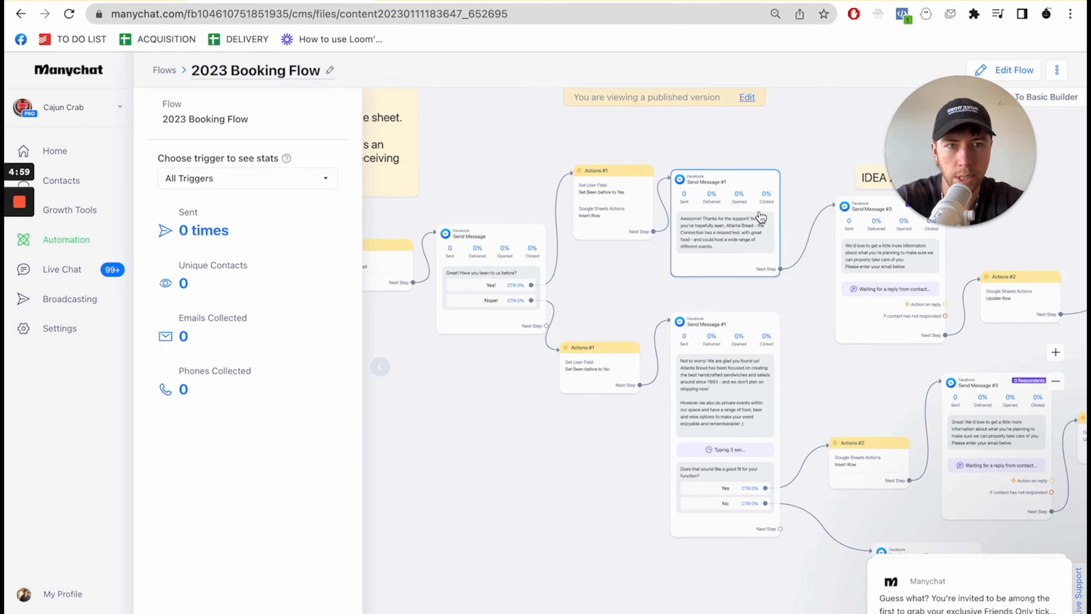
- Open the 2023 Booking Flow for editing and copy the text of the Send Message #1 block on the Yes! branch
click(750, 97)
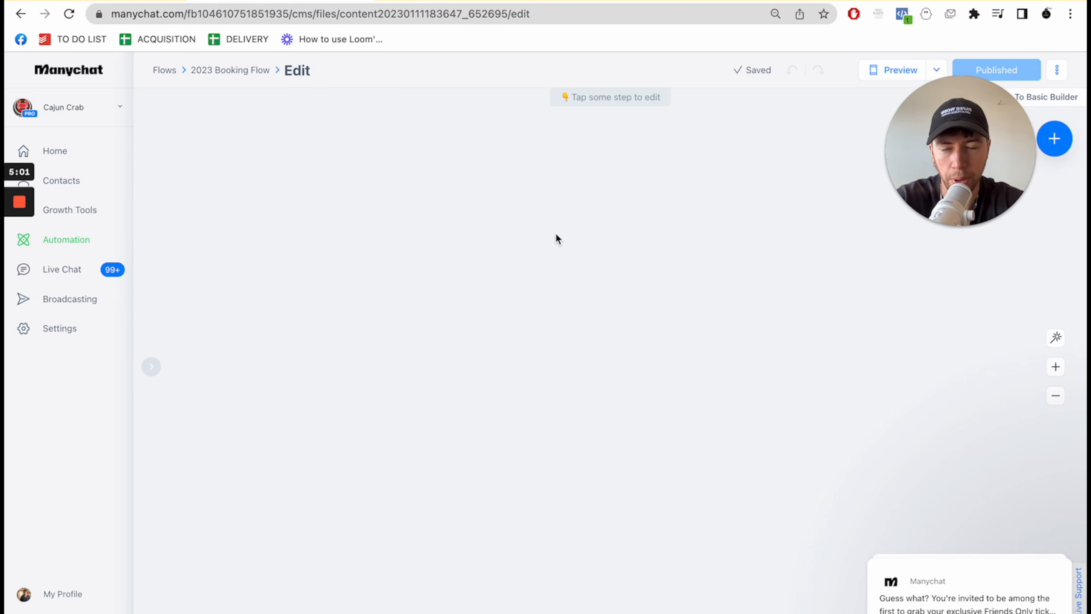
scroll(552, 251, up, 5)
drag(551, 237, 572, 172)
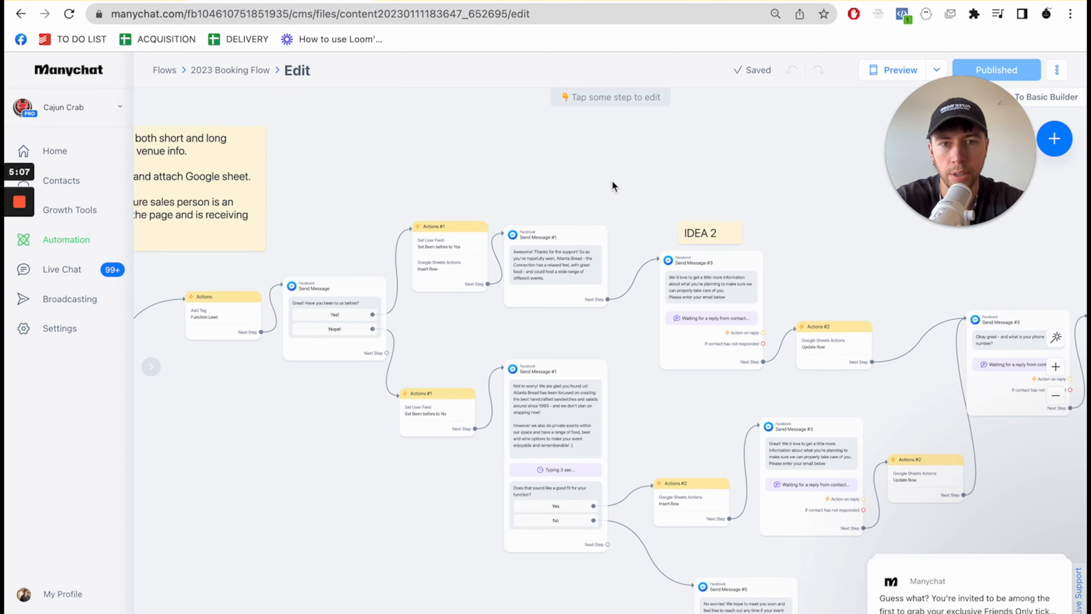
drag(623, 180, 678, 138)
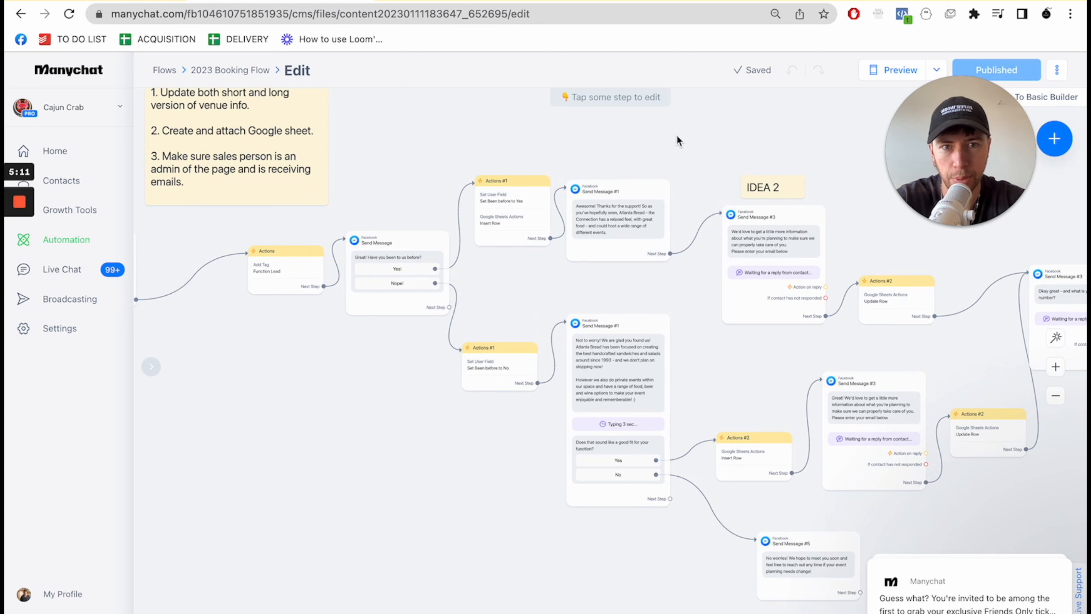
click(629, 217)
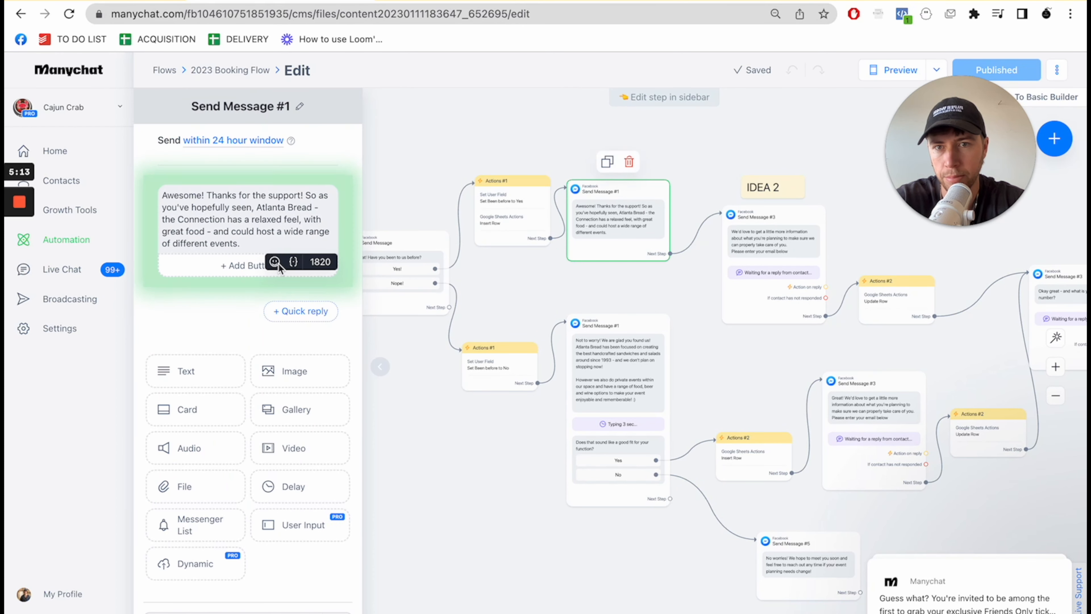
drag(264, 245, 146, 202)
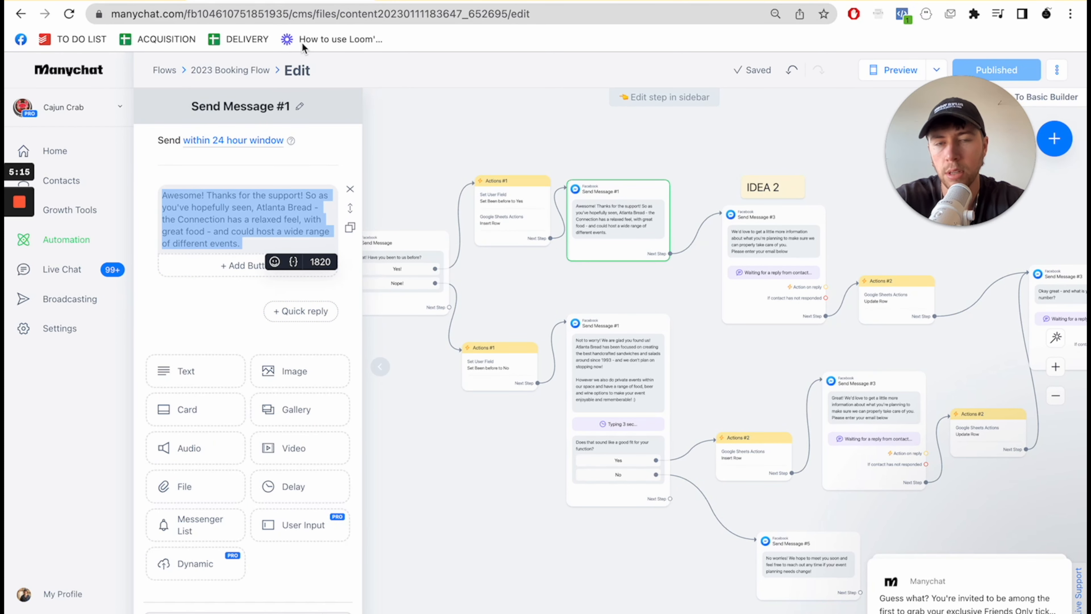
- Open ChatGPT in a new browser tab
key(ctrl+t)
text(chat)
key(Return)
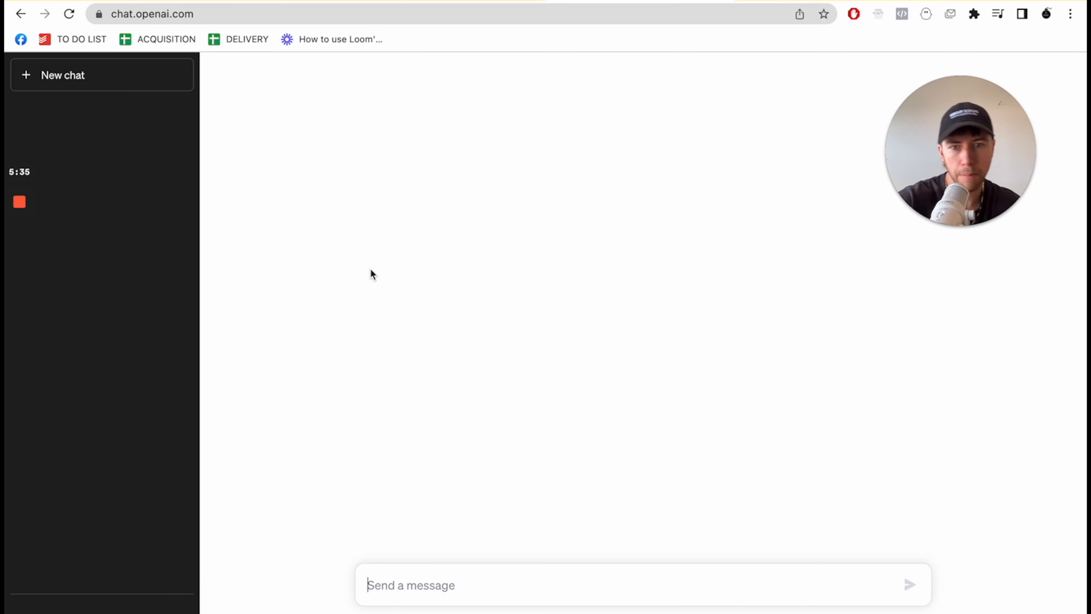
- Send the prompt "please re-write this copy for a different venue called Cajun Crab, which is a seafood restaurant" with the copied message in quotation marks
text(please re-write this c)
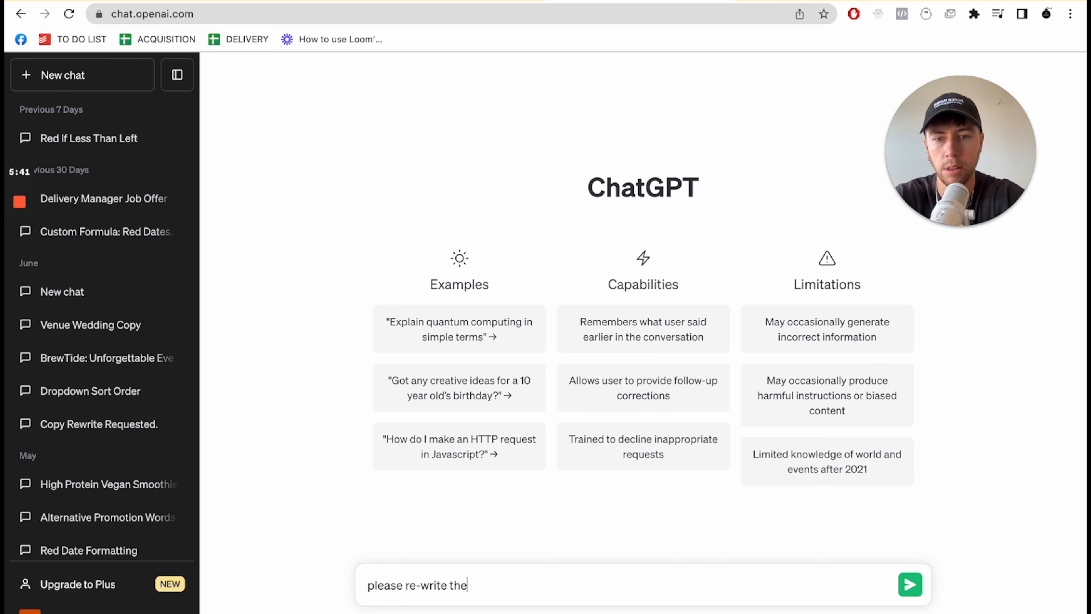
text(opy for a different venue call)
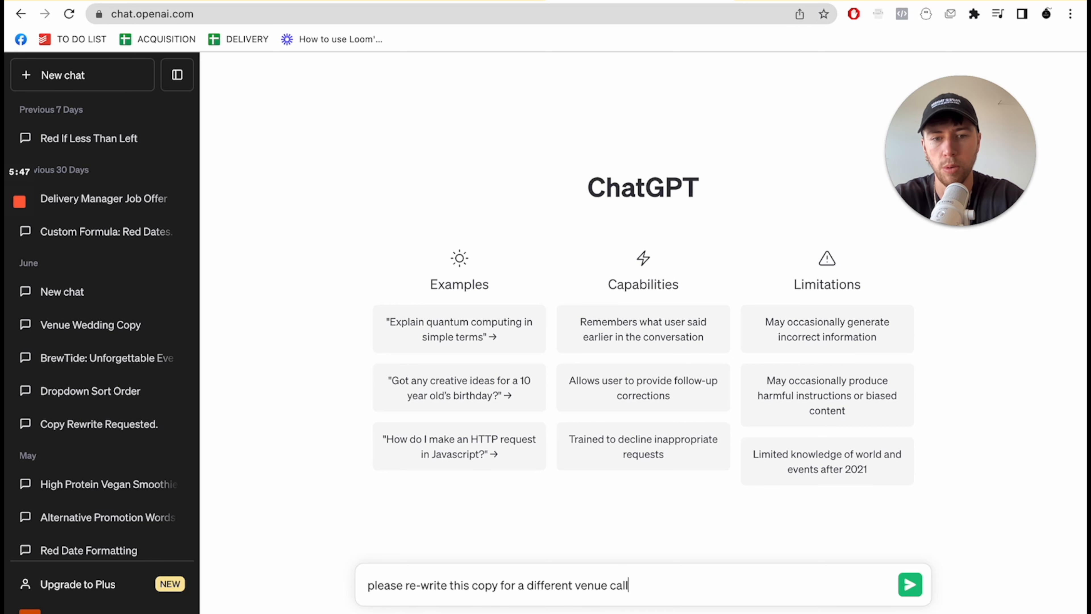
text(ed Cajun Cra)
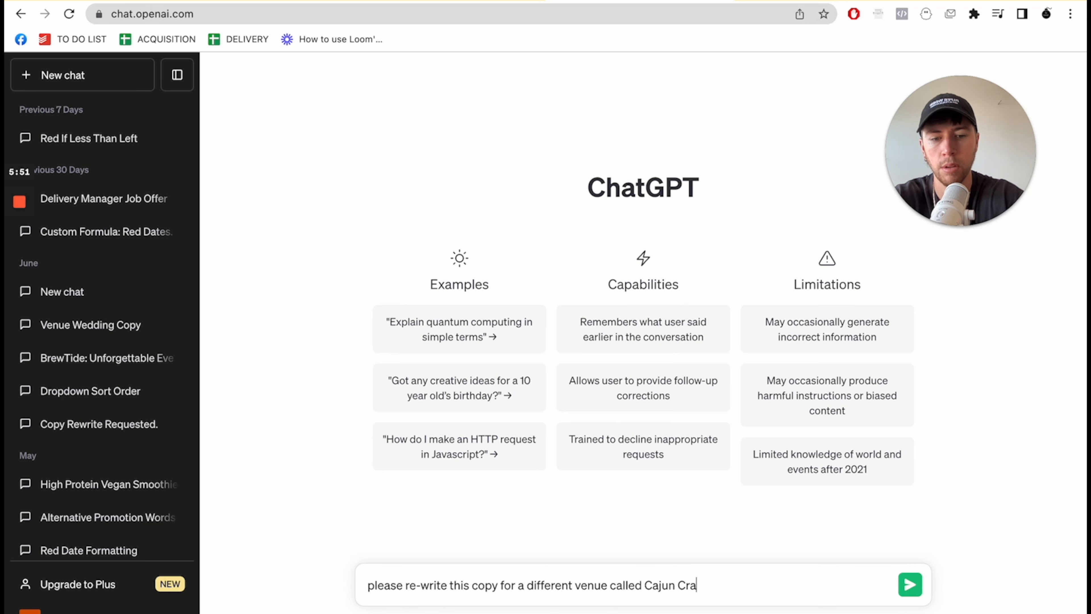
key(BackSpace)
key(BackSpace)
text(b, which is a seafood restaurant:)
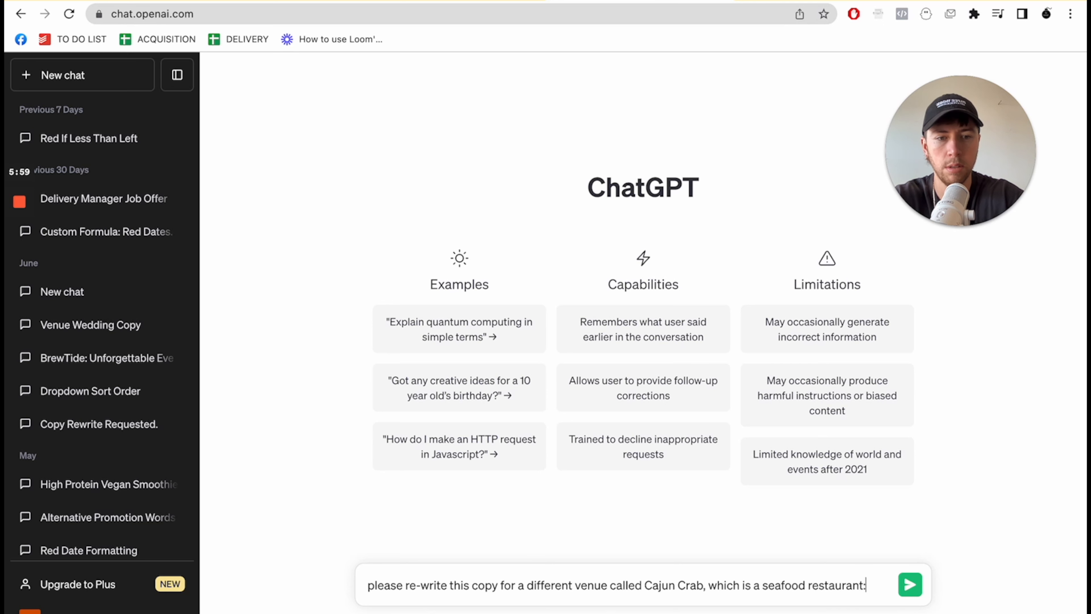
text( ":)
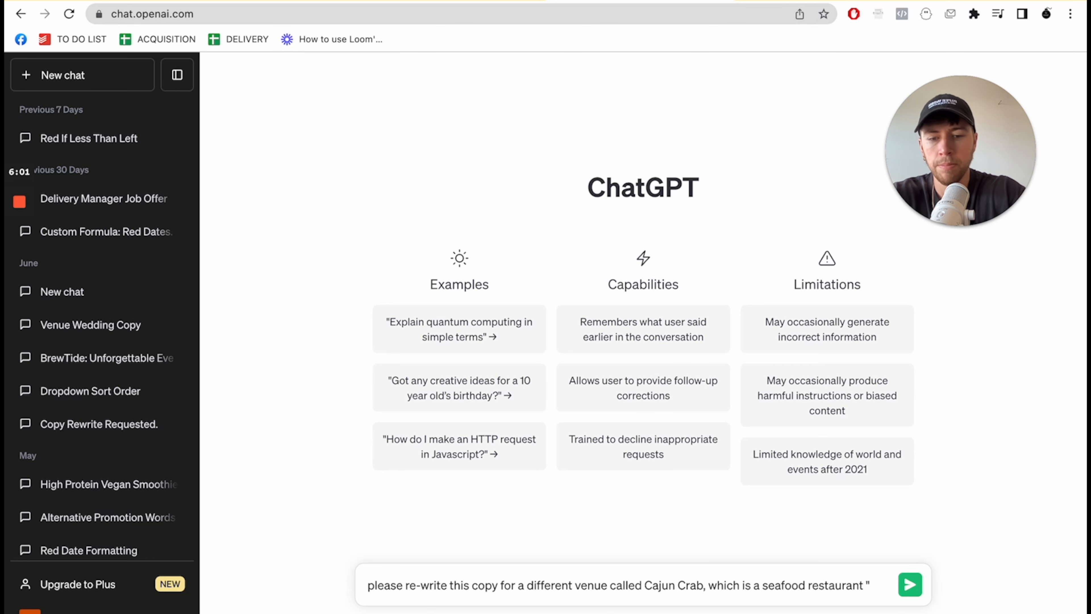
text(Awesome! Thanks for the support! So as you've hopefully seen, Atlanta Bread - the Connection has a relaxed feel, with great food - and could host a wide range of different events.)
key(Return)
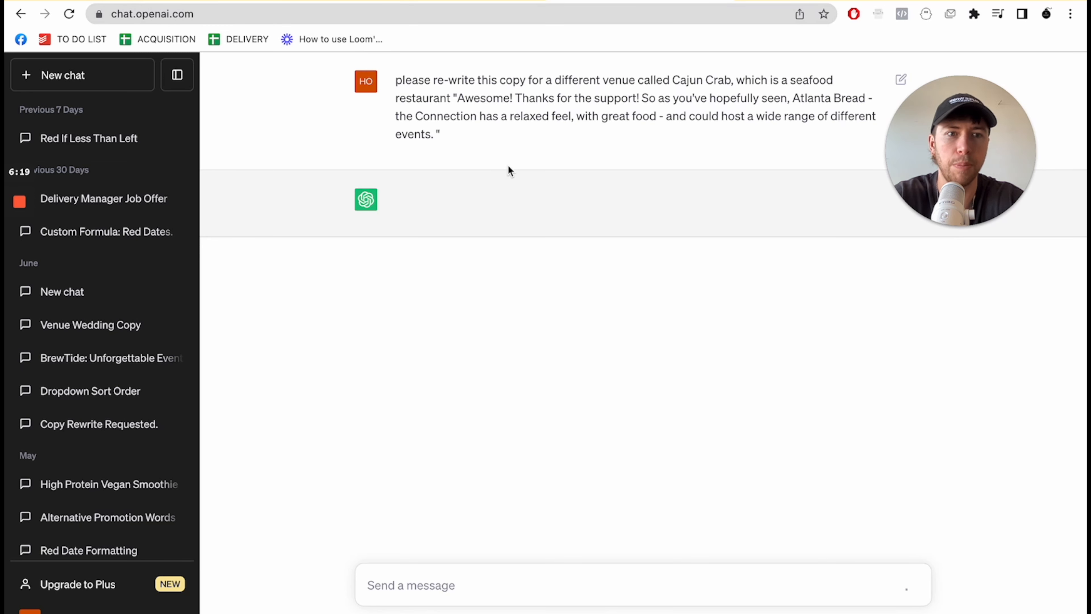
- Check the booking flow in Manychat, return to ChatGPT and regenerate the response to the rewrite request
click(314, 2)
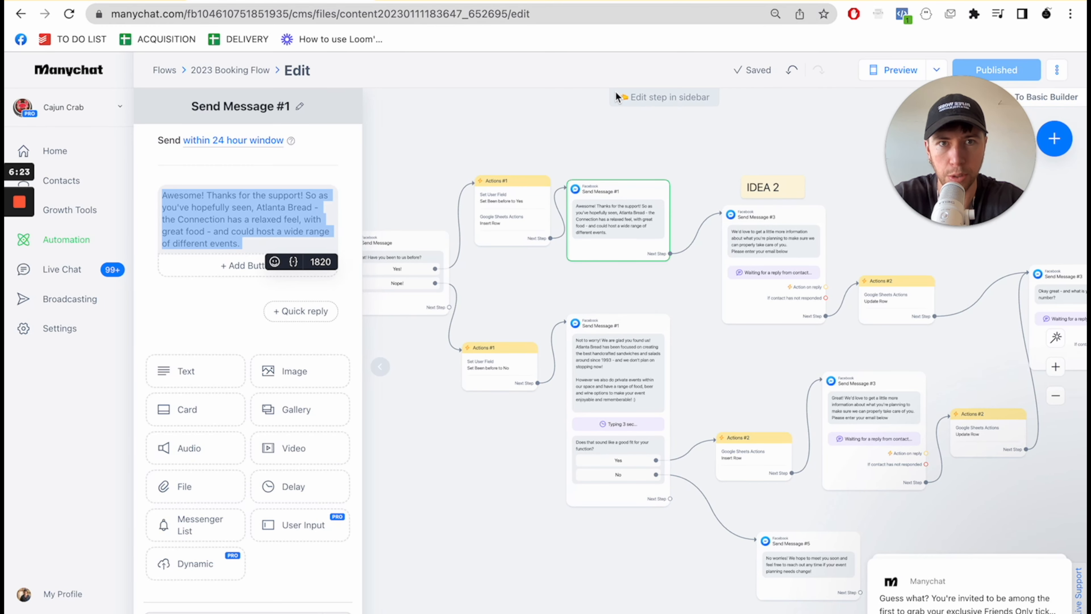
click(510, 312)
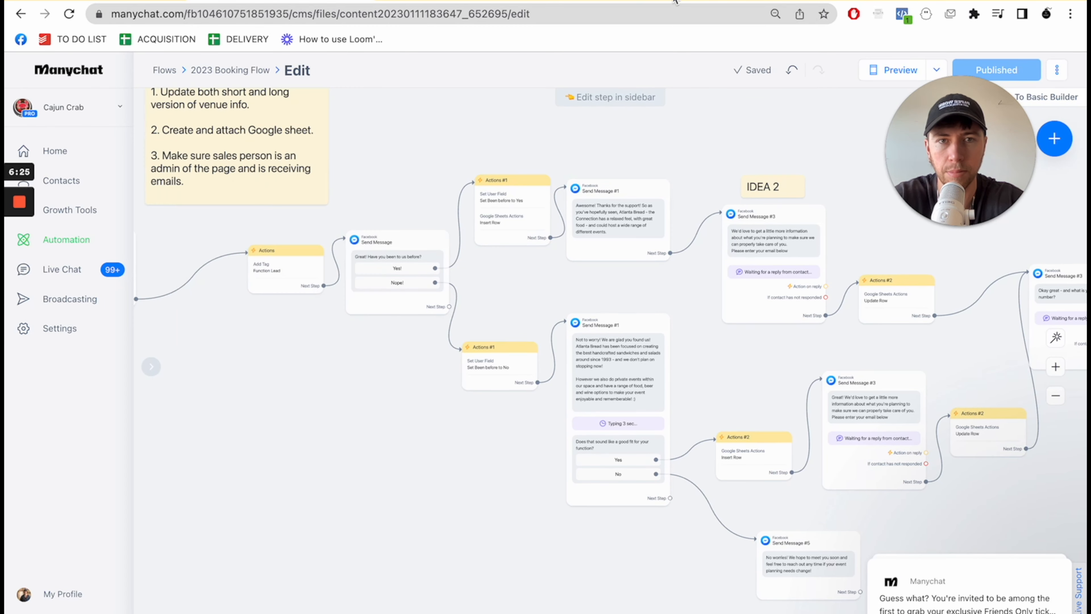
click(614, 2)
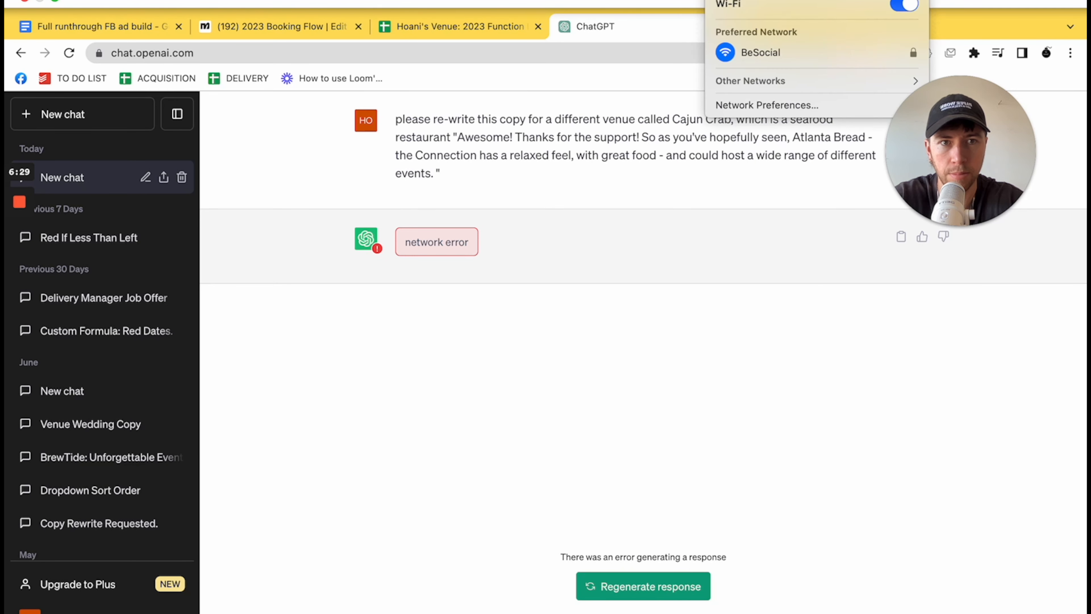
click(638, 587)
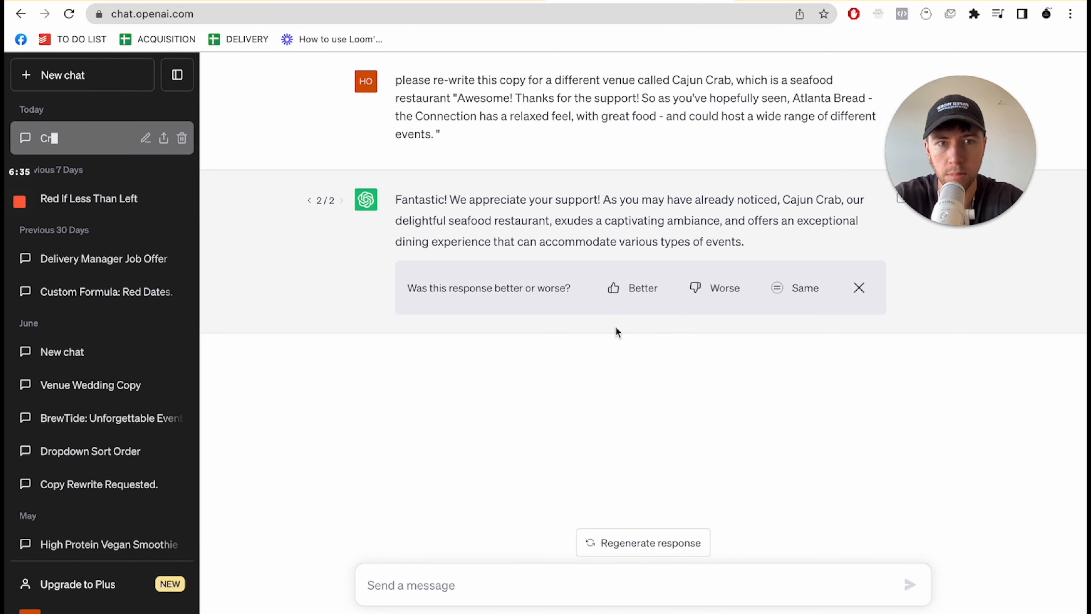
- Copy the rewritten Cajun Crab text from ChatGPT and replace the Yes! branch's Send Message #1 text with it in Manychat
drag(760, 249, 394, 203)
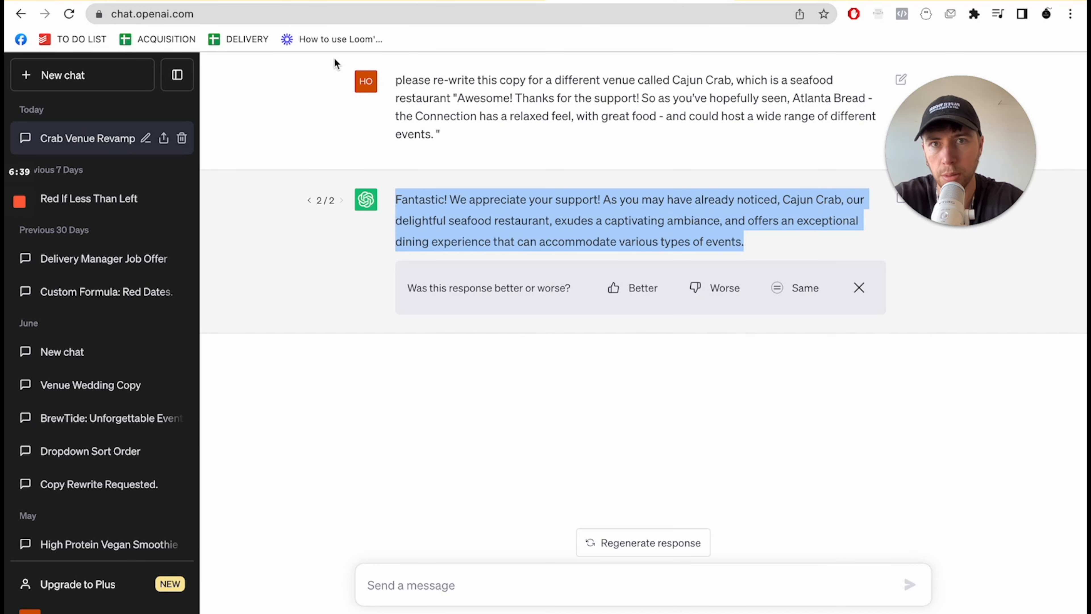
click(305, 1)
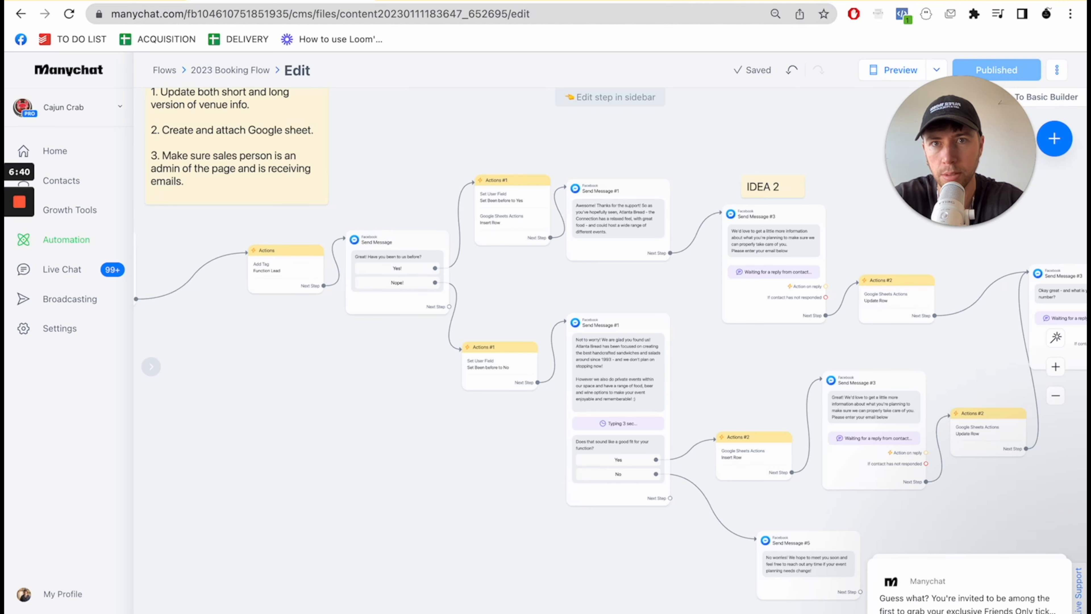
click(606, 243)
key(ctrl+a)
text(Fantastic! We appreciate your support! As you may have already noticed, Cajun Crab, our delightful seafood restaurant, exudes a captivating ambiance, and offers an exceptional dining experience that can accommodate various types of events.)
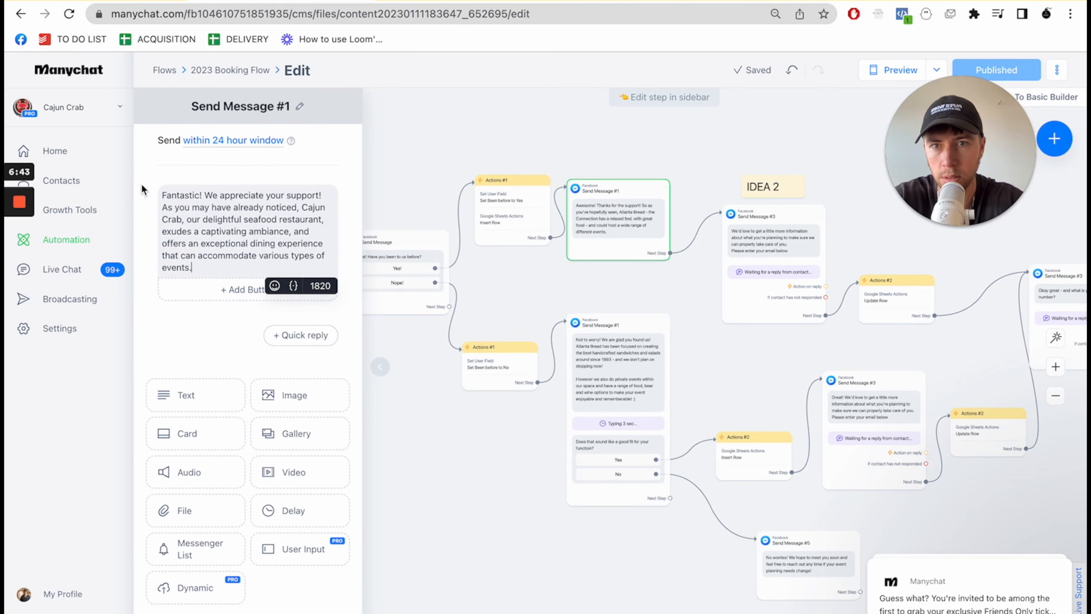
- Return to ChatGPT, copy the earlier rewrite prompt and paste it as a new message in the same chat
click(446, 2)
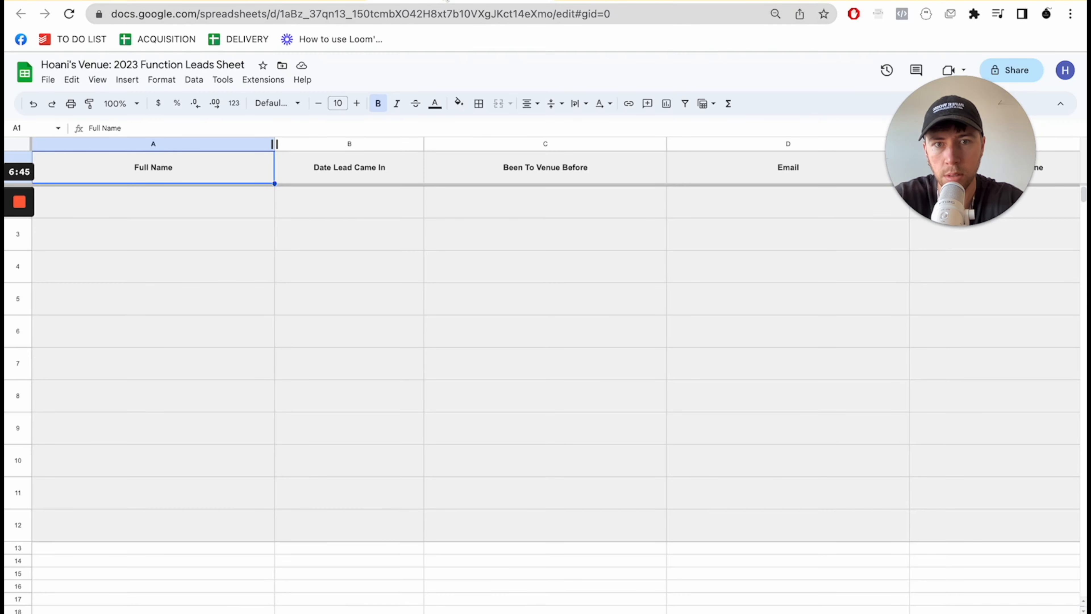
click(589, 1)
click(302, 2)
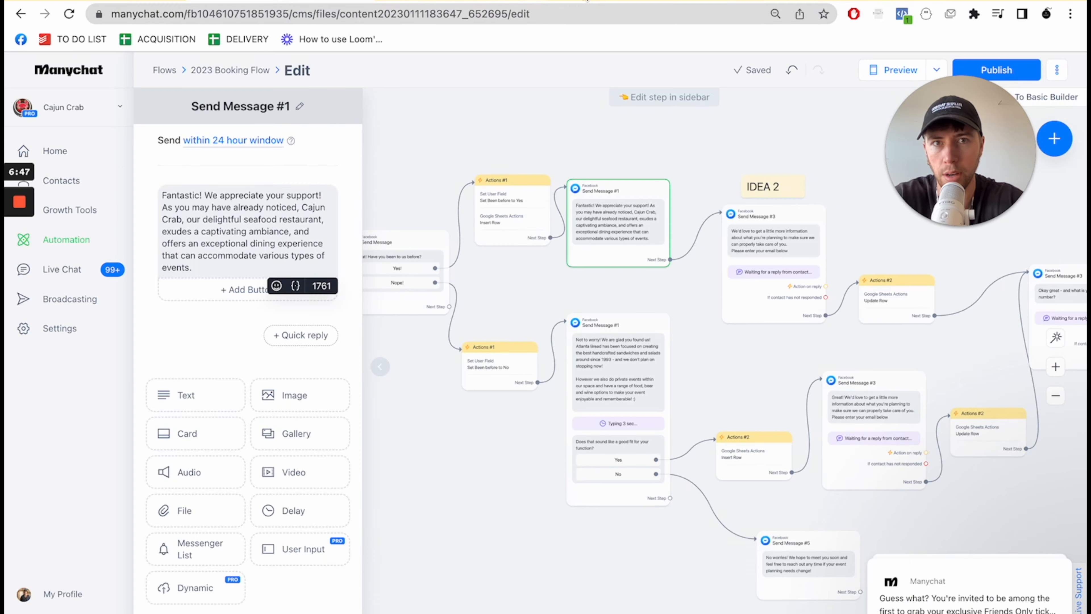
click(590, 2)
drag(473, 137, 397, 76)
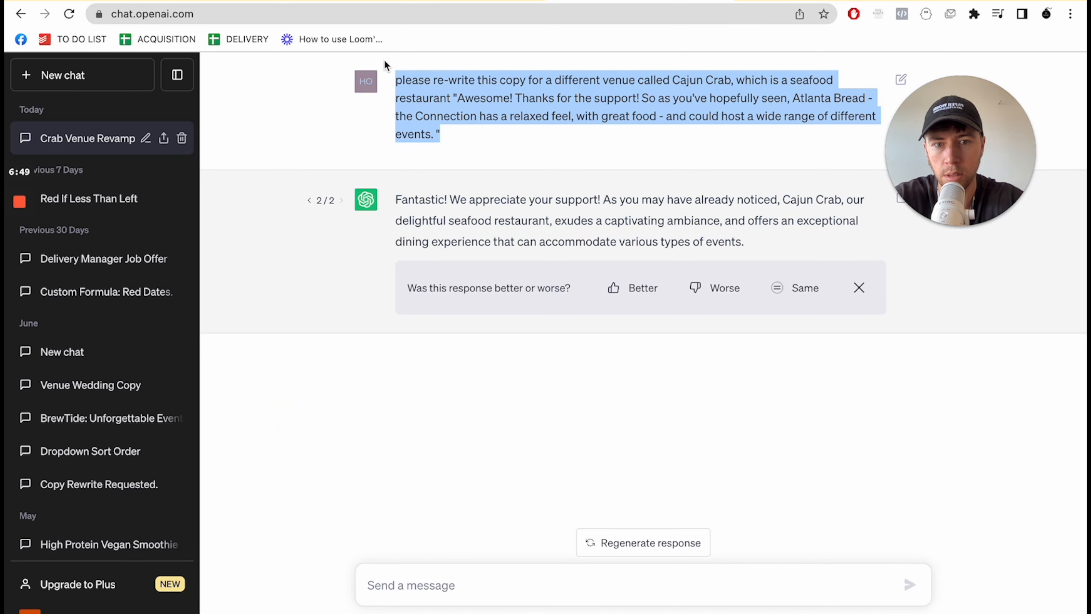
drag(463, 150, 391, 87)
key(ctrl+c)
click(387, 582)
key(ctrl+v)
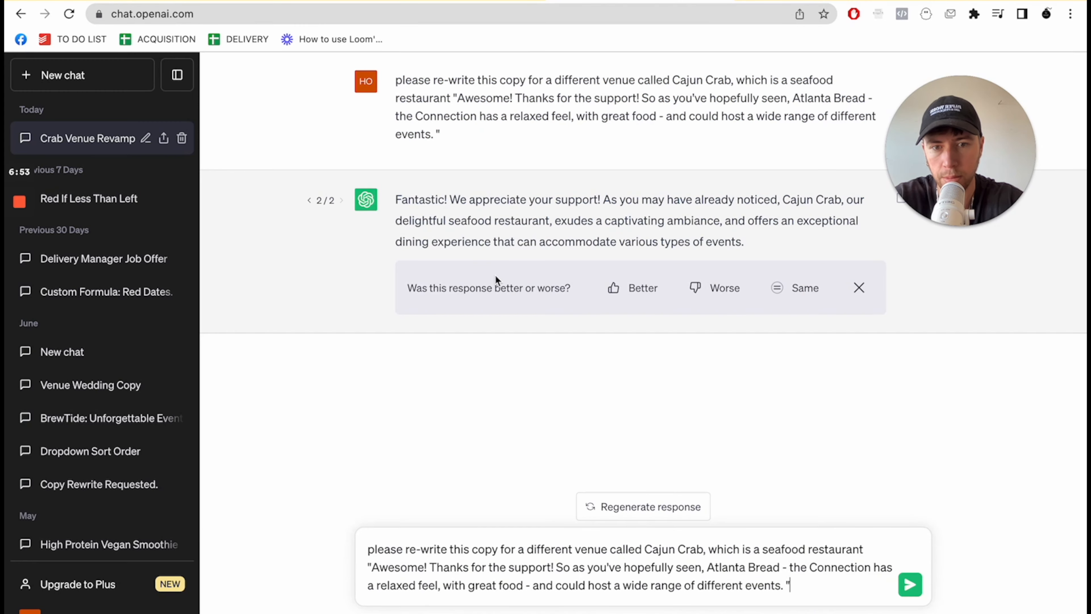
- In Manychat, copy the first text of the Nope! branch's Send Message #1 block and return to ChatGPT
click(392, 6)
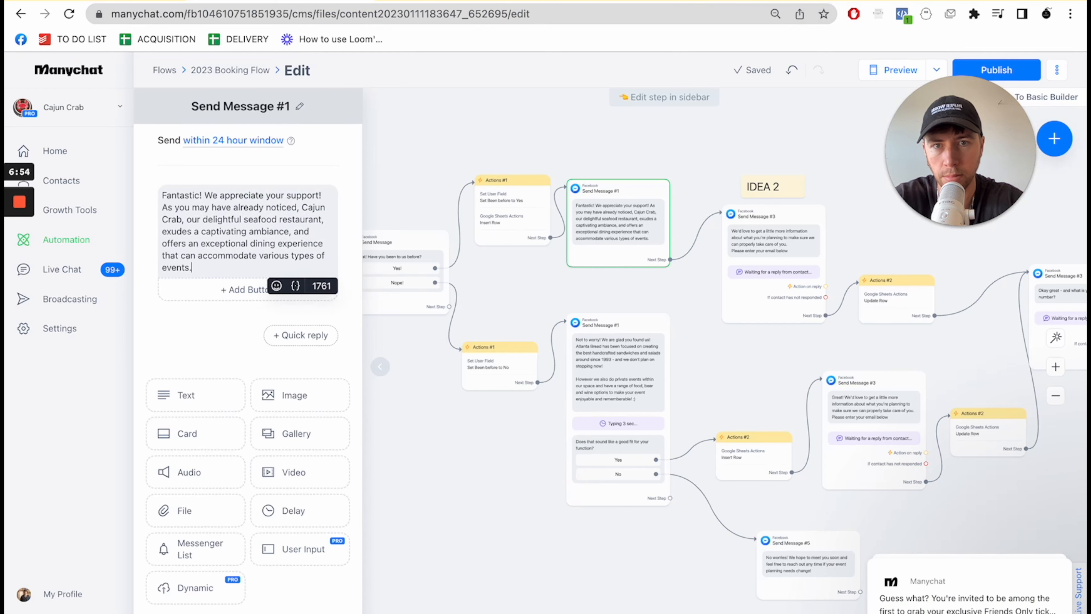
click(584, 342)
click(294, 318)
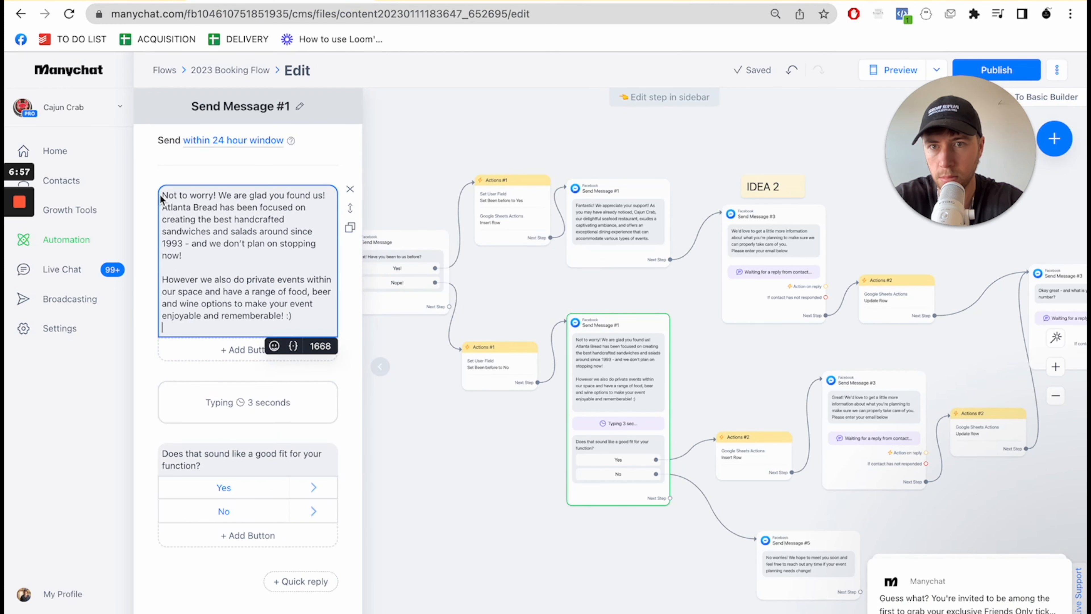
drag(297, 315, 158, 175)
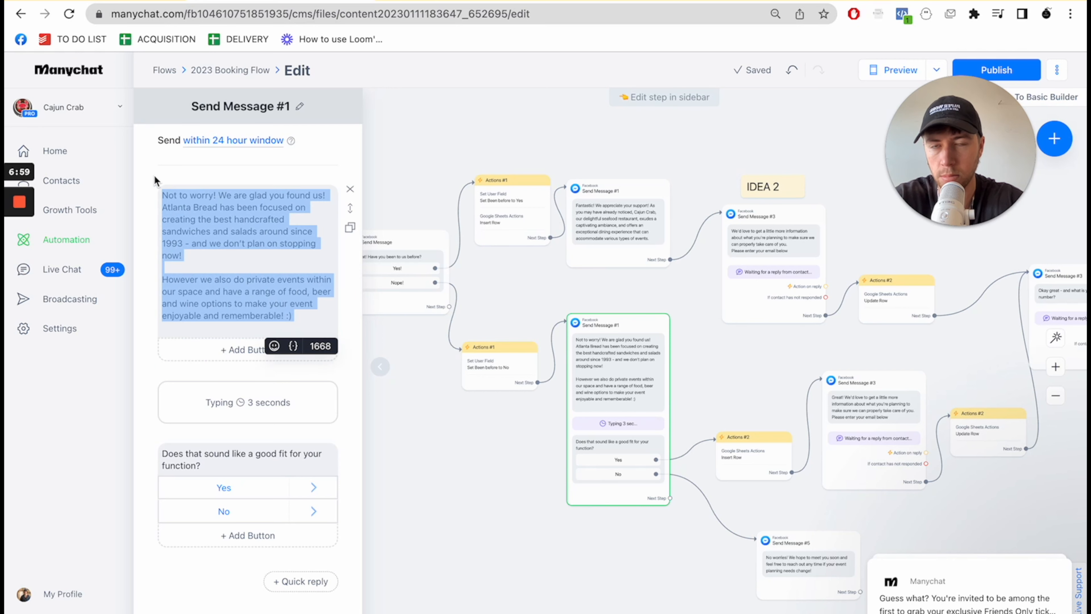
click(606, 3)
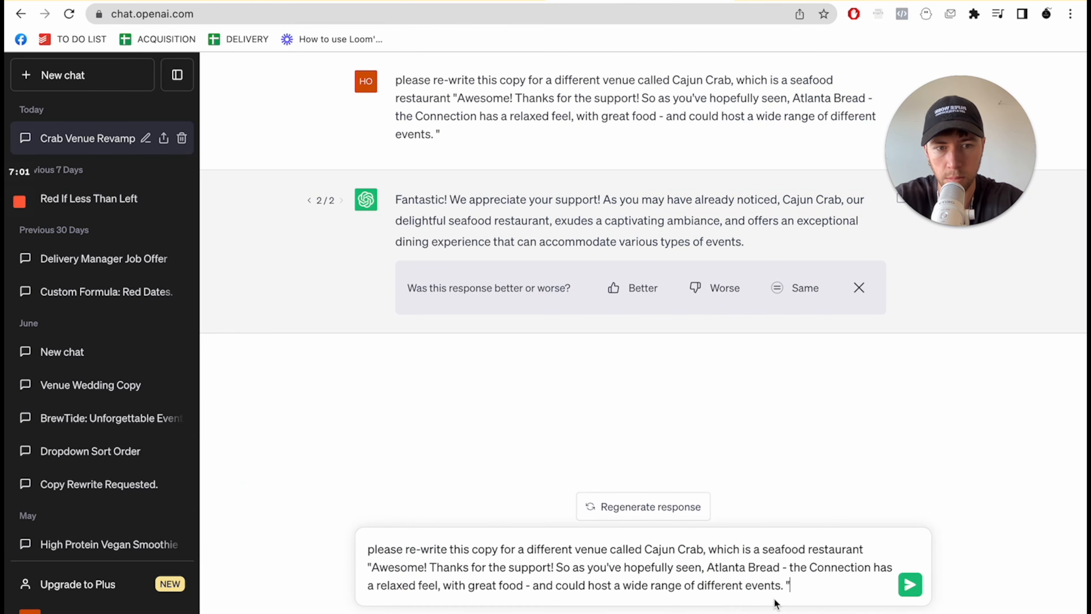
- Replace the quoted copy in the pasted prompt with the "Not to worry! We are glad you found us!" text and send it
drag(784, 585, 373, 568)
key(ctrl+v)
key(Return)
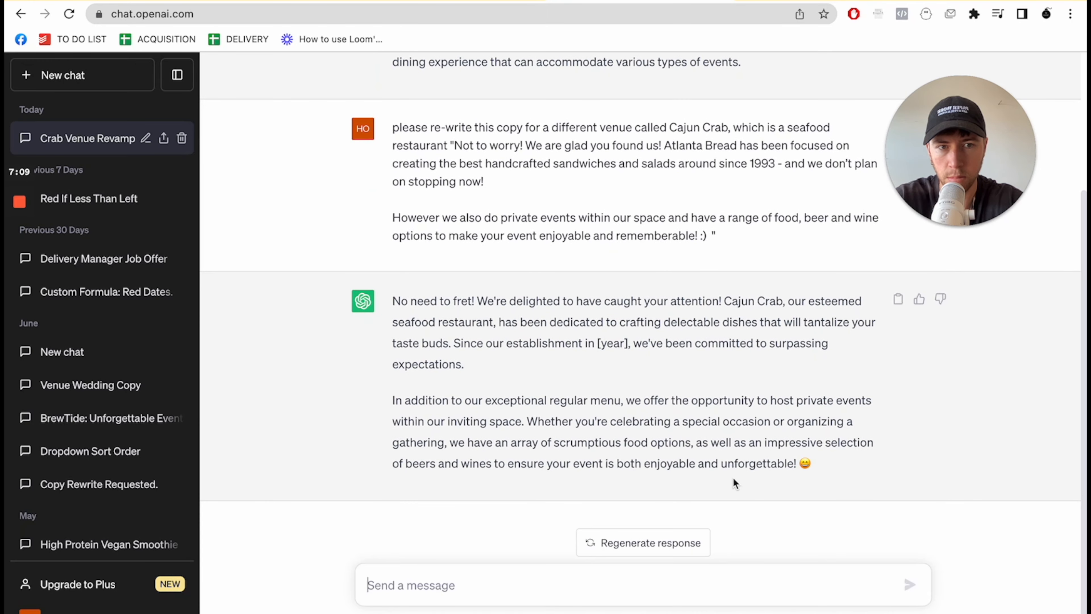
- Copy the rewritten Cajun Crab text from ChatGPT and replace the first text of the Nope! branch's Send Message #1 with it in Manychat
drag(802, 459, 391, 304)
click(280, 1)
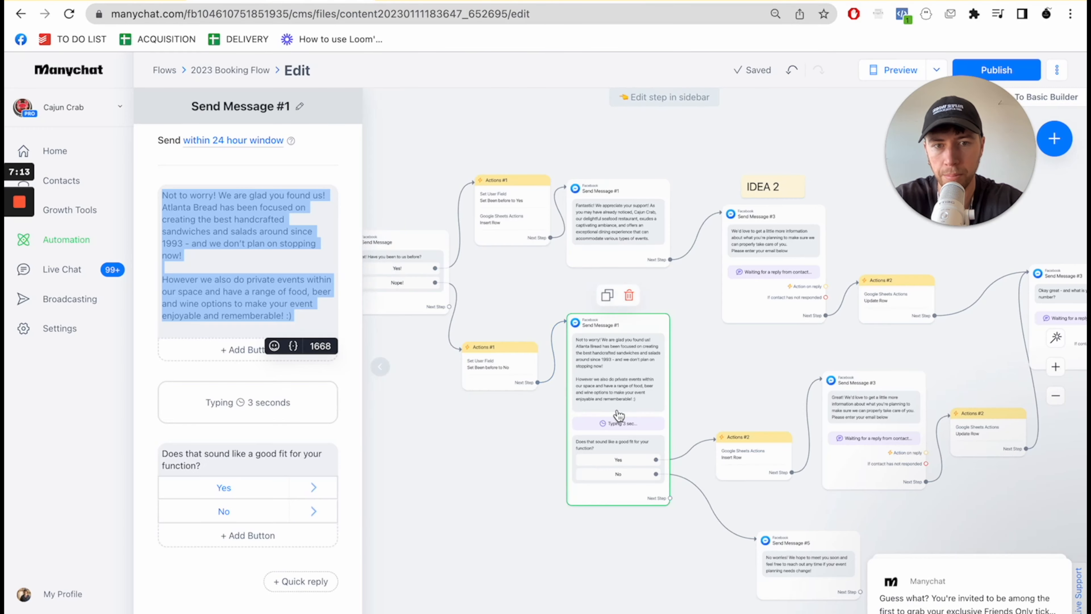
click(697, 393)
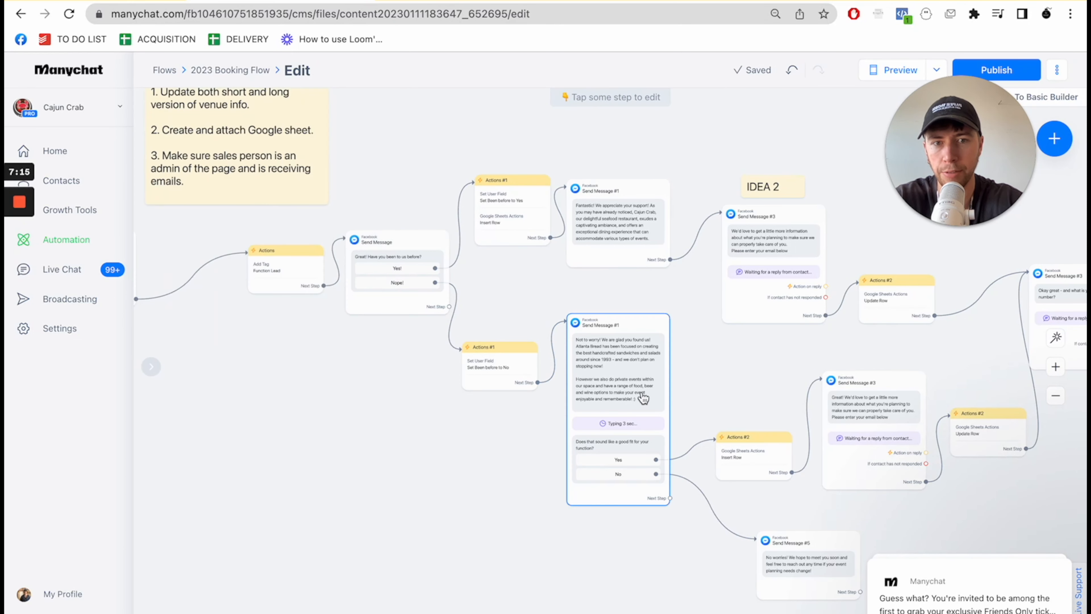
click(643, 396)
click(304, 320)
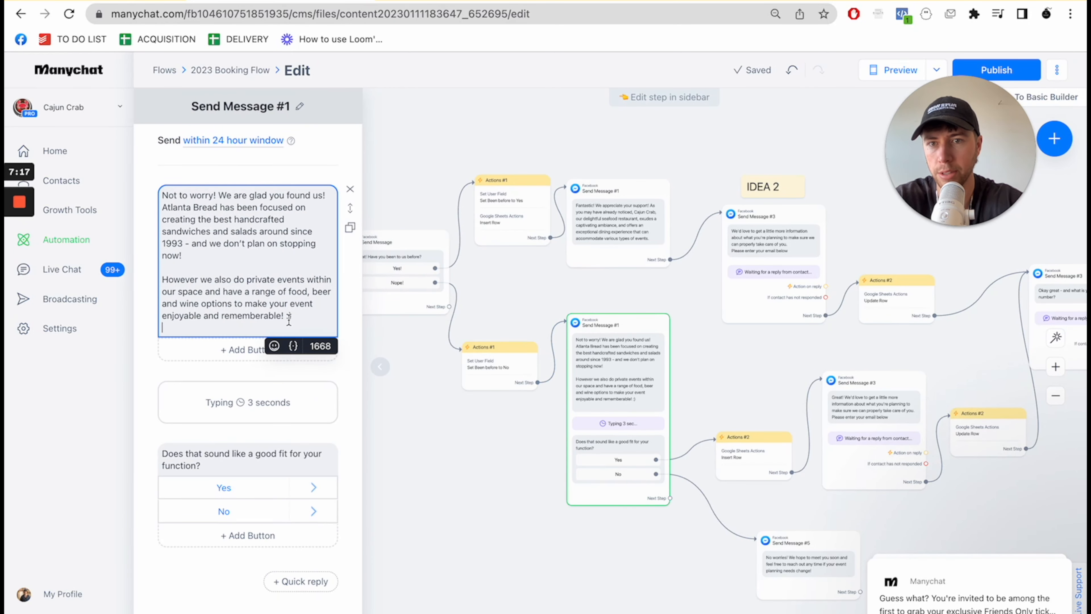
key(ctrl+a)
text(No need to fret! We're delighted to have caught your attention! Cajun Crab, our esteemed seafood restaurant, has been dedicated to crafting delectable dishes that will tantalize your taste buds. Since our establishment in [year], we've been committed to surpassing expectations.  In addition to our exceptional regular menu, we offer the opportunity to host private events within our inviting space. Whether you're celebrating a special occasion or organizing a gathering, we have an array of scrumptious food options, as well as an impressive selection of beers and wines to ensure your event is both enjoyable and unforgettable! 😊)
- Replace the [year] placeholder in the pasted message with 1987 and close the block's editor
double_click(249, 255)
key(BackSpace)
key(BackSpace)
key(Delete)
text(1987)
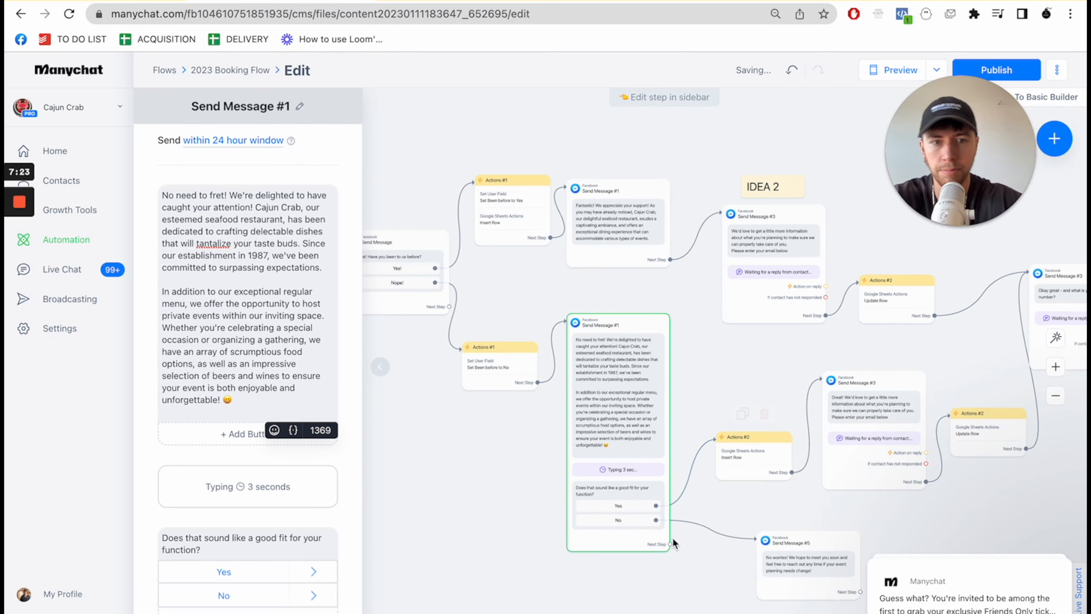
click(399, 530)
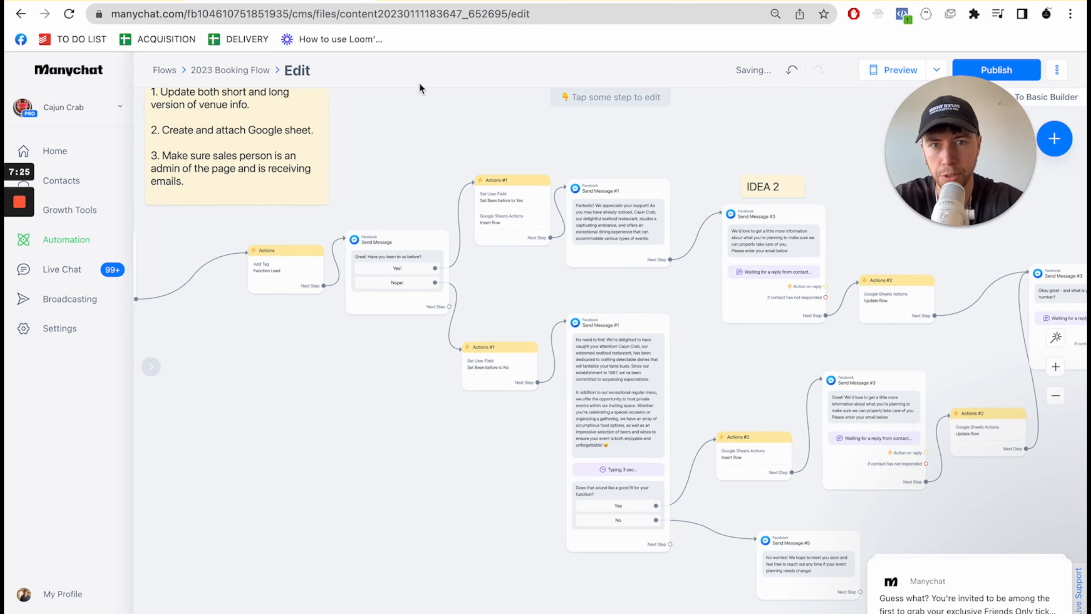
- Open the Google Sheets Insert Row action of the Yes! branch's Actions #1 block
click(408, 249)
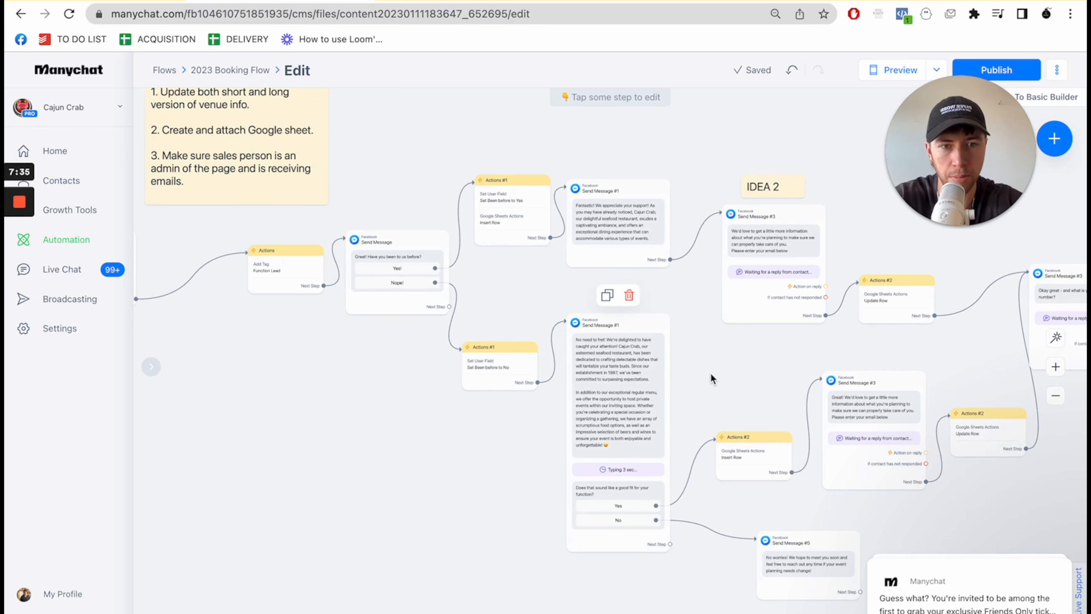
drag(722, 373, 795, 385)
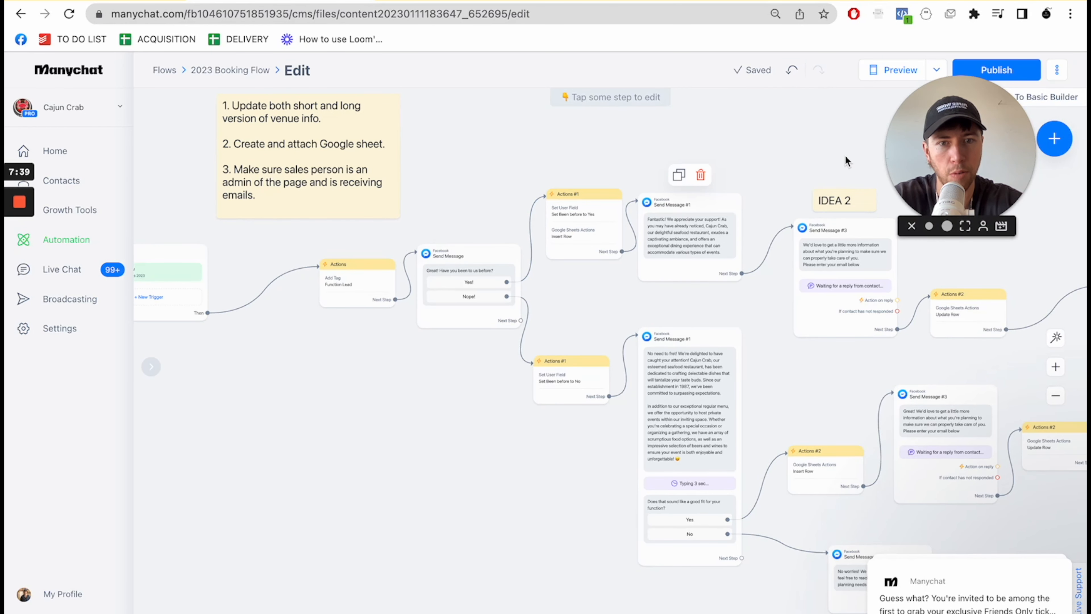
click(568, 234)
click(201, 244)
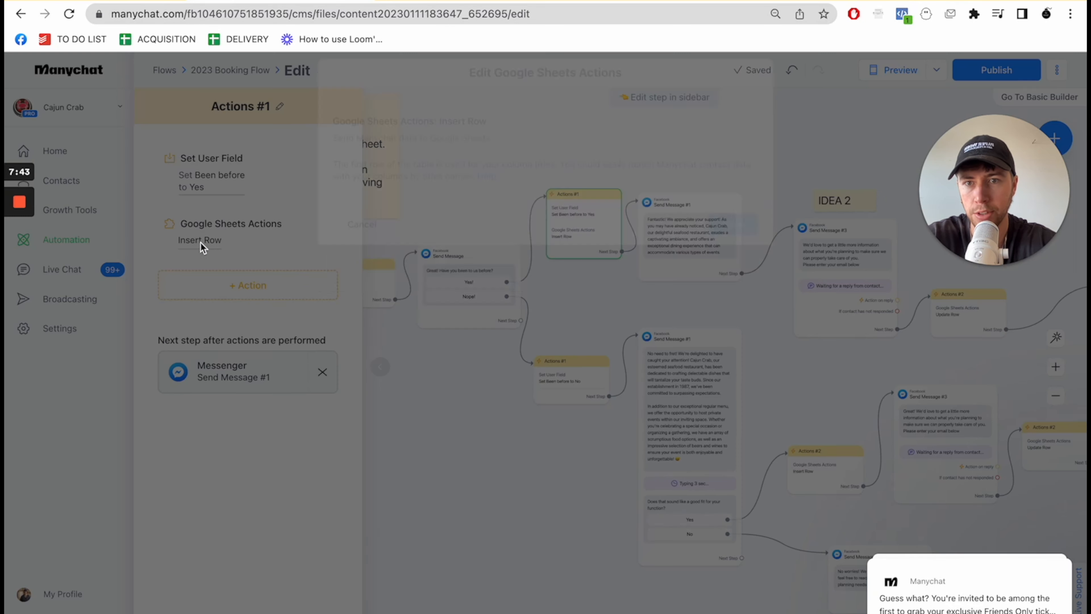
click(460, 263)
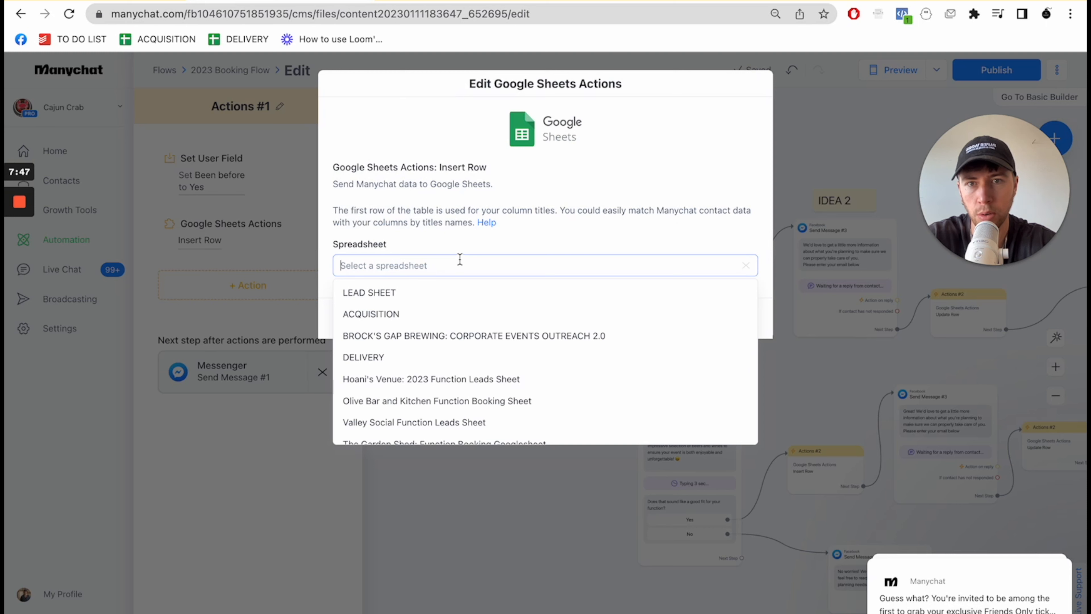
text(ca)
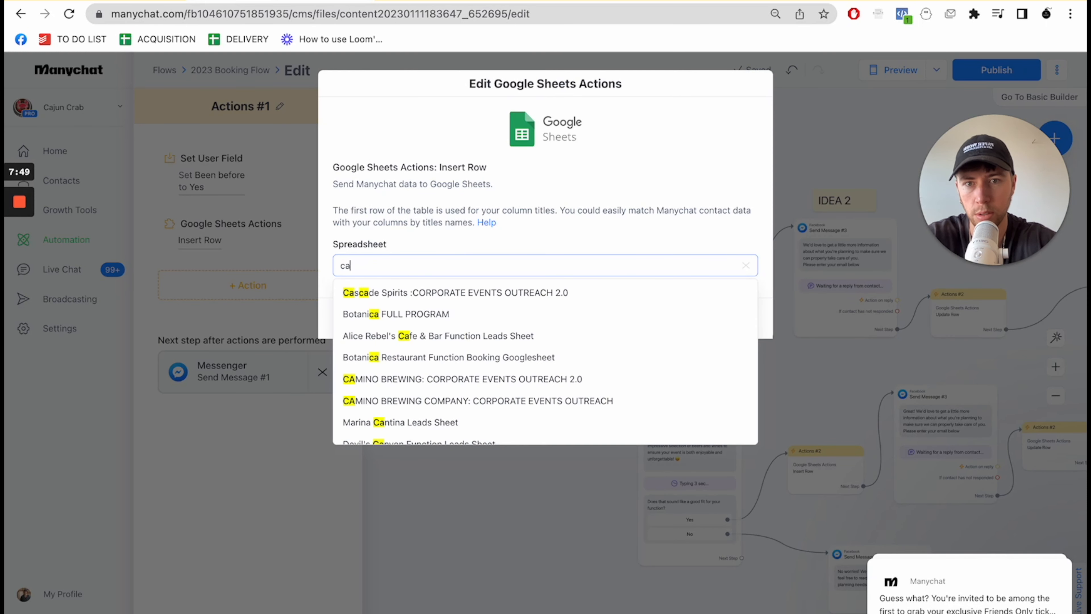
key(Return)
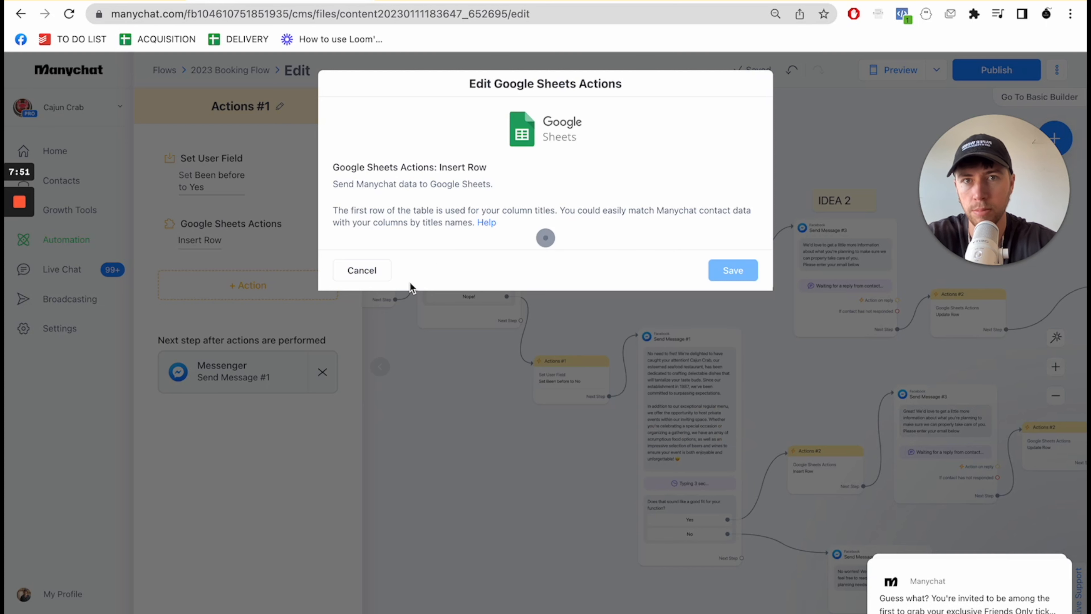
- Link the Insert Row action to the "Hoani's Venue: 2023 Function Leads Sheet" spreadsheet and its LEADS worksheet
click(417, 264)
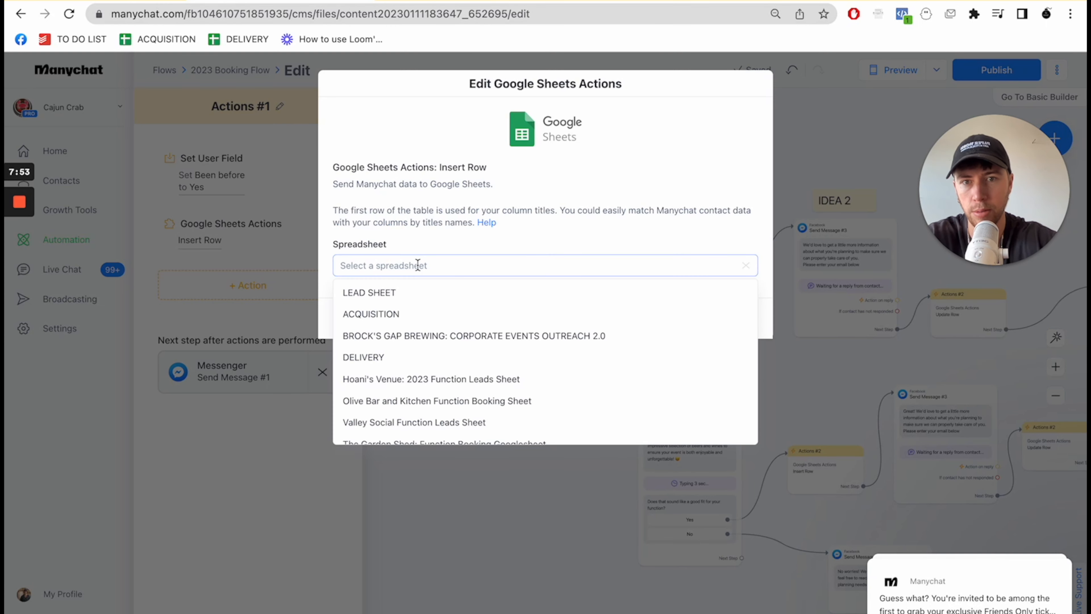
text(hoan)
click(421, 301)
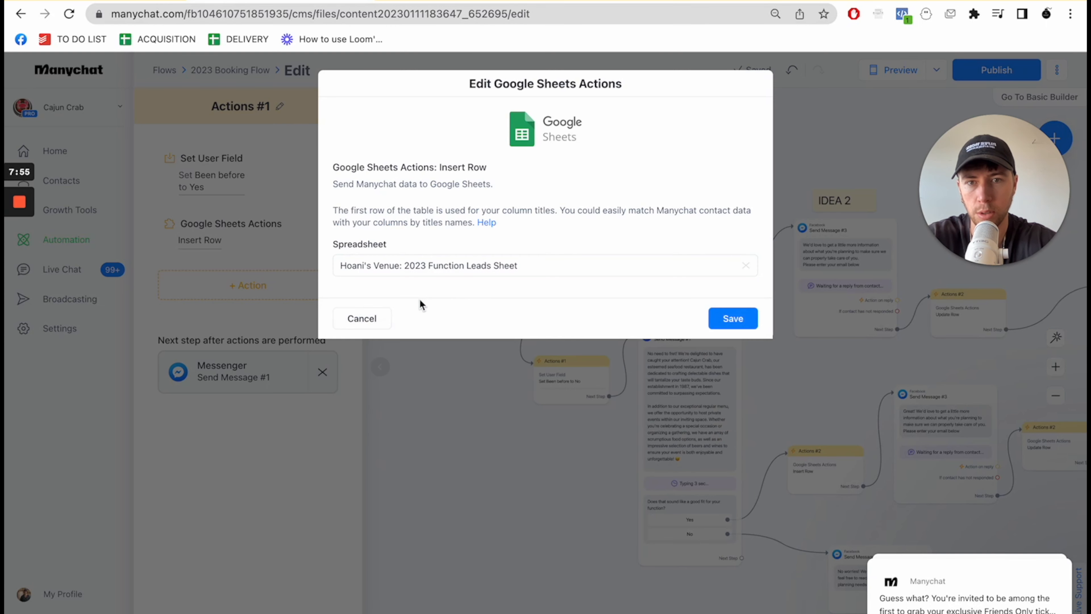
click(587, 323)
click(466, 342)
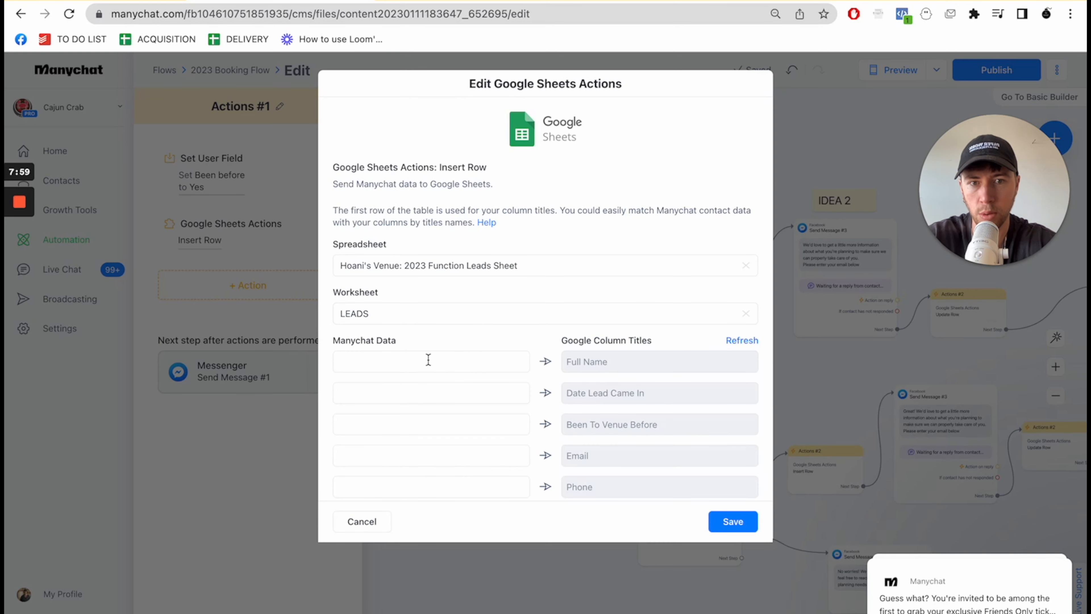
- Map Full Name to the Full Name column and Last Seen in Messenger to Date Lead Came In, and save the action
click(430, 360)
text(ful)
click(407, 419)
click(439, 389)
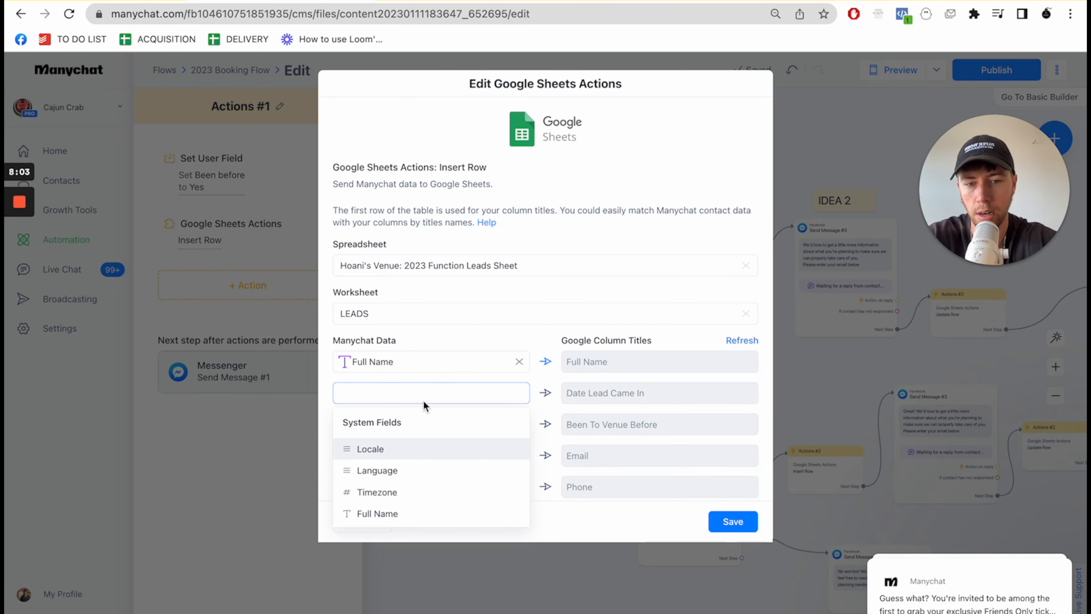
text(last s)
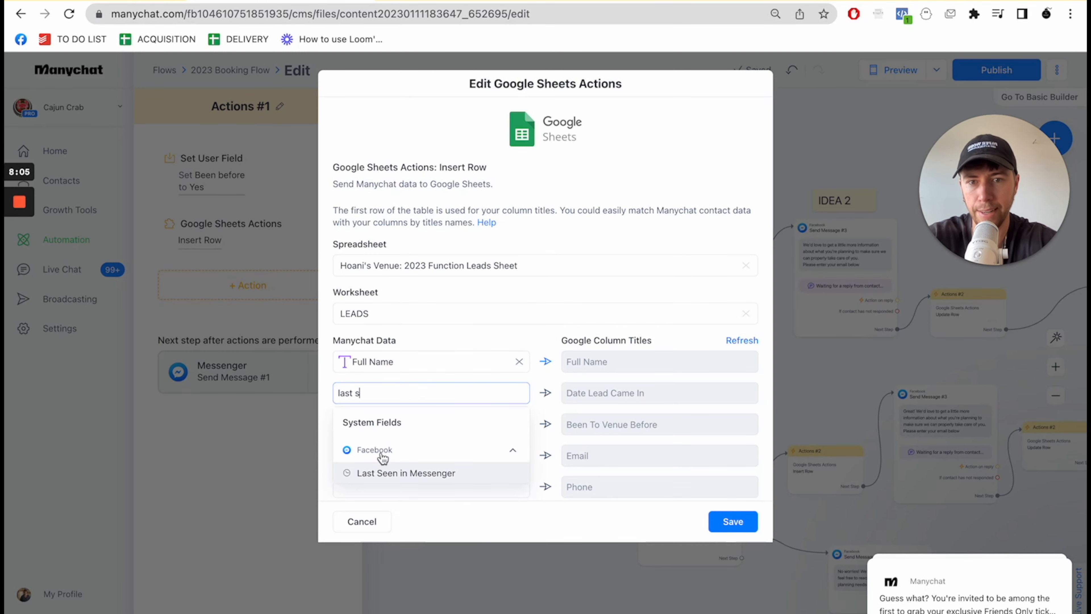
click(380, 478)
click(668, 522)
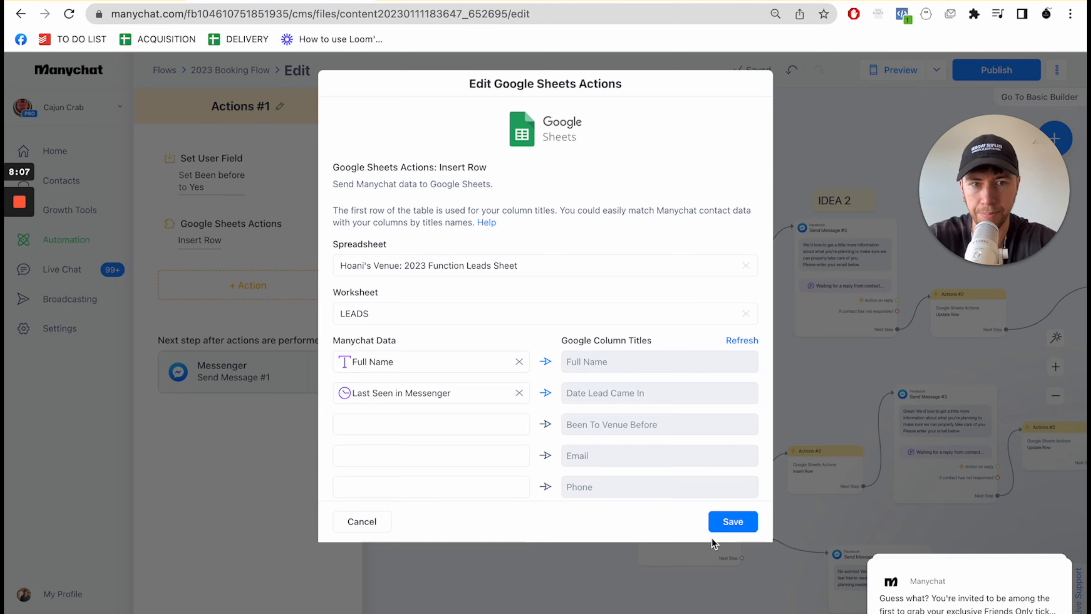
click(735, 523)
- Set the Nope! branch's Actions #2 Insert Row action to "Hoani's Venue: 2023 Function Leads Sheet" with the LEADS worksheet
drag(771, 378, 624, 278)
click(668, 372)
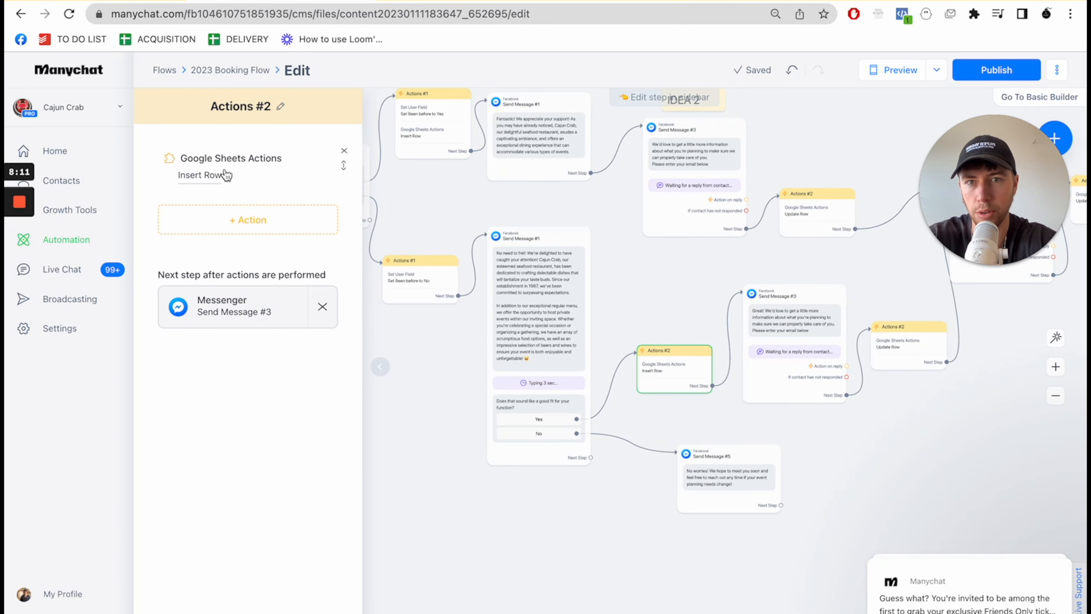
click(208, 175)
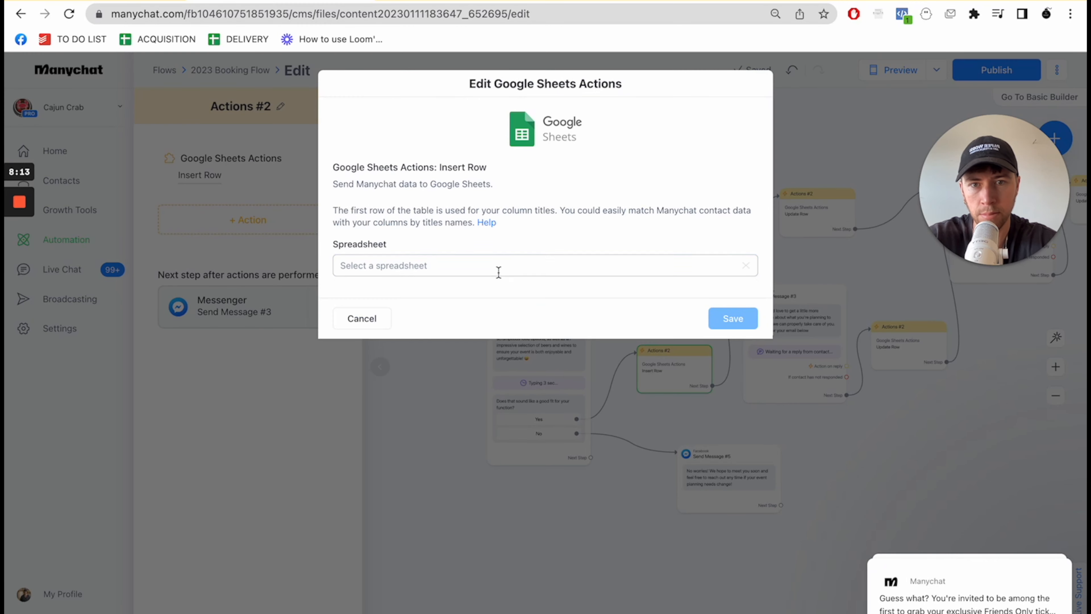
click(498, 271)
text(hoa)
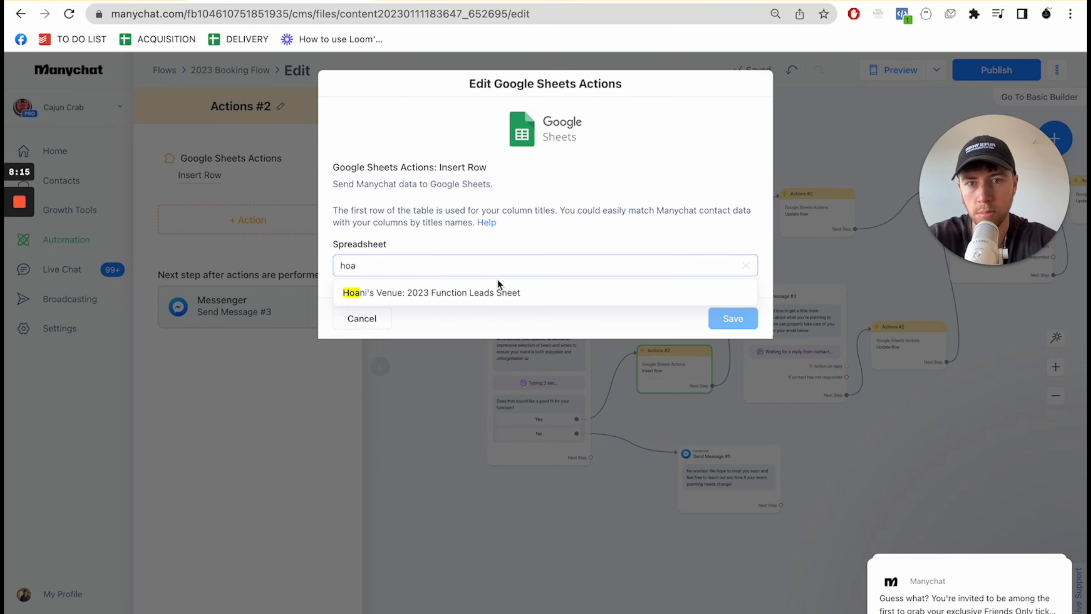
click(494, 292)
click(447, 311)
click(409, 342)
- In the Nope! branch's Insert Row action, map Full Name to Full Name and Last Seen in Messenger to Date Lead Came In, and save
click(403, 360)
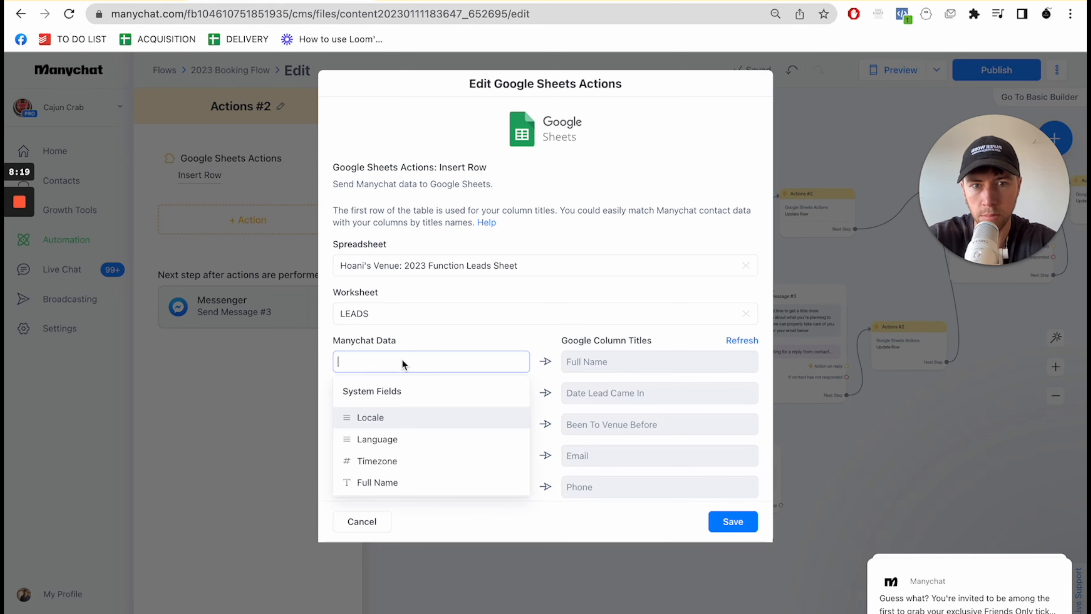
text(ful)
click(390, 417)
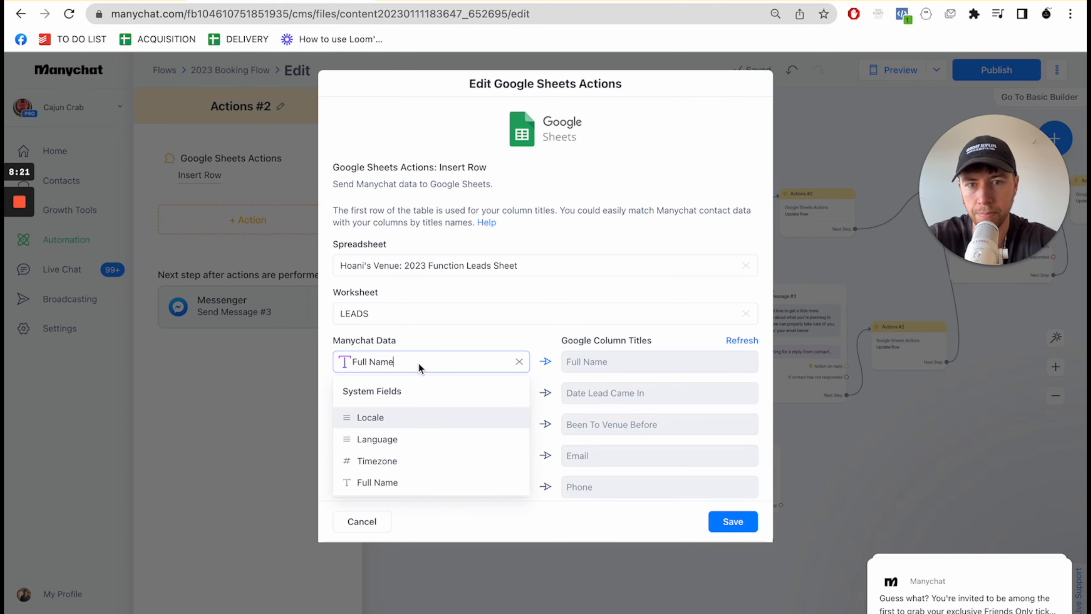
click(449, 400)
text(l)
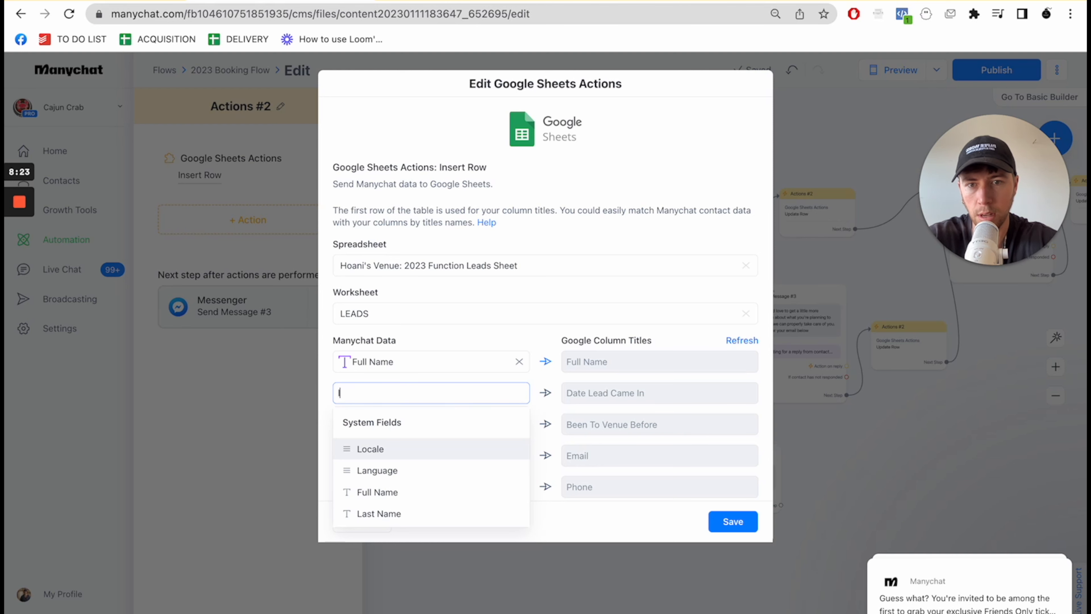
text(ast s)
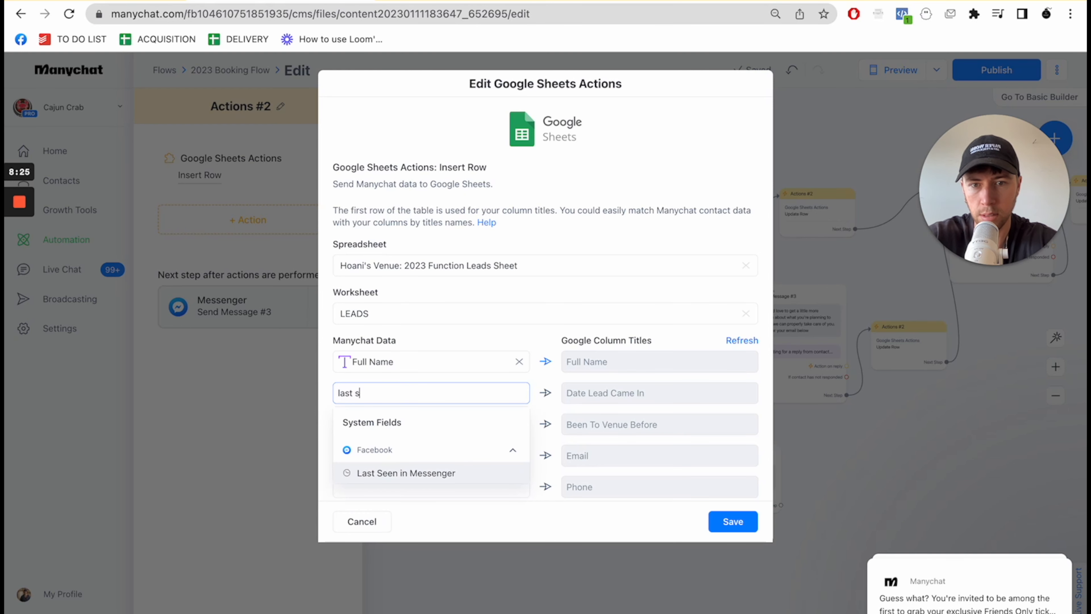
click(431, 473)
click(567, 298)
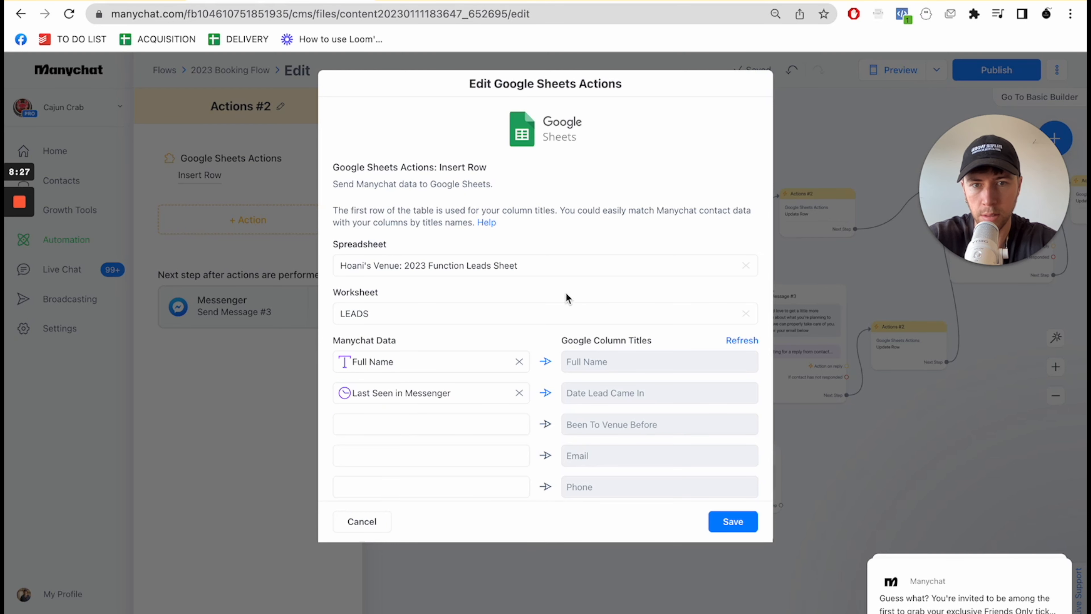
click(723, 521)
- Set the Update Row action in the Yes! branch's Actions #2 block to "Hoani's Venue: 2023 Function Leads Sheet" with the LEADS worksheet
scroll(860, 490, right, 3)
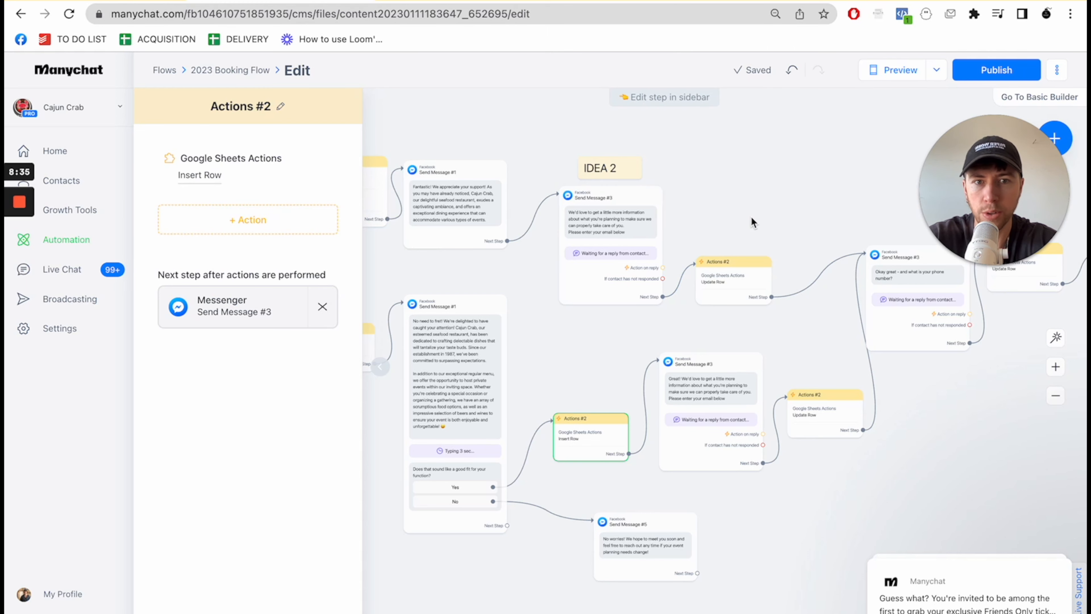
drag(726, 197, 659, 161)
click(644, 220)
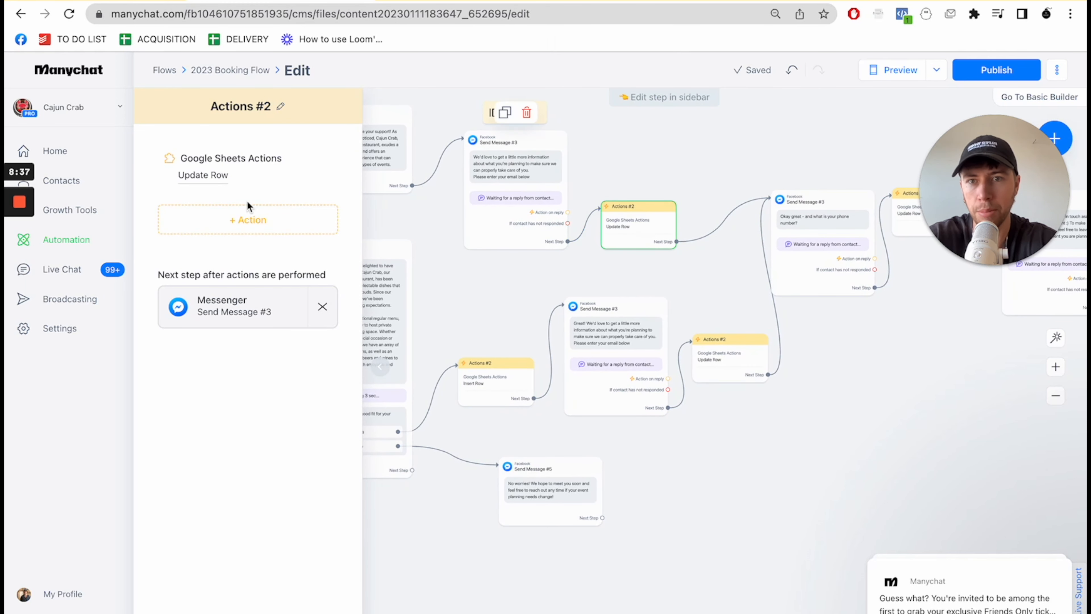
click(215, 178)
click(452, 279)
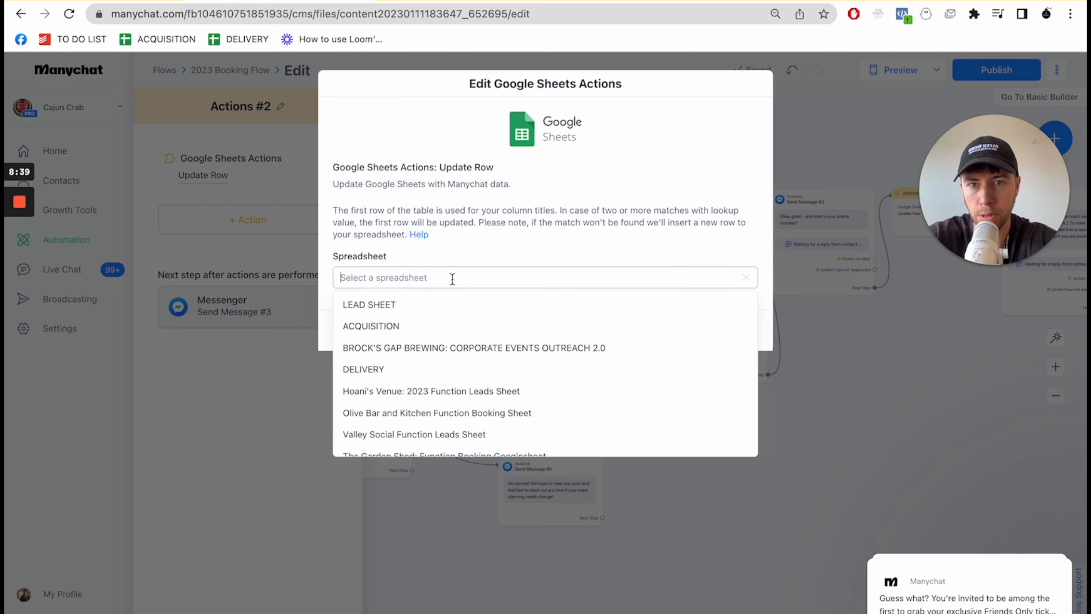
text(hoa)
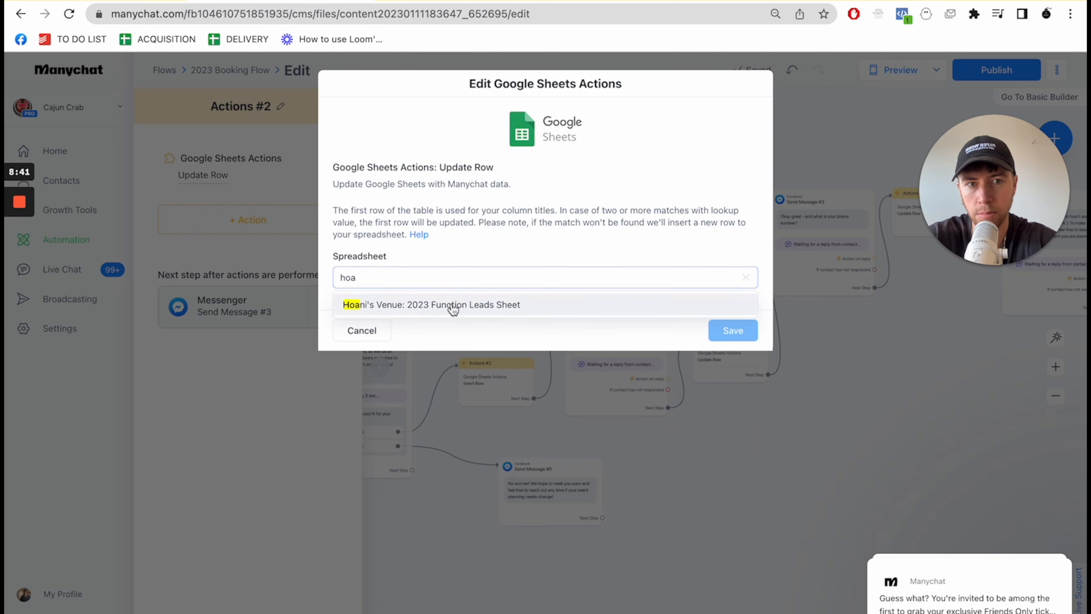
click(452, 304)
click(434, 324)
click(430, 349)
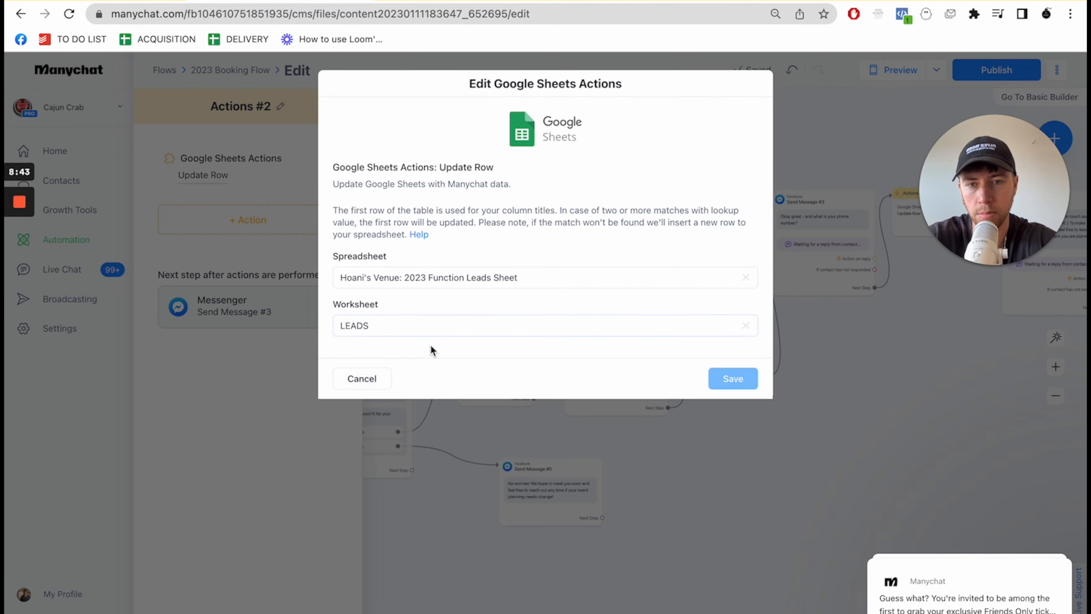
- Set the Update Row action's lookup column to Full Name and its lookup value to the Full Name field
click(418, 373)
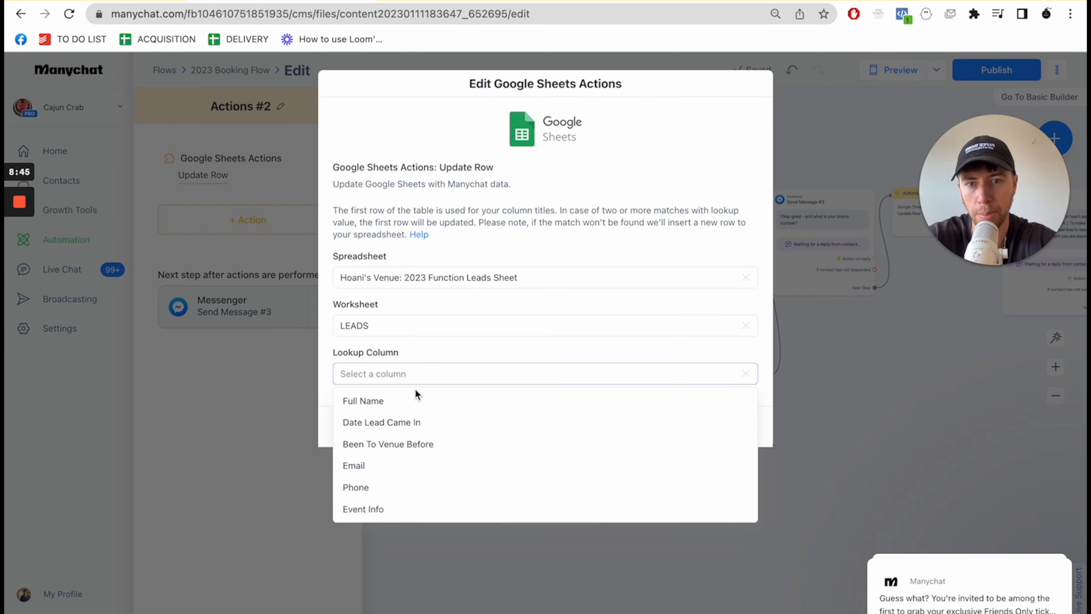
click(407, 400)
click(402, 420)
text(fu)
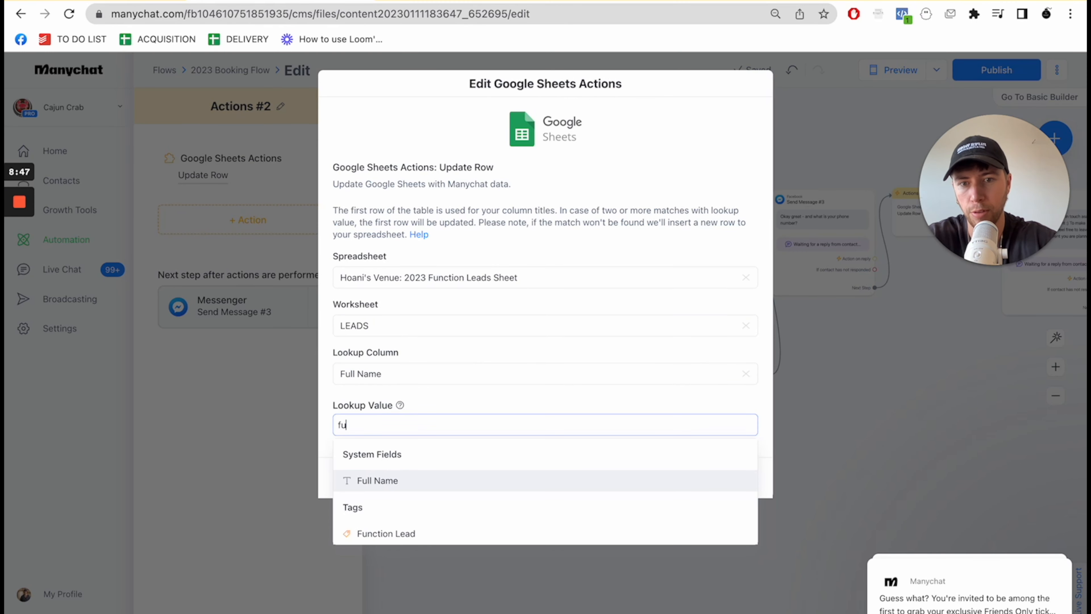
text(l)
click(392, 478)
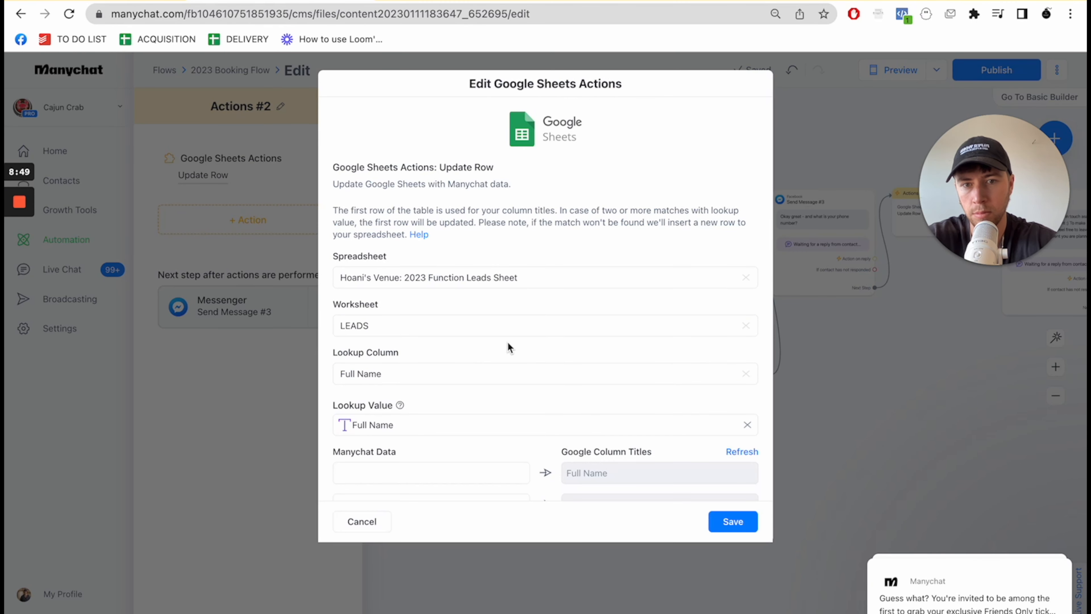
- Map the Email field to the Email column in the Yes! branch's Update Row action and save the action
scroll(507, 341, down, 4)
click(473, 400)
text(ema)
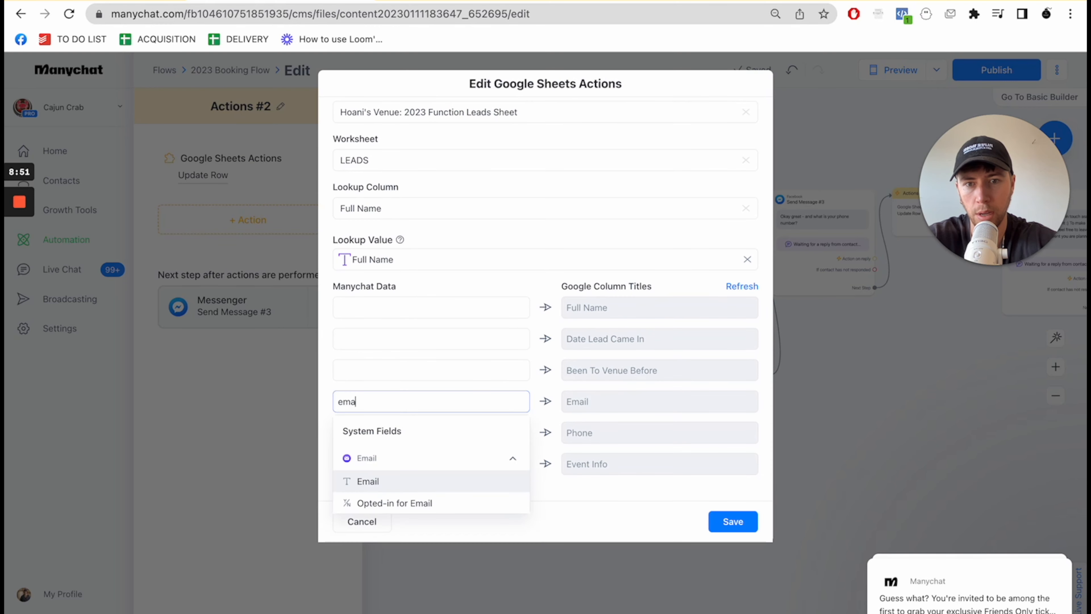
click(423, 488)
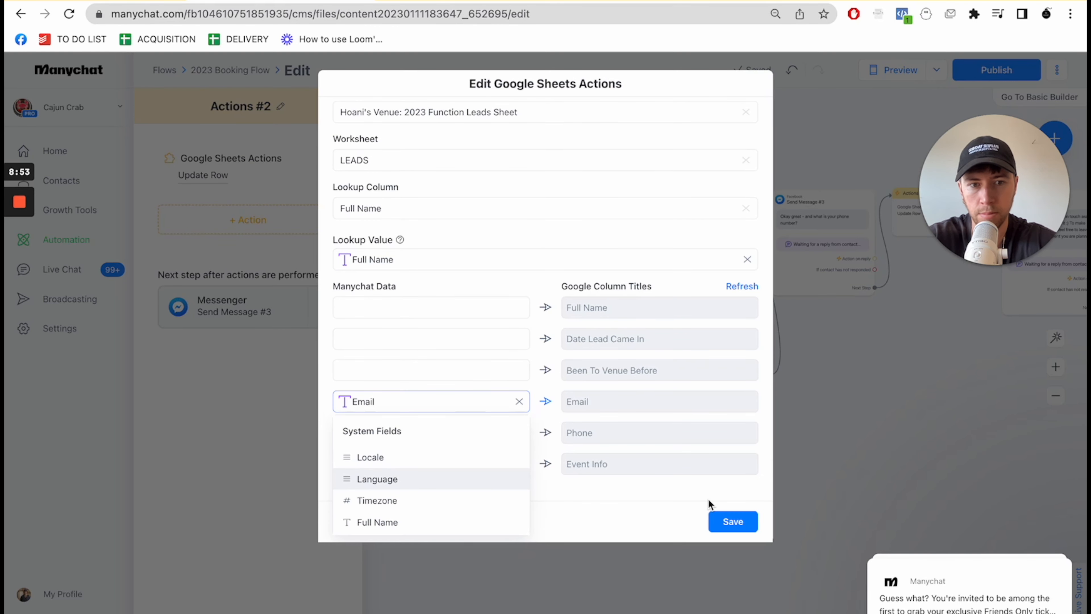
click(733, 521)
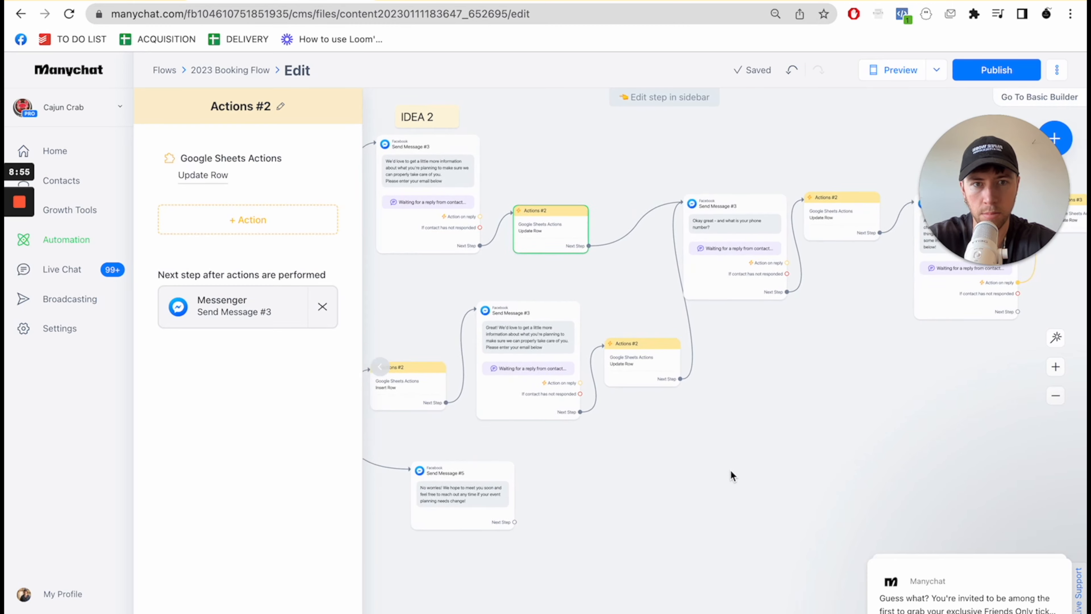
- Delete the Nope! branch's Update Row block and route its email message into the Yes! branch's Update Row block, repositioned nearer the phone question
click(604, 338)
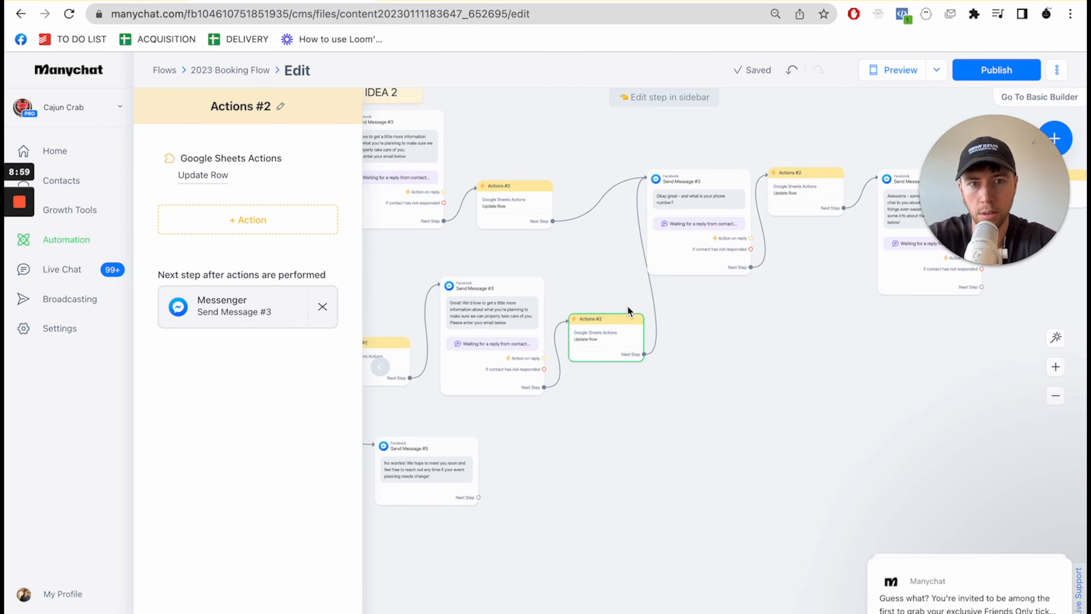
click(621, 297)
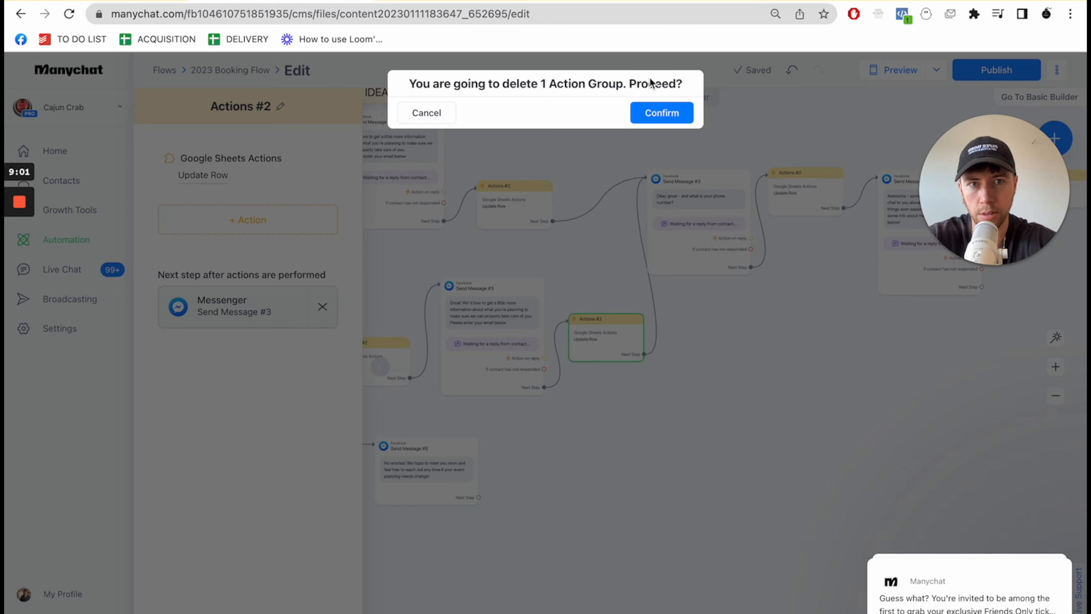
click(657, 112)
drag(516, 202, 577, 214)
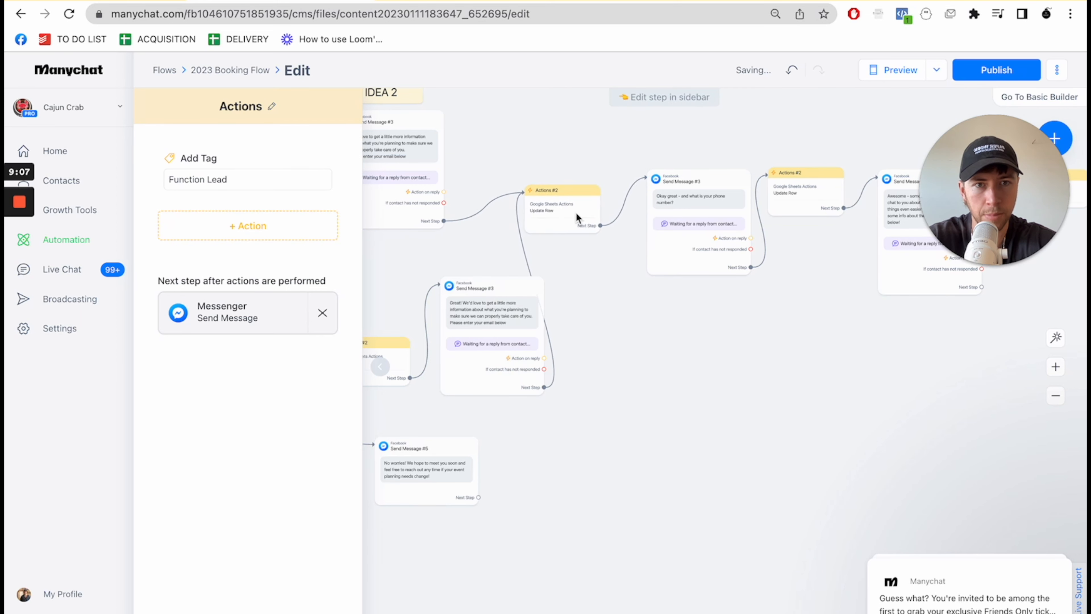
- Check the user input settings of the phone number question in Send Message #3
drag(728, 369, 559, 382)
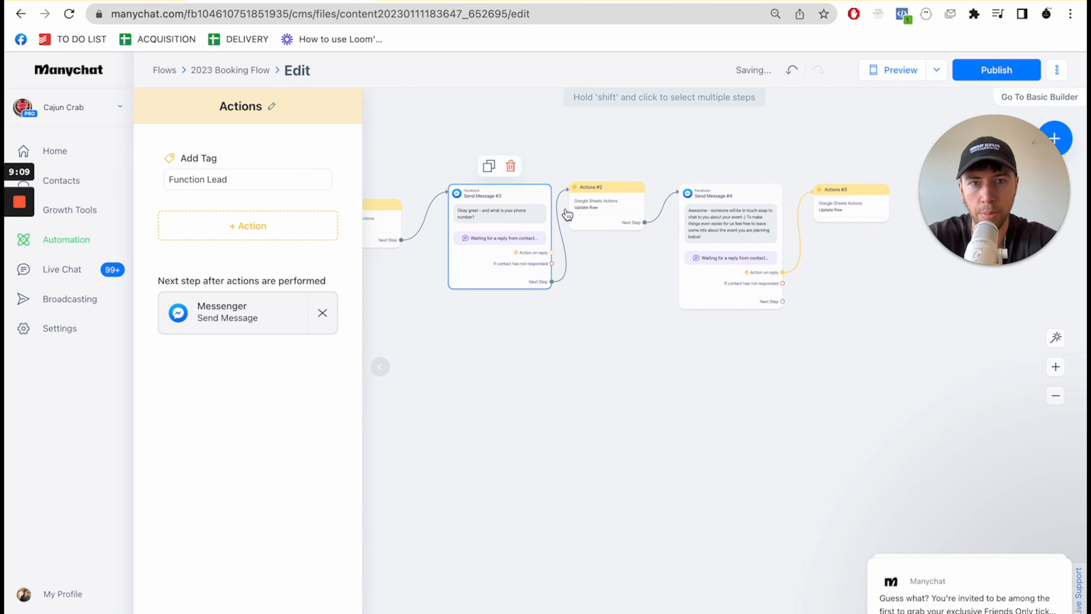
click(507, 213)
click(281, 247)
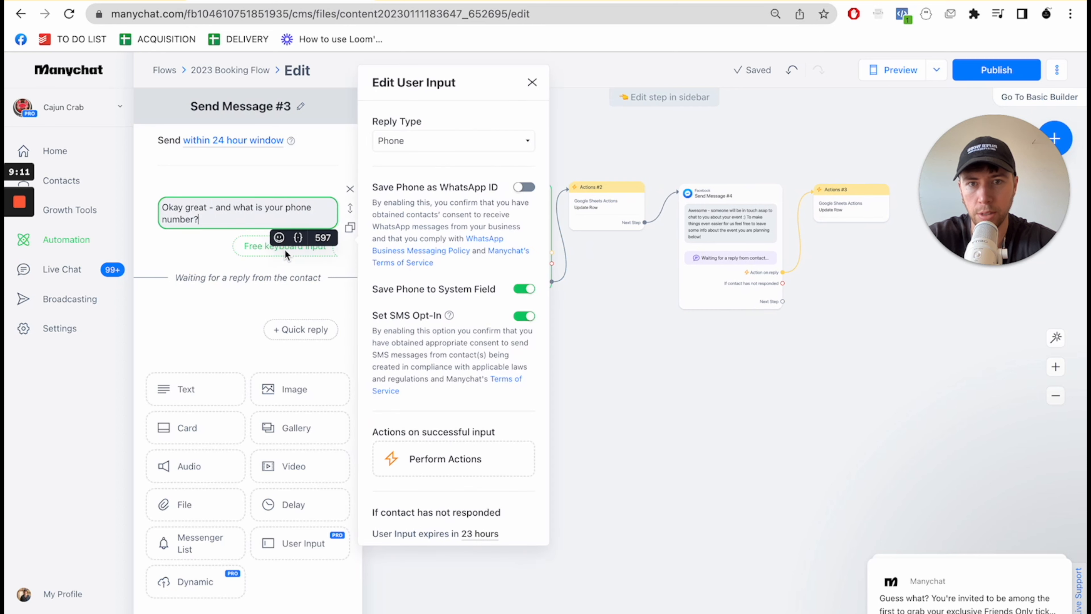
click(665, 322)
- Set the Update Row action after the phone number question to "Hoani's Venue: 2023 Function Leads Sheet" with the LEADS worksheet
click(610, 227)
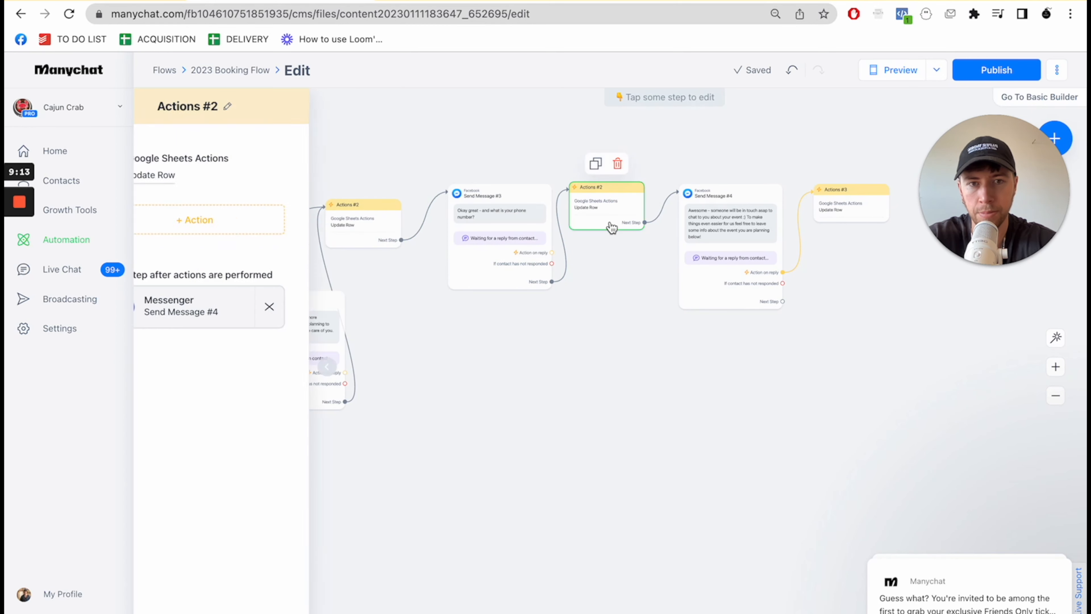
click(218, 176)
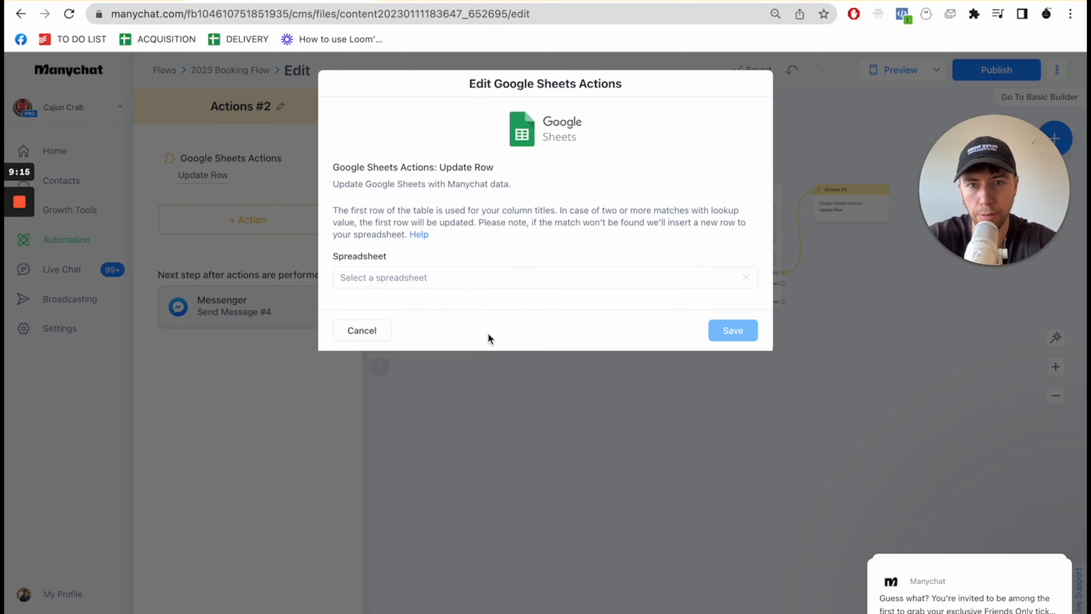
click(454, 278)
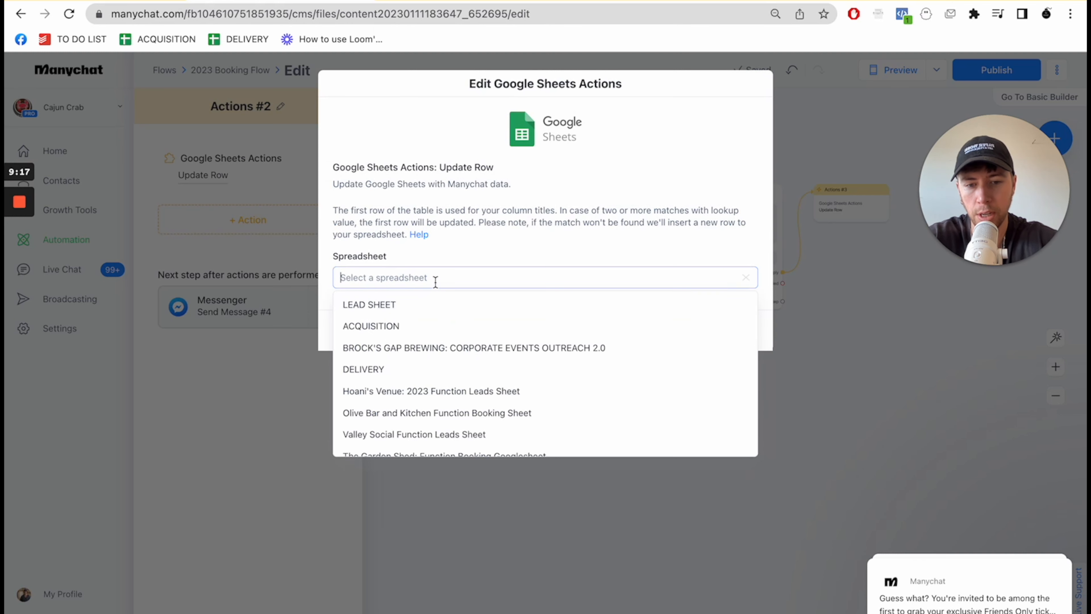
text(hoa)
click(438, 306)
click(444, 323)
click(438, 353)
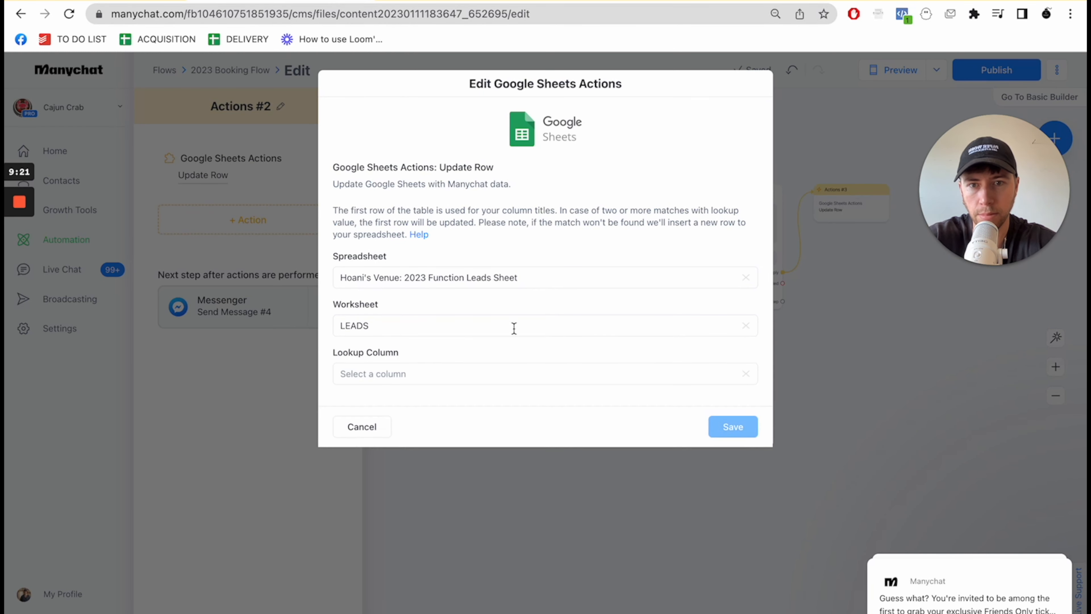
- Set the phone Update Row action's lookup column to Full Name and its lookup value to the Full Name field
click(474, 373)
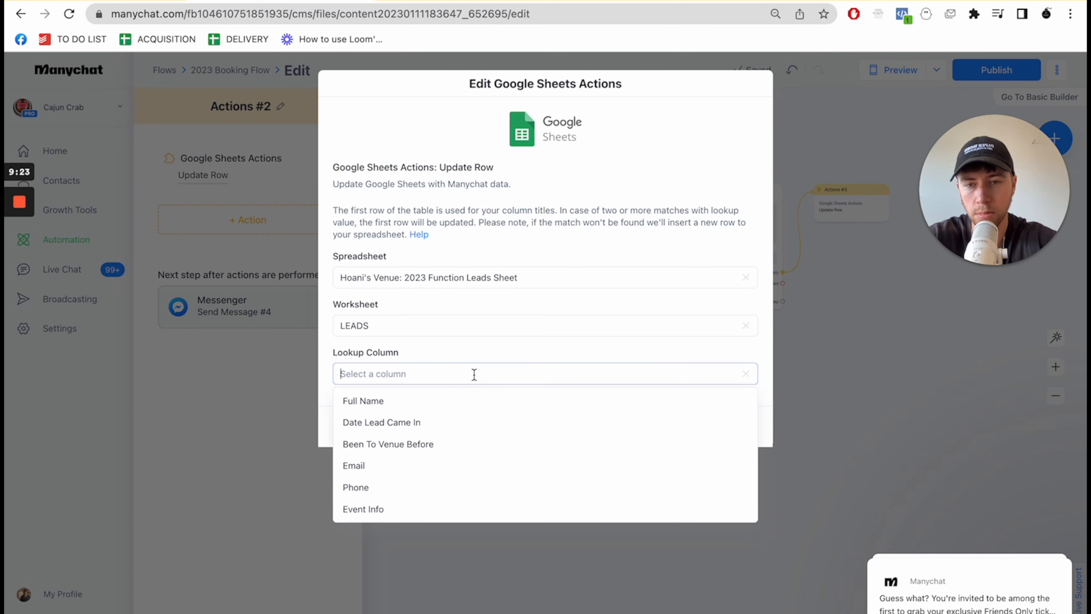
text(ful)
click(436, 404)
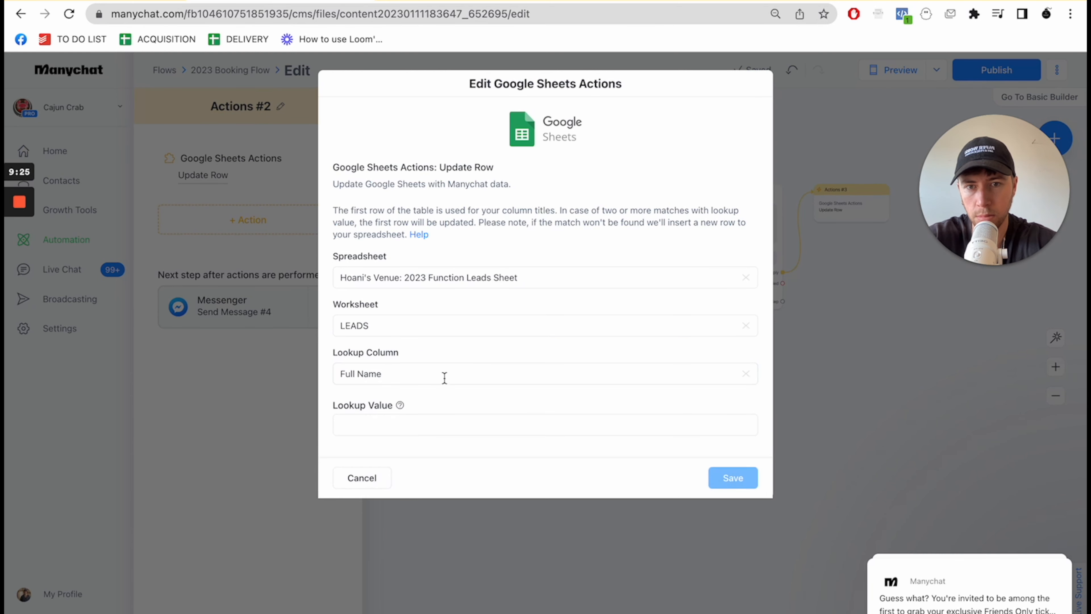
click(435, 426)
text(ful)
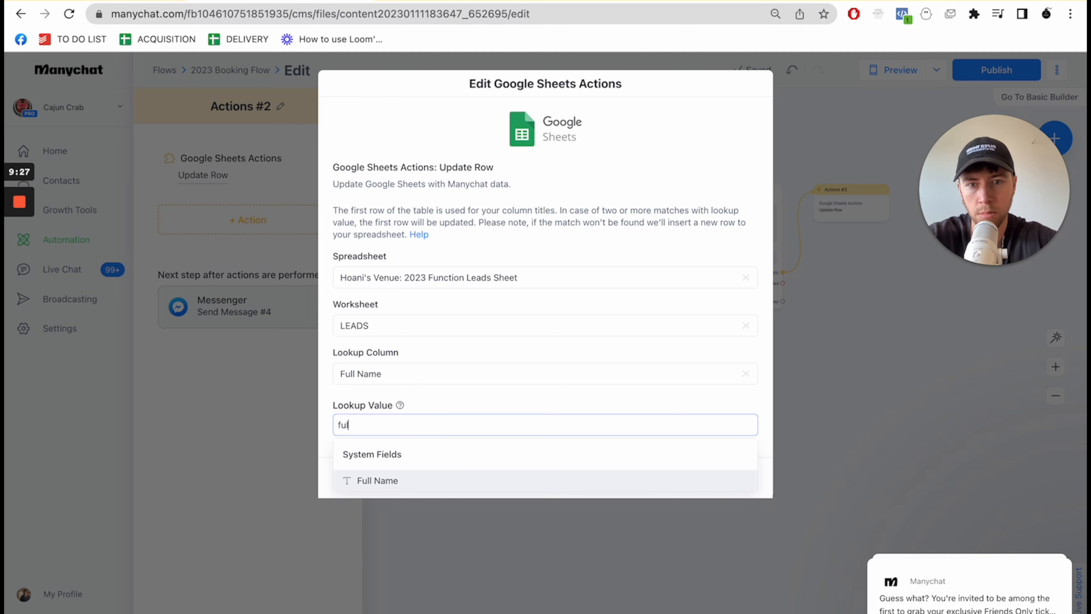
click(398, 484)
- Map the Phone field to the Phone column in the Update Row action and save it
scroll(499, 371, down, 4)
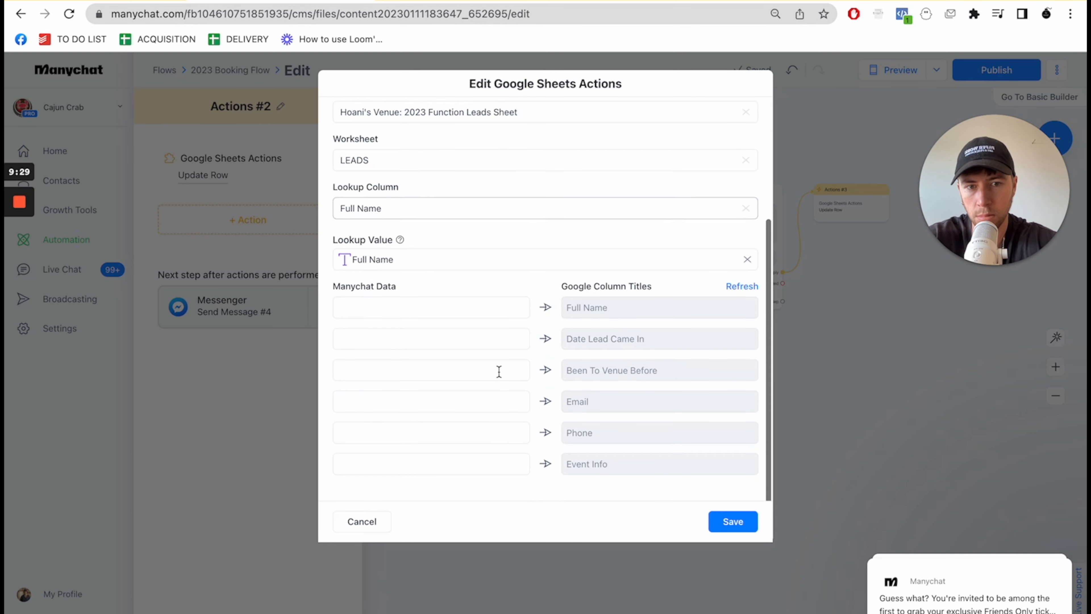
click(469, 434)
text(pho)
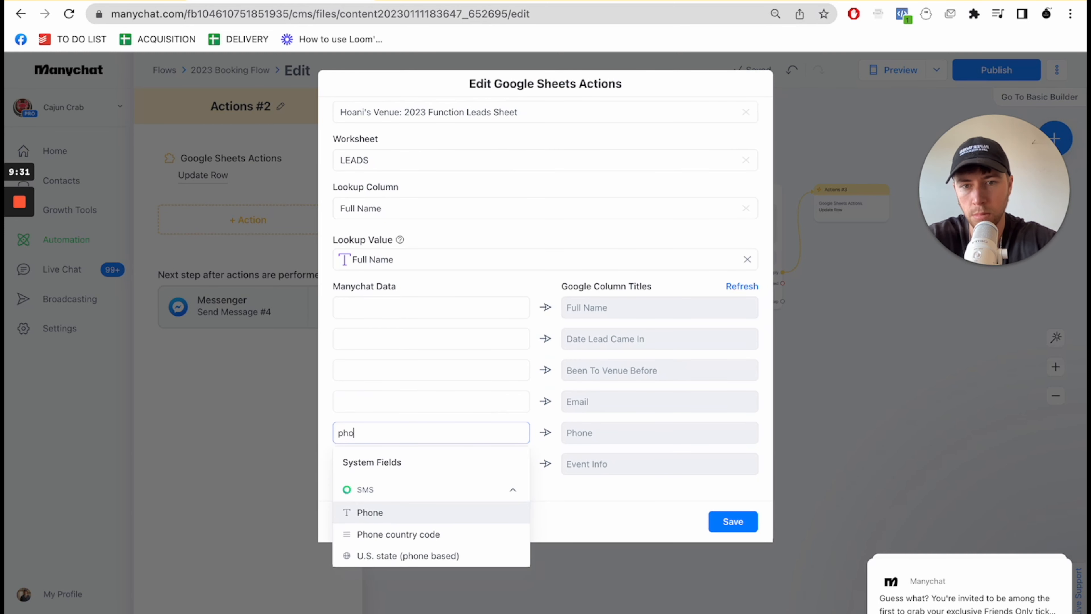
click(442, 513)
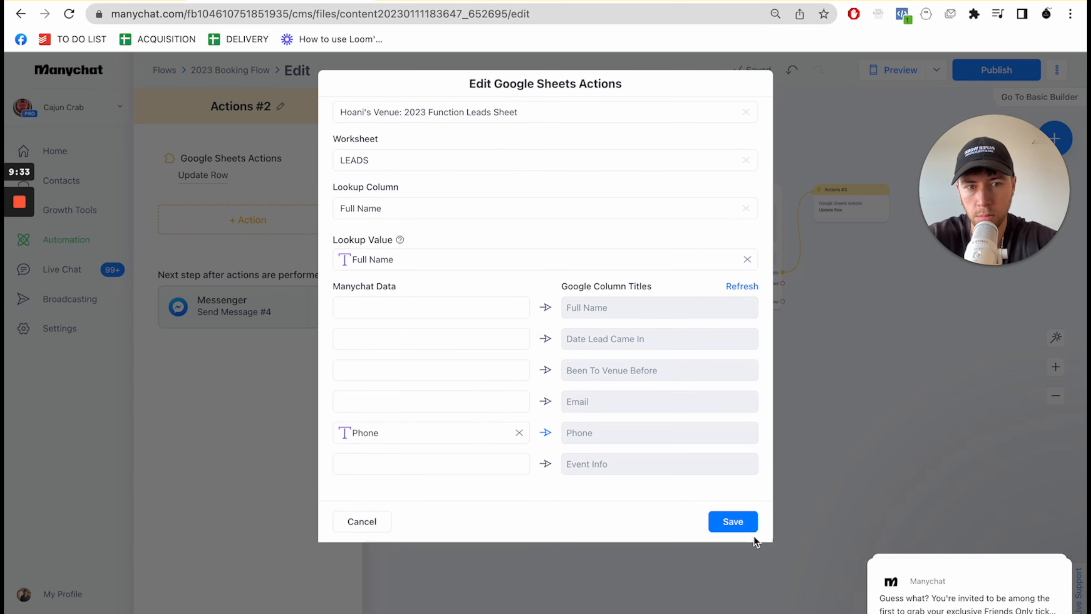
click(747, 528)
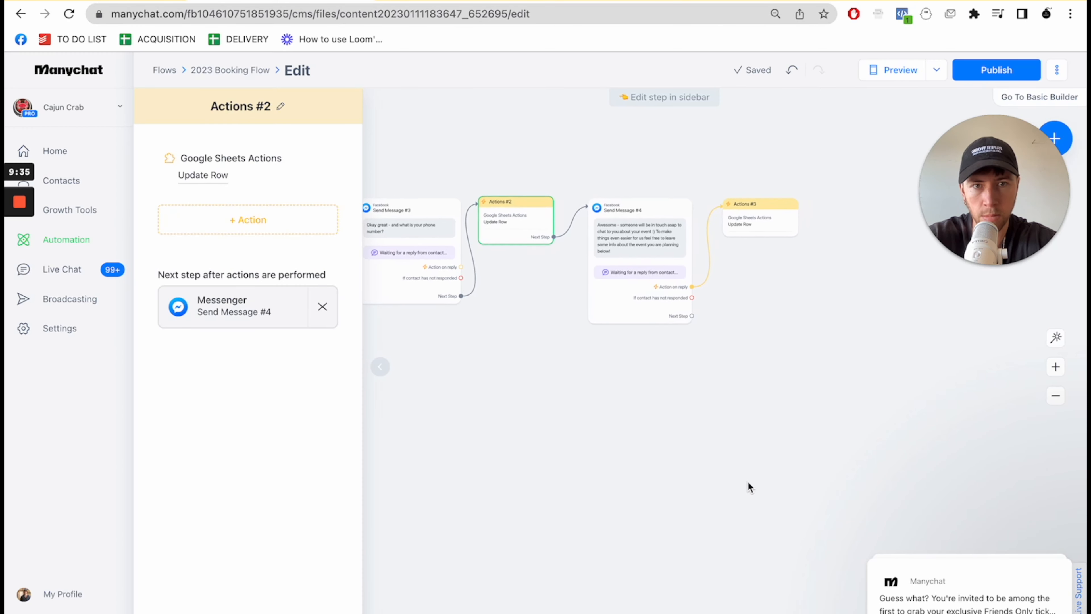
- Set the Actions #3 block's Update Row action to "Hoani's Venue: 2023 Function Leads Sheet" with the LEADS worksheet
click(764, 222)
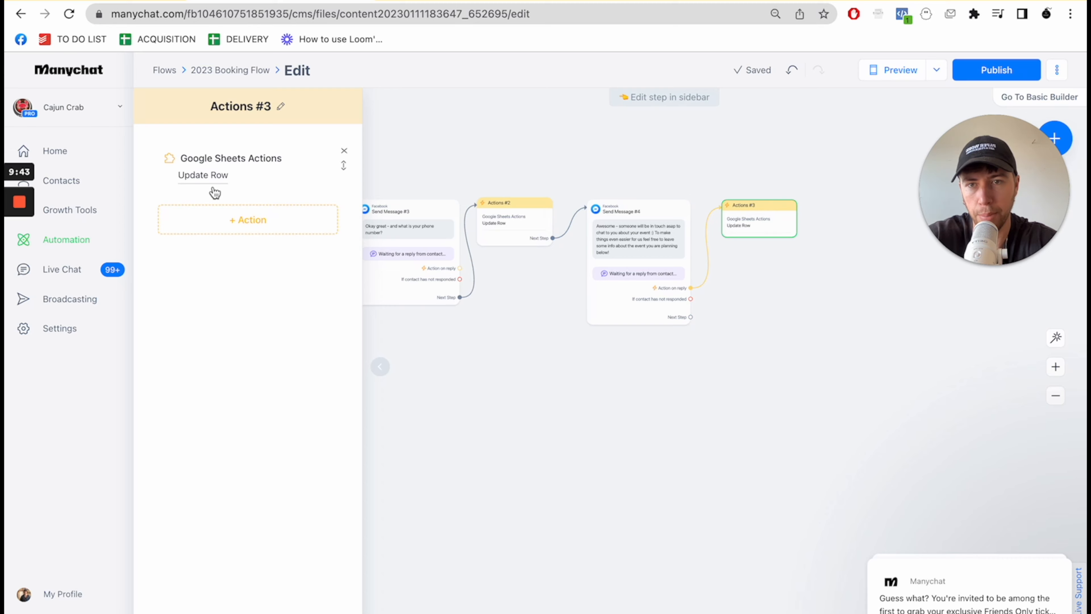
click(209, 176)
click(450, 274)
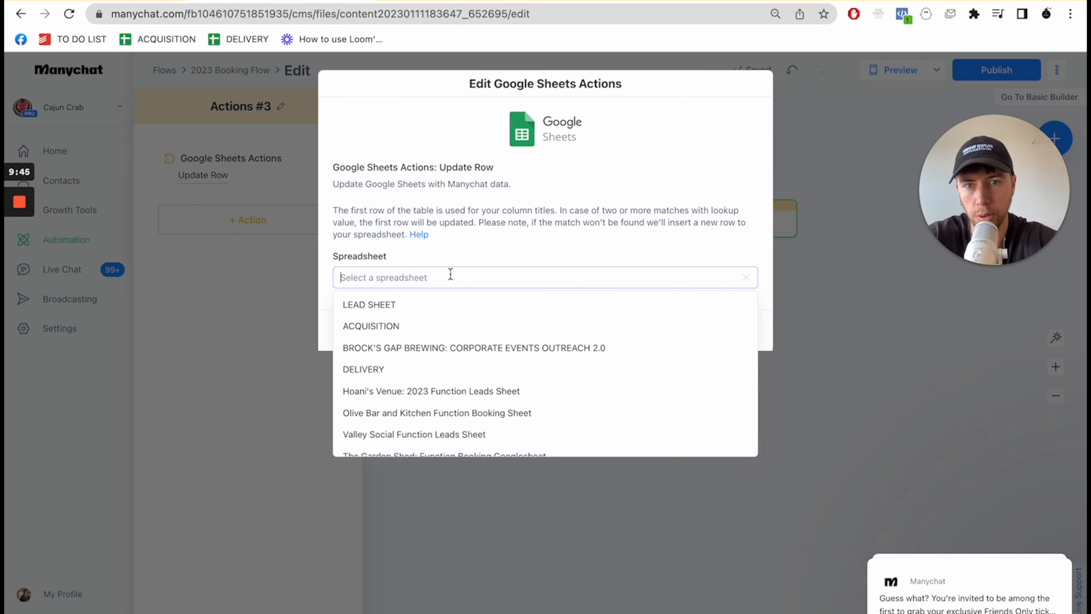
text(ho)
click(428, 302)
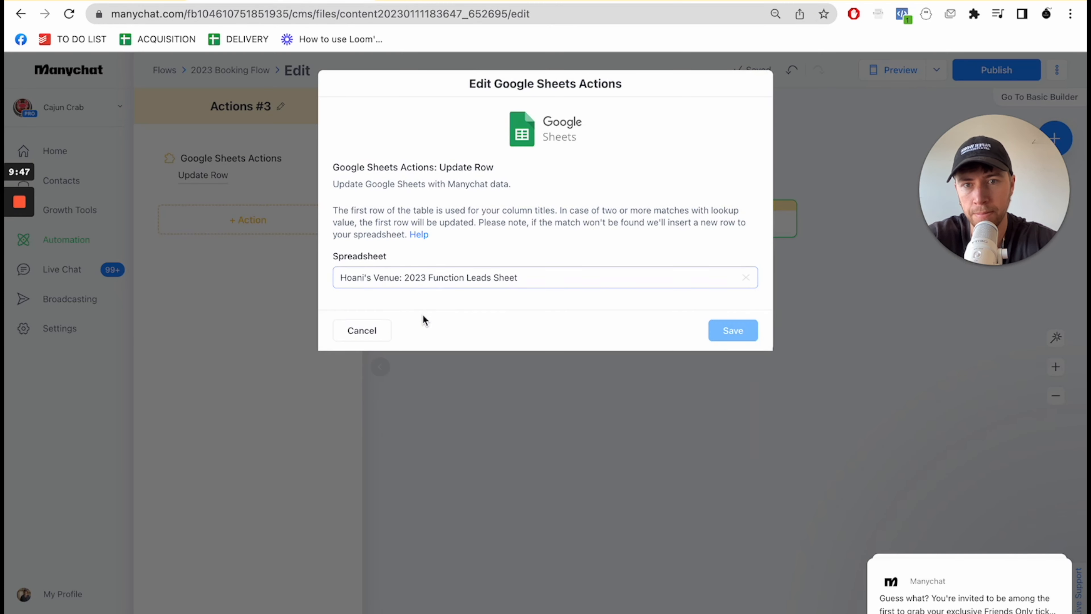
click(394, 325)
click(378, 355)
- Set the Actions #3 Update Row lookup column to Full Name and its lookup value to the Full Name field
click(387, 377)
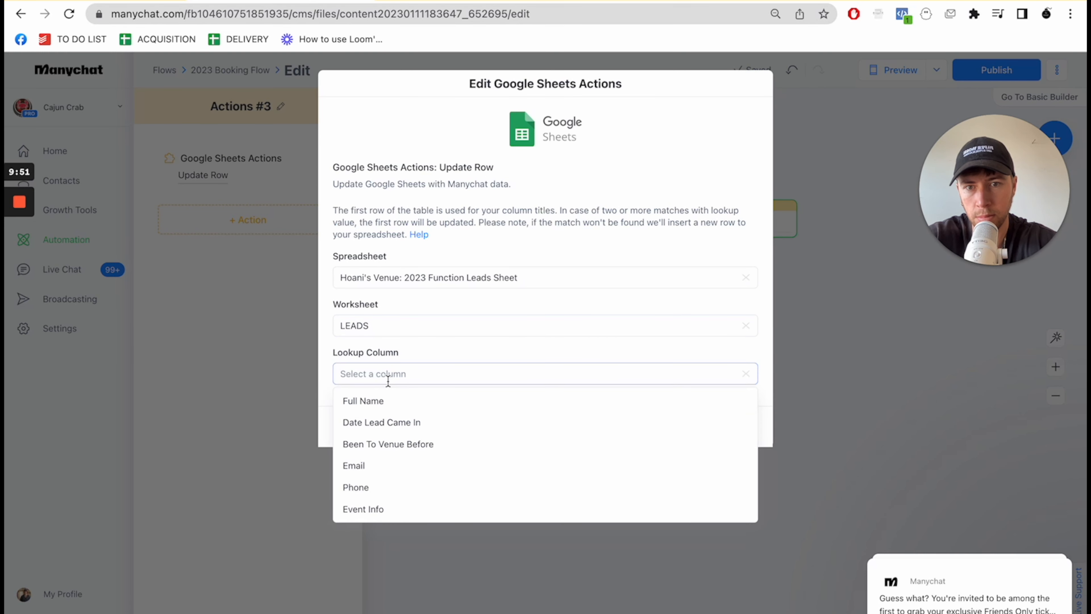
click(386, 402)
click(405, 424)
scroll(400, 470, down, 2)
click(399, 477)
- Map the Event Info custom field to the Event Info column in the Actions #3 Update Row action and save it
scroll(489, 393, down, 4)
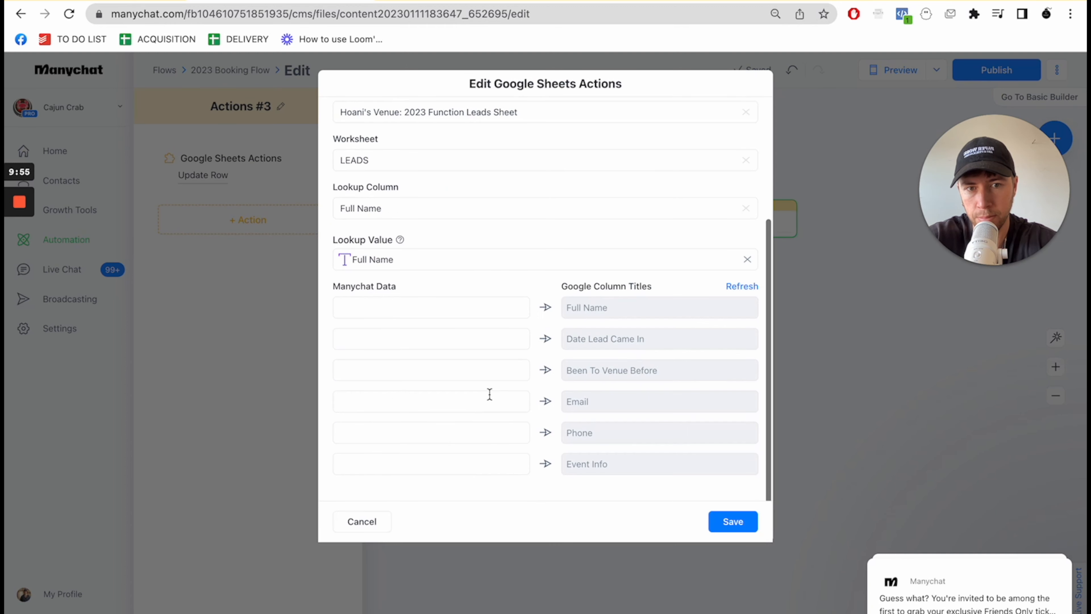
click(460, 462)
text(eve)
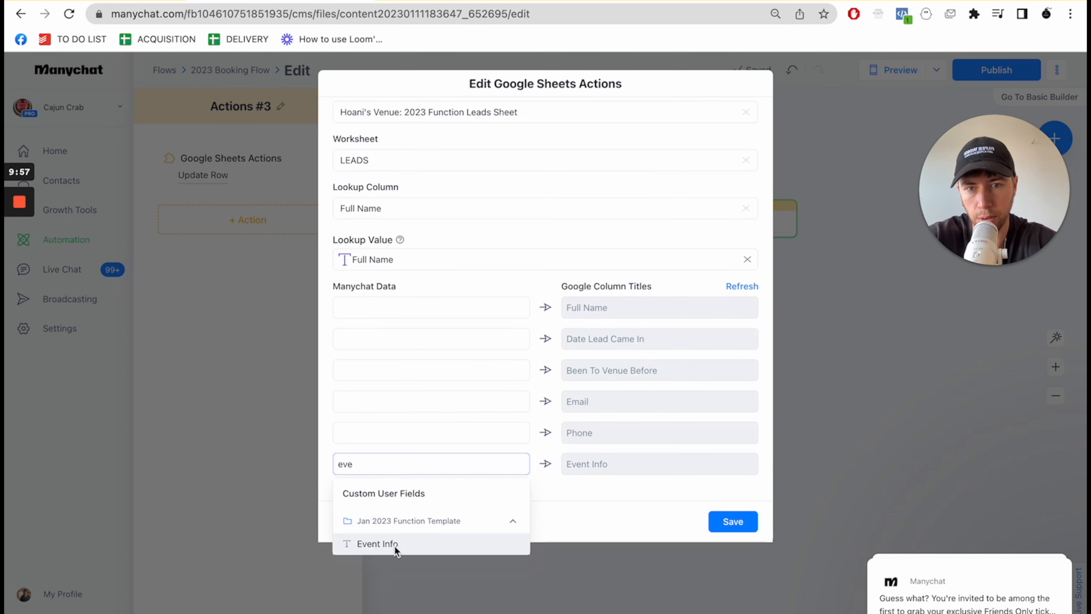
click(395, 544)
click(667, 506)
click(718, 521)
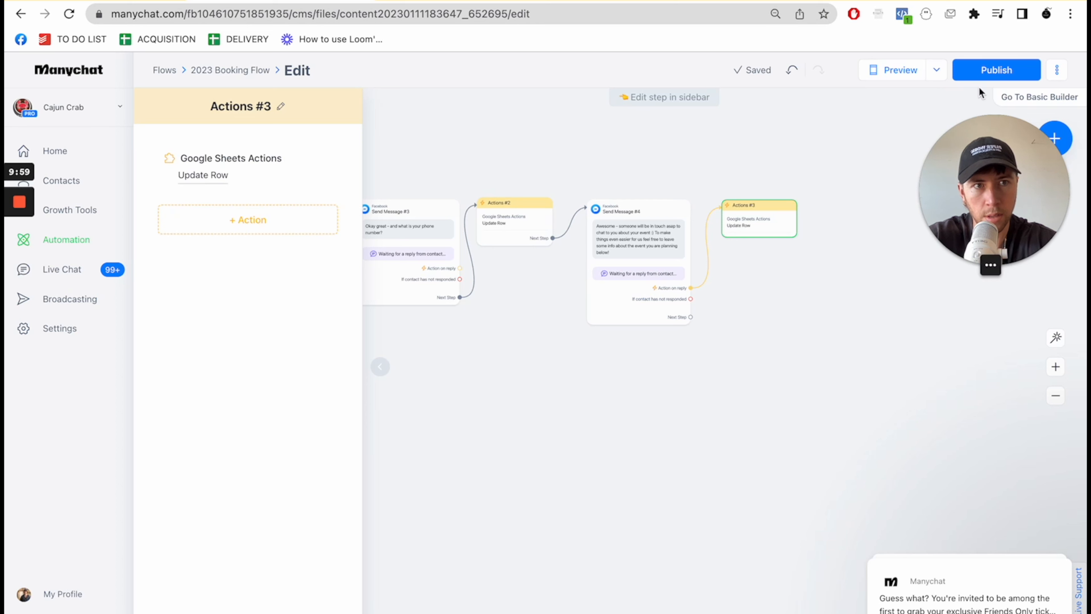
- Publish the 2023 Booking Flow and move the Function Lead tag block slightly closer to the flow's trigger
click(996, 69)
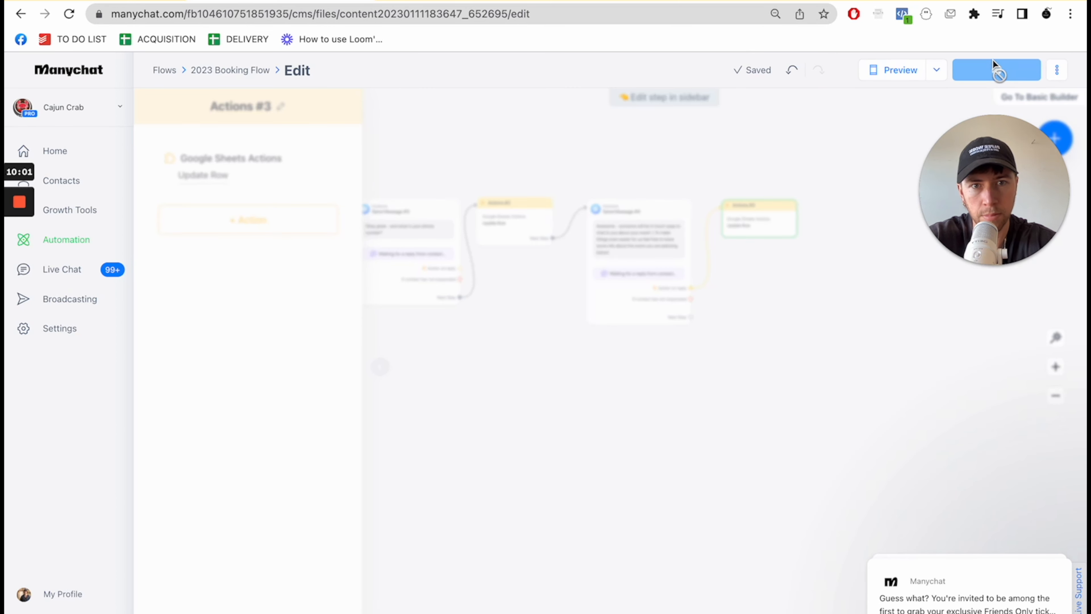
scroll(650, 404, left, 10)
scroll(714, 366, left, 10)
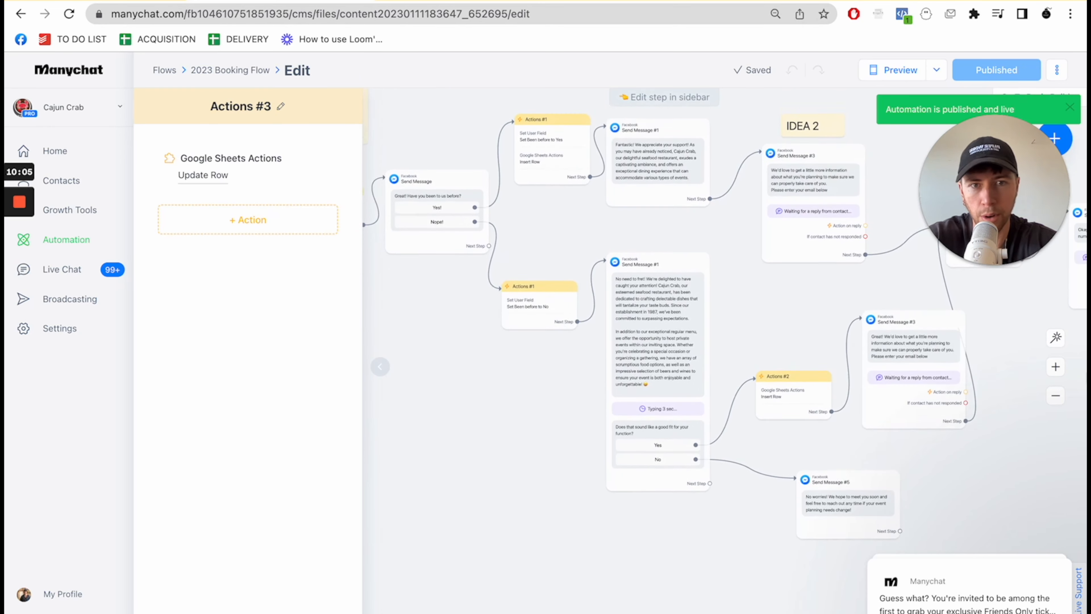
scroll(726, 439, left, 10)
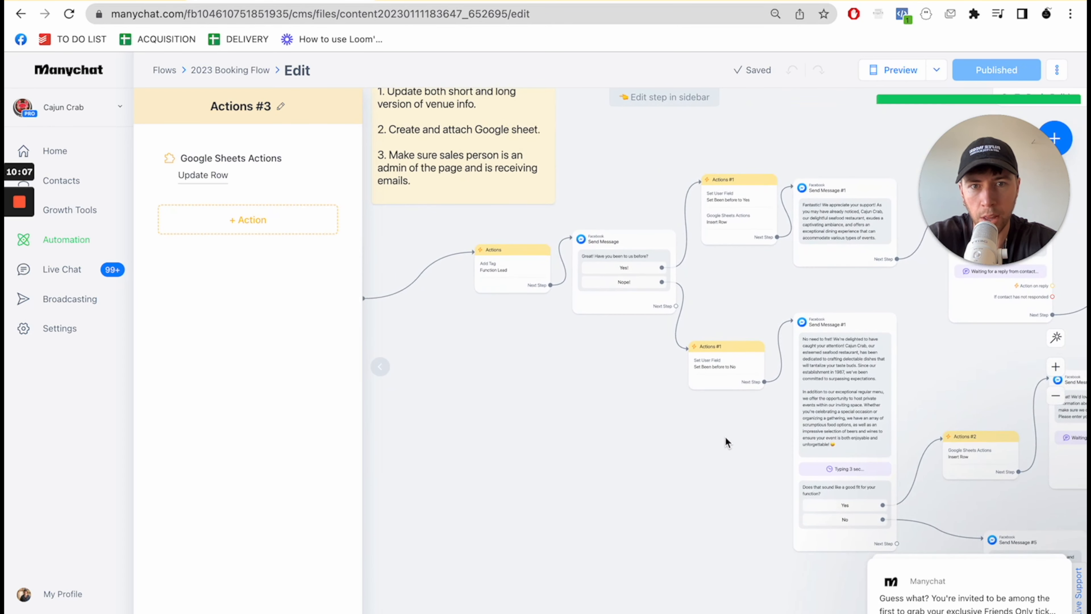
scroll(769, 434, left, 1)
drag(566, 260, 528, 256)
click(552, 355)
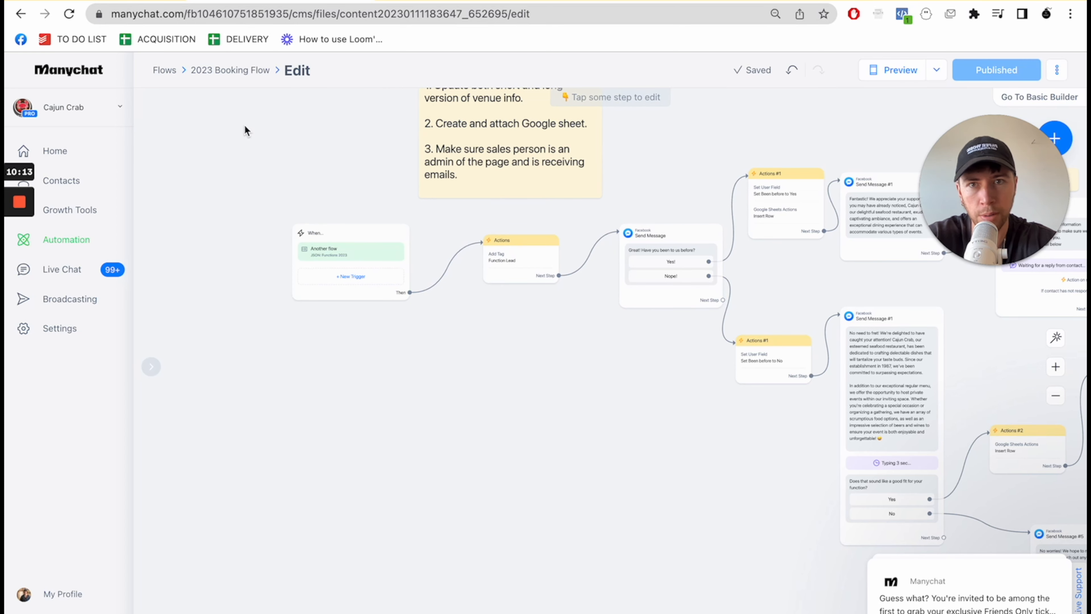
- Open the Email To Sales Person flow from the Jan 2023 Function Template folder and select its When... trigger block
click(222, 74)
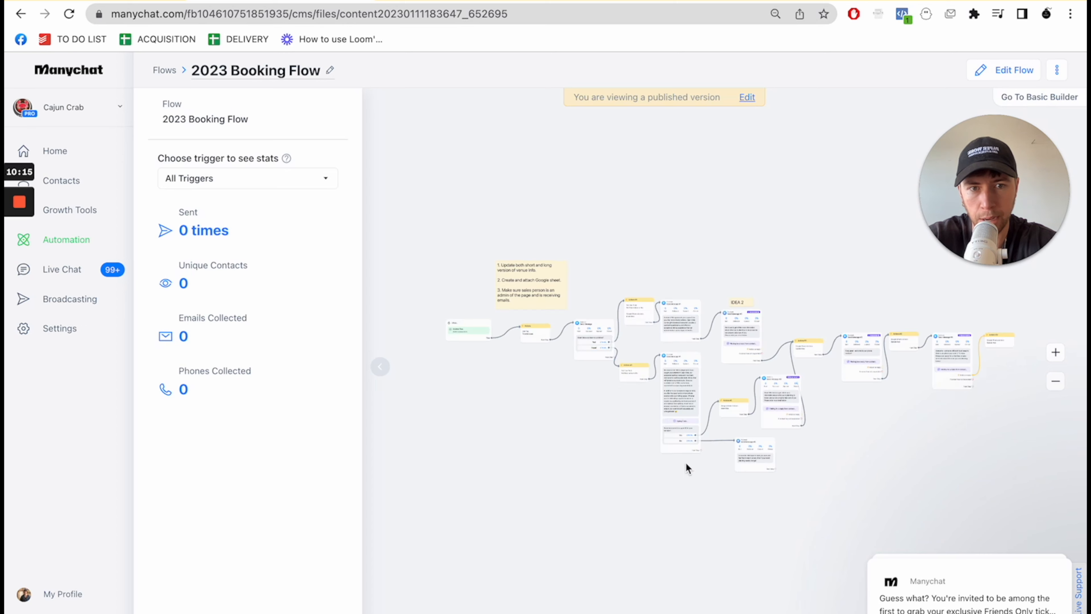
click(165, 71)
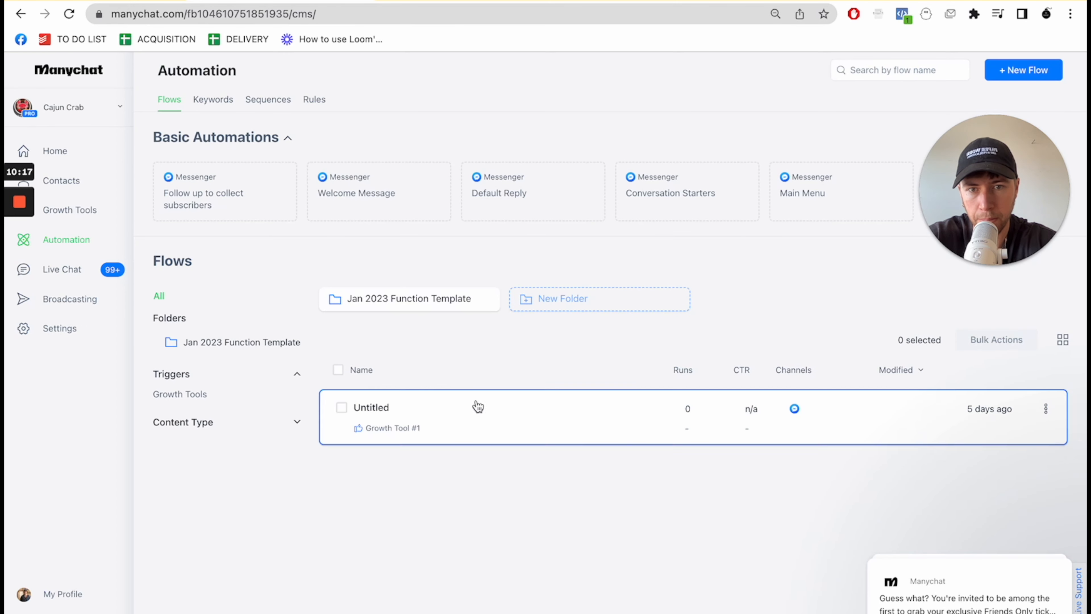
click(392, 299)
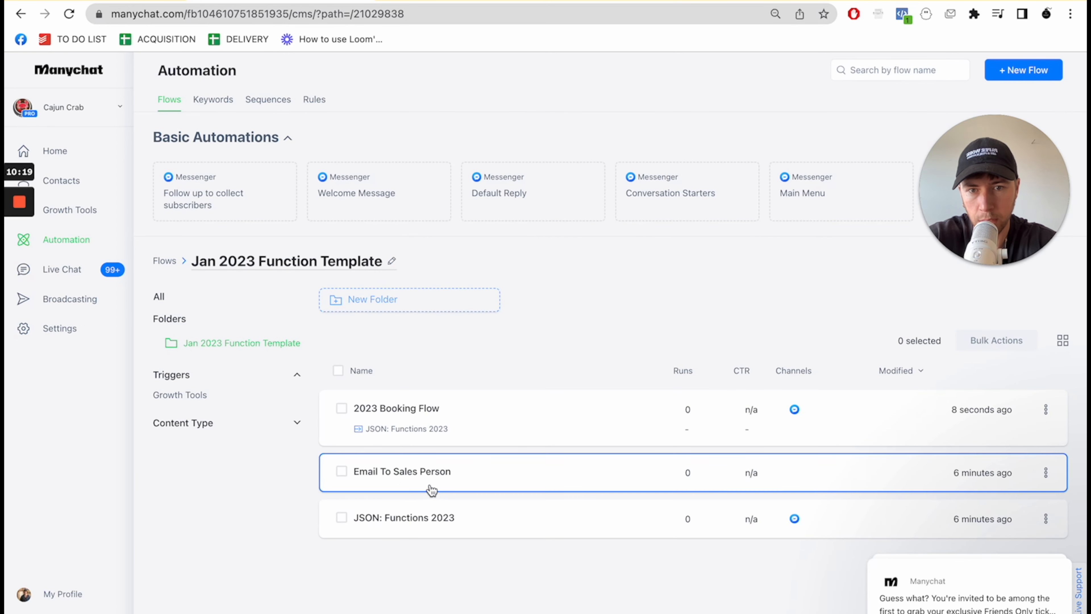
click(402, 472)
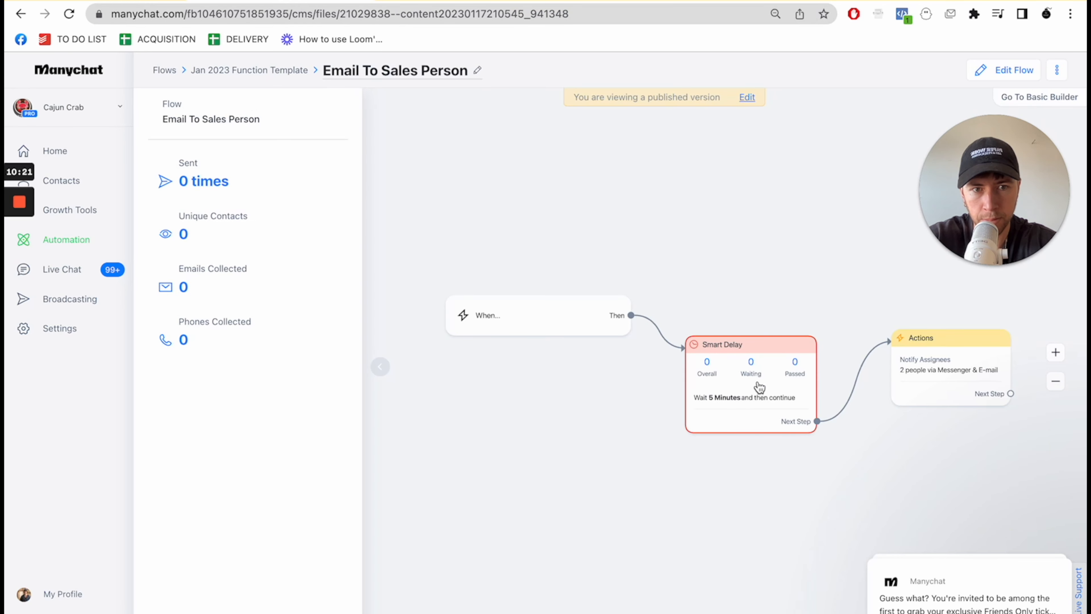
click(540, 323)
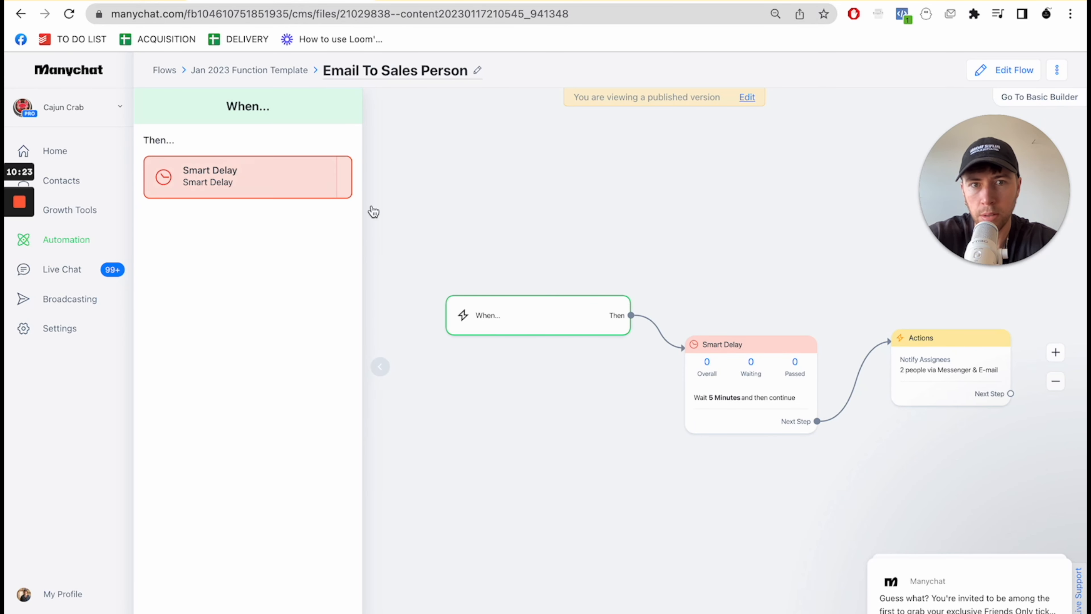
- Edit the Email To Sales Person flow and add a contact event trigger that fires when the Function Lead tag is applied
click(750, 99)
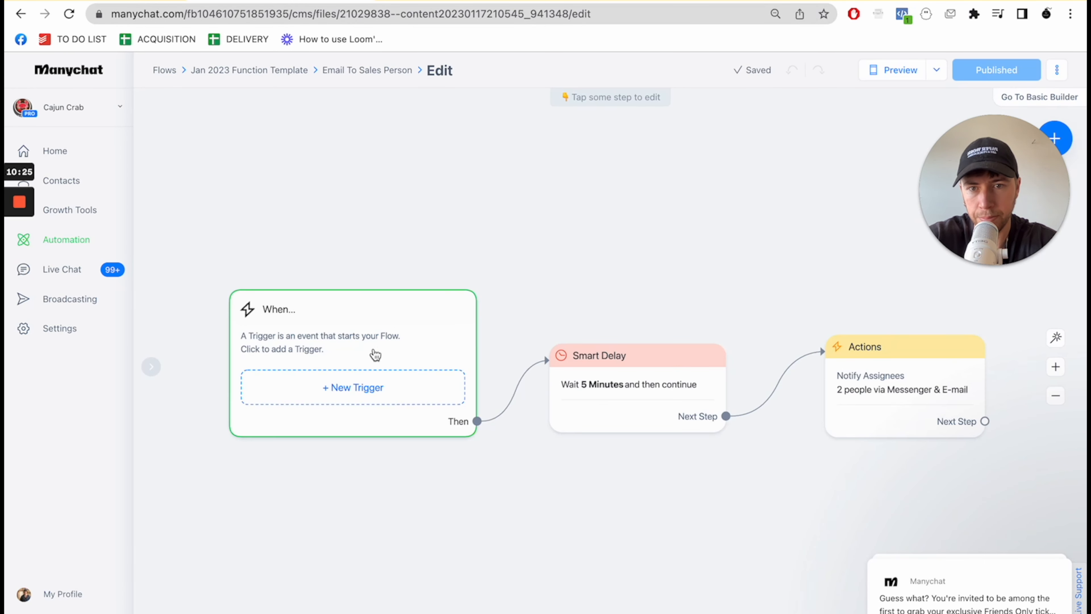
click(362, 389)
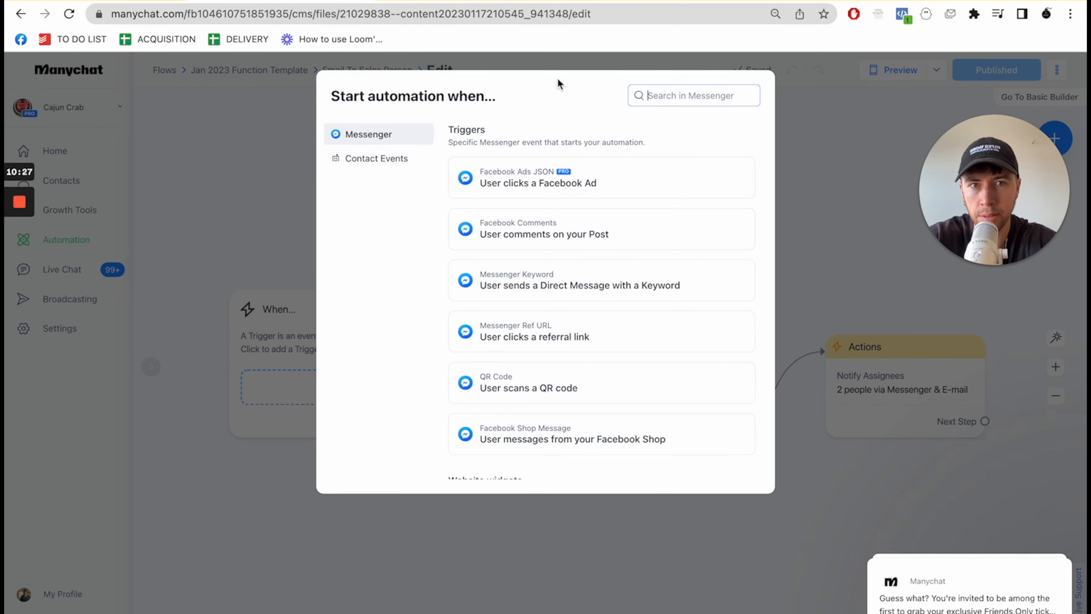
click(378, 159)
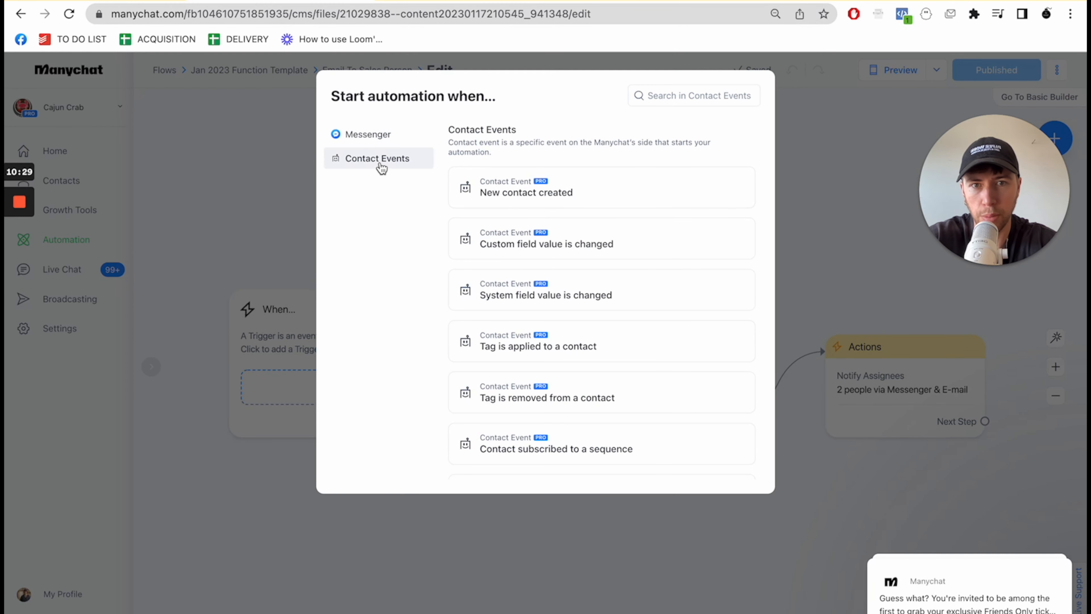
click(492, 345)
click(199, 172)
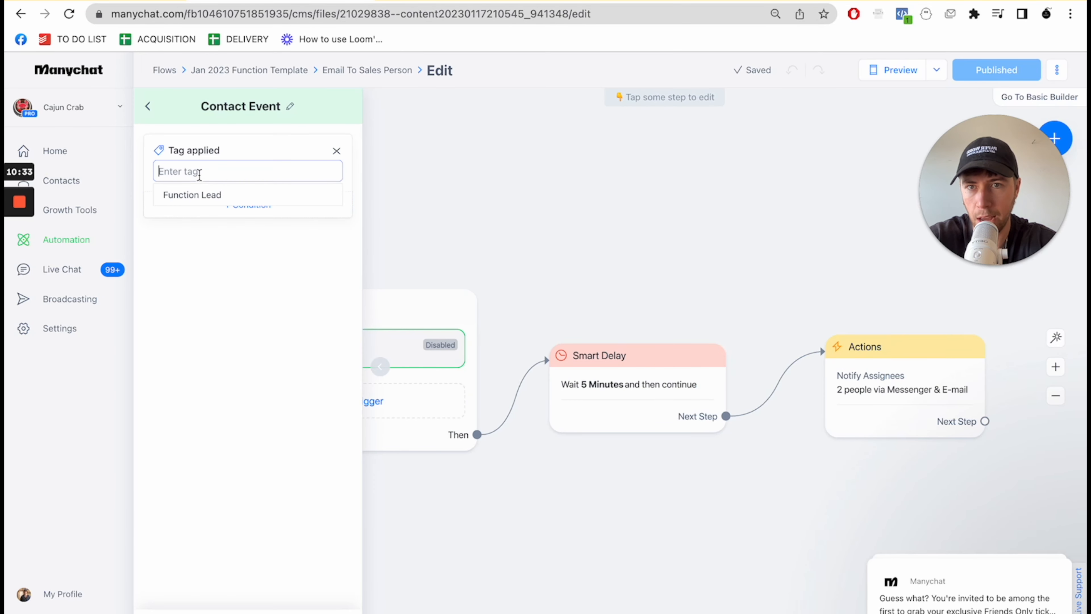
click(199, 195)
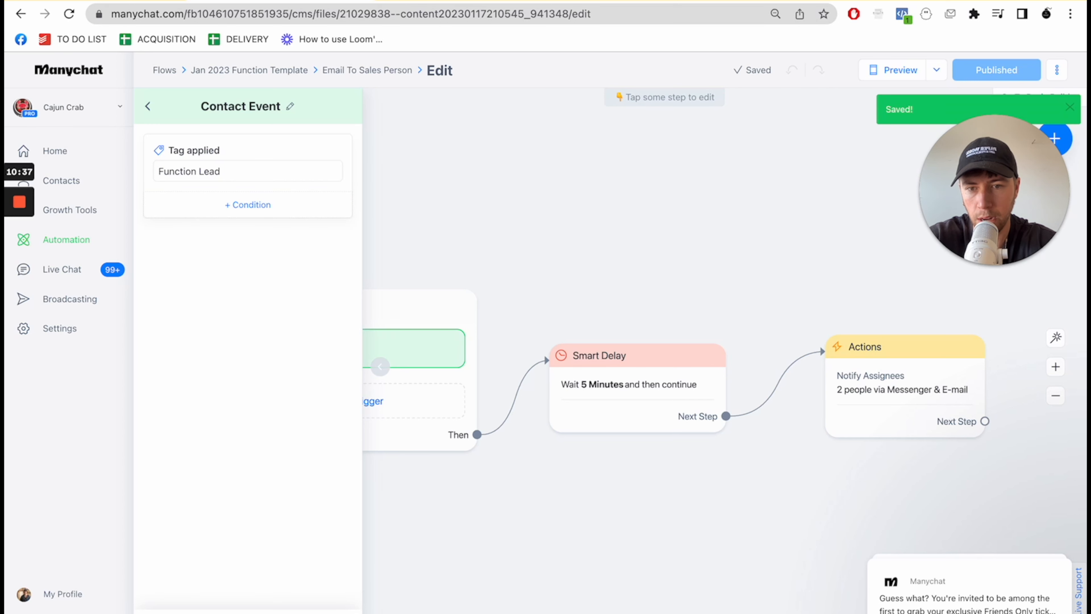
click(627, 537)
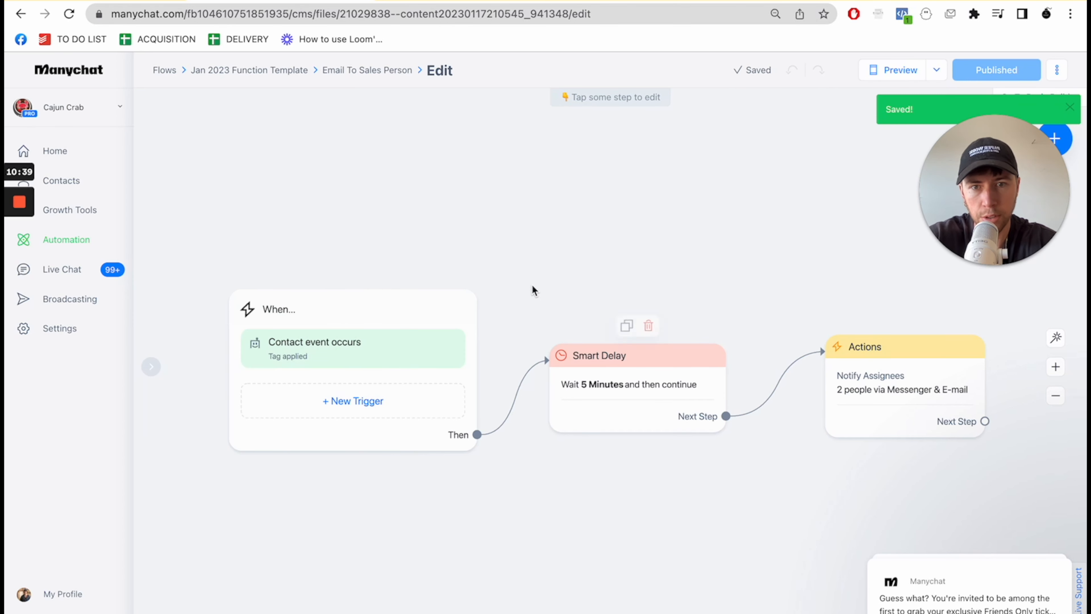
- Review the Notify Assignees action's notification text and recipients in the Email To Sales Person flow
click(962, 433)
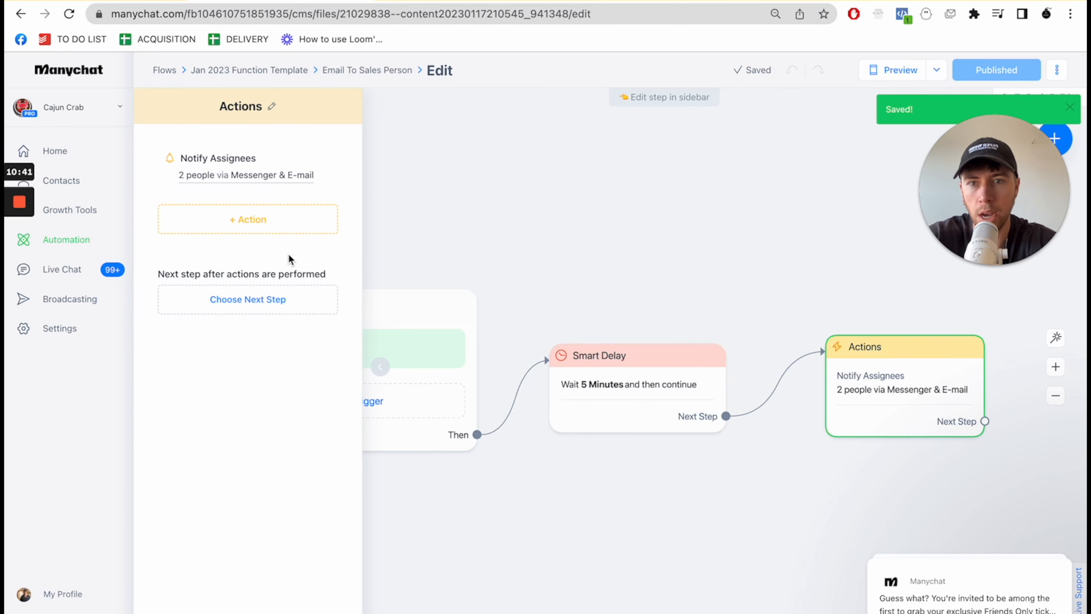
click(271, 175)
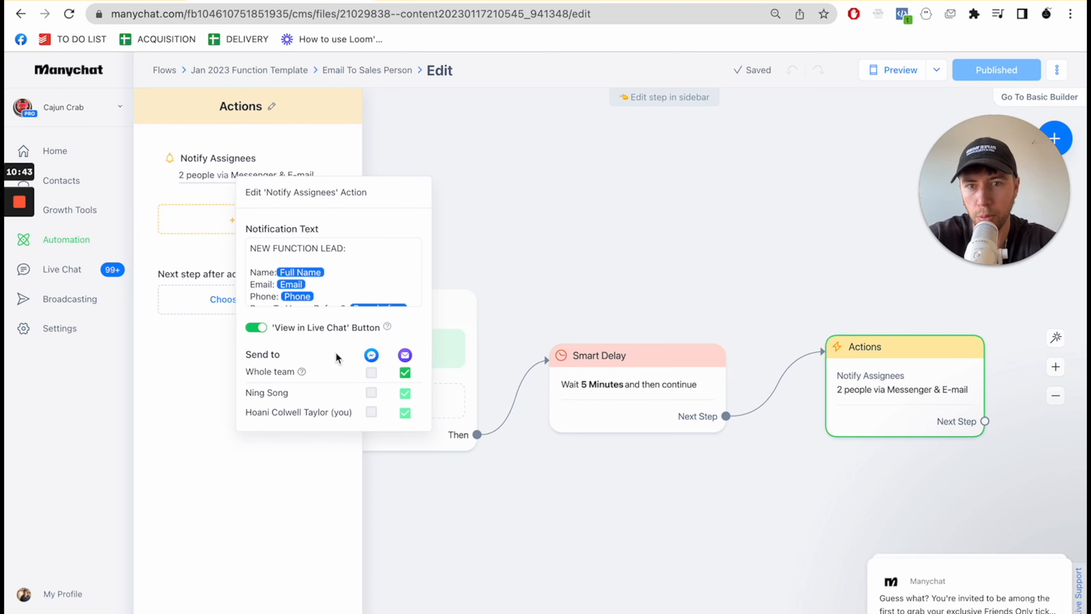
scroll(347, 299, down, 5)
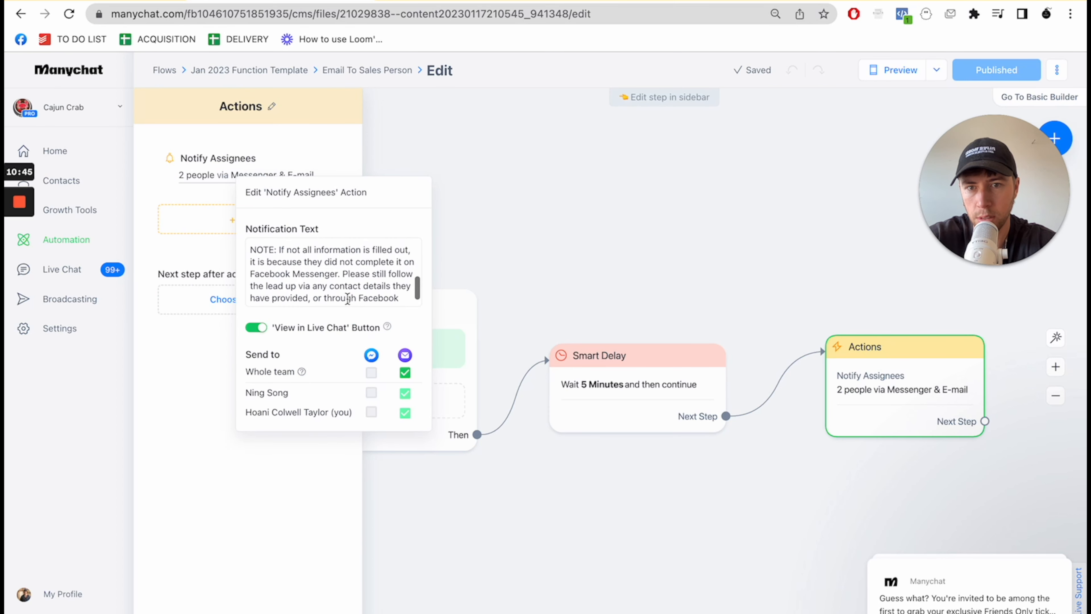
drag(246, 395, 296, 399)
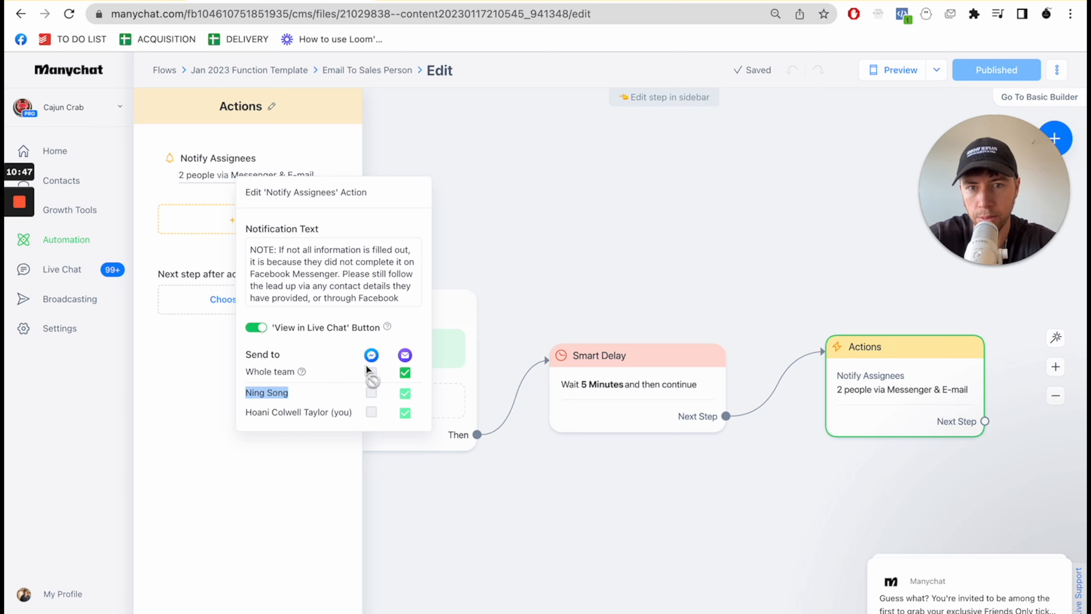
click(347, 292)
scroll(344, 284, up, 5)
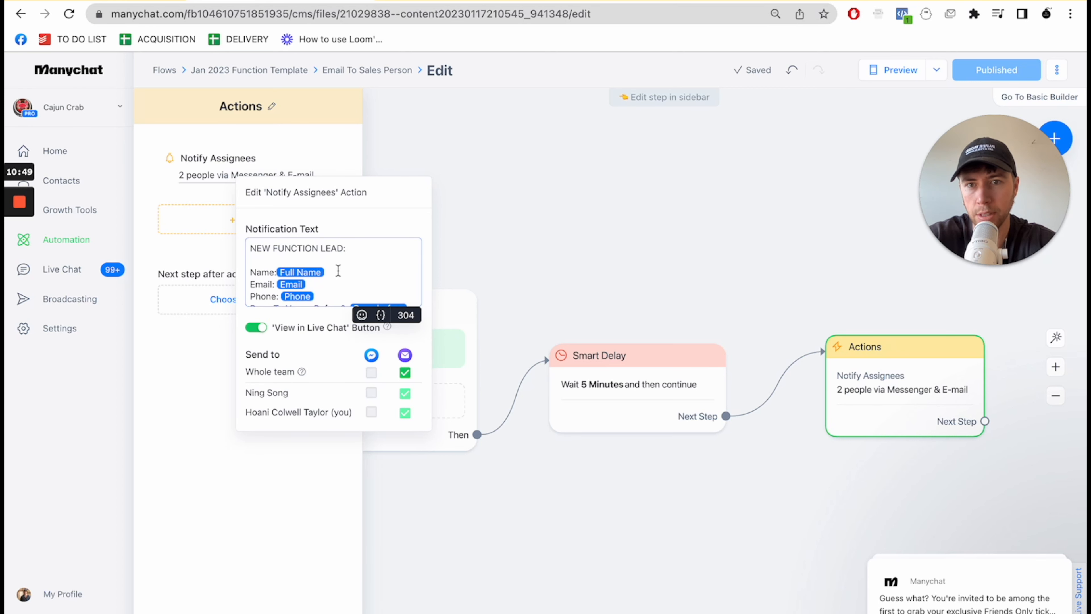
scroll(338, 270, down, 1)
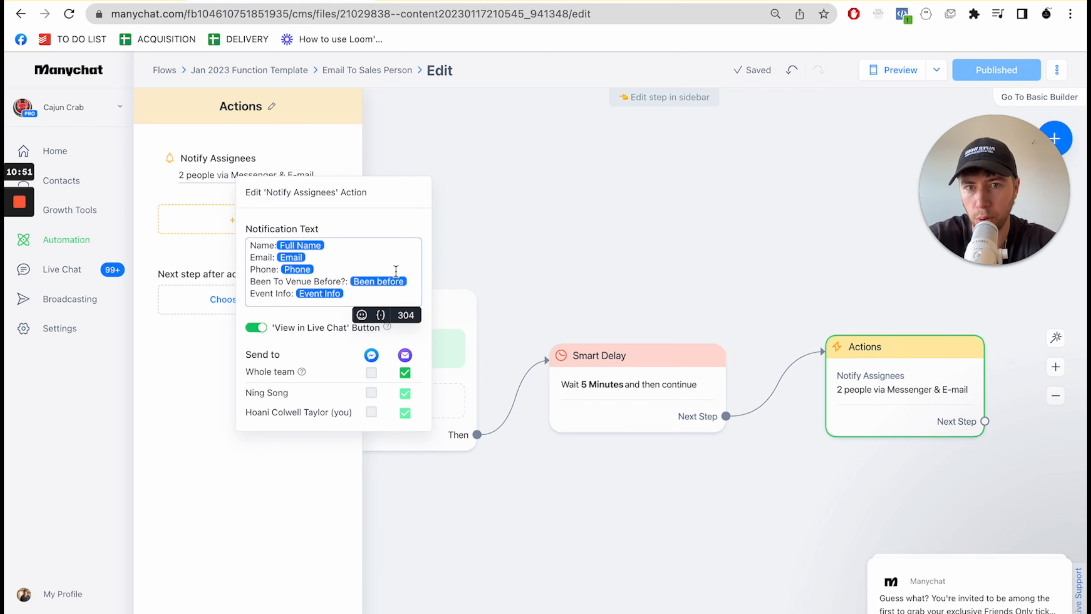
scroll(388, 273, down, 1)
scroll(354, 282, down, 3)
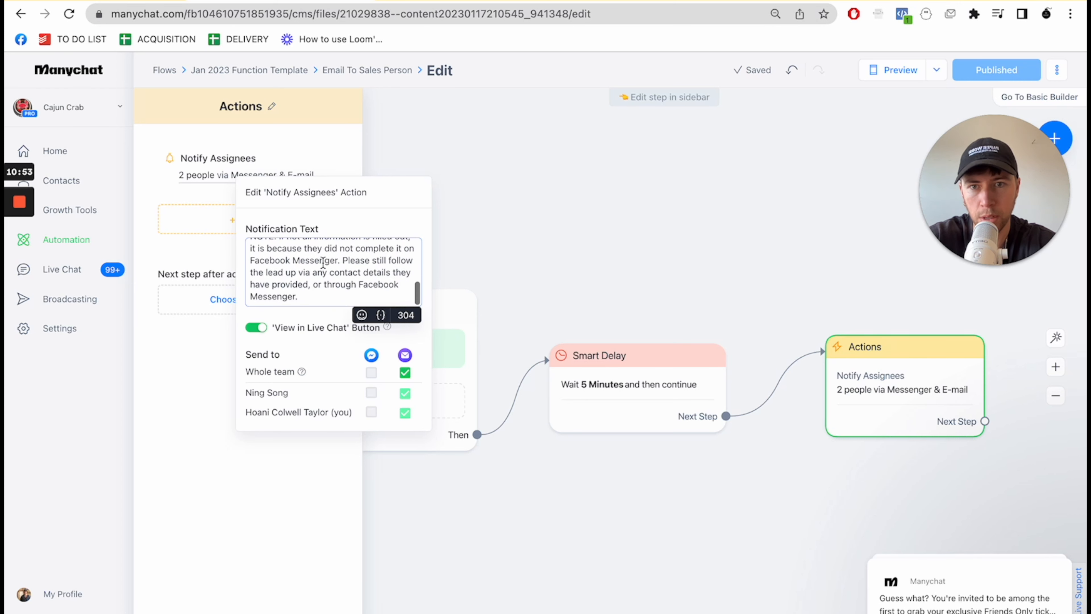
click(667, 228)
click(731, 200)
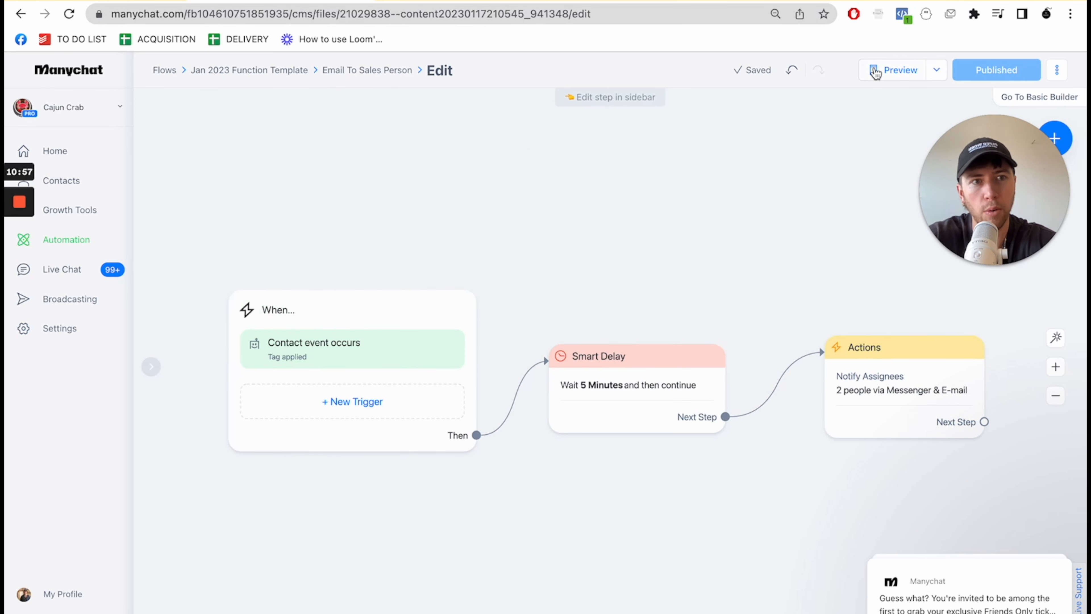
- Open the 2023 Booking Flow from the Jan 2023 Function Template folder, look over its message branches, and return to the folder
click(247, 71)
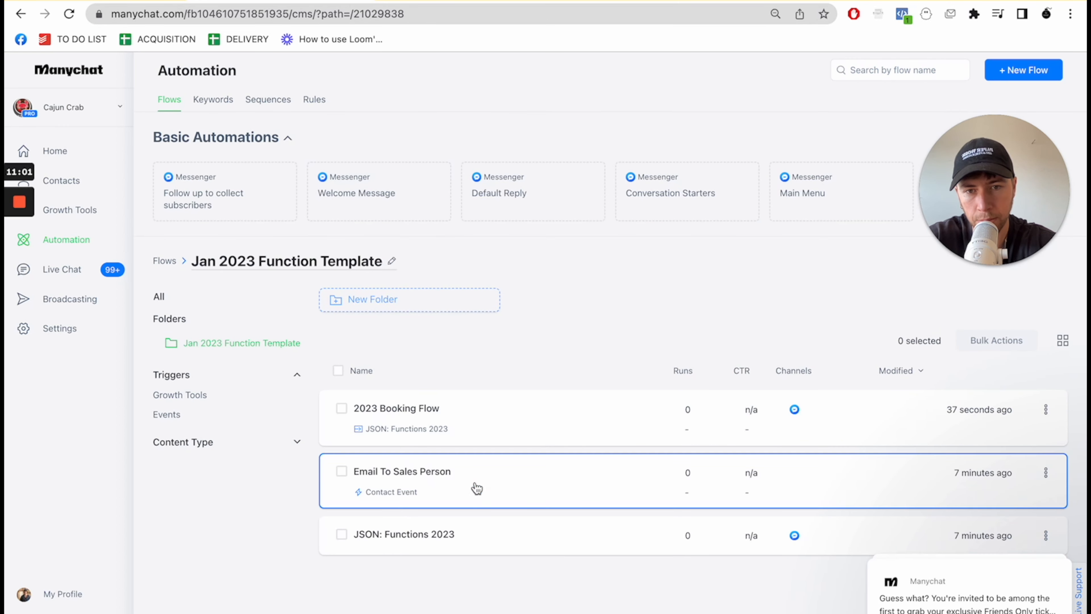
click(480, 432)
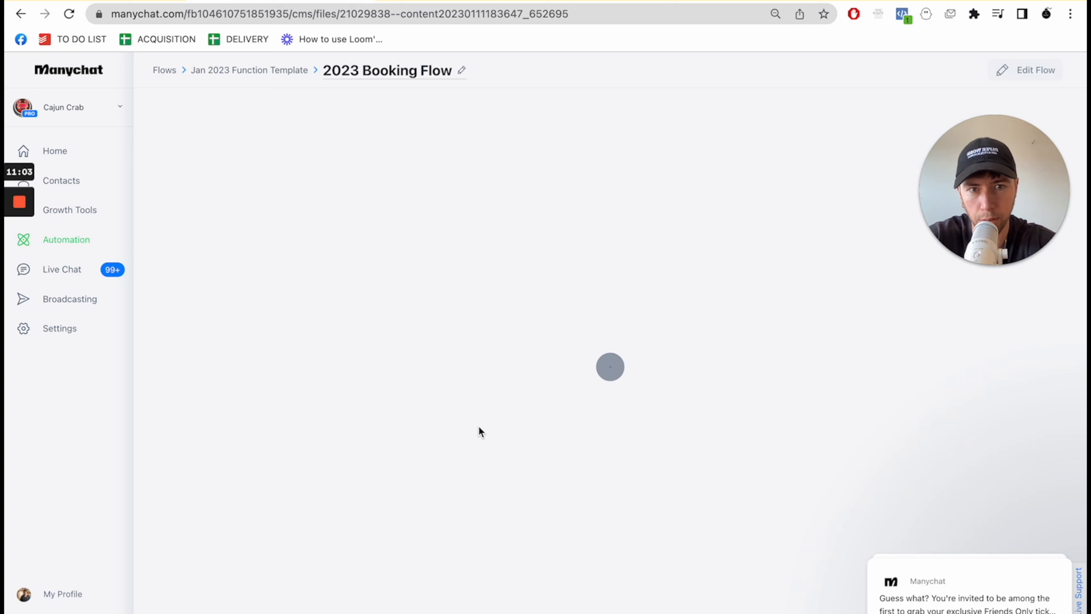
scroll(529, 380, up, 5)
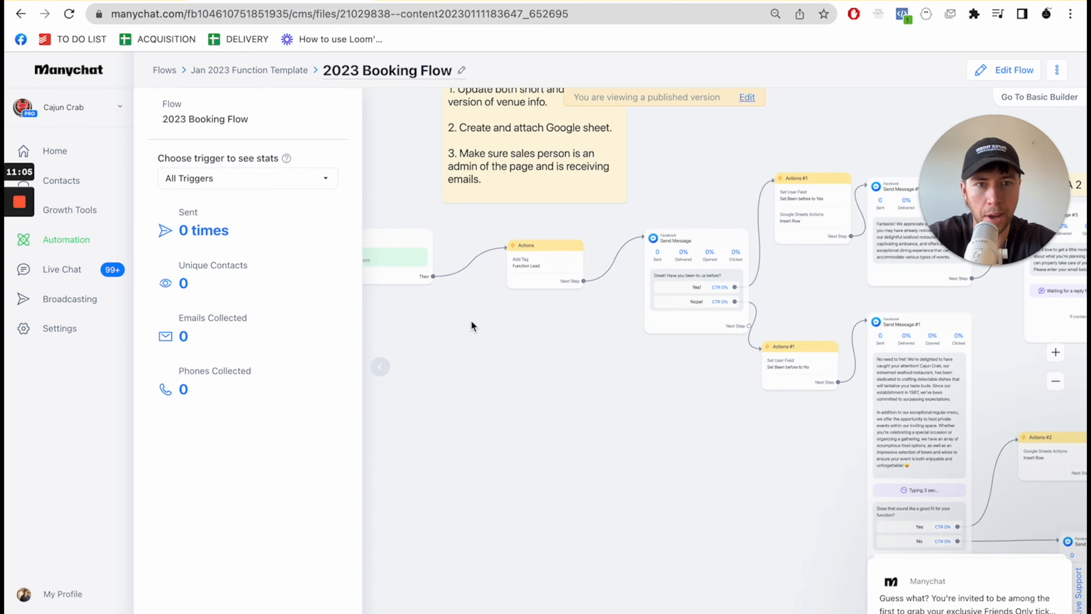
scroll(696, 411, right, 5)
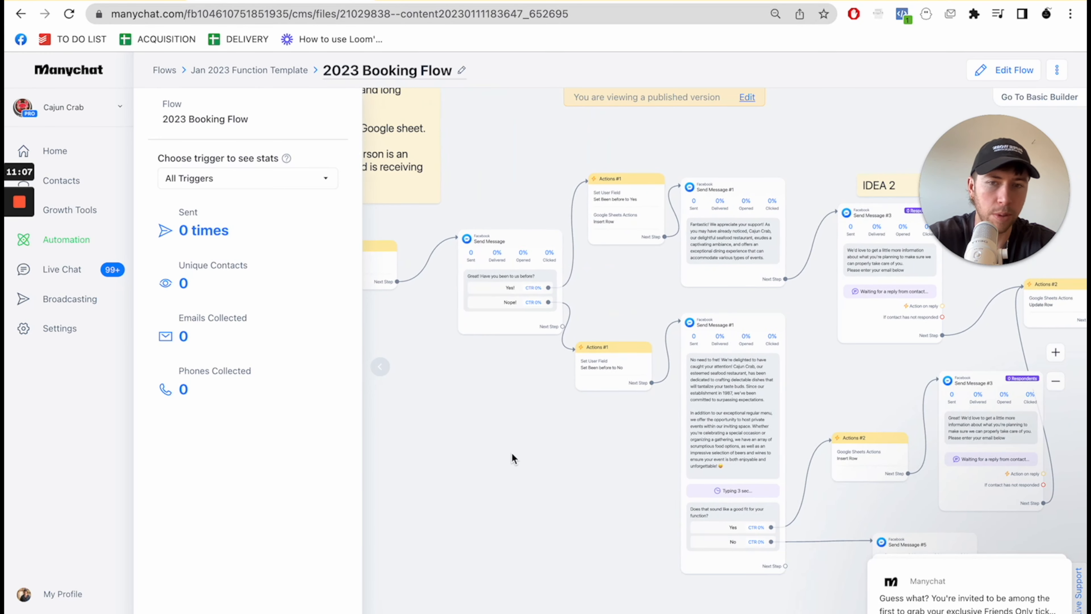
drag(511, 456, 599, 454)
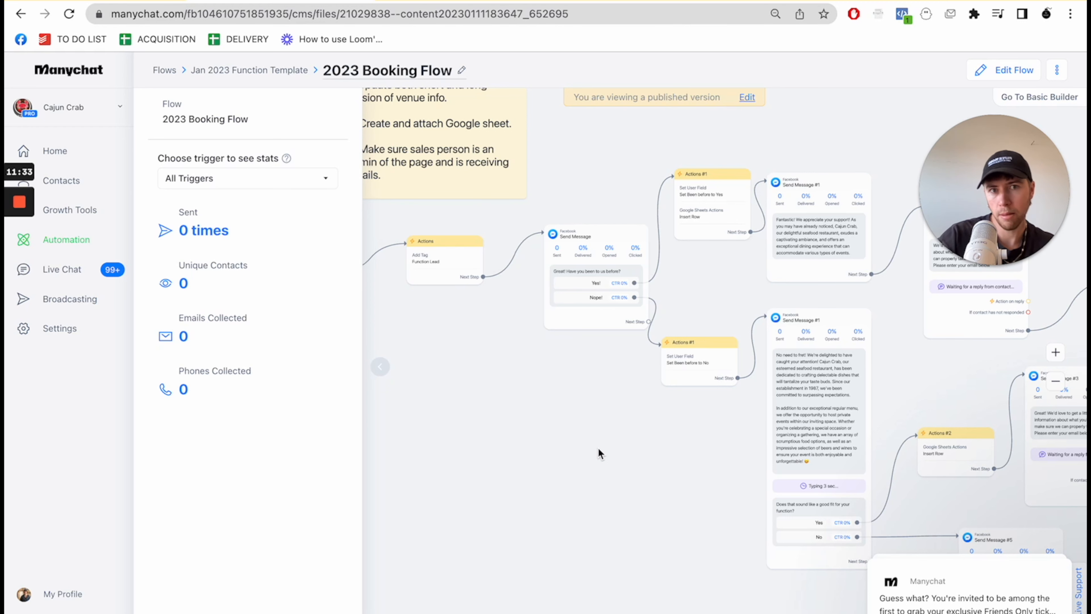
click(157, 73)
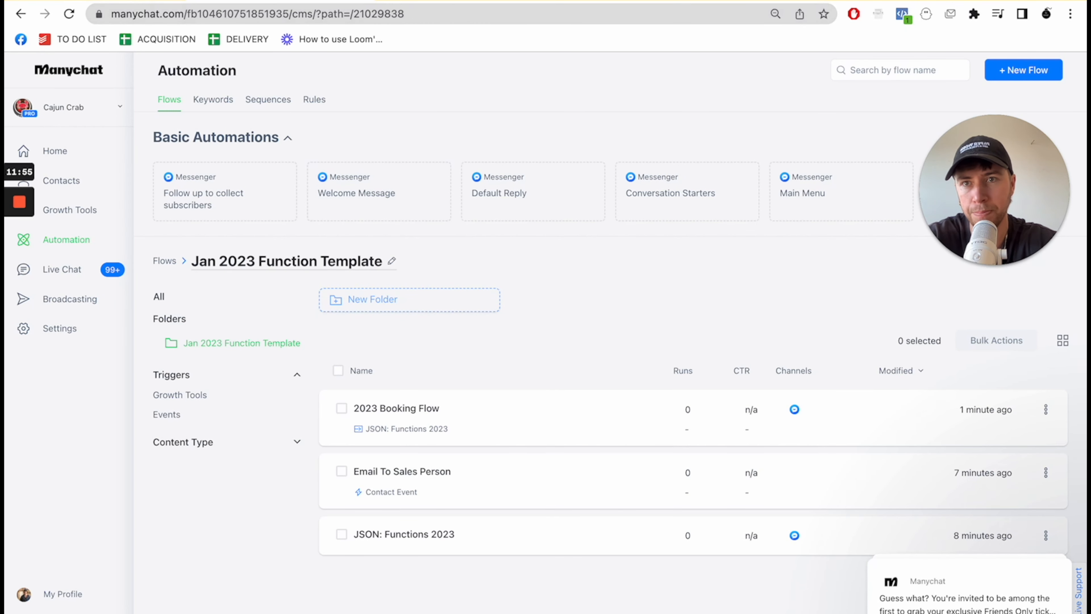
- Switch to the Full runthrough FB ad build document in Google Docs and check the build steps up to creating the creative
click(103, 1)
drag(412, 357, 526, 358)
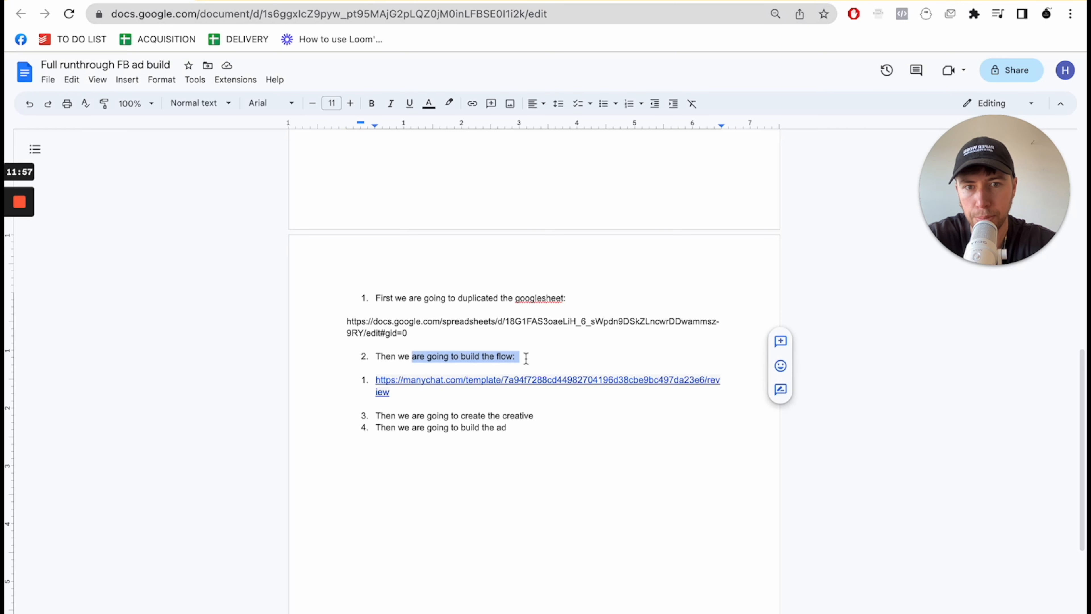
click(595, 463)
double_click(559, 417)
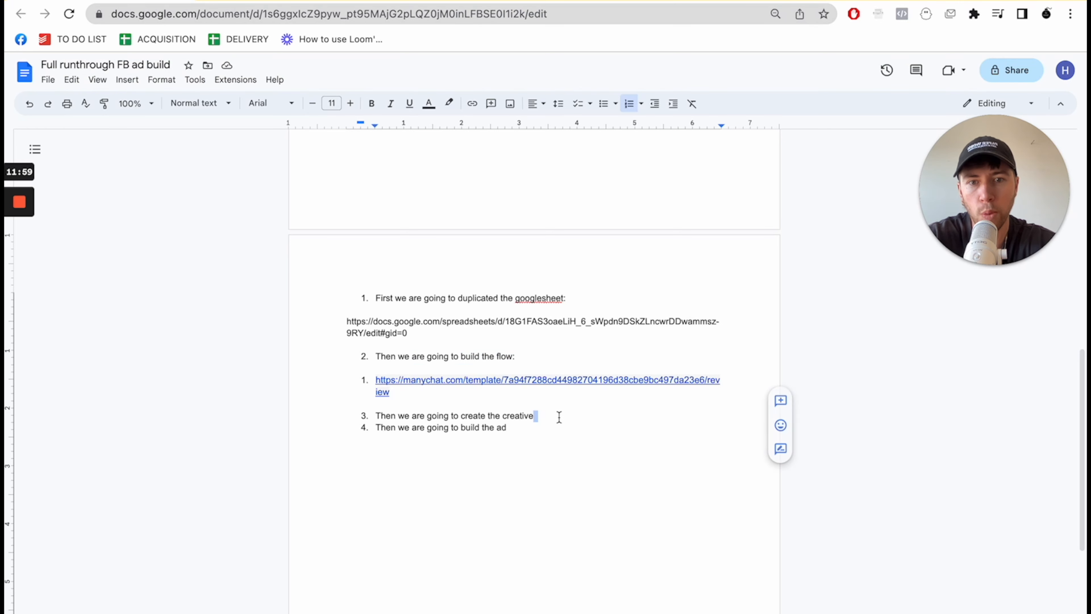
click(559, 418)
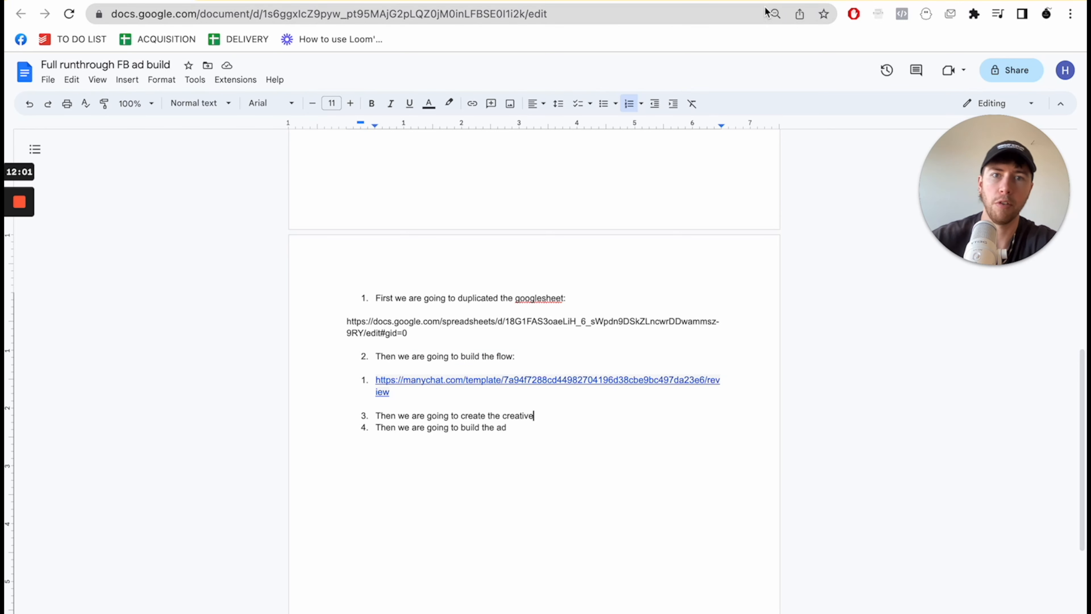
- Open Canva in a new browser tab and create a blank 1500 × 1500 px design
key(ctrl+t)
text(canva.com)
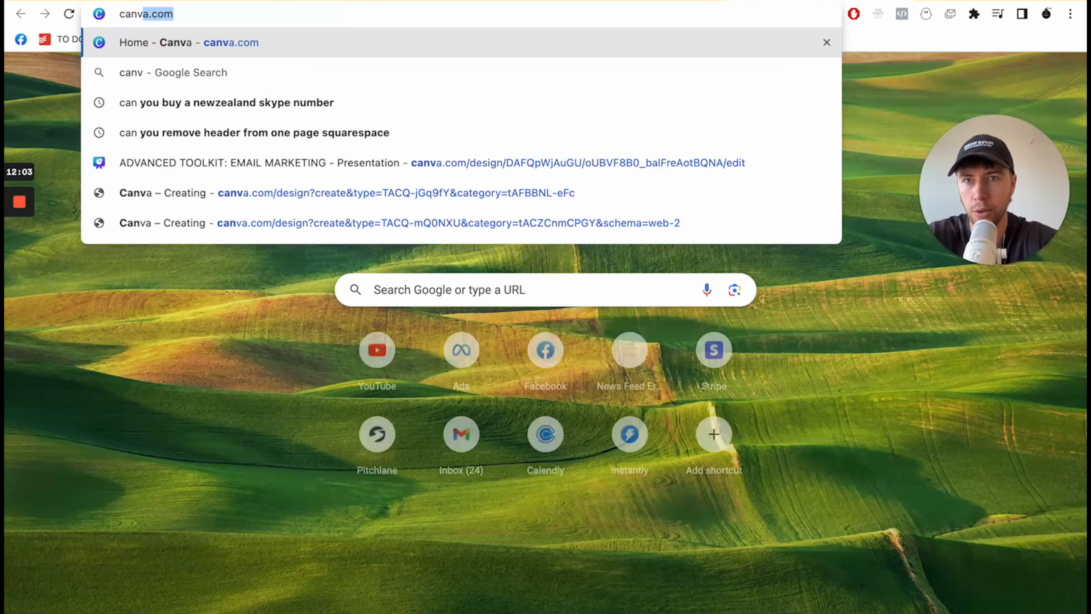
key(Return)
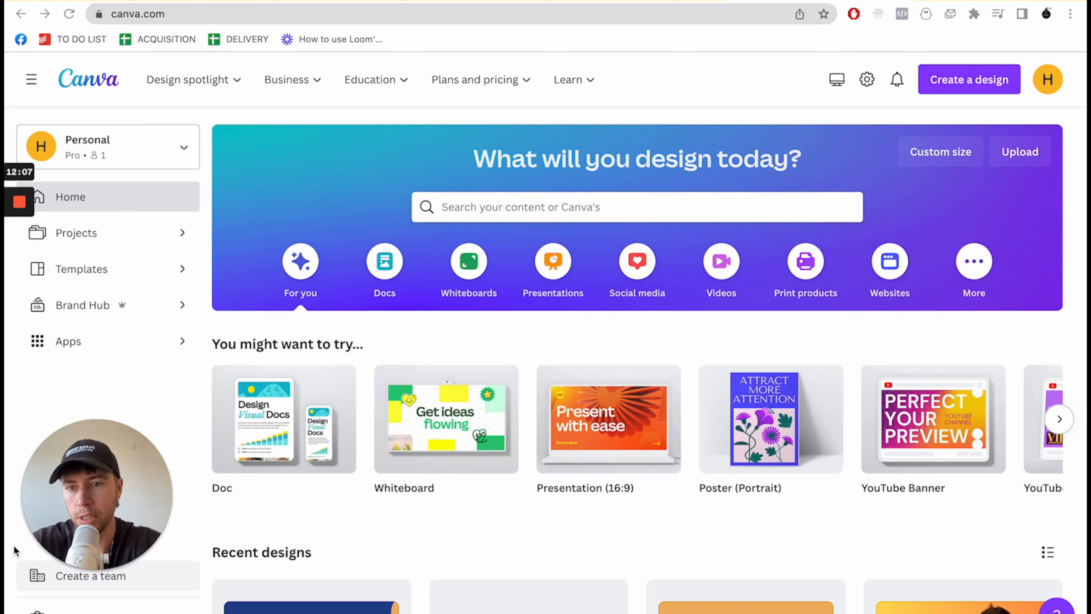
click(969, 74)
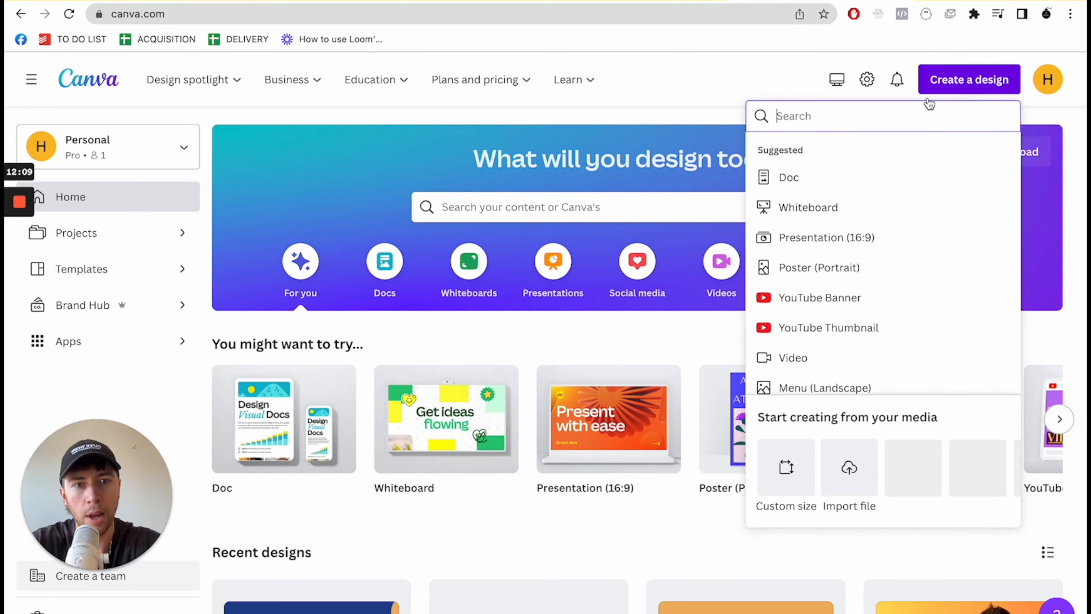
click(790, 471)
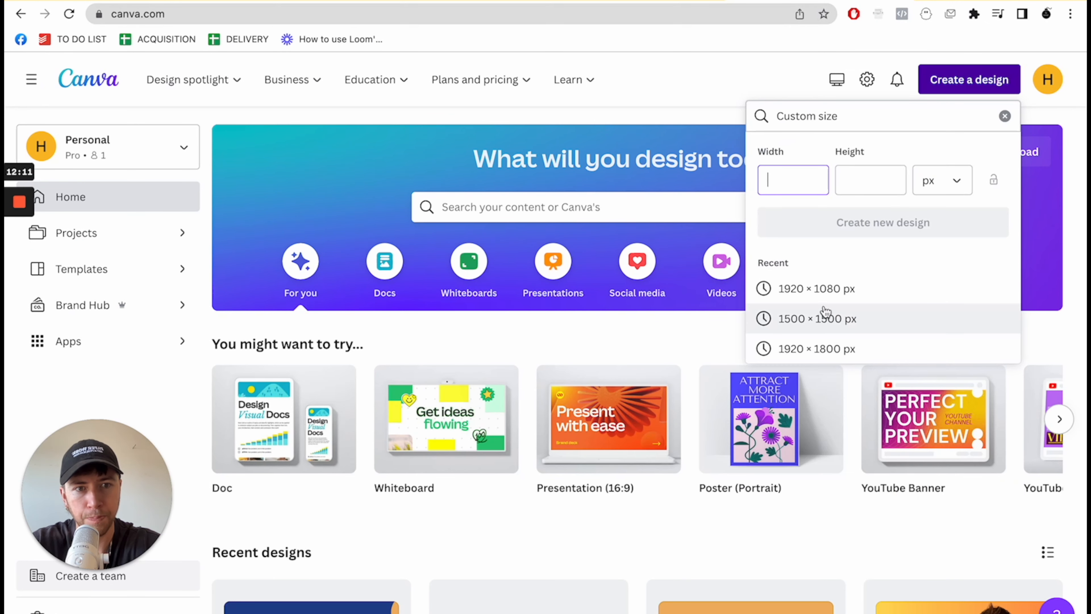
click(826, 317)
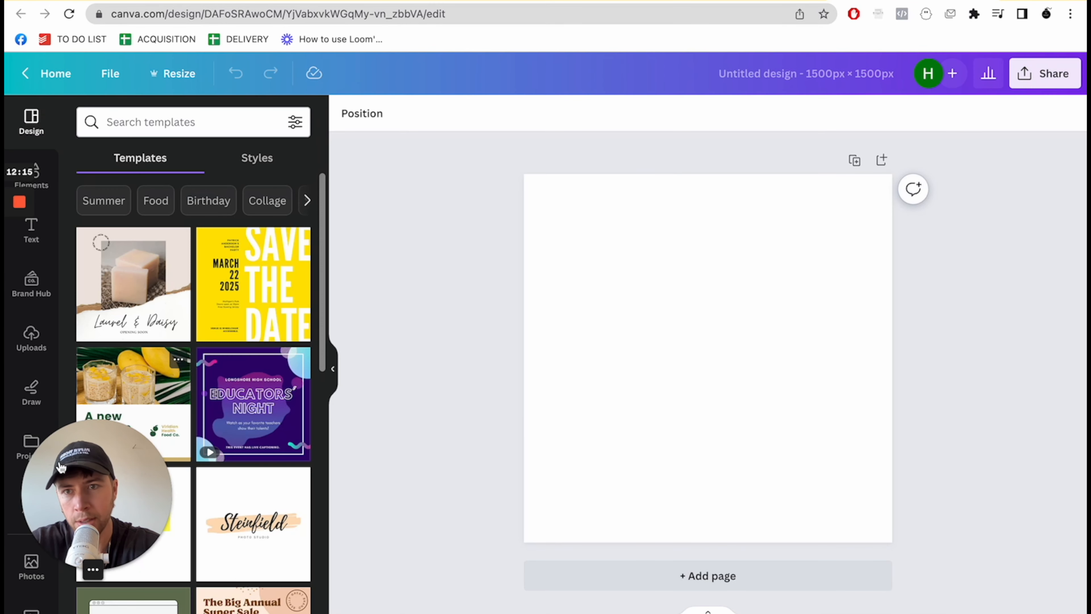
drag(101, 449, 447, 80)
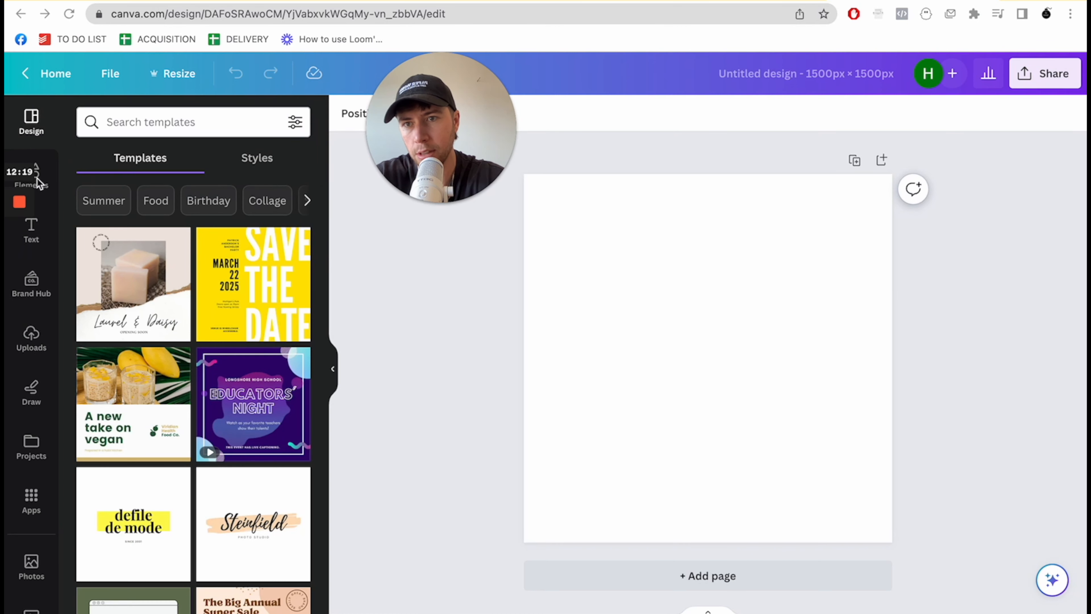
click(29, 333)
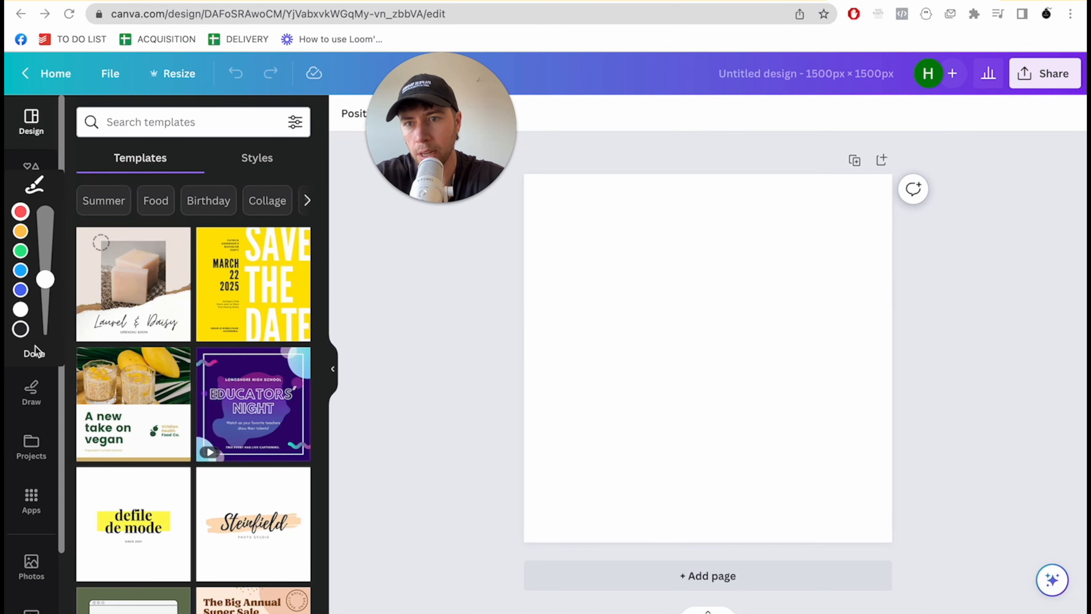
click(26, 354)
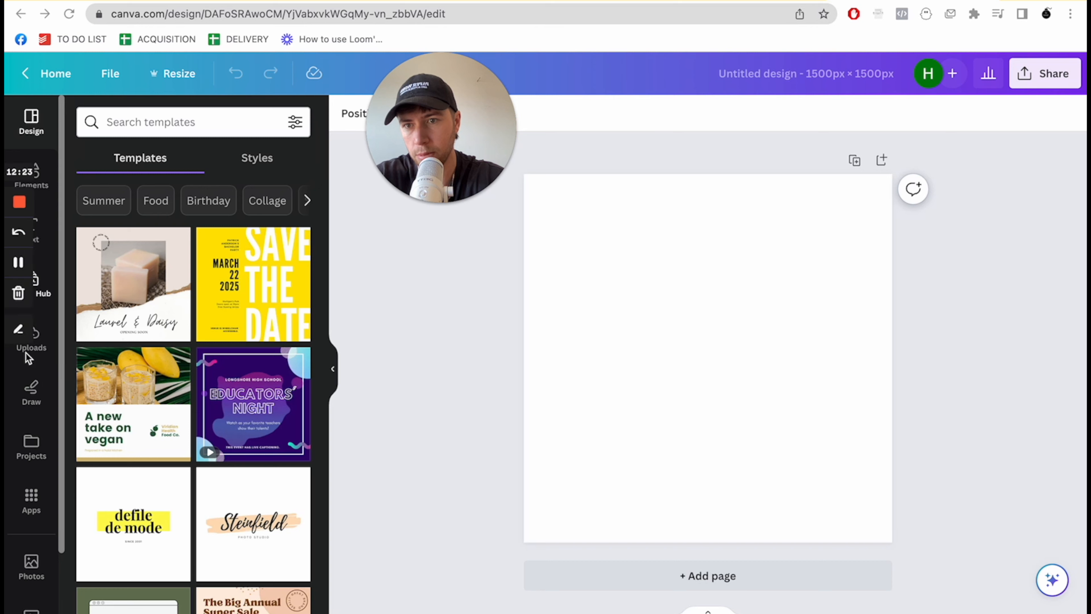
- Add the uploaded building exterior photo to the canvas and crop it to a square filling the lower-left quadrant
click(40, 346)
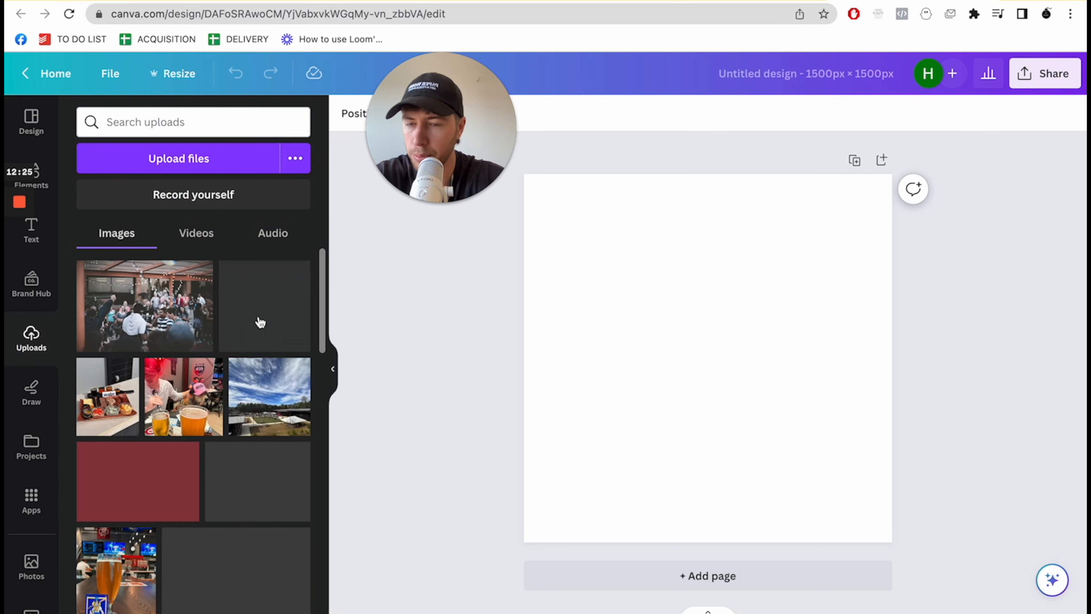
scroll(262, 558, down, 3)
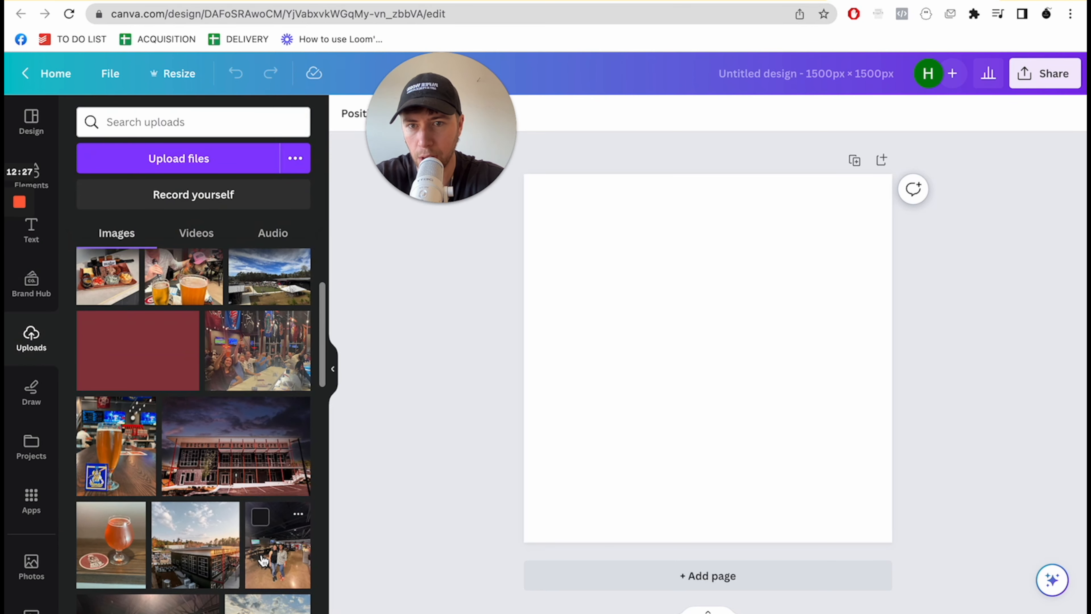
scroll(263, 560, down, 4)
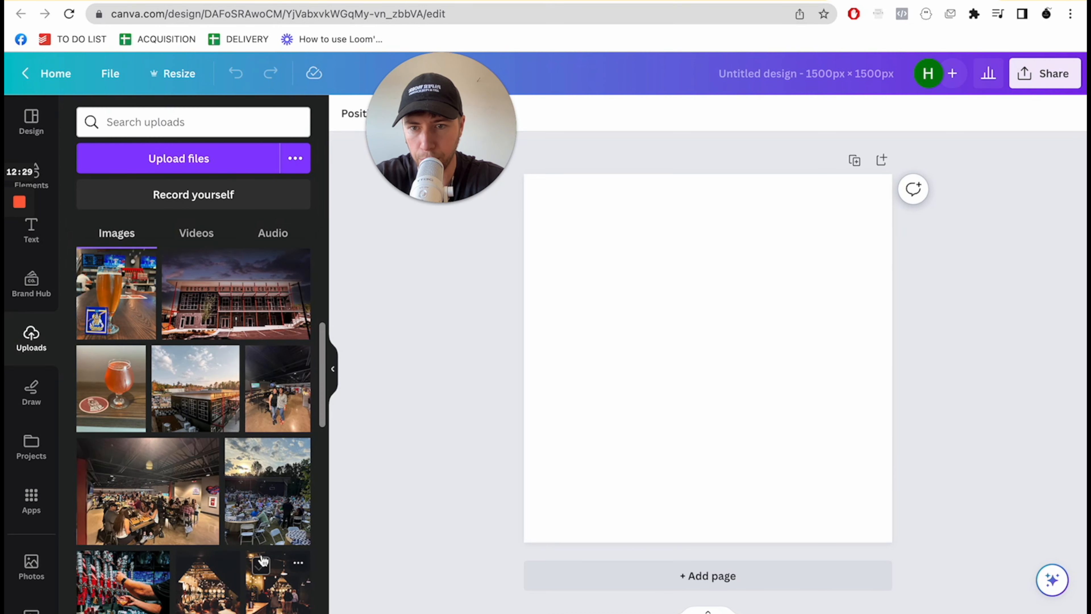
scroll(263, 559, down, 5)
scroll(231, 430, up, 5)
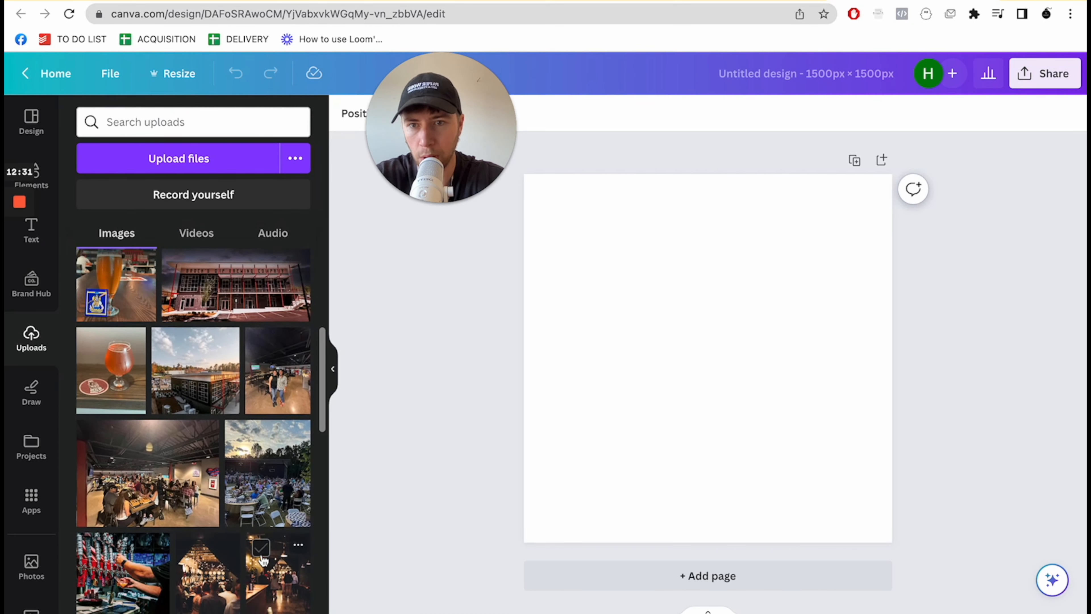
click(229, 406)
drag(782, 400, 712, 471)
drag(748, 320, 706, 360)
drag(708, 416, 708, 416)
mouse_move(643, 363)
mouse_down()
mouse_move(643, 378)
mouse_move(641, 360)
mouse_up()
click(684, 285)
- Add the uploaded photo of the beer glass with the coaster and fit it into the upper-right quadrant
click(111, 366)
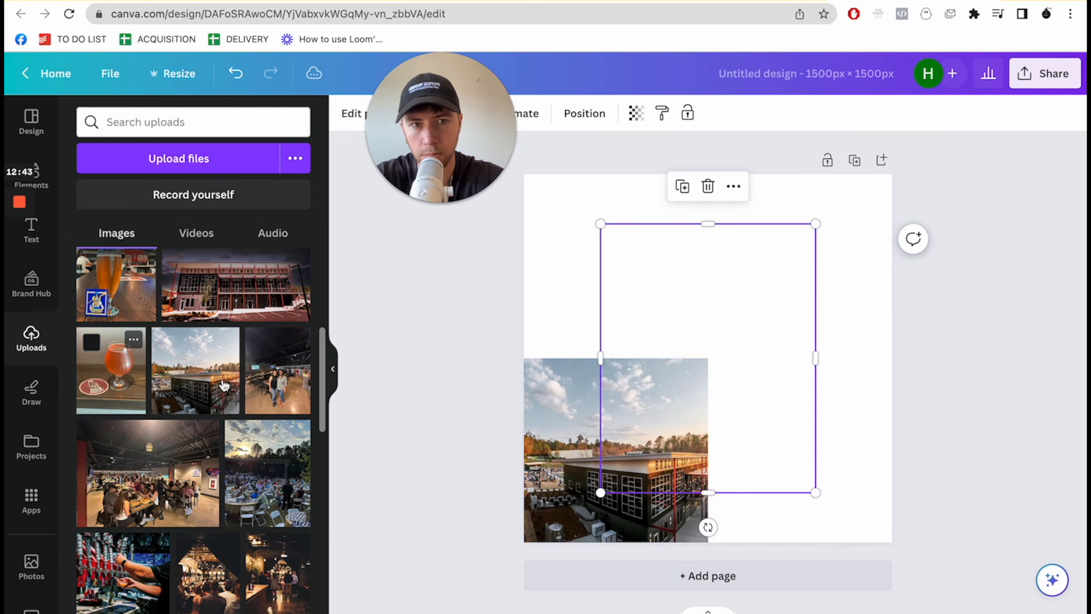
drag(631, 405, 705, 355)
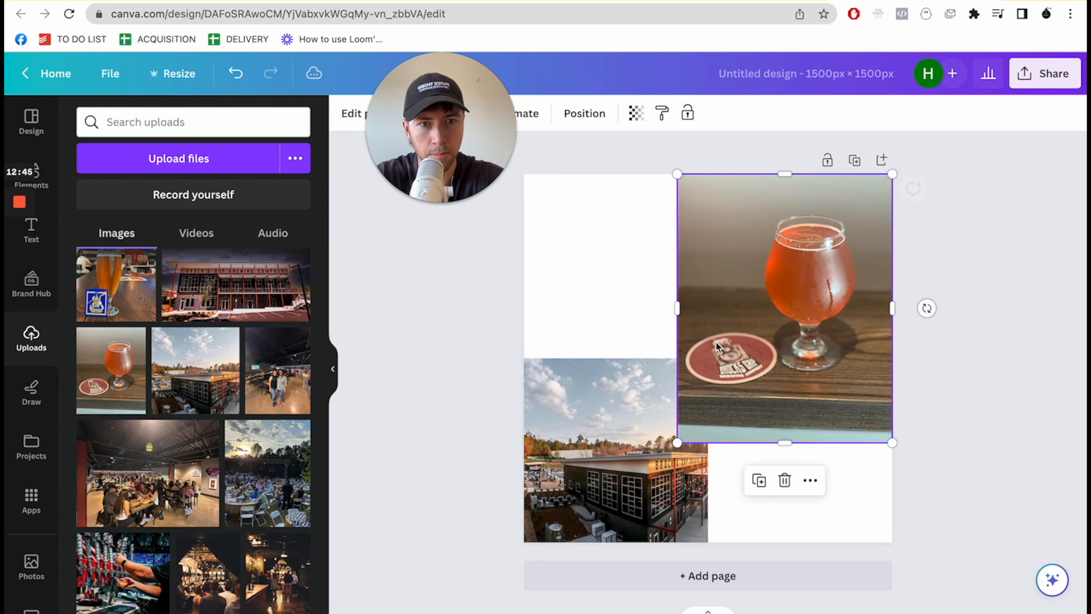
drag(677, 443, 769, 358)
- Fit the uploaded outdoor crowd photo into the lower-right quadrant and move the building photo to the upper-left quadrant
click(283, 472)
drag(754, 407, 831, 461)
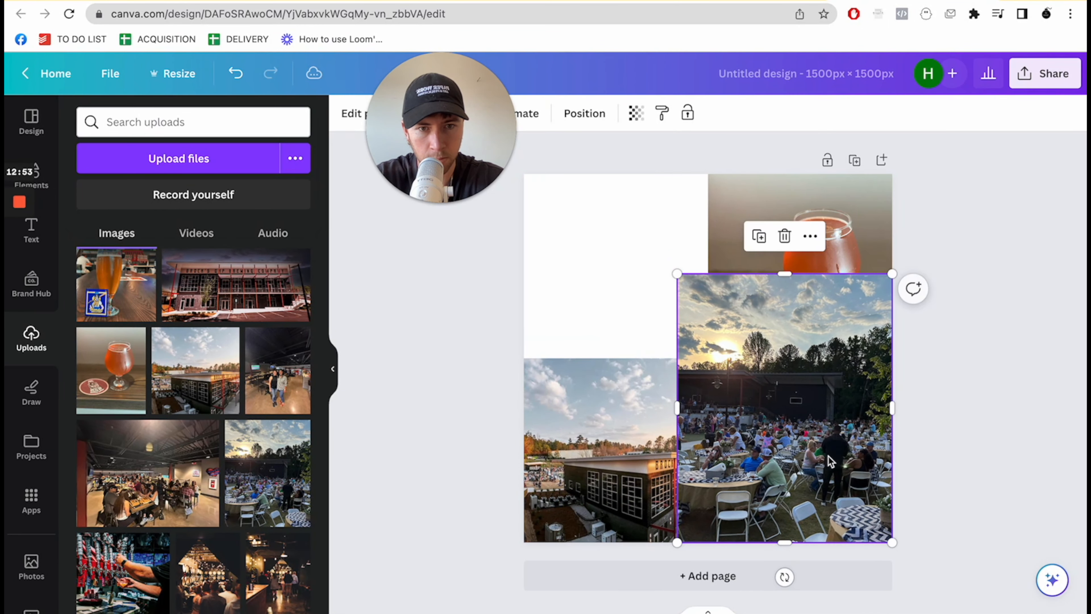
mouse_move(698, 301)
mouse_down()
mouse_move(717, 326)
mouse_move(702, 320)
mouse_up()
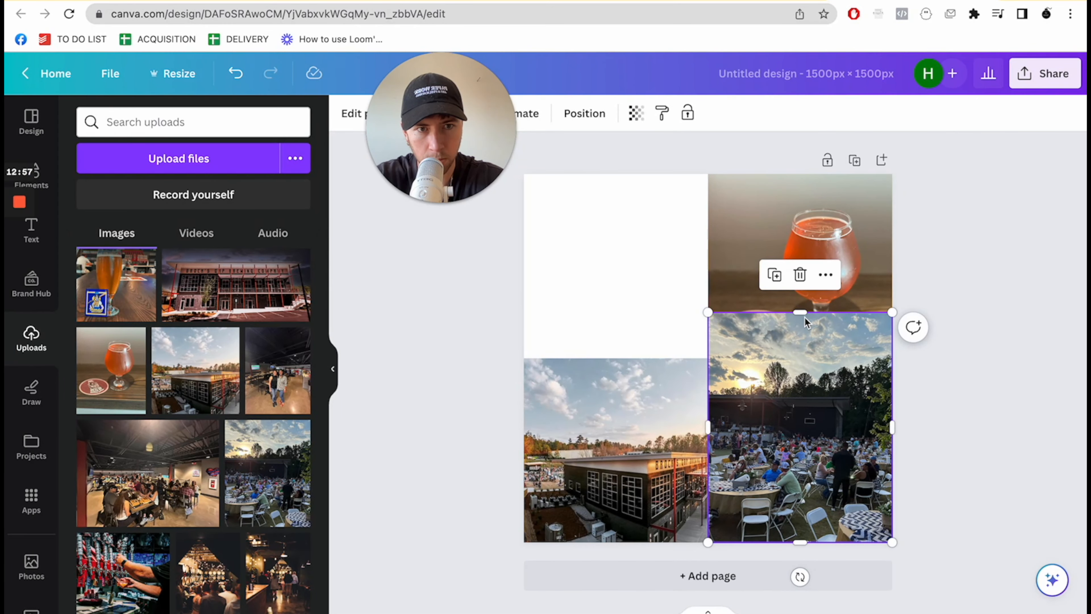
drag(799, 425, 800, 442)
drag(776, 335, 776, 359)
drag(768, 537, 769, 545)
drag(624, 449, 624, 265)
- Add the uploaded photo of the sandwich and fries tray and crop it to fill the empty lower-left quadrant
scroll(208, 433, down, 3)
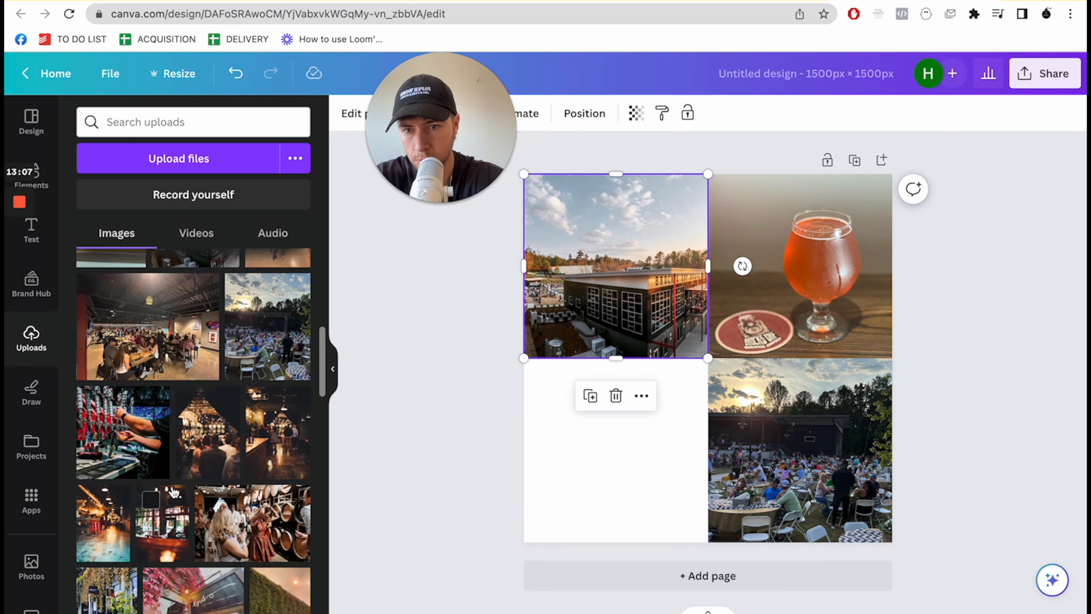
scroll(174, 492, down, 6)
scroll(174, 493, down, 8)
scroll(174, 492, down, 7)
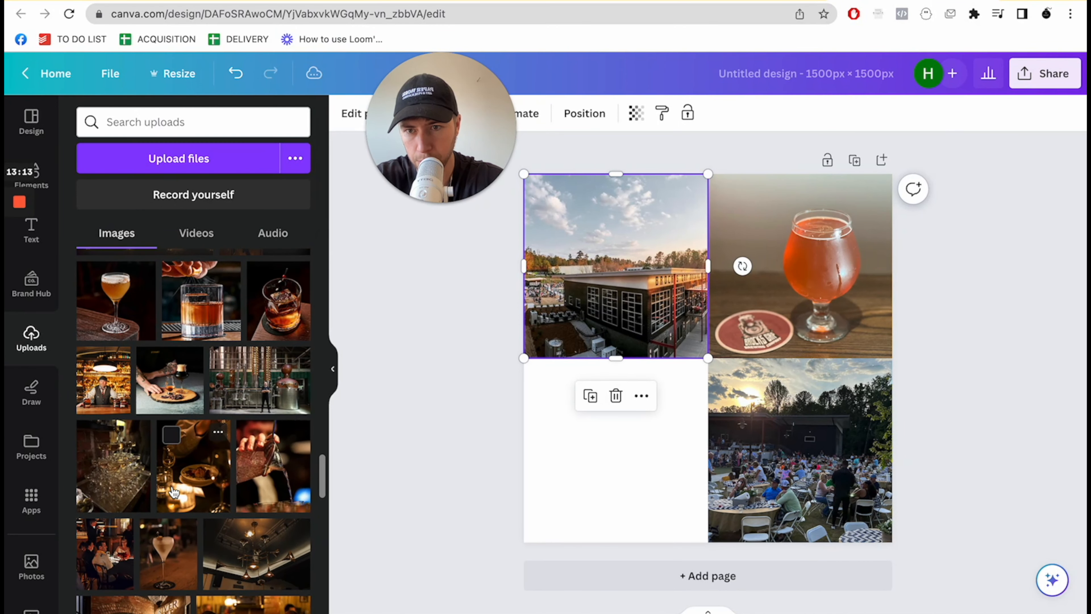
scroll(174, 492, down, 4)
scroll(173, 492, down, 6)
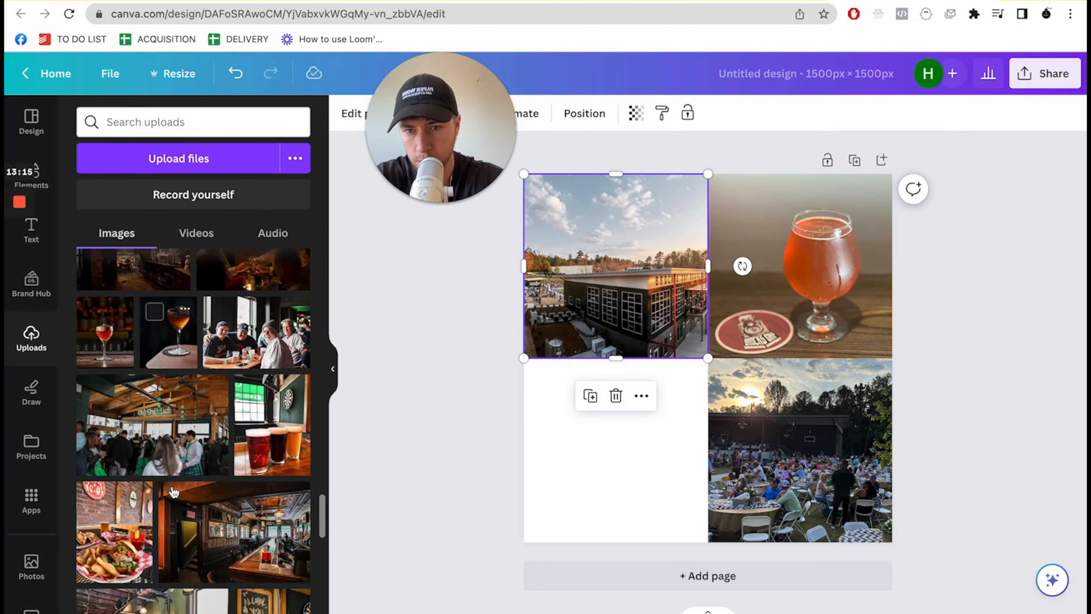
drag(271, 455, 709, 357)
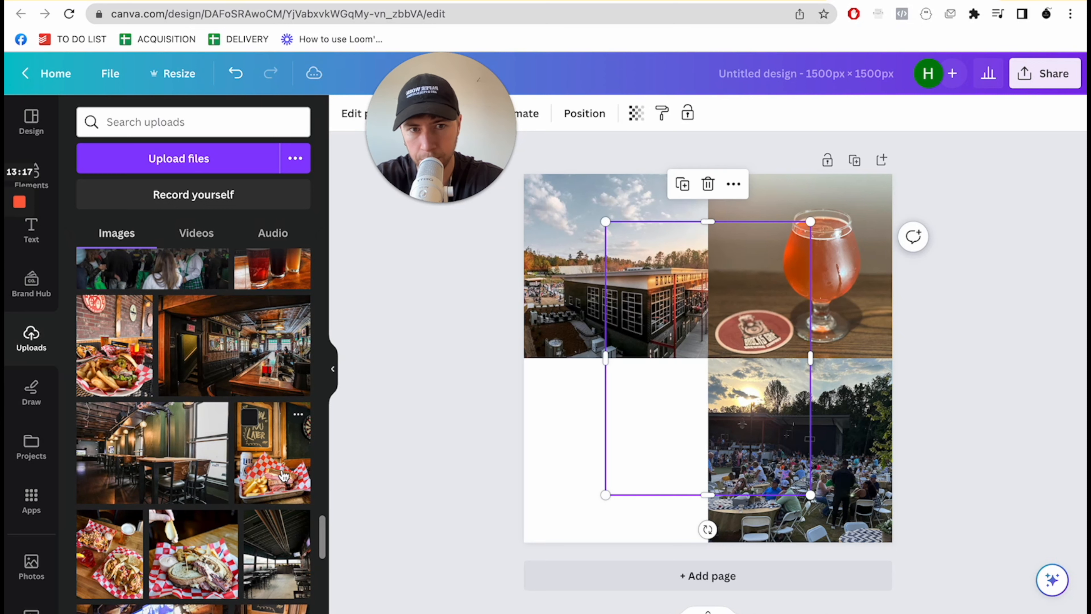
drag(720, 433, 639, 482)
drag(725, 276, 708, 296)
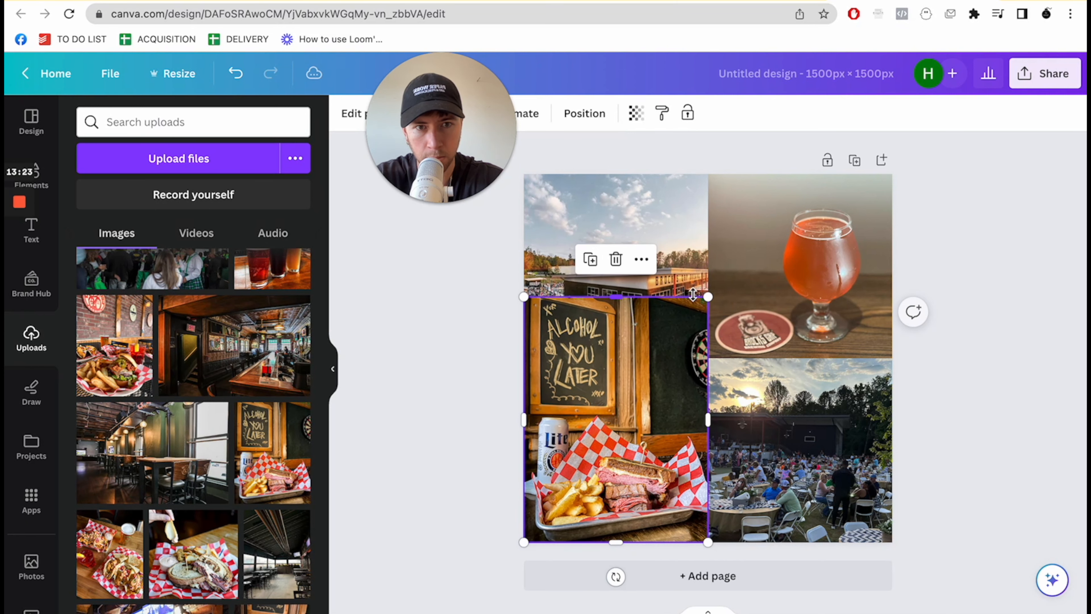
drag(634, 540, 634, 531)
drag(662, 459, 660, 468)
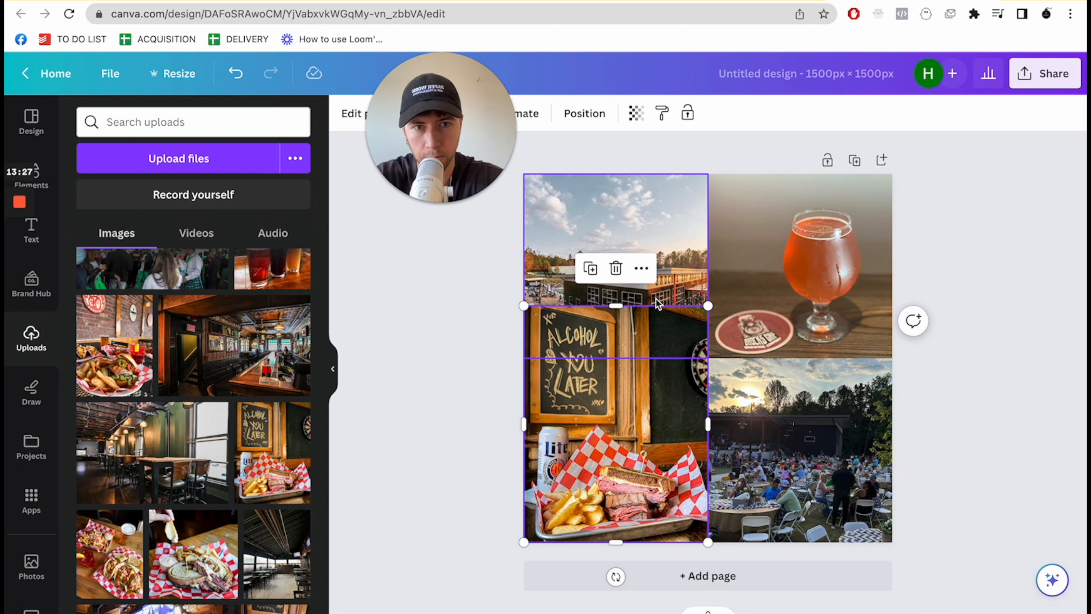
drag(657, 306, 654, 358)
click(465, 412)
- Adjust the building photo to contrast 45, brightness 18, highlights -46 and saturation 46
click(558, 263)
drag(508, 142, 1052, 95)
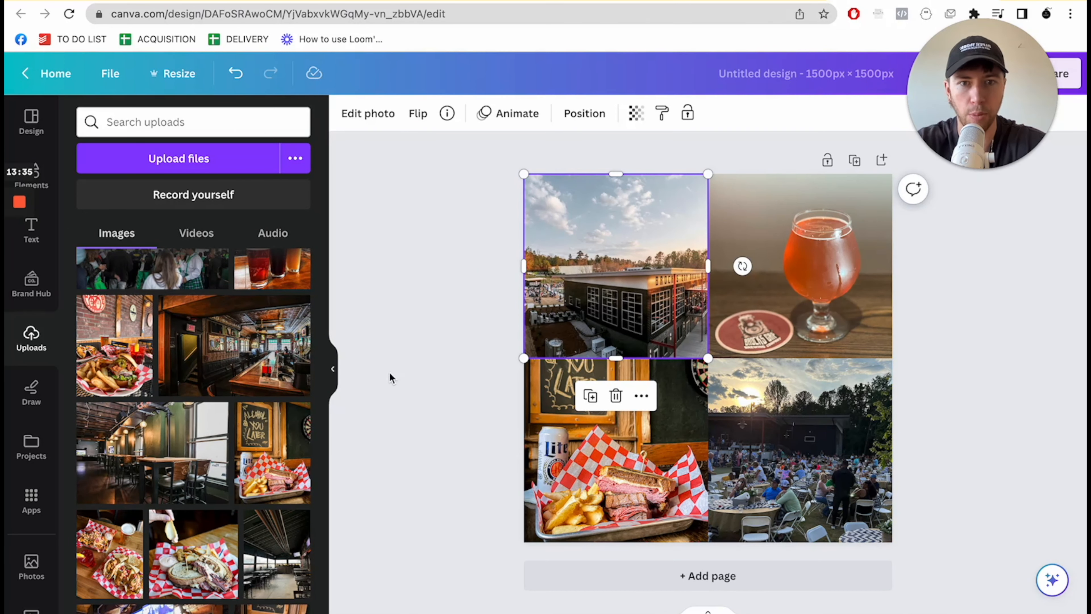
click(367, 113)
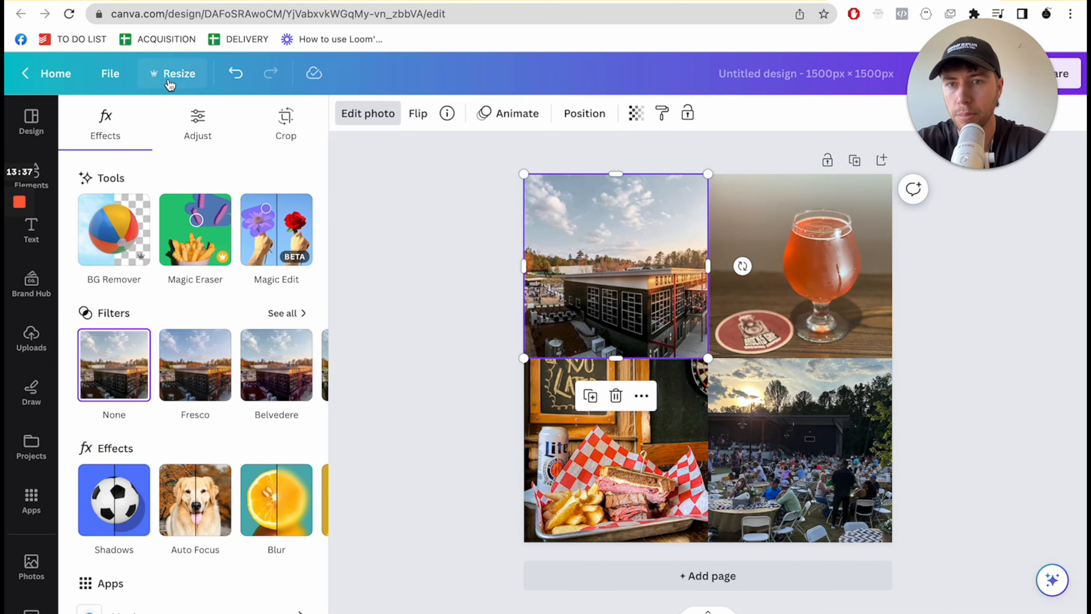
click(191, 122)
drag(221, 510, 241, 510)
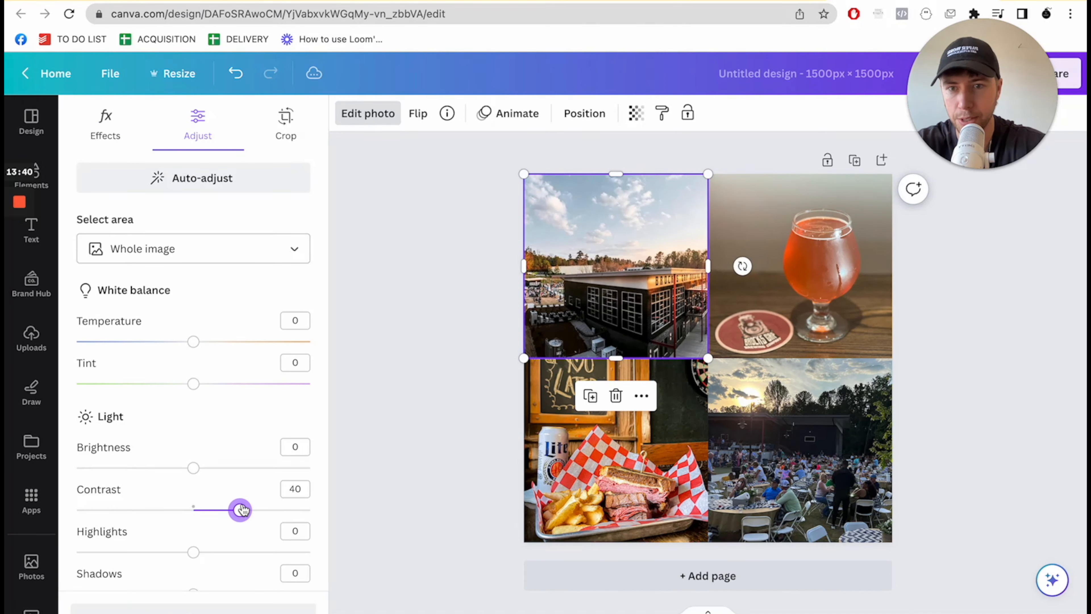
click(220, 468)
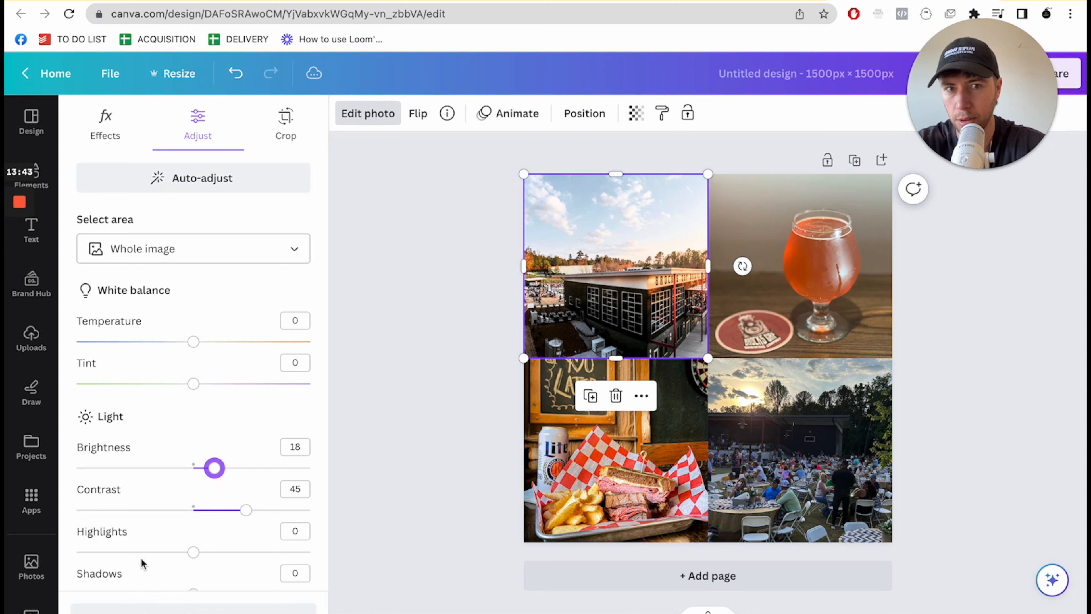
click(131, 552)
drag(127, 554, 138, 553)
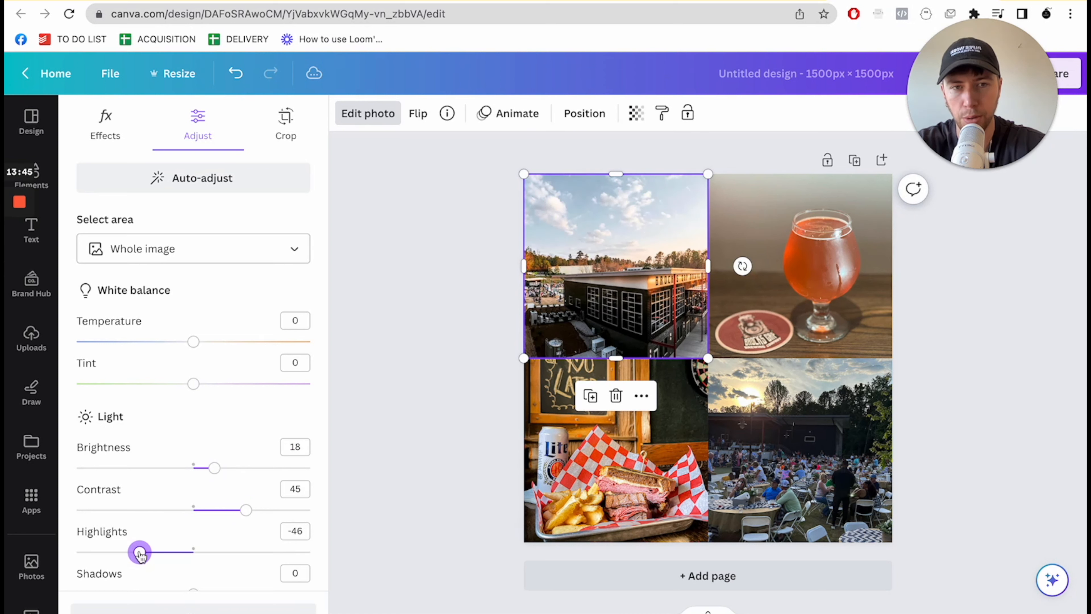
scroll(214, 517, down, 5)
drag(216, 583, 243, 579)
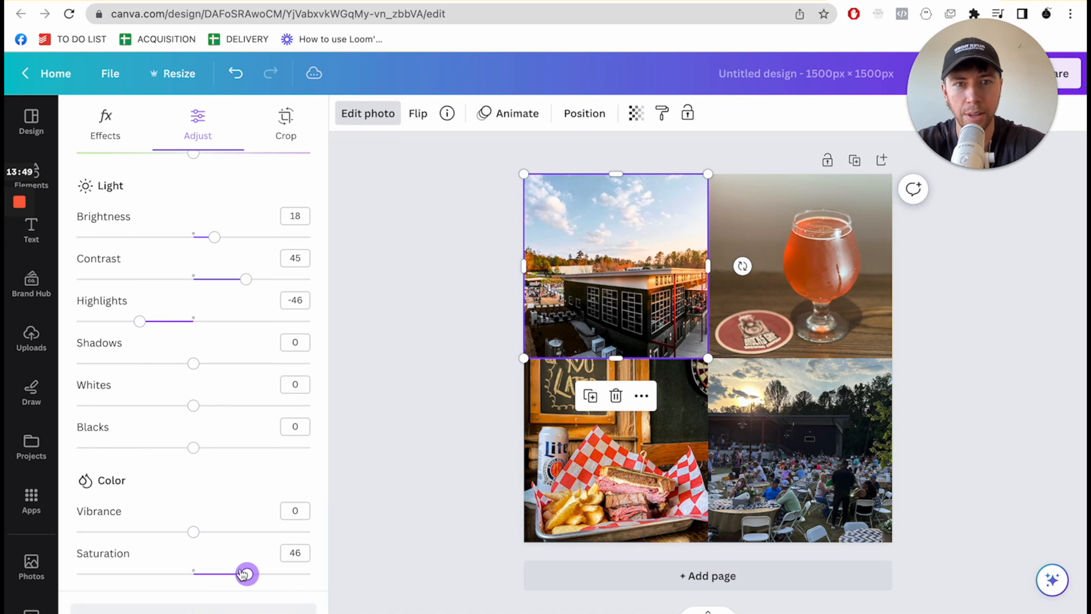
- Raise the food photo's saturation, set its brightness to 26 and contrast to 24, and lower its highlights
click(563, 503)
drag(220, 573, 249, 574)
scroll(242, 469, up, 1)
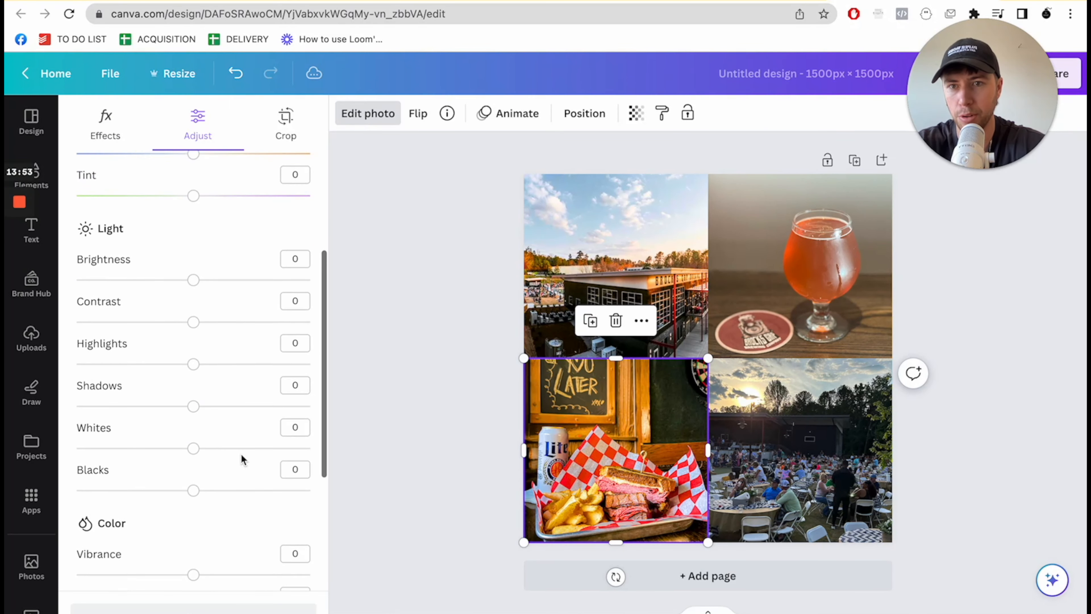
click(222, 280)
click(222, 322)
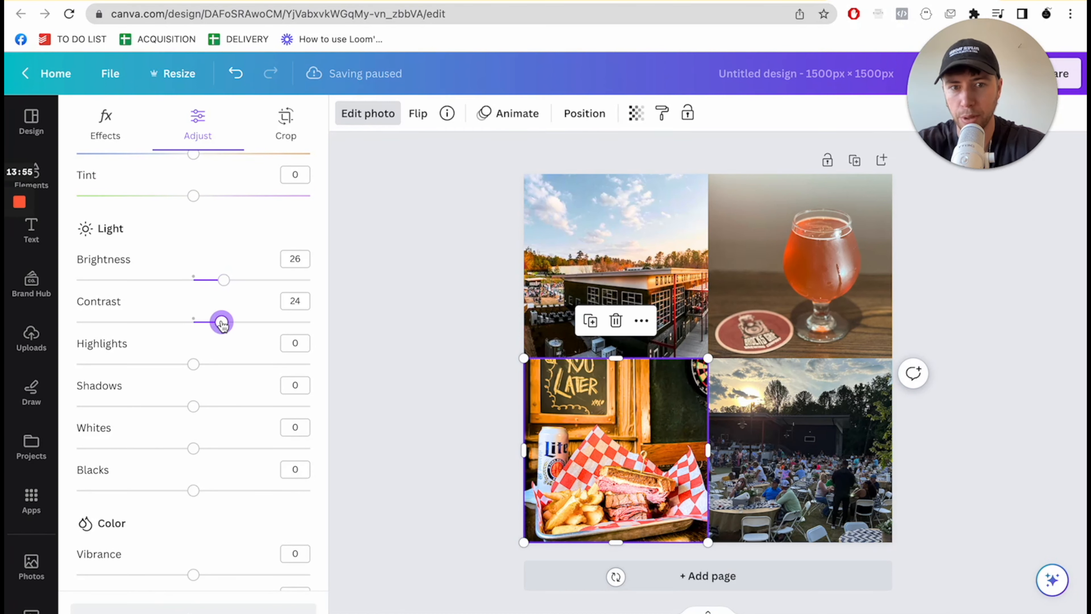
drag(174, 369, 115, 369)
- Set the beer photo's brightness to 46, contrast to 29 and highlights to -43, and raise its saturation
click(781, 296)
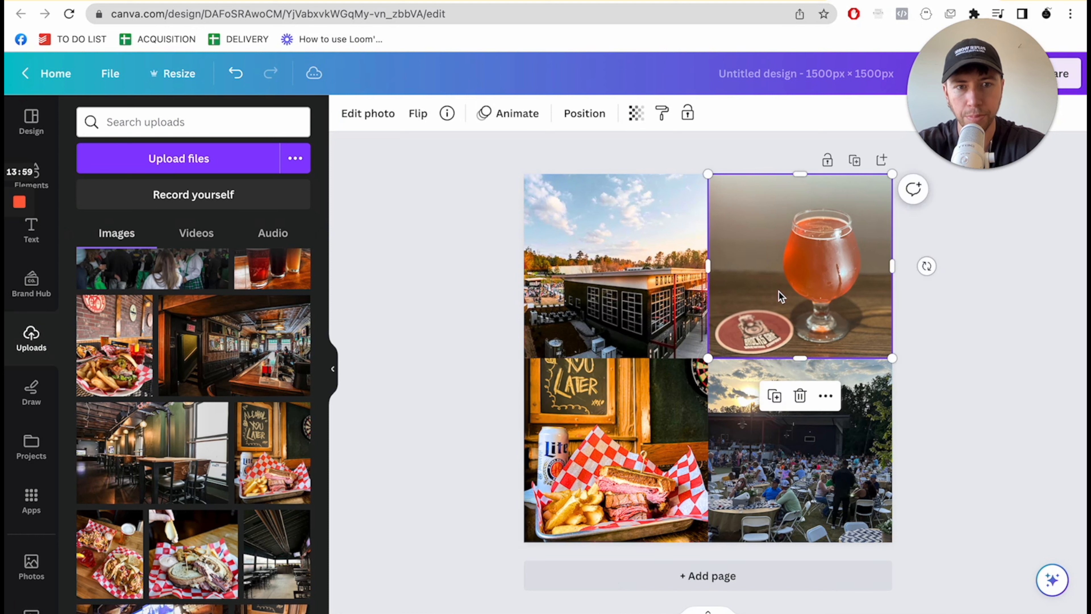
click(367, 114)
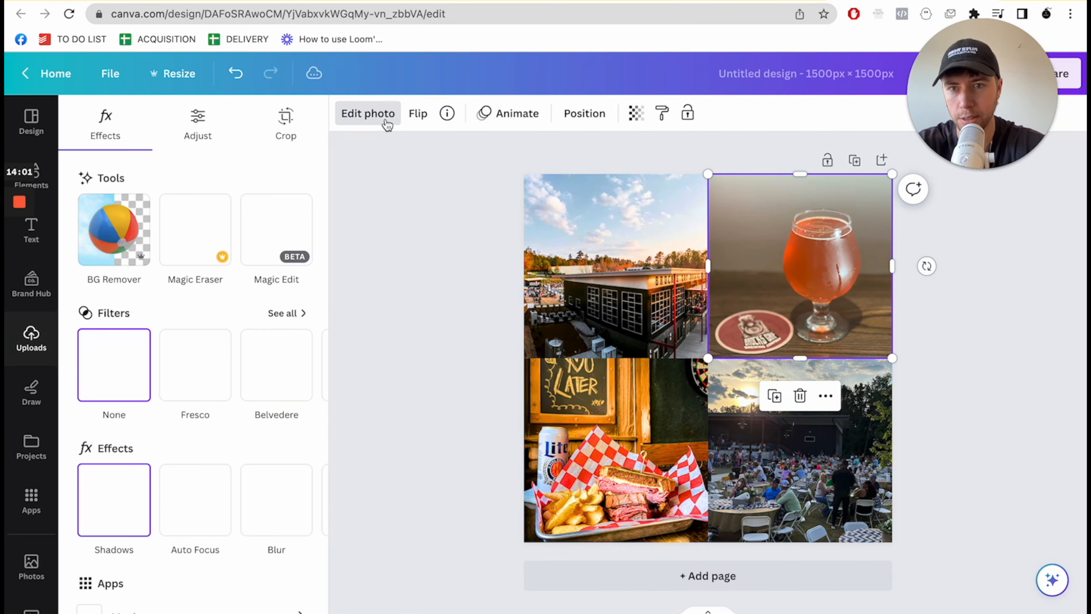
click(198, 122)
drag(233, 467, 250, 468)
drag(230, 509, 227, 515)
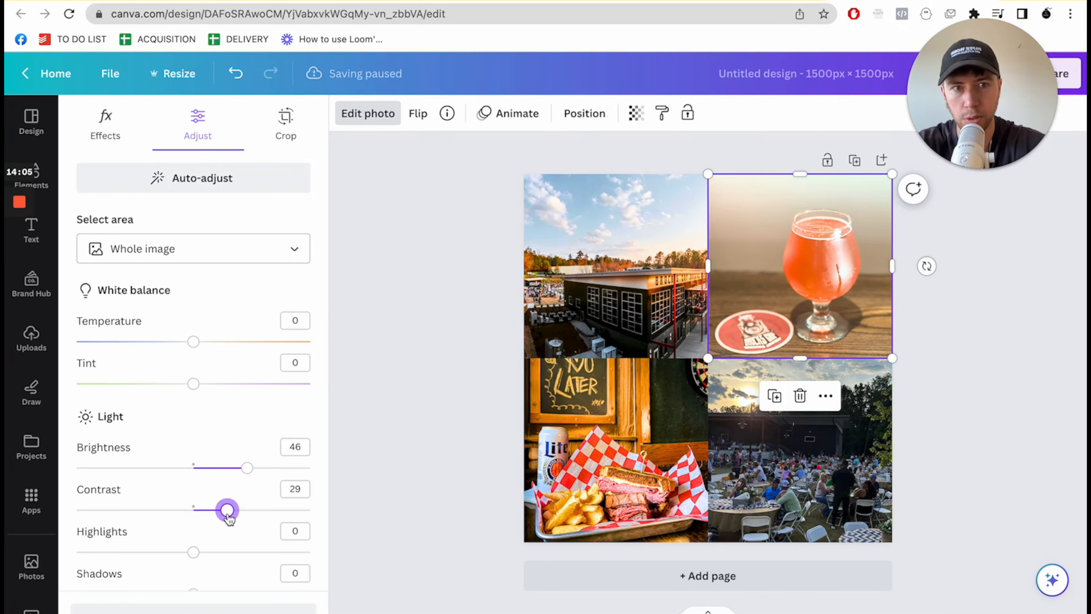
click(144, 551)
scroll(212, 511, down, 7)
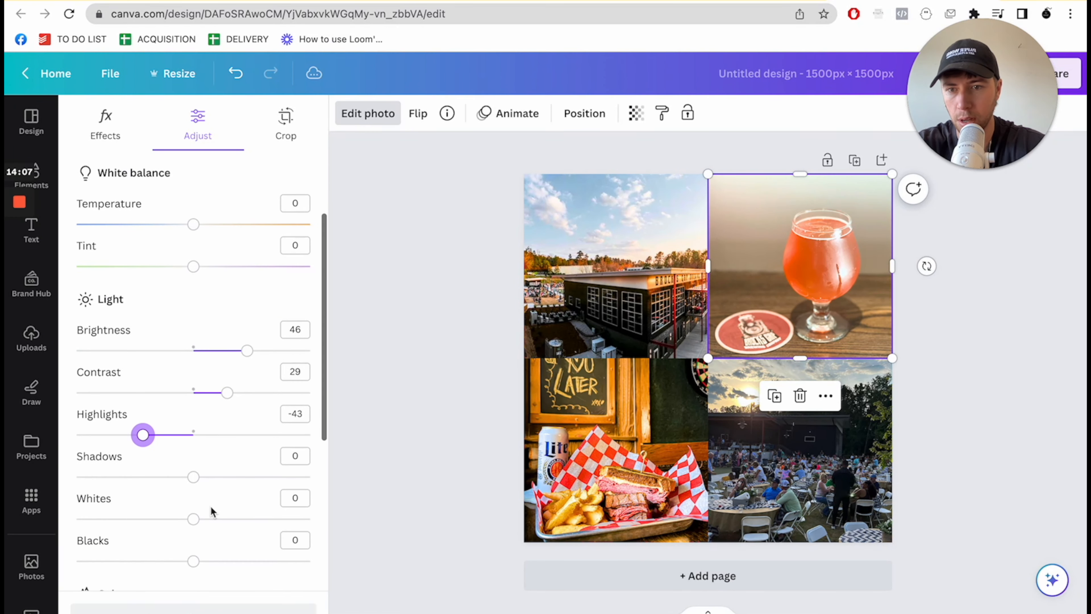
drag(217, 492, 240, 495)
- Set the outdoor crowd photo's brightness to 52, contrast to 45 and highlights to -71, and raise its saturation
click(715, 369)
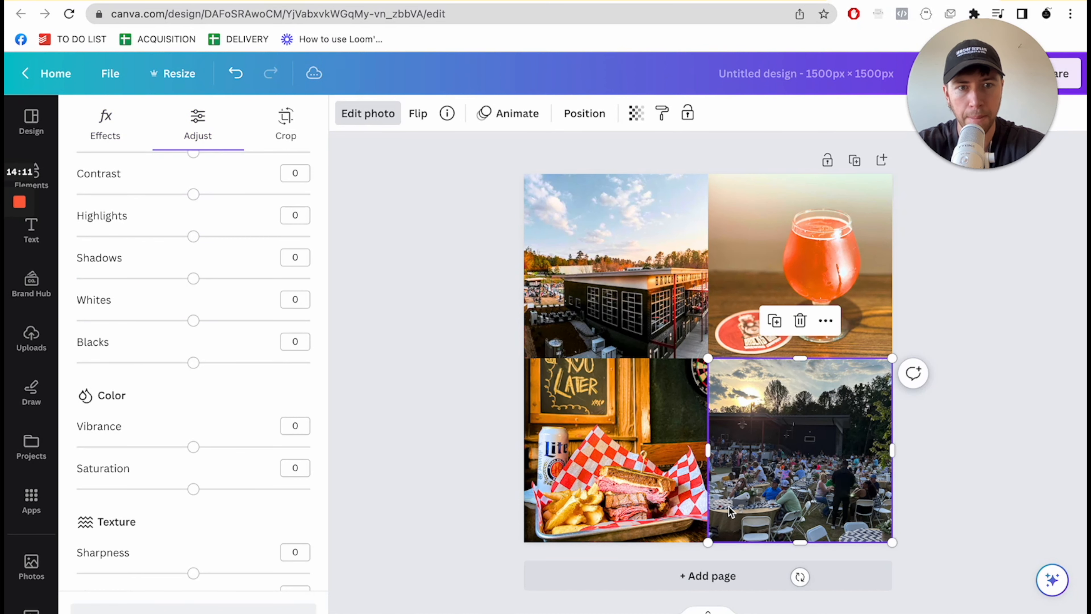
scroll(256, 263, up, 6)
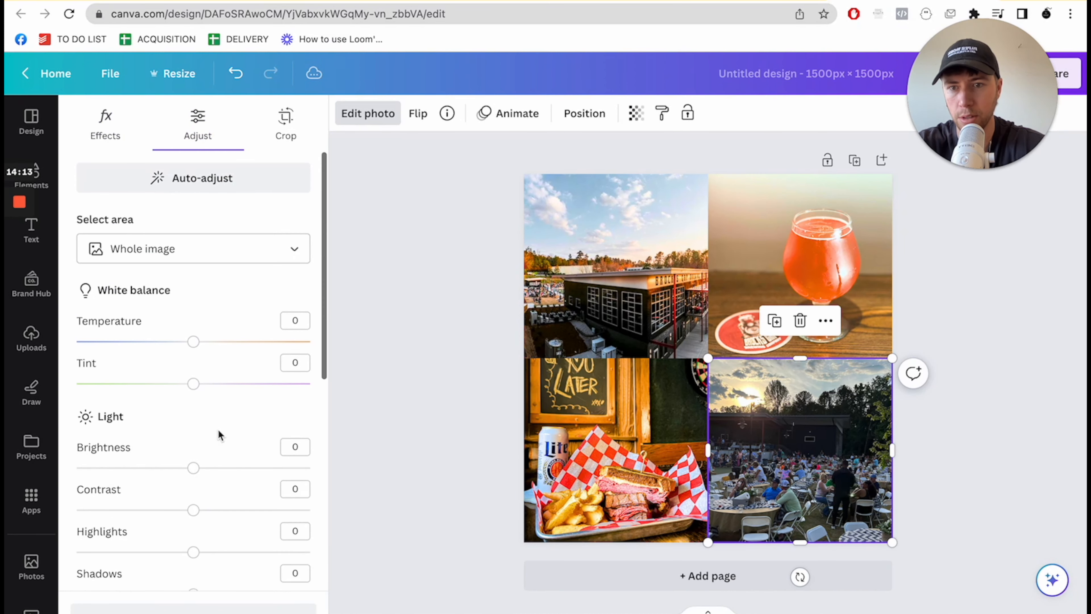
drag(226, 466, 256, 473)
drag(240, 510, 238, 511)
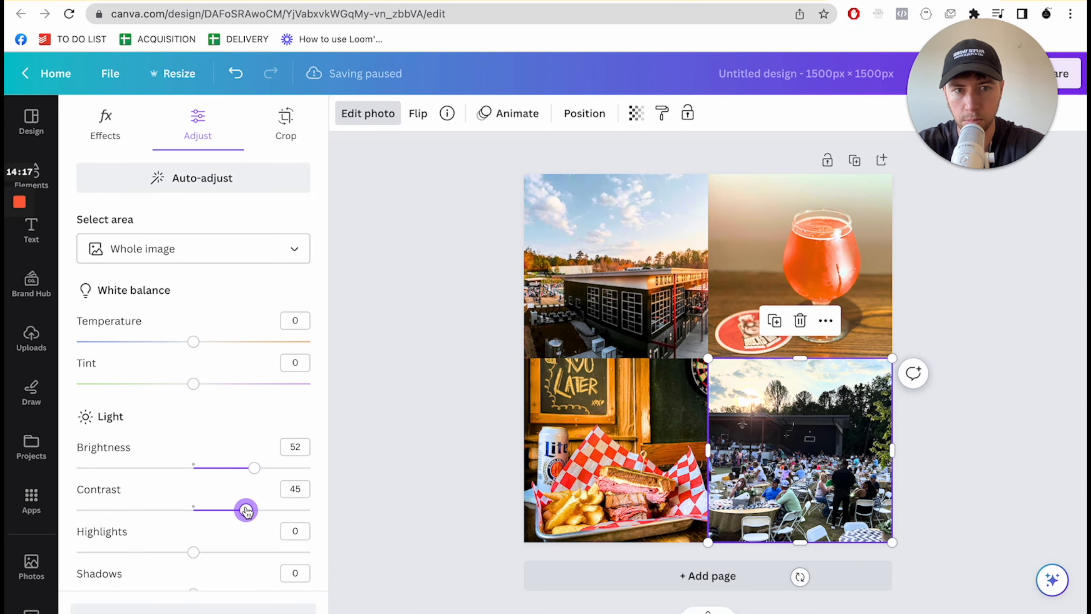
drag(137, 556, 111, 554)
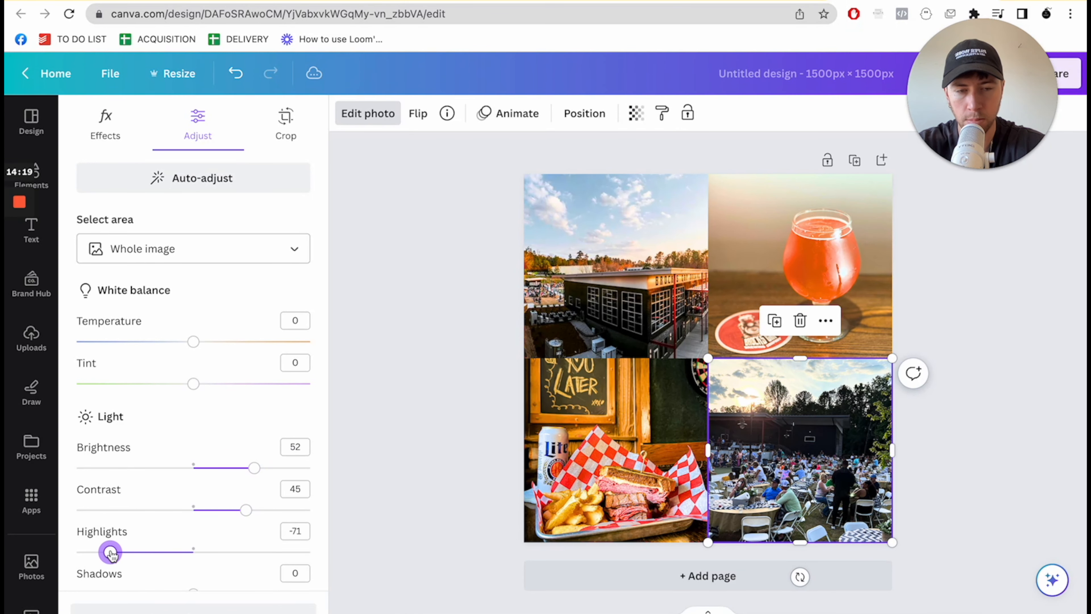
scroll(242, 473, down, 5)
drag(232, 534, 263, 535)
click(425, 481)
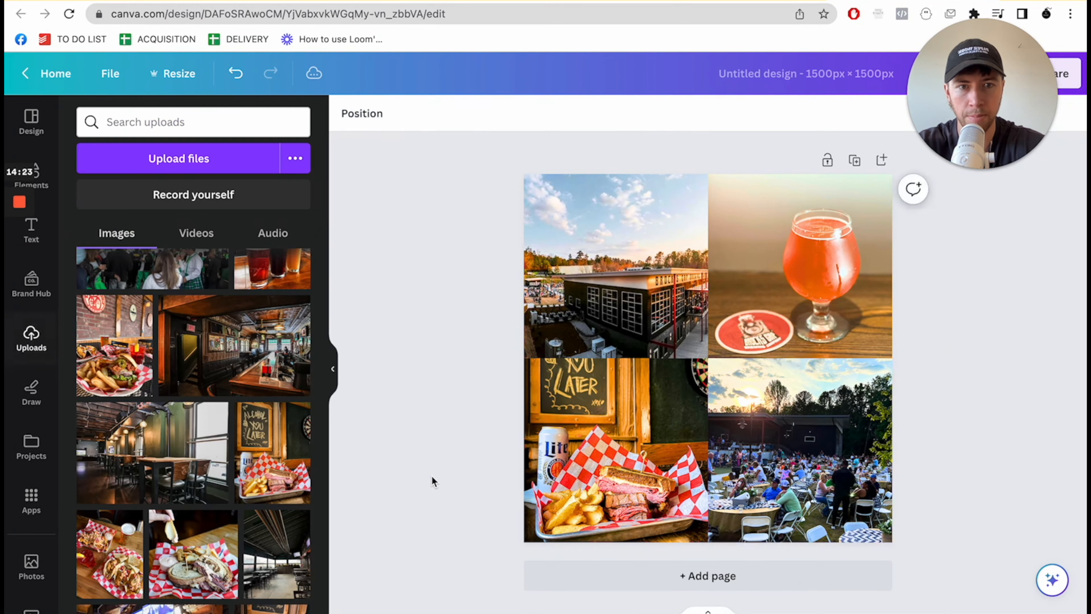
- Shrink all four photos from their inner corners to leave an even white gap between them at the canvas centre
key(ctrl+plus)
key(ctrl+plus)
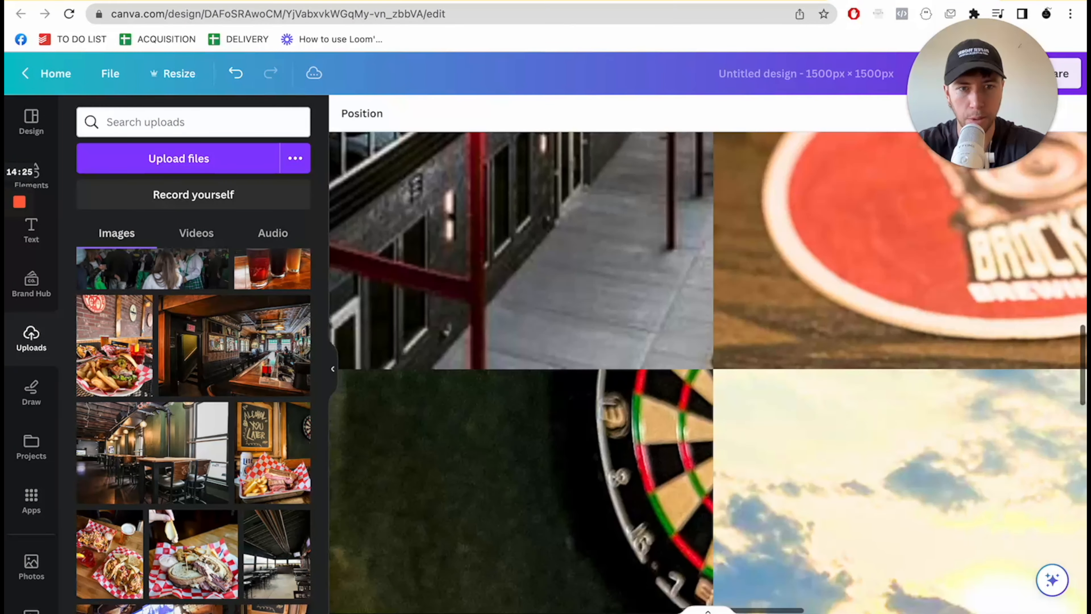
click(823, 453)
drag(713, 368, 743, 398)
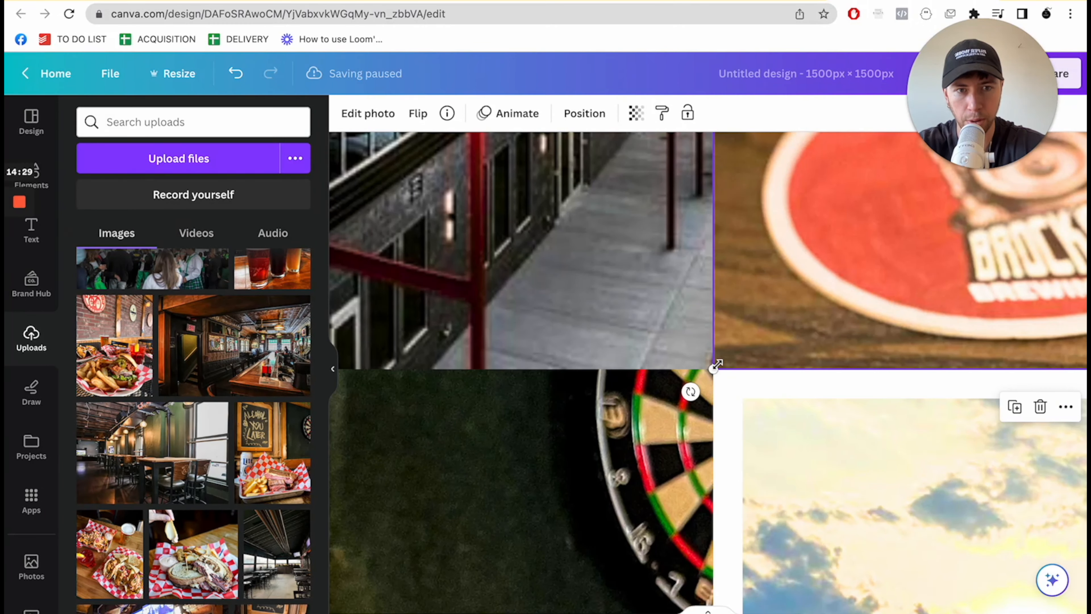
drag(734, 347, 684, 399)
click(669, 339)
click(698, 400)
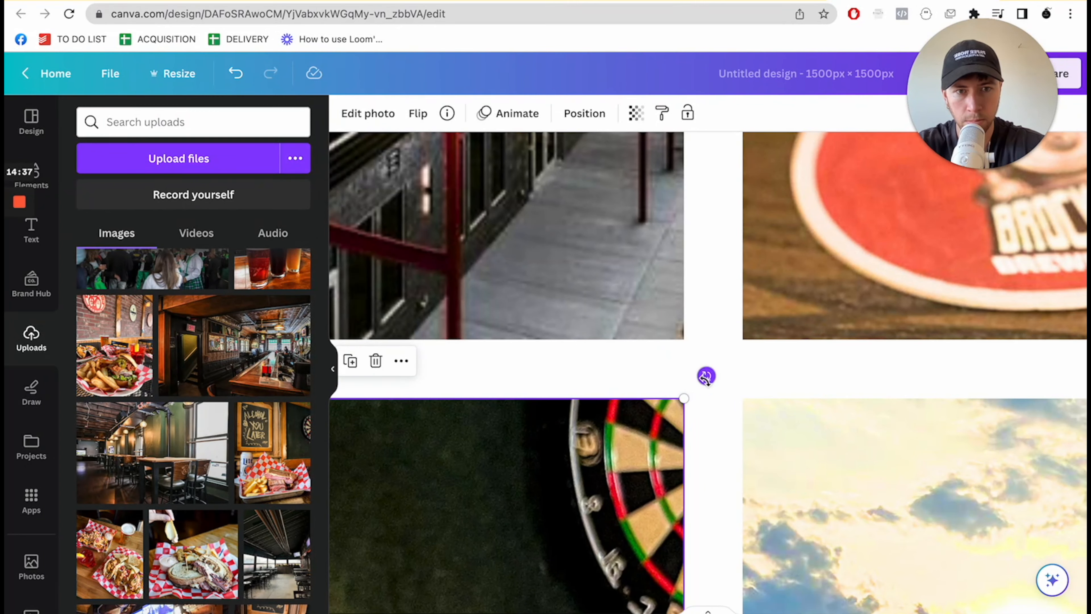
click(709, 407)
mouse_move(906, 612)
mouse_down()
mouse_move(861, 612)
mouse_move(909, 605)
mouse_up()
click(910, 606)
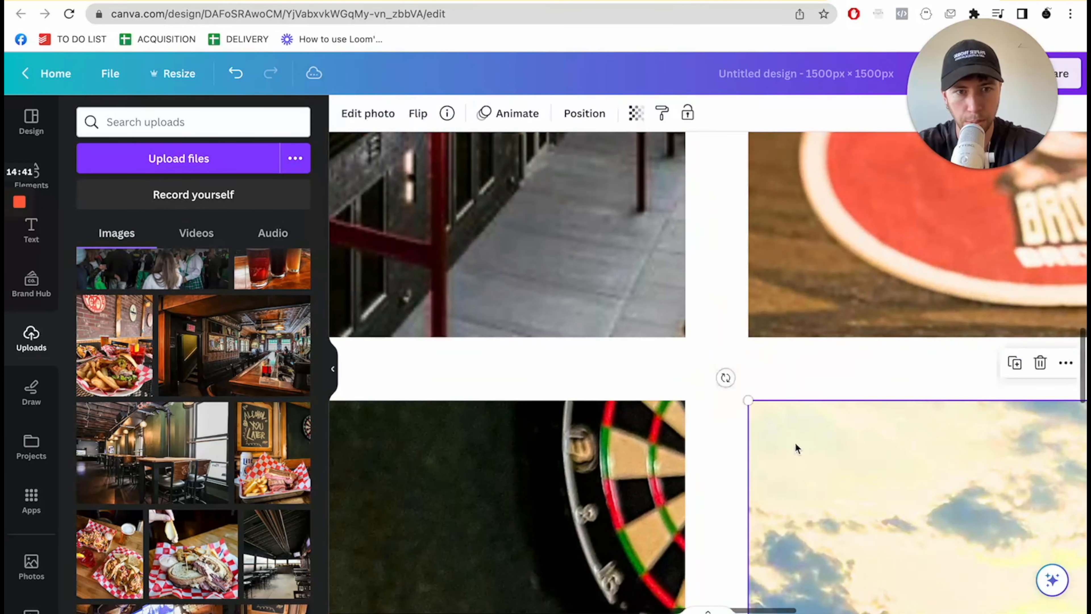
- Enlarge all four photos from their inner corners to narrow the white gap between them at the canvas centre
drag(748, 396, 738, 390)
click(678, 415)
drag(682, 404, 697, 387)
click(647, 301)
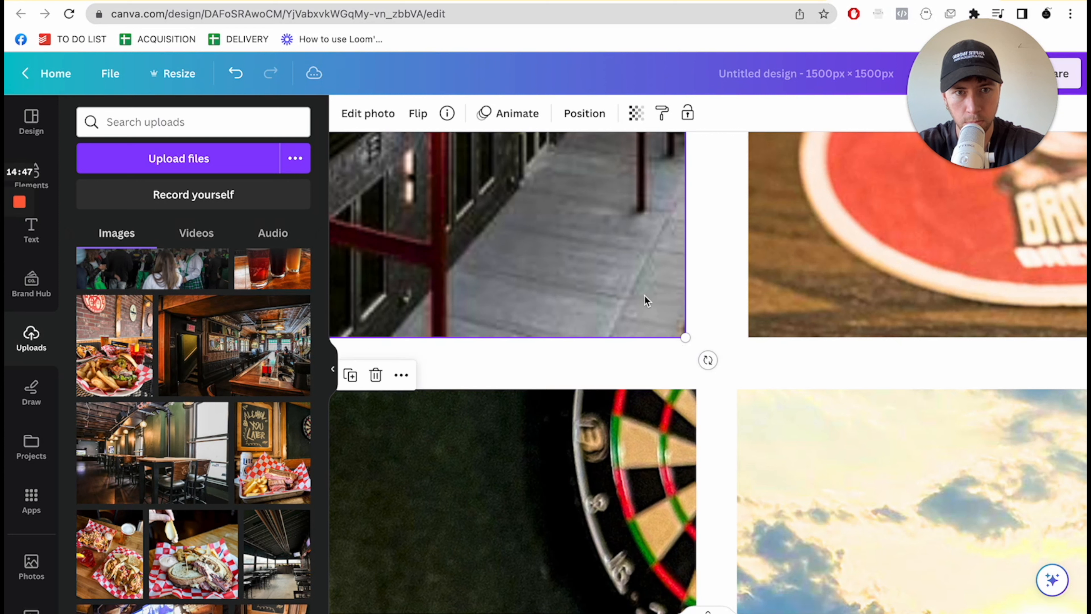
drag(690, 340, 736, 348)
click(806, 309)
scroll(721, 412, down, 10)
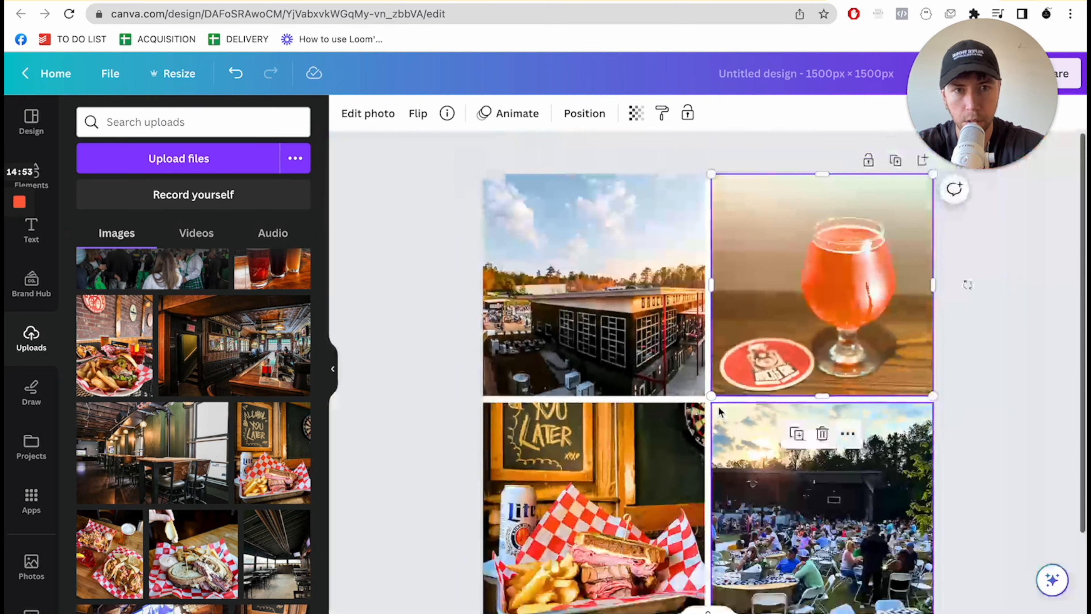
click(967, 368)
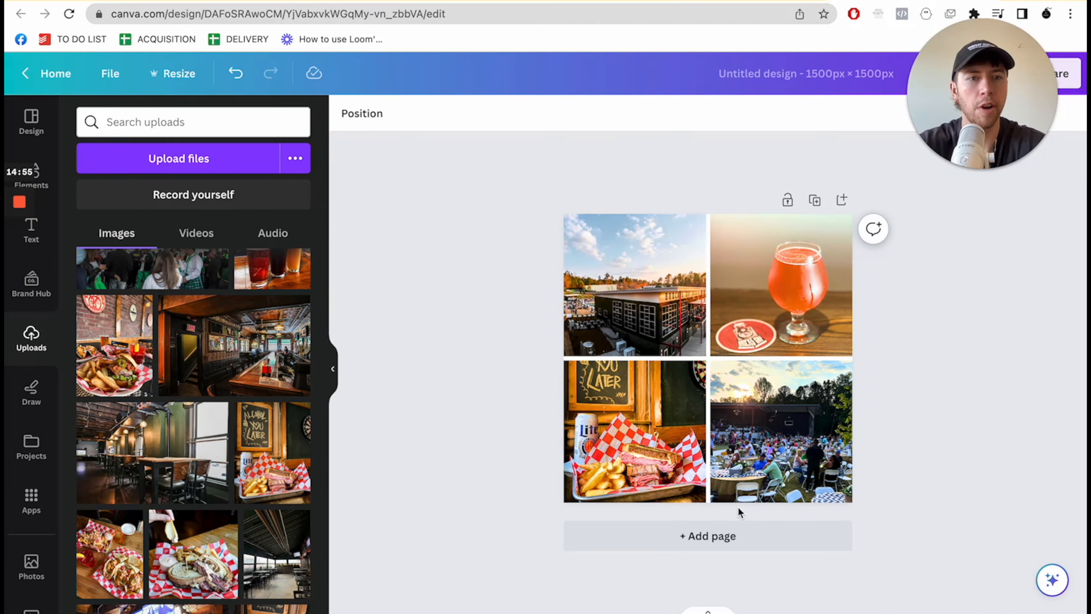
- Switch to the "Full runthrough FB ad build" Google Docs document and check the next build step
mouse_move(982, 144)
drag(981, 144, 323, 523)
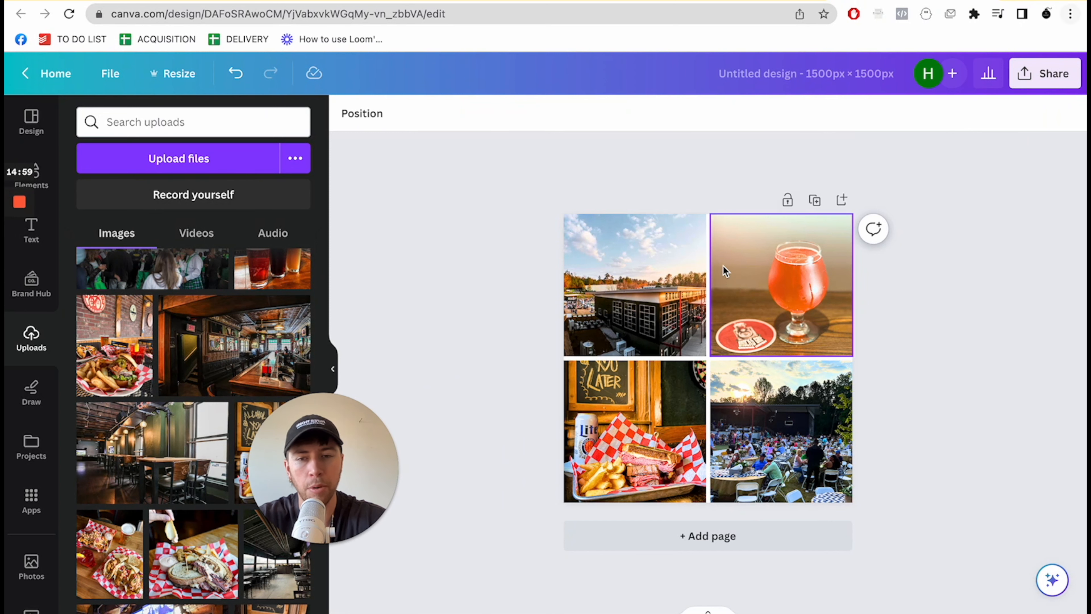
click(65, 3)
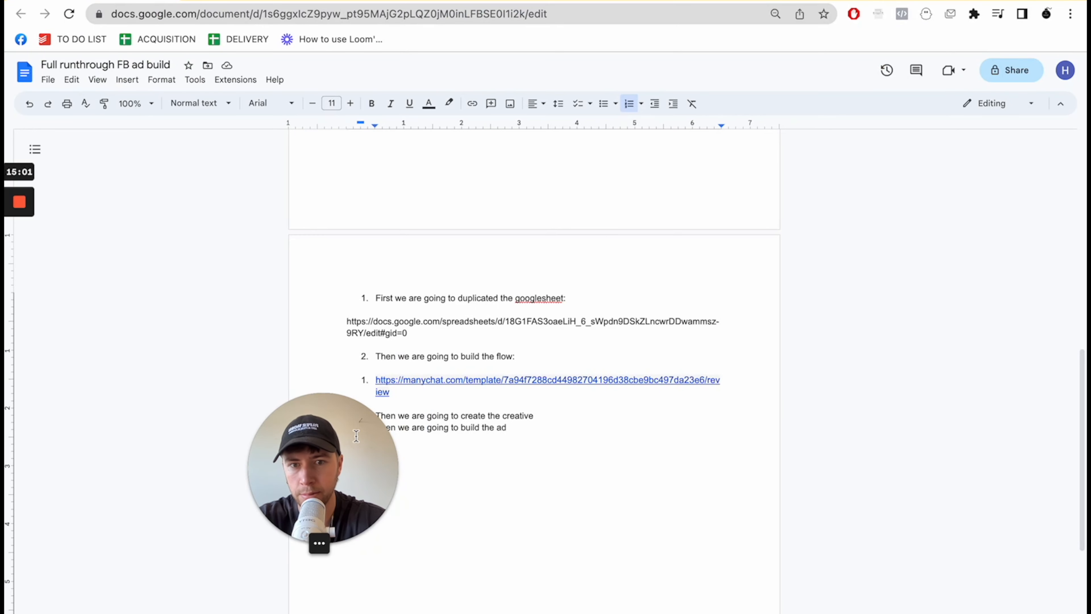
drag(337, 447, 276, 468)
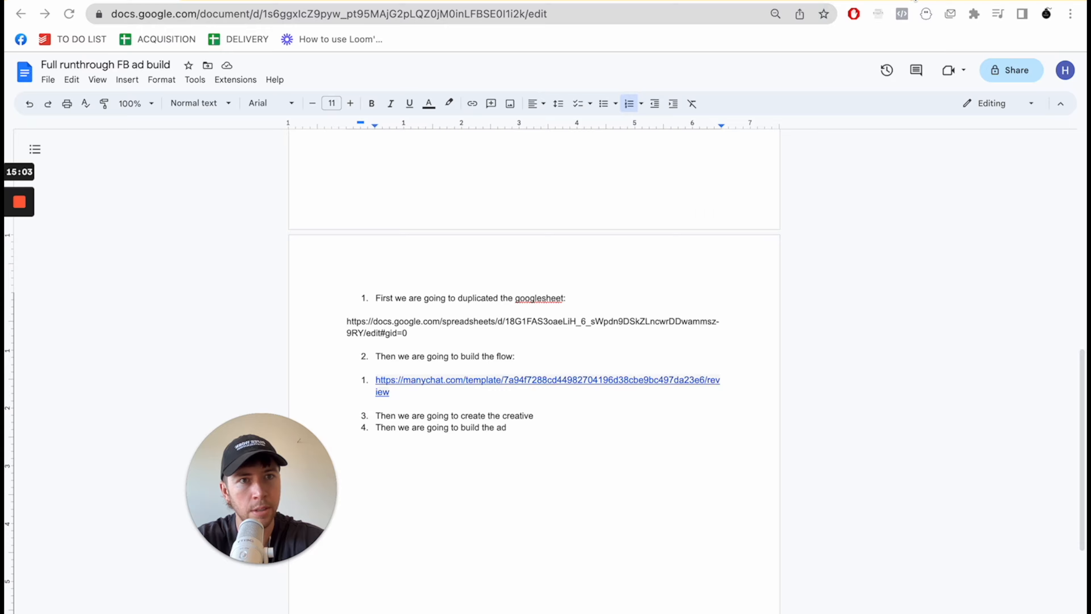
- Open Facebook Ads Manager in a new browser tab
click(915, 0)
key(ctrl+t)
text(ads)
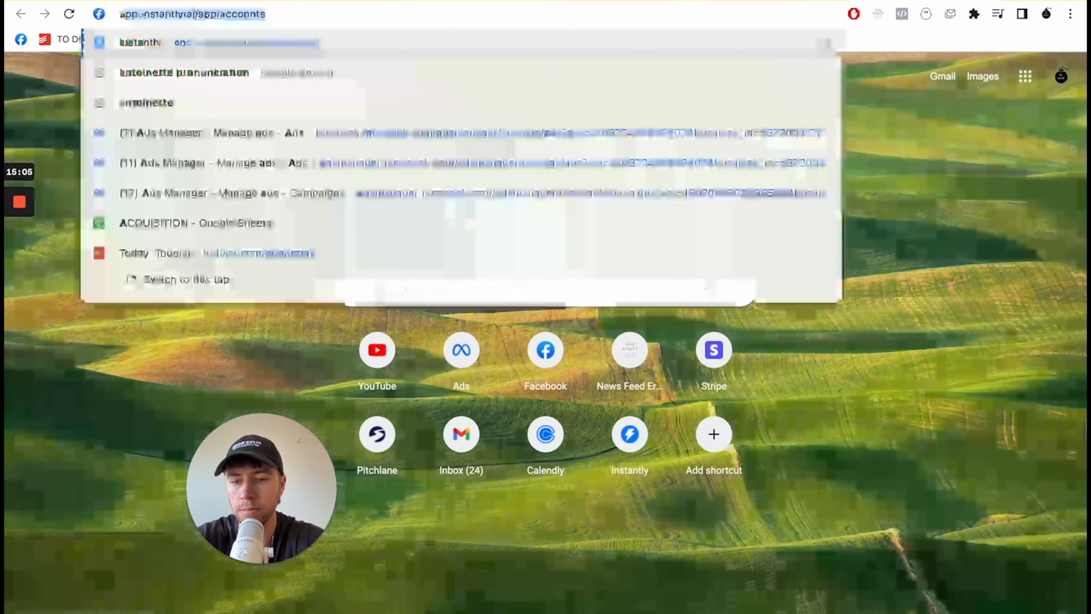
click(375, 203)
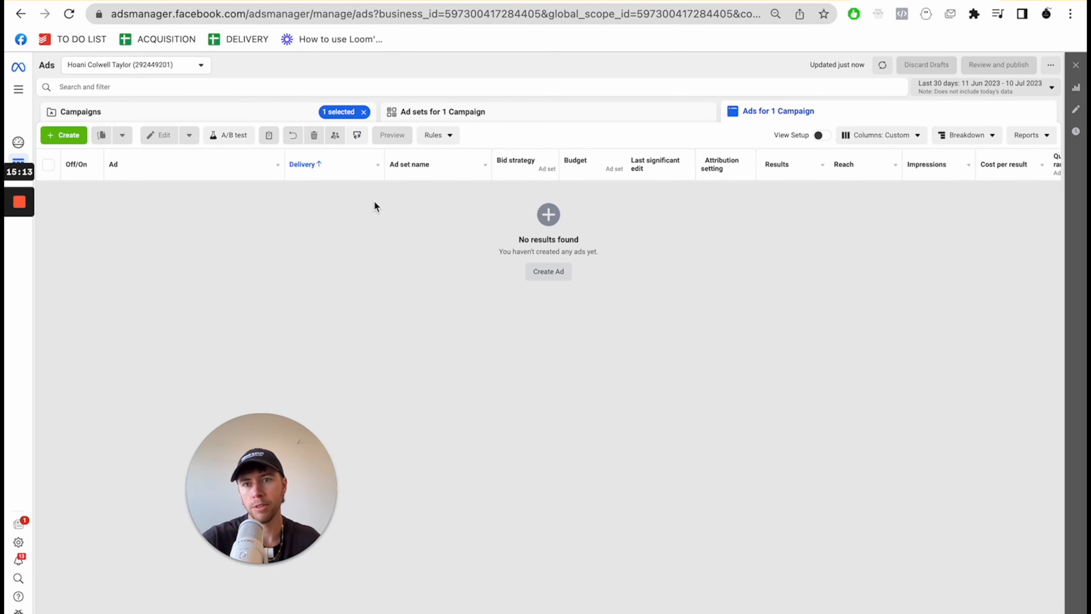
- Switch to the Be Social FBM Clients ad account
click(93, 65)
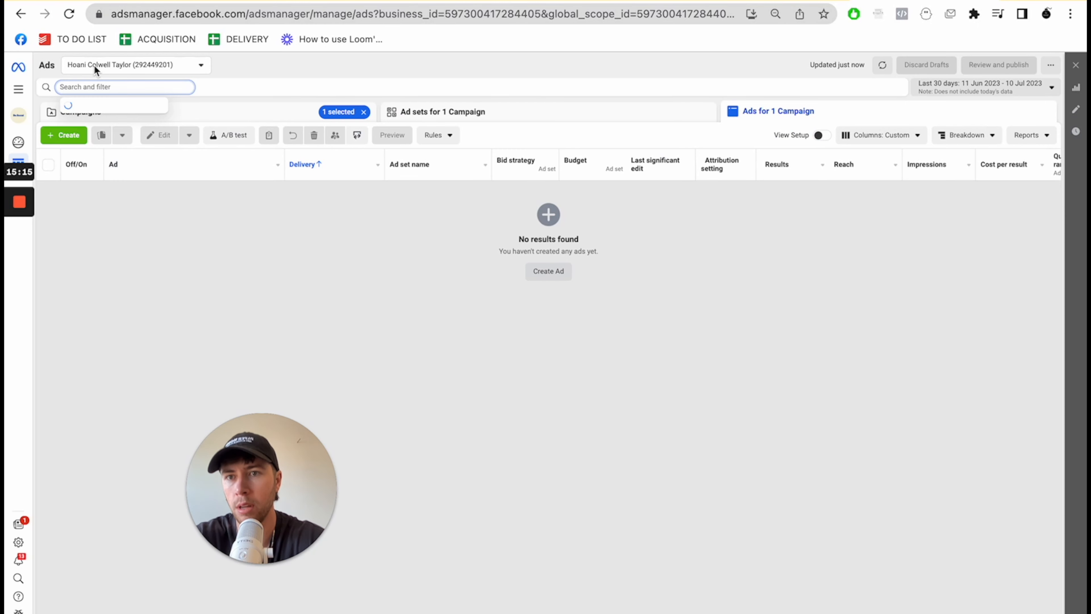
click(348, 65)
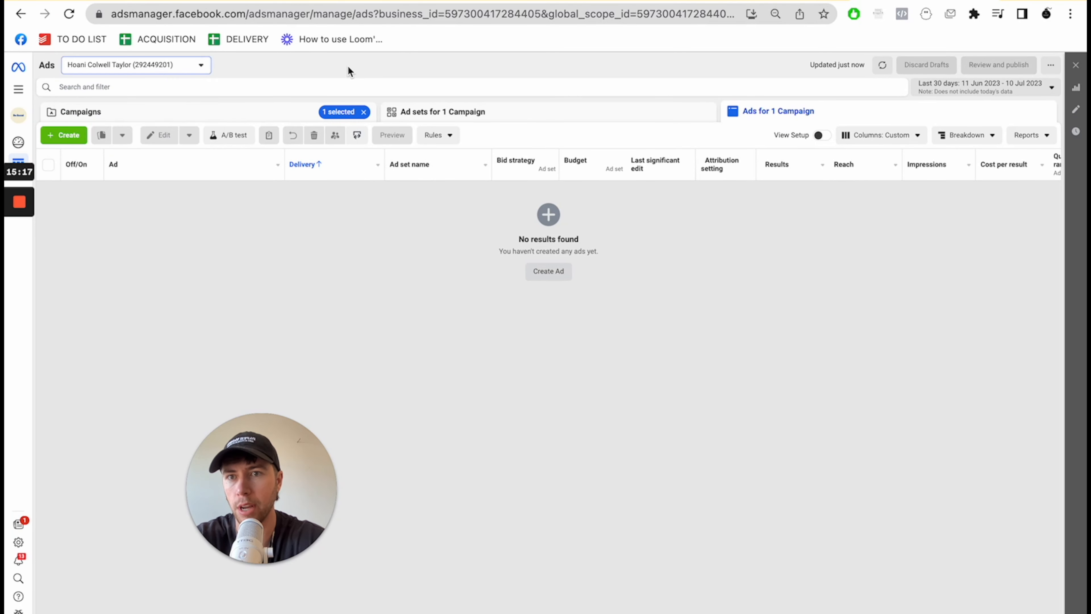
click(160, 69)
text(be)
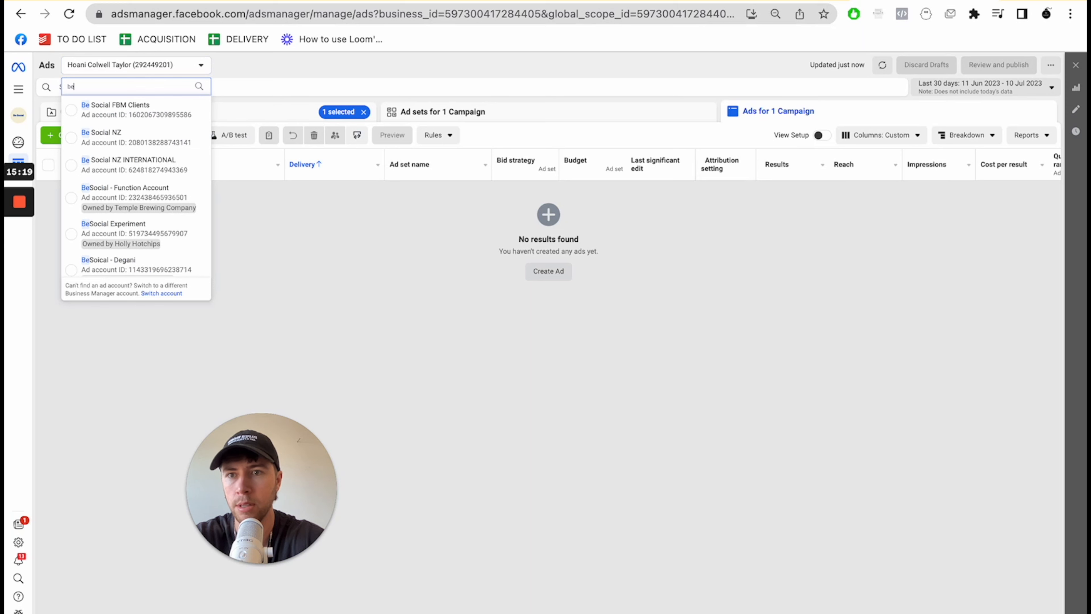
click(74, 114)
drag(279, 495, 1011, 208)
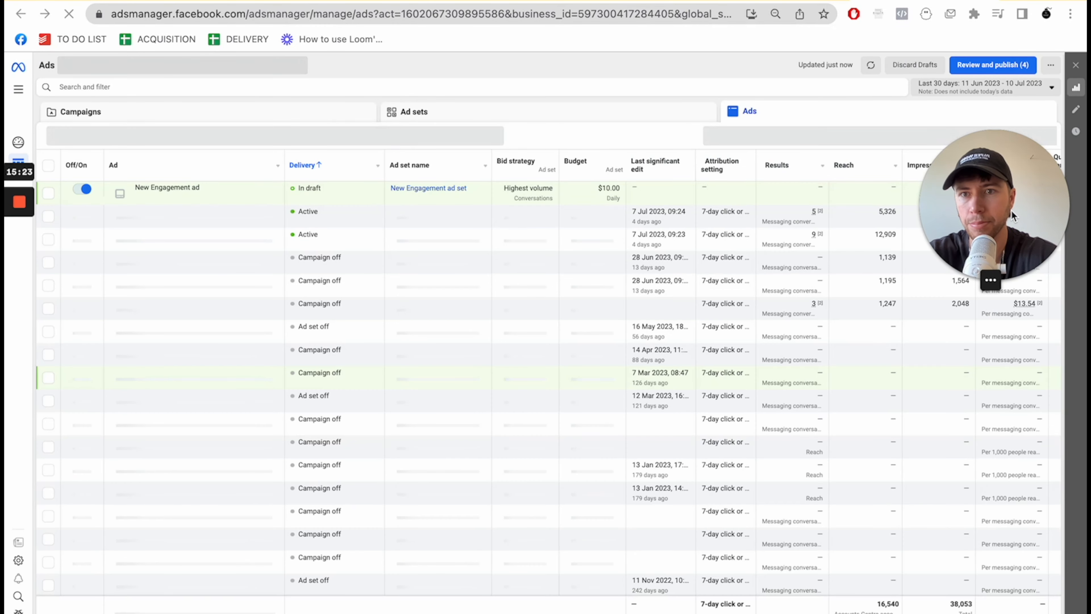
- Create a new campaign with the Engagement objective and the manual engagement campaign setup
click(275, 117)
drag(935, 153, 472, 395)
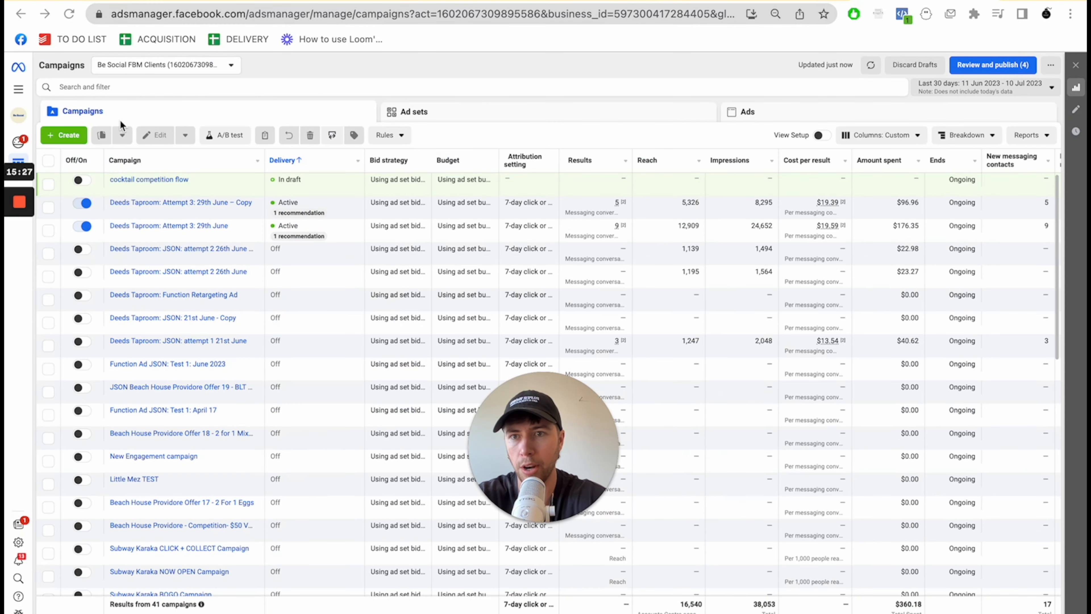
click(69, 135)
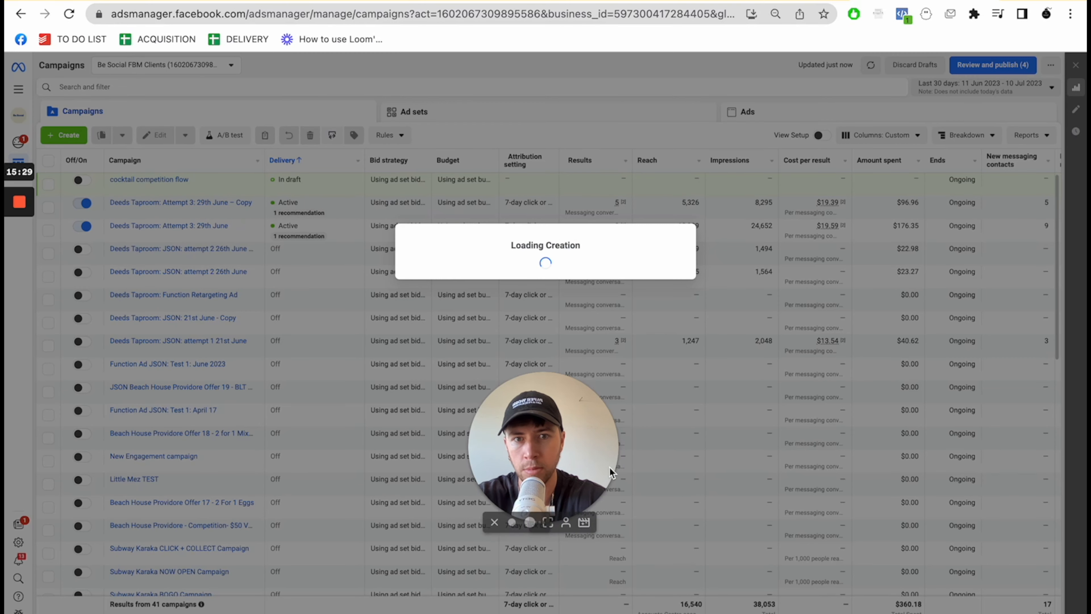
drag(532, 425, 127, 453)
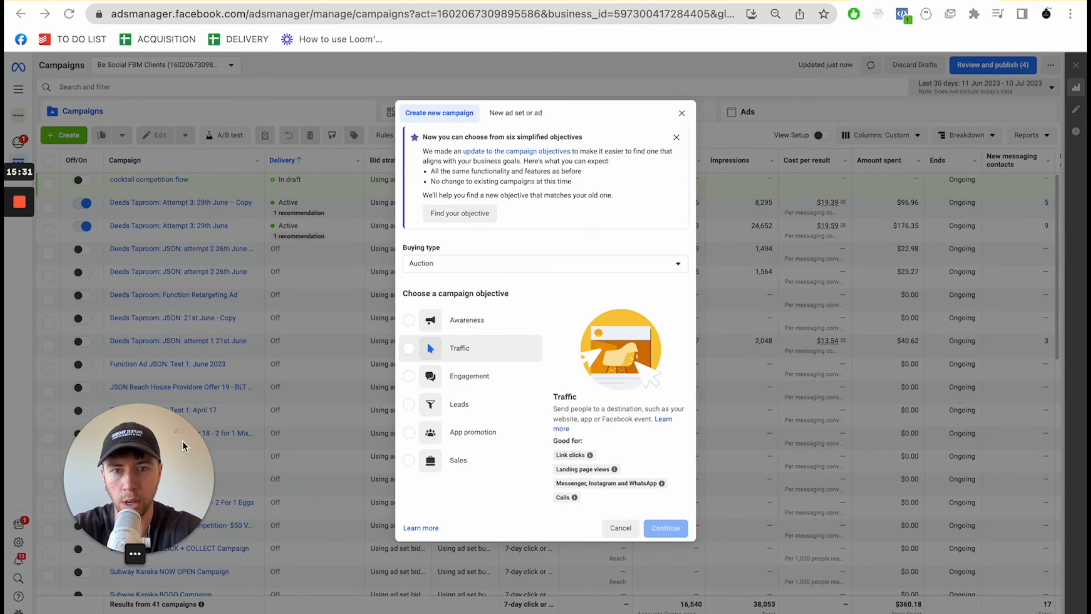
click(414, 378)
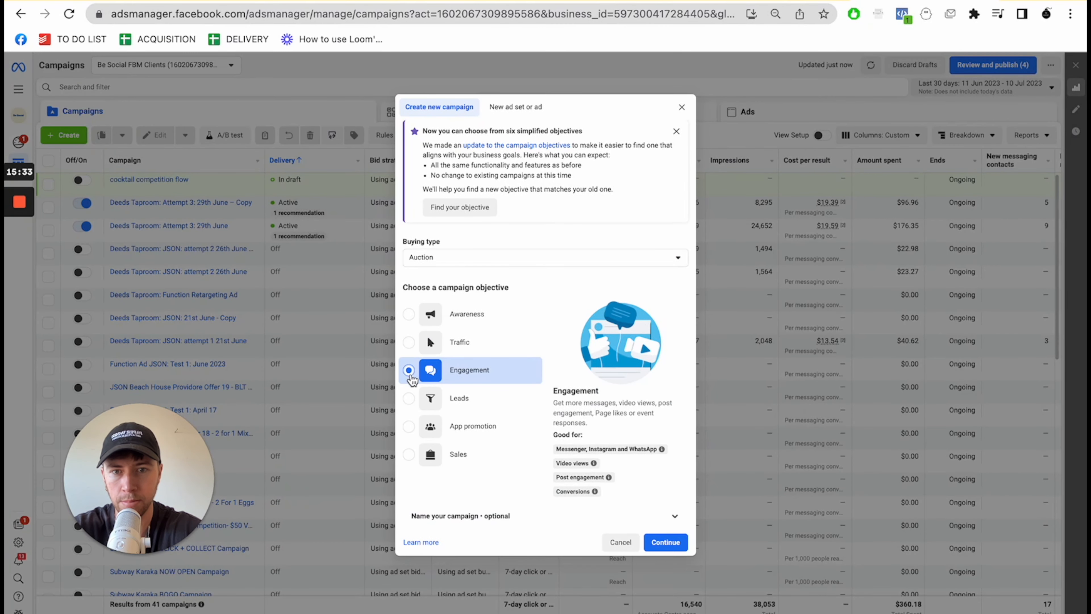
click(668, 550)
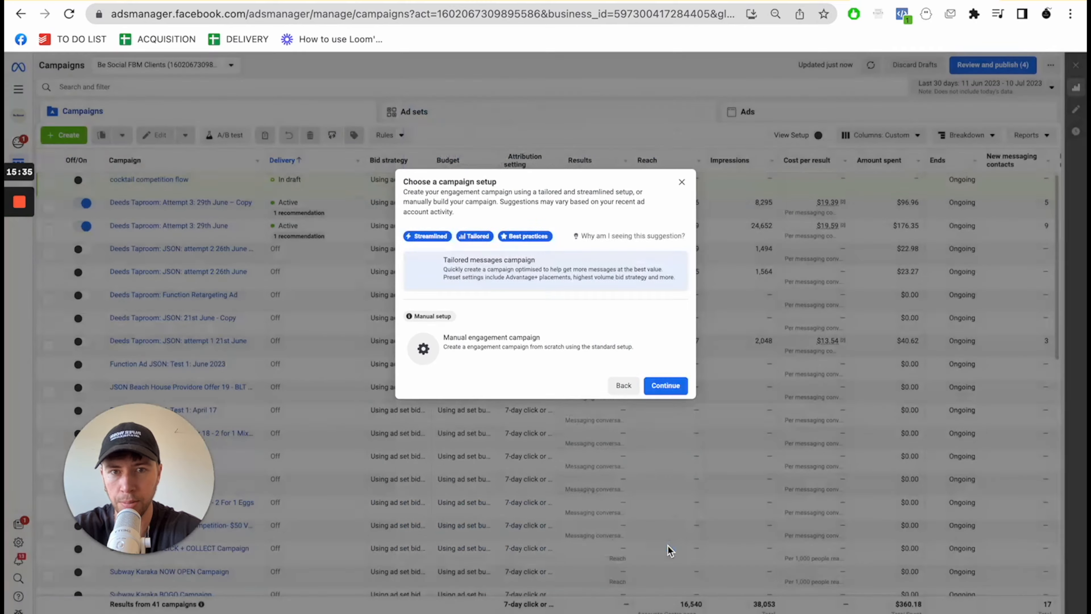
click(484, 359)
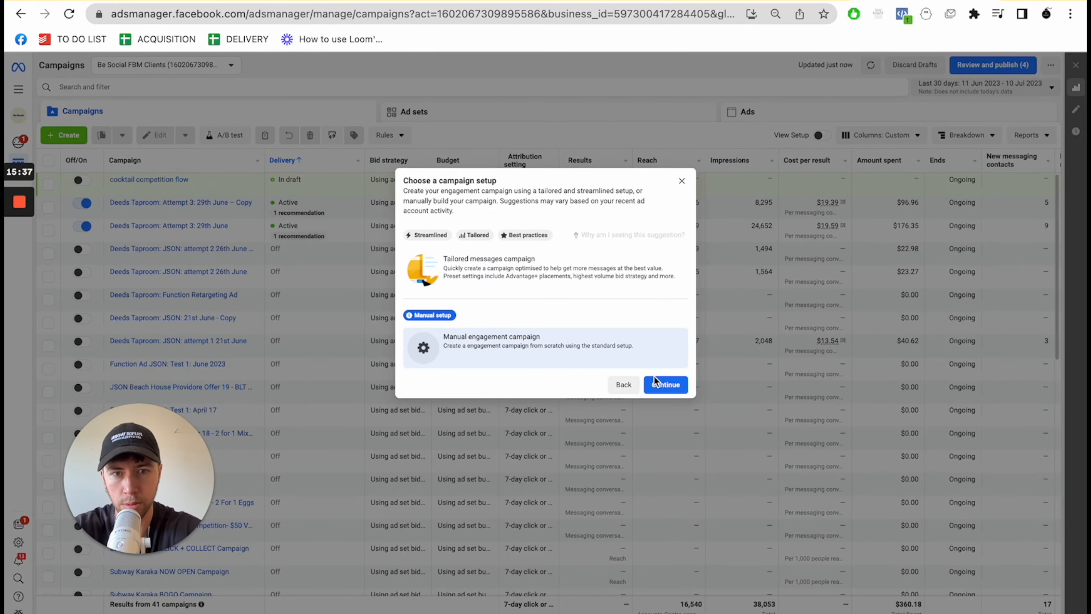
click(661, 388)
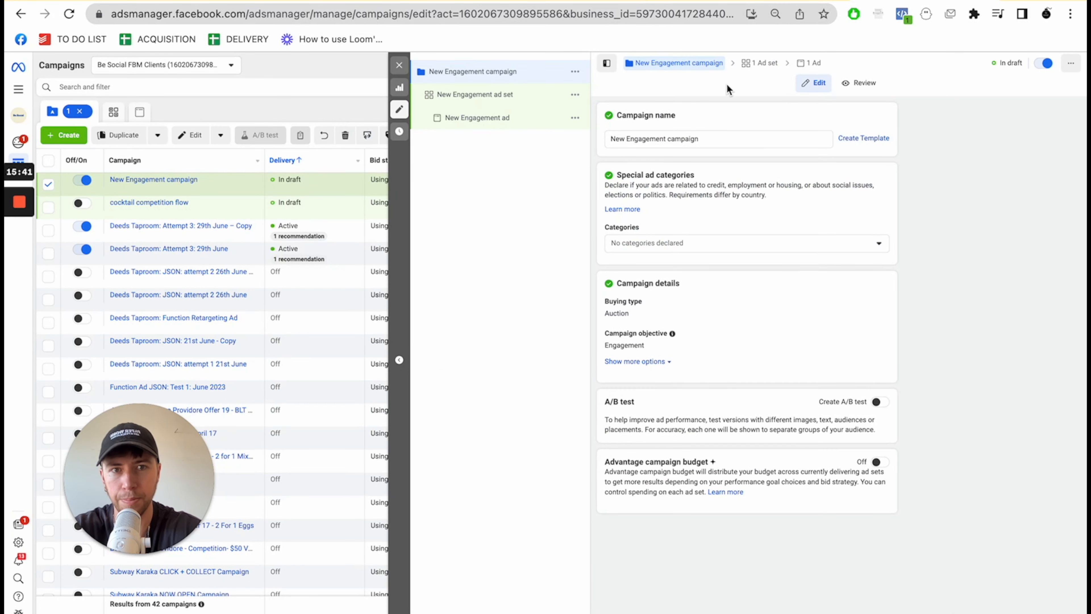
- Name the campaign "Cajun Crab: Function ad test 1" and continue to its ad set
triple_click(644, 141)
text(Cajun Crab: Function ad test 1)
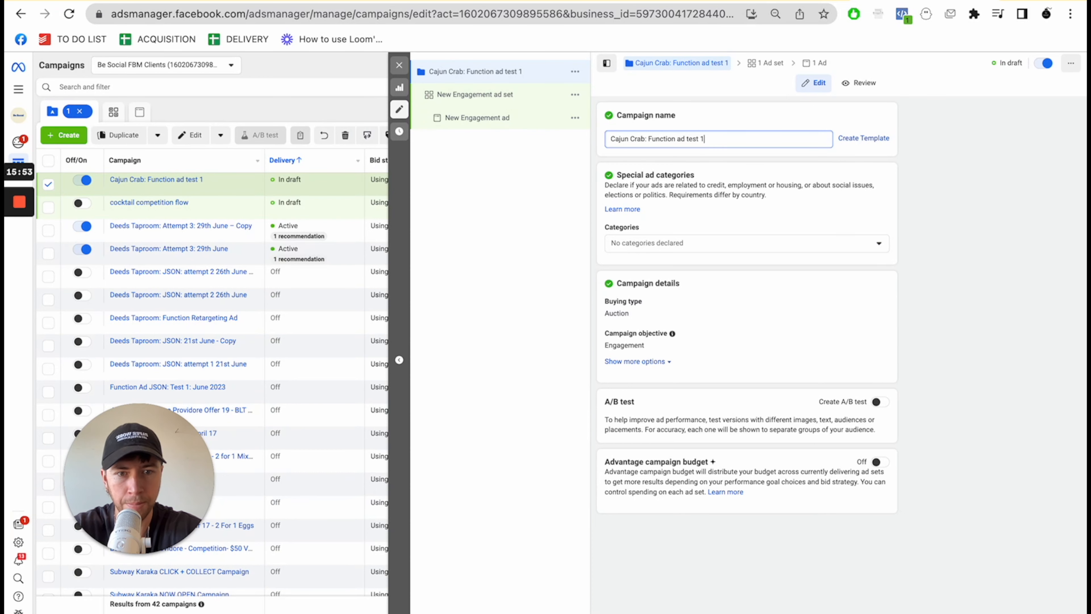
click(1061, 612)
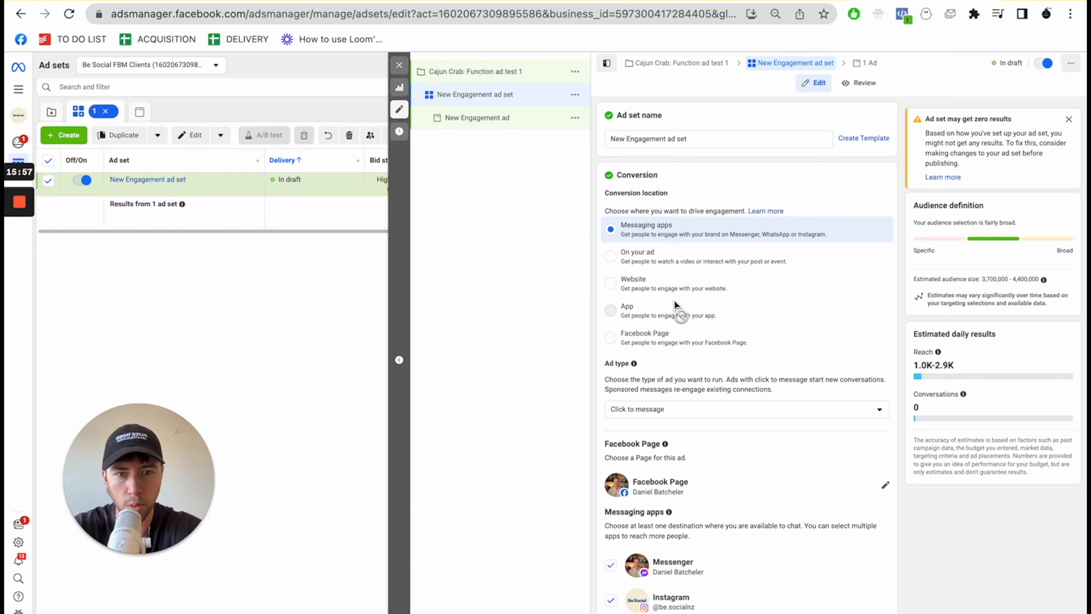
- Set the Facebook Page of the ad set to Cajun Crab
scroll(674, 303, down, 2)
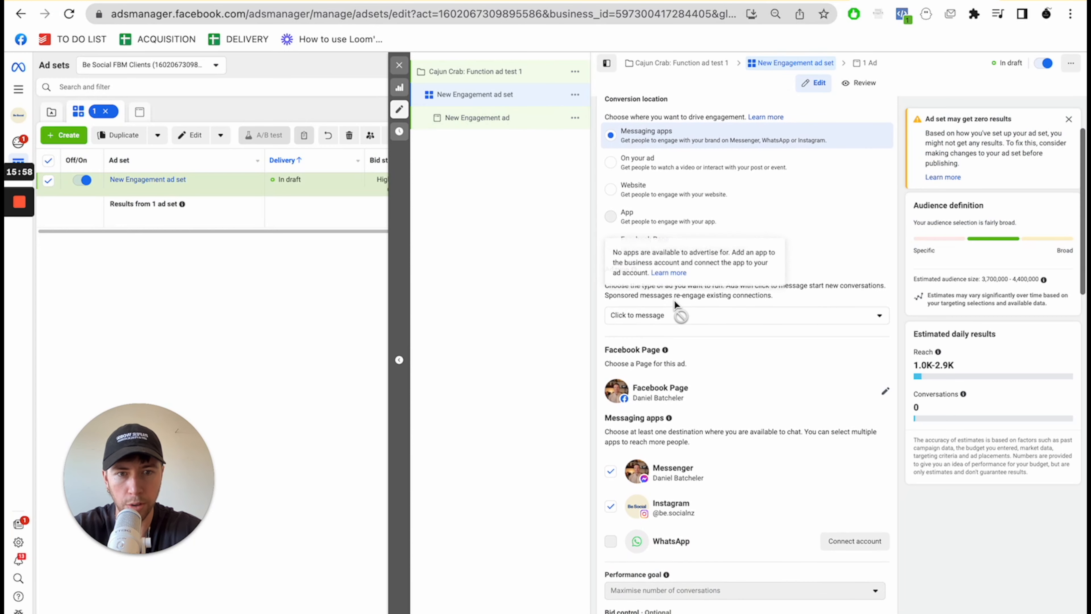
click(884, 391)
text(caj)
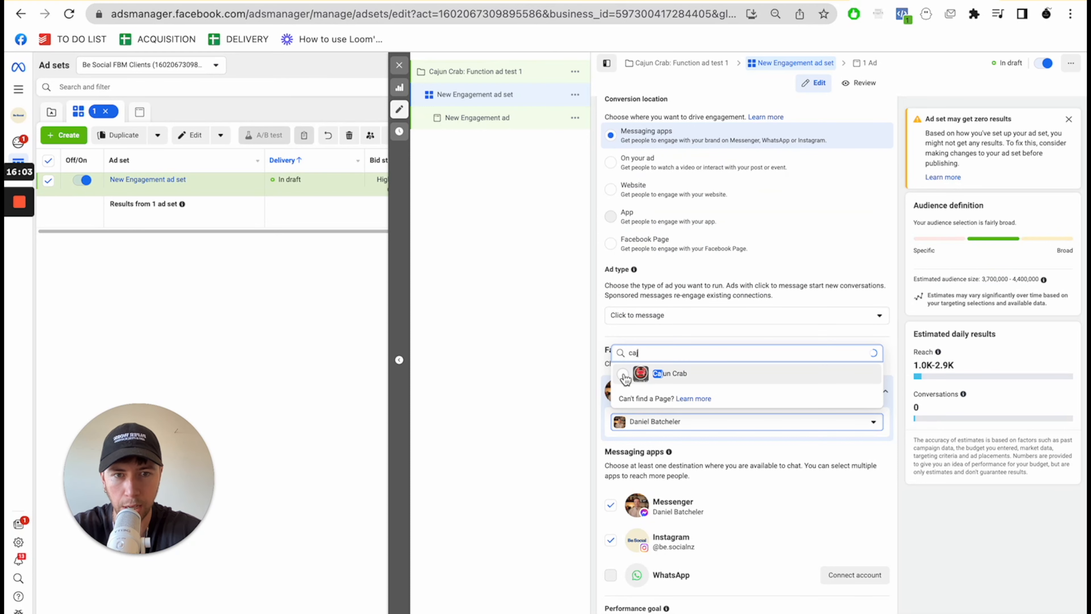
key(Return)
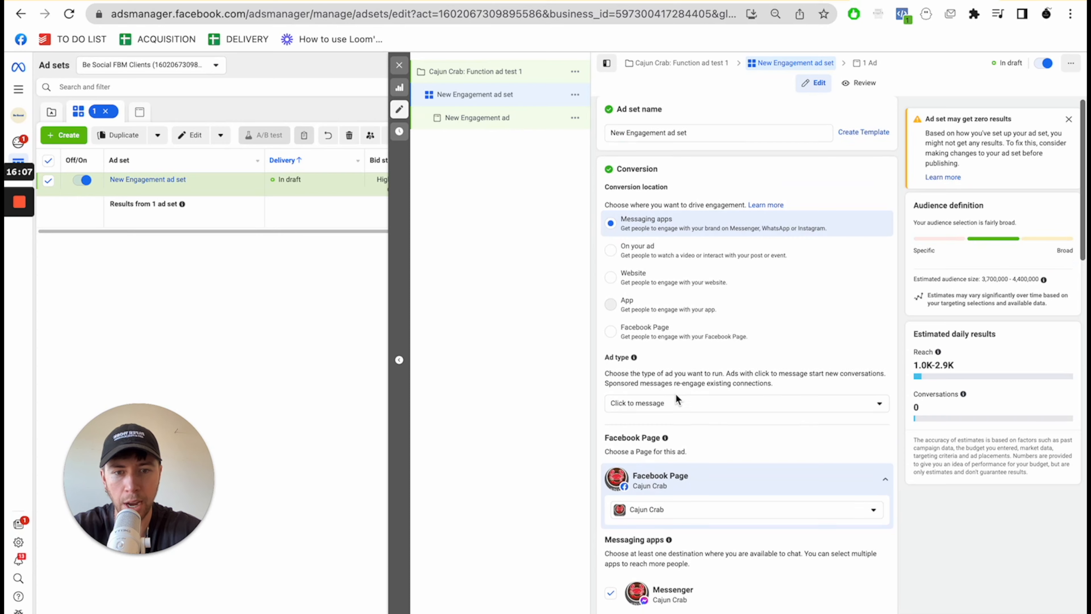
- Adjust the ad set's daily budget
scroll(675, 393, down, 6)
mouse_move(677, 398)
scroll(677, 398, down, 5)
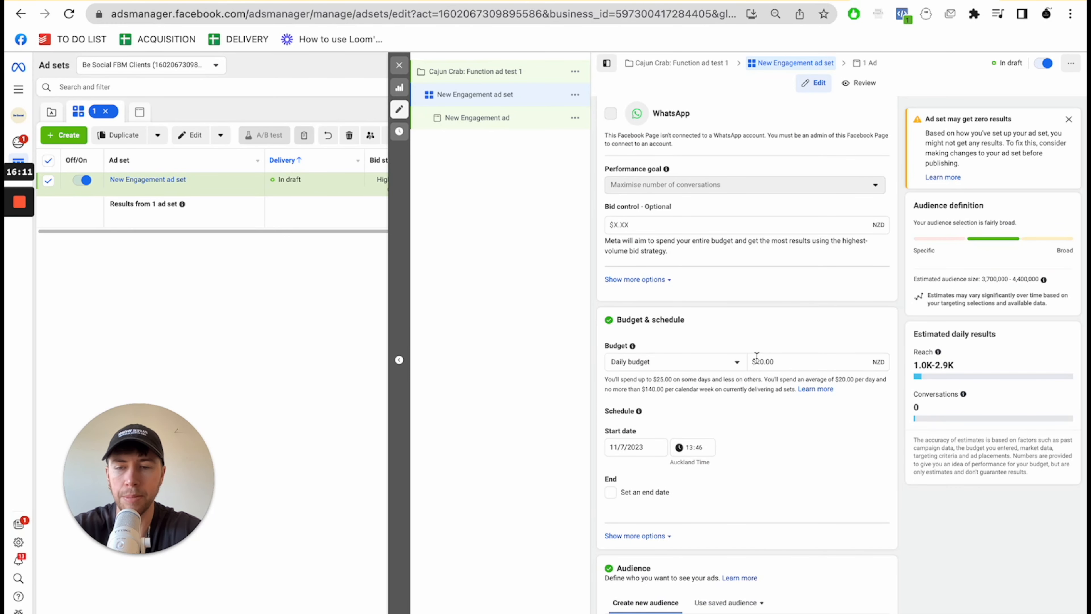
drag(752, 361, 769, 360)
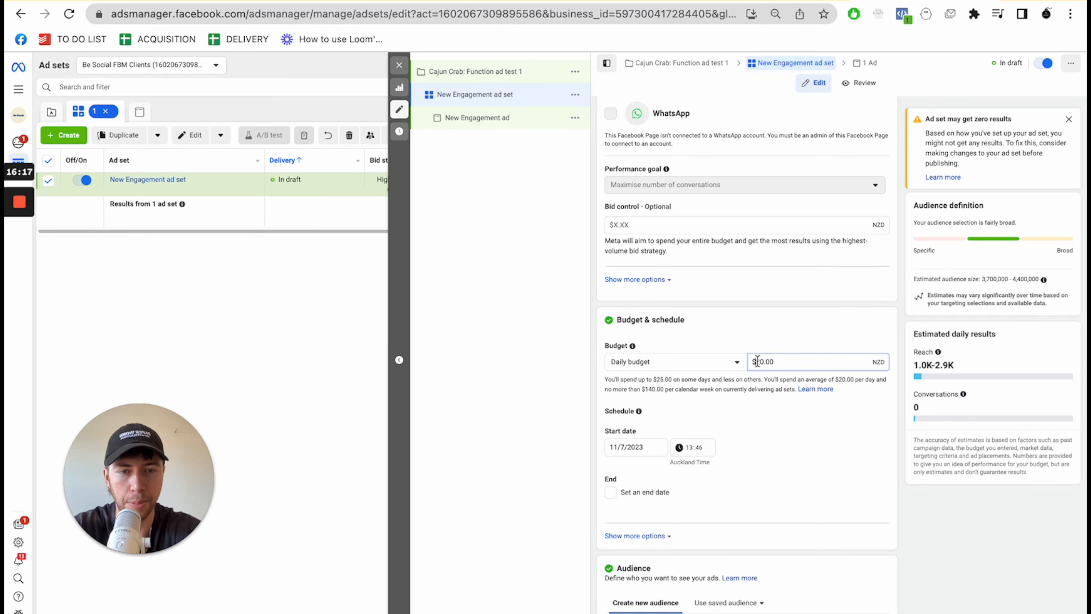
double_click(796, 366)
click(845, 439)
- Set the audience's minimum age to 21
scroll(842, 483, down, 2)
scroll(835, 451, down, 6)
scroll(835, 452, down, 1)
mouse_move(872, 331)
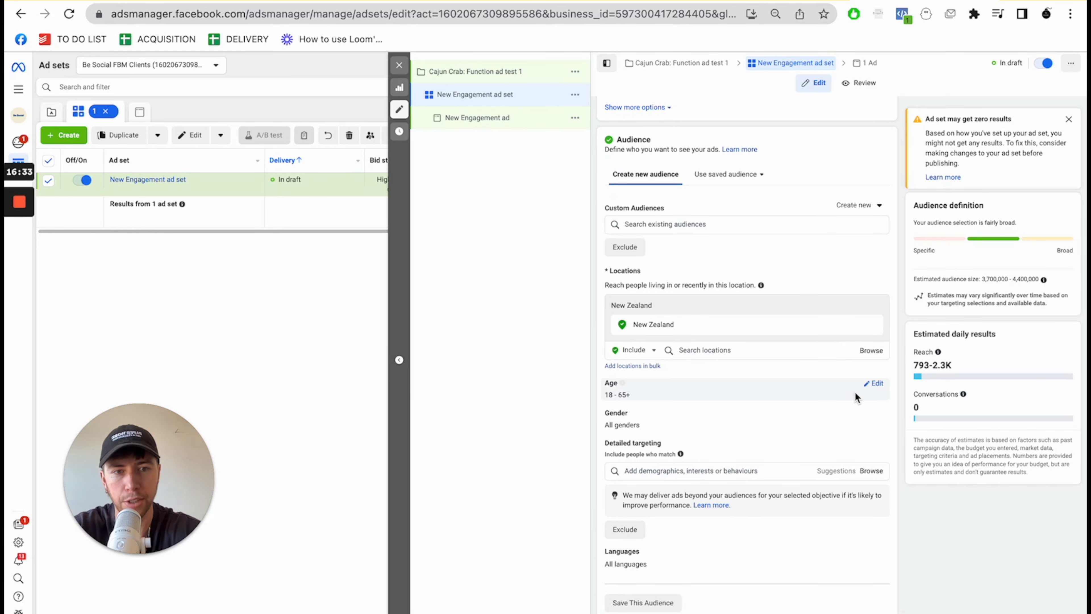
click(878, 393)
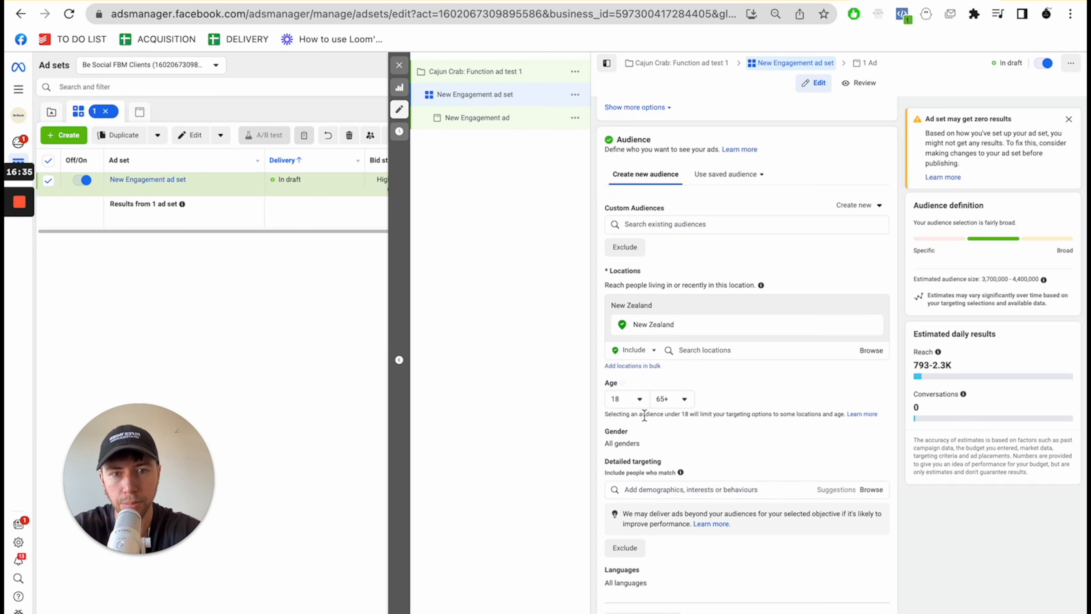
click(641, 399)
click(624, 478)
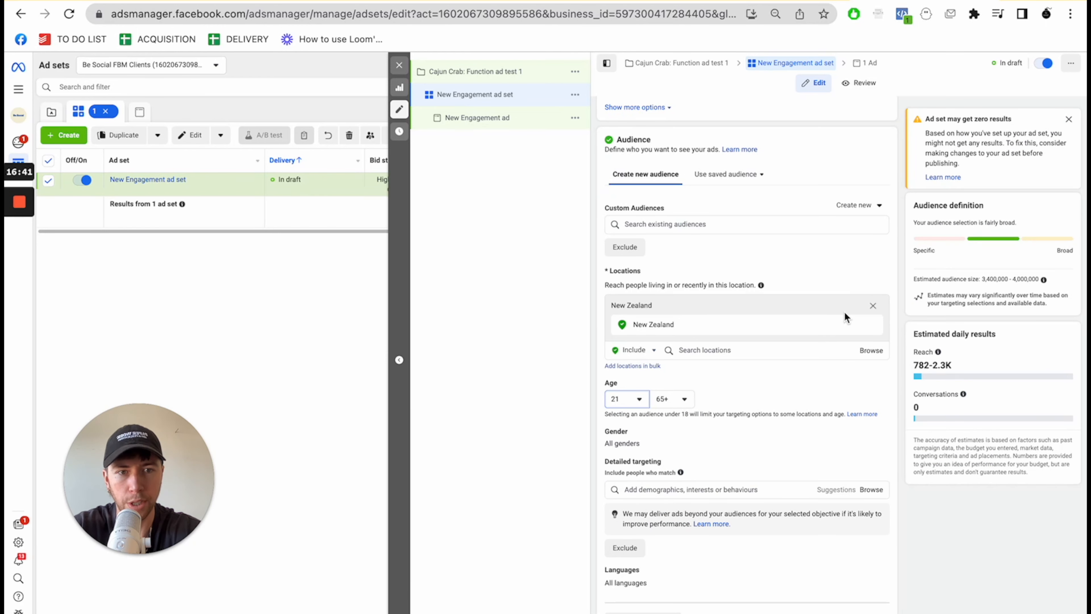
- Replace the New Zealand audience location with the venue's street address and set its radius to 5 km
click(838, 331)
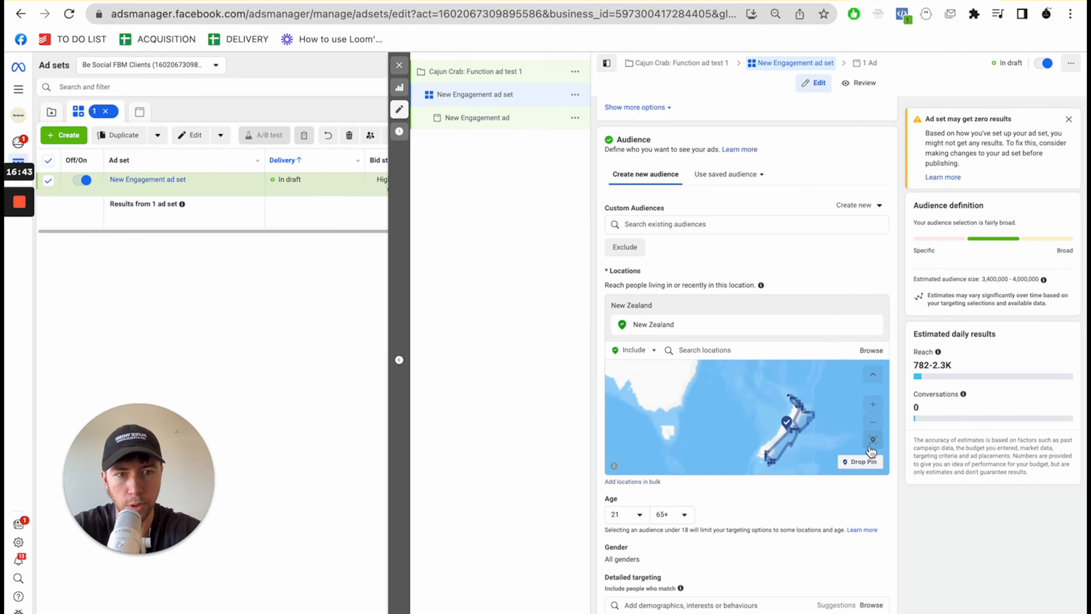
click(768, 350)
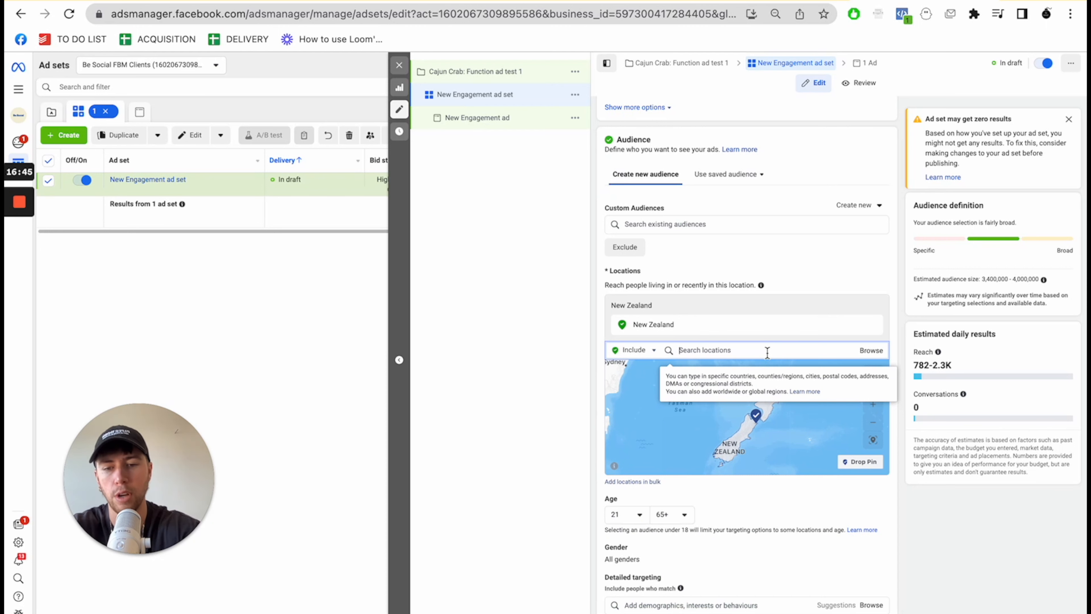
text(400c great north road)
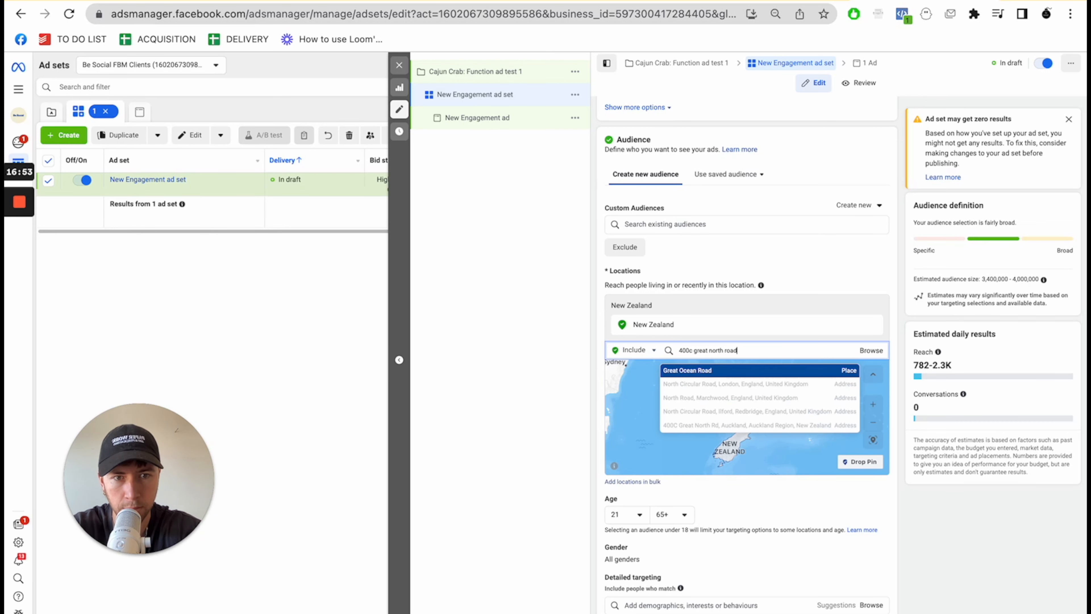
click(709, 425)
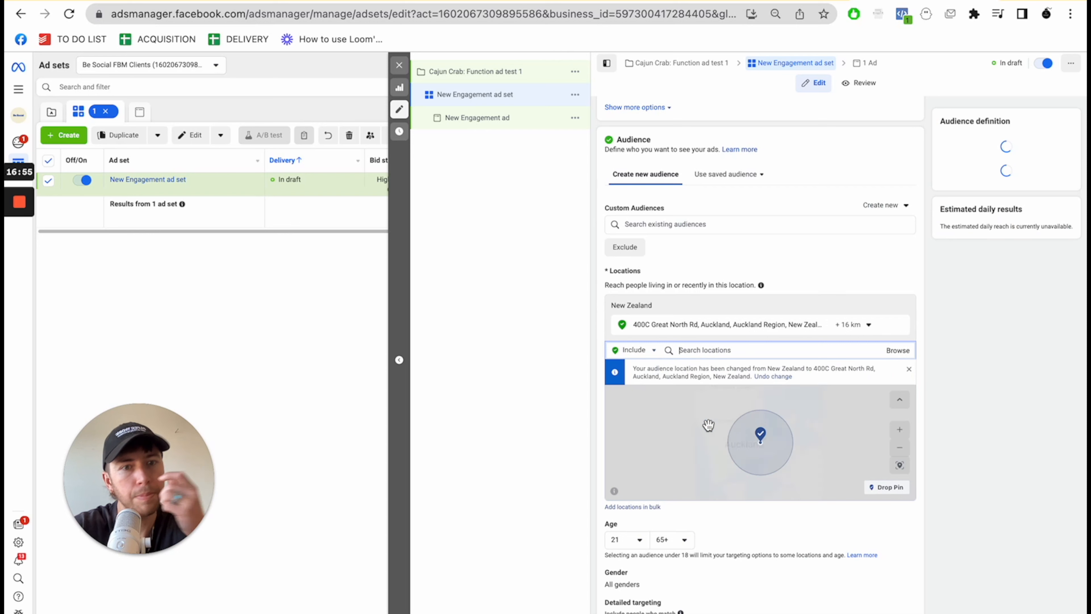
click(840, 324)
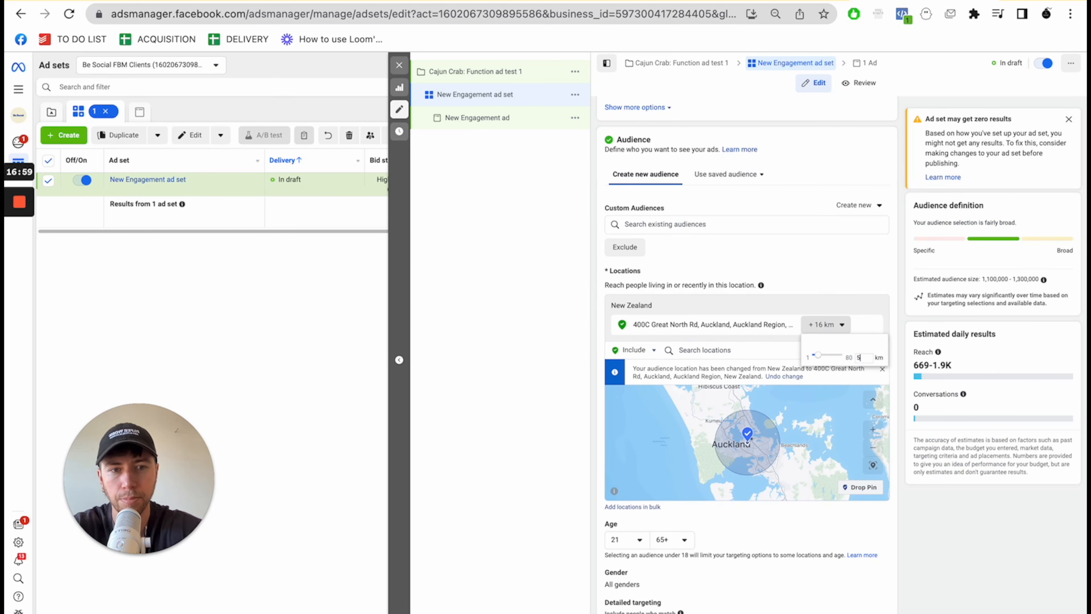
text(5)
key(Return)
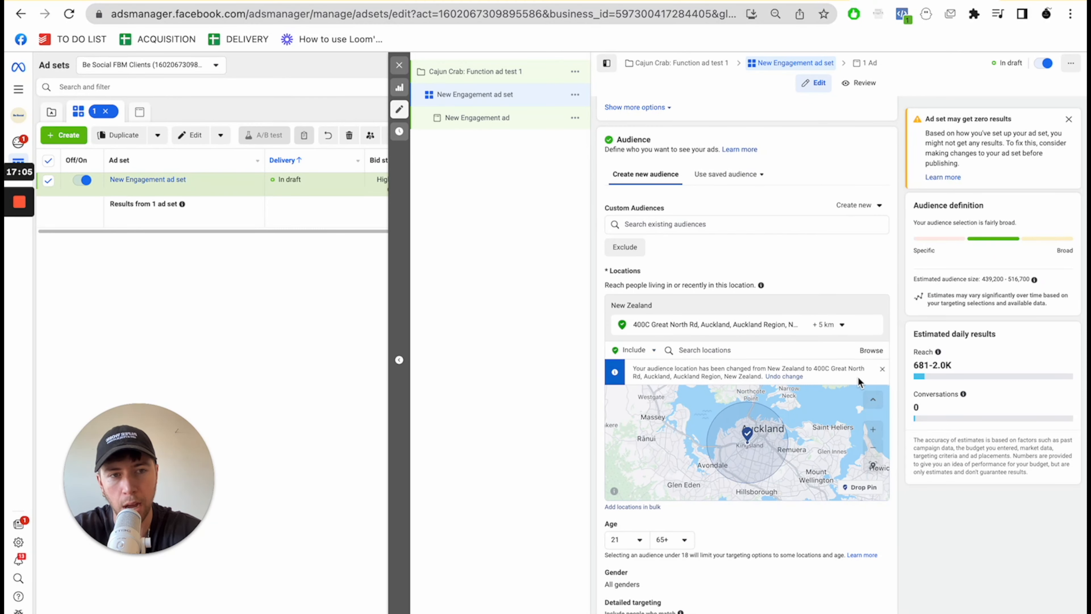
- Set the radius around the venue's address in the audience location to 3 km
scroll(874, 454, down, 4)
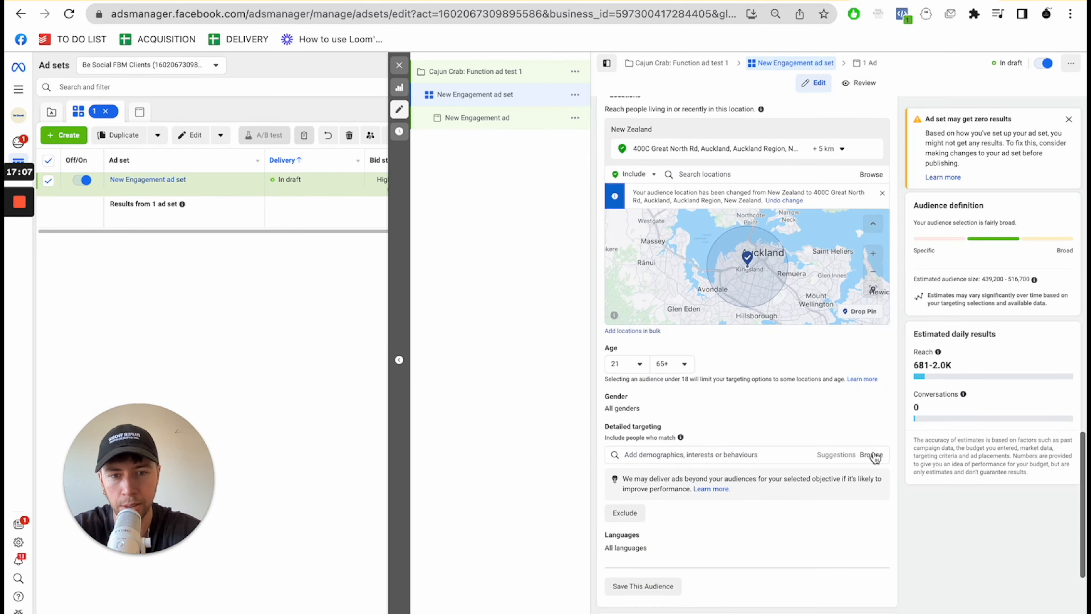
scroll(874, 456, down, 2)
scroll(873, 456, up, 6)
click(827, 344)
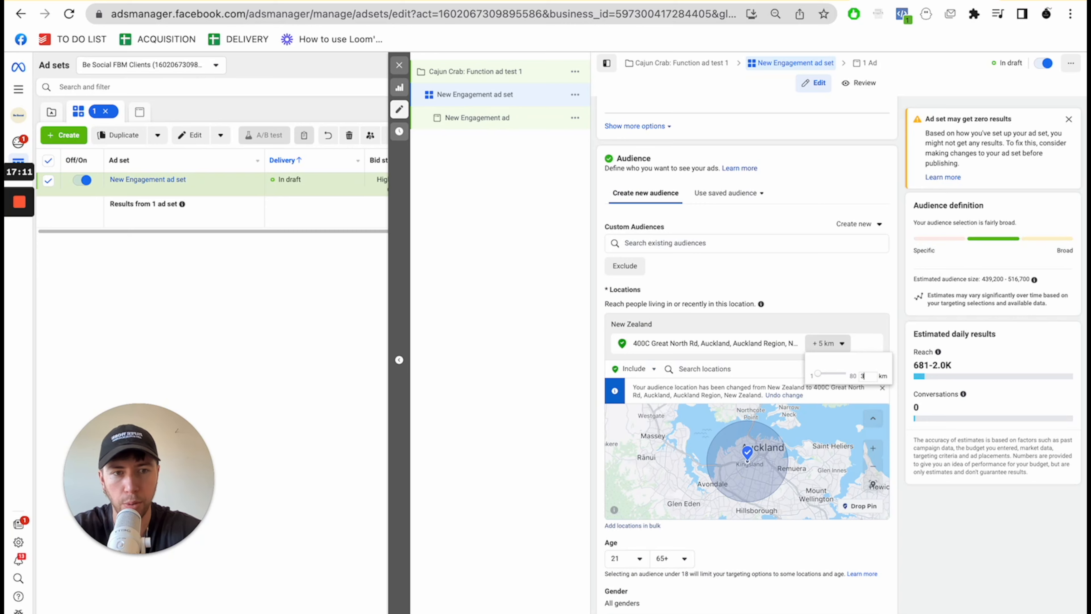
key(Return)
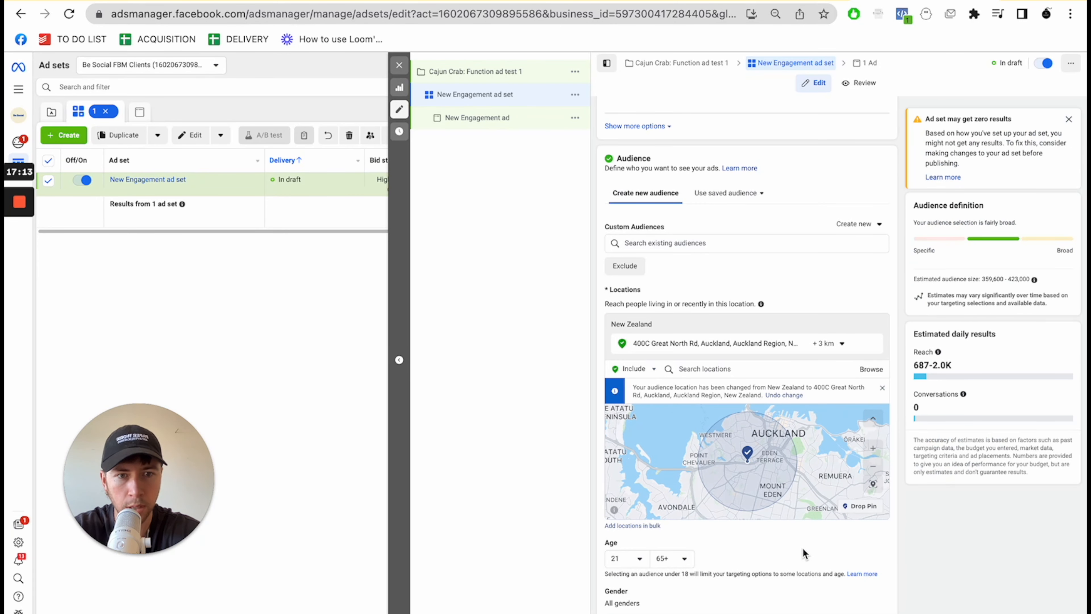
- Switch the ad set's placements to manual placements
scroll(804, 552, down, 5)
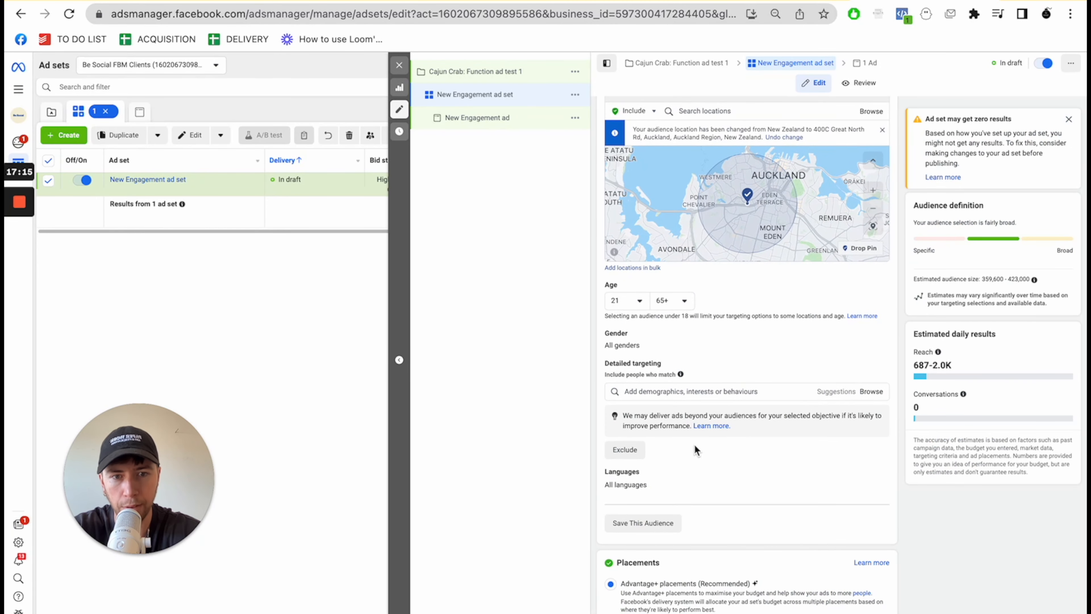
scroll(695, 449, down, 2)
click(610, 564)
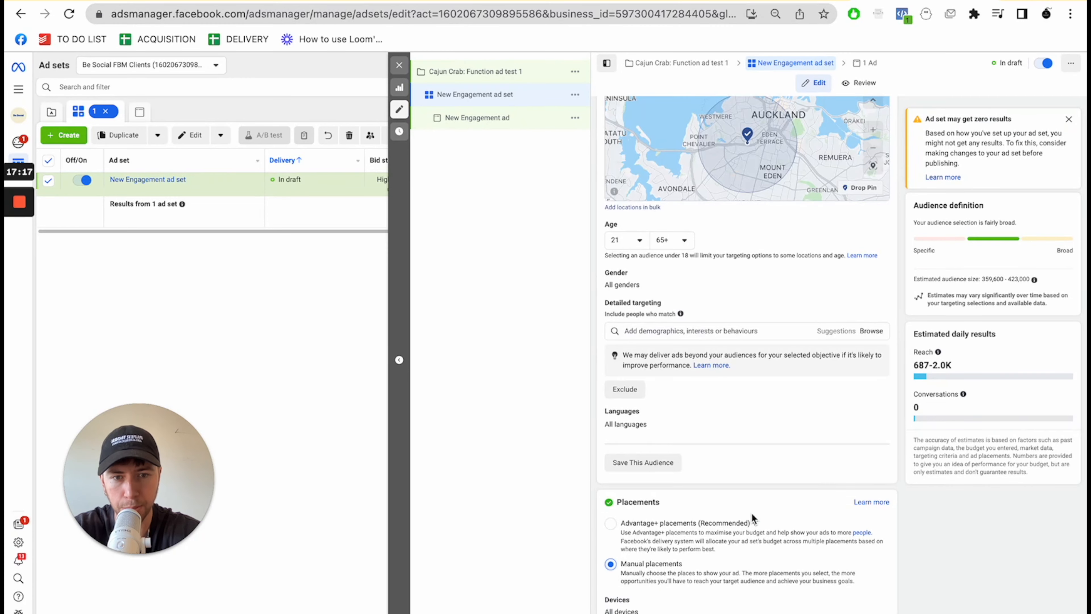
- Exclude all Stories and Reels placements and, within Feeds, keep only Facebook Feed and Instagram feed selected
scroll(751, 513, down, 8)
scroll(751, 513, down, 3)
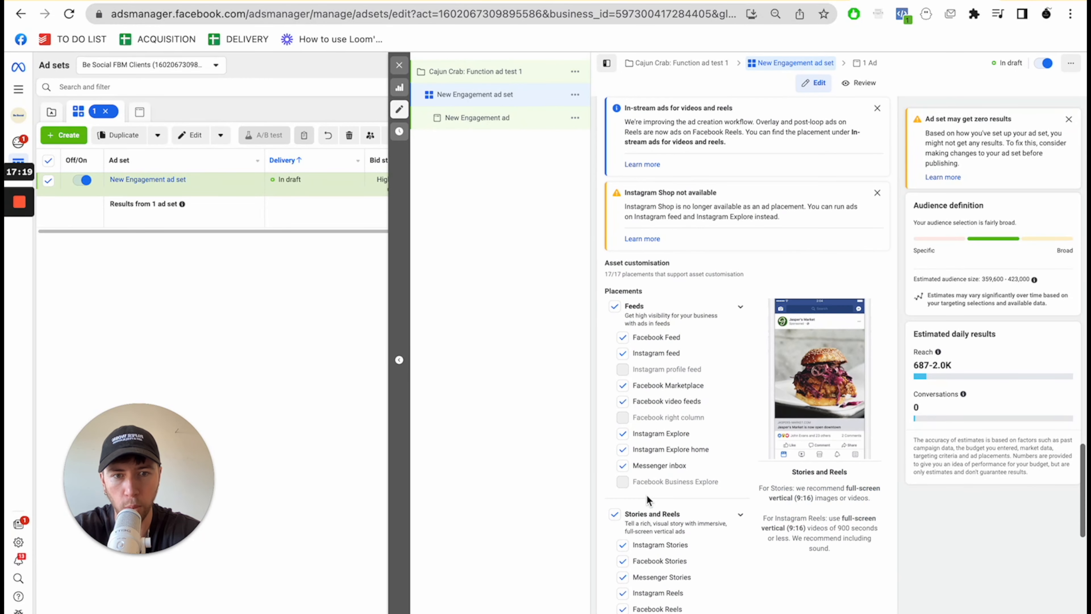
click(615, 514)
click(623, 472)
click(622, 457)
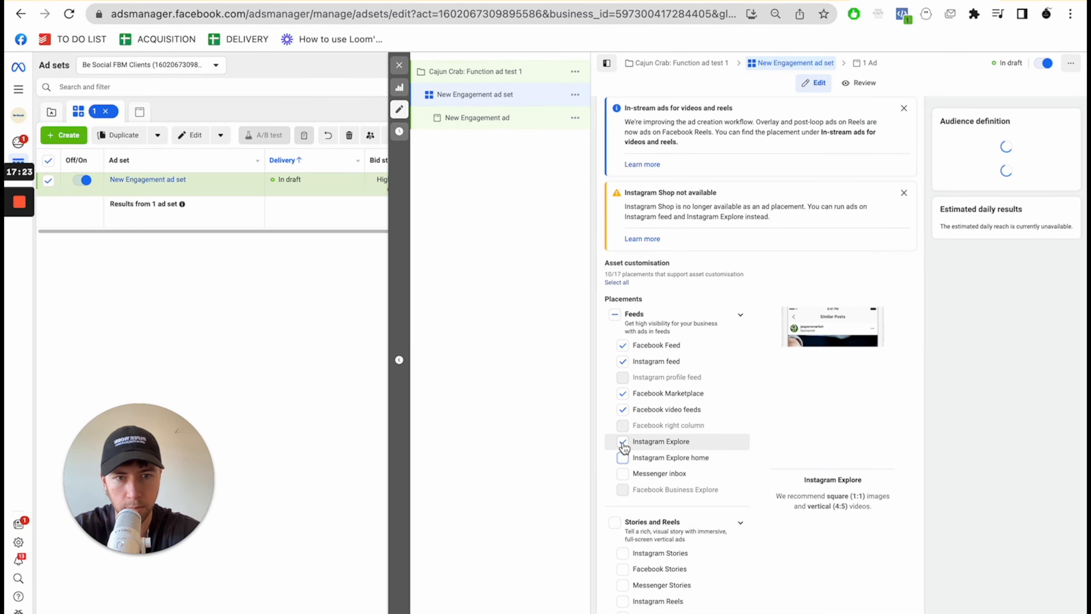
click(623, 441)
click(623, 409)
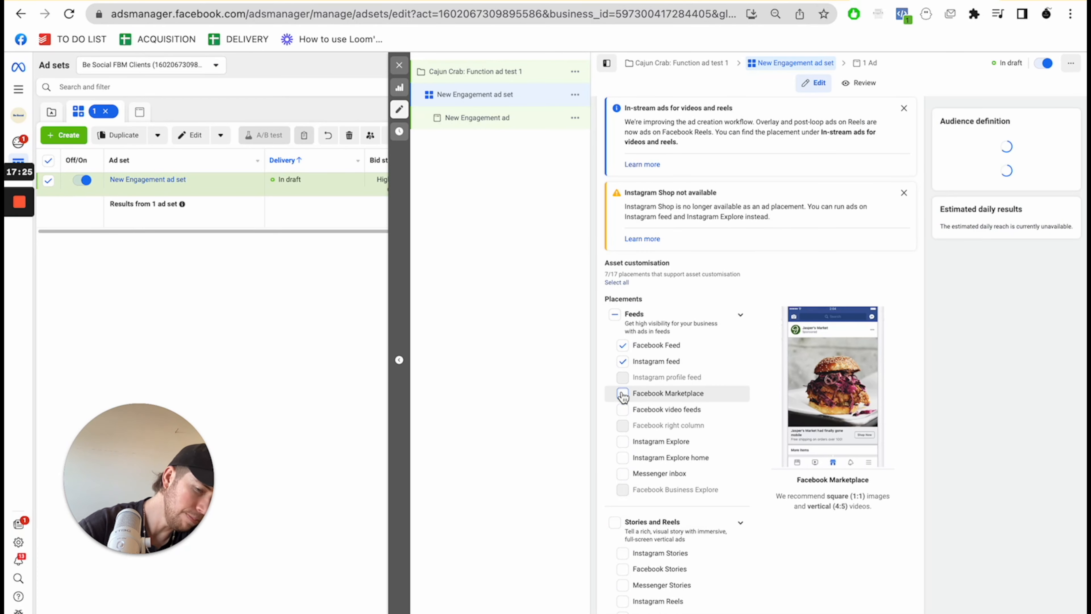
click(623, 393)
- Exclude the in-stream ads for videos and reels, search results, and apps and sites placements
scroll(629, 403, down, 2)
scroll(629, 403, down, 5)
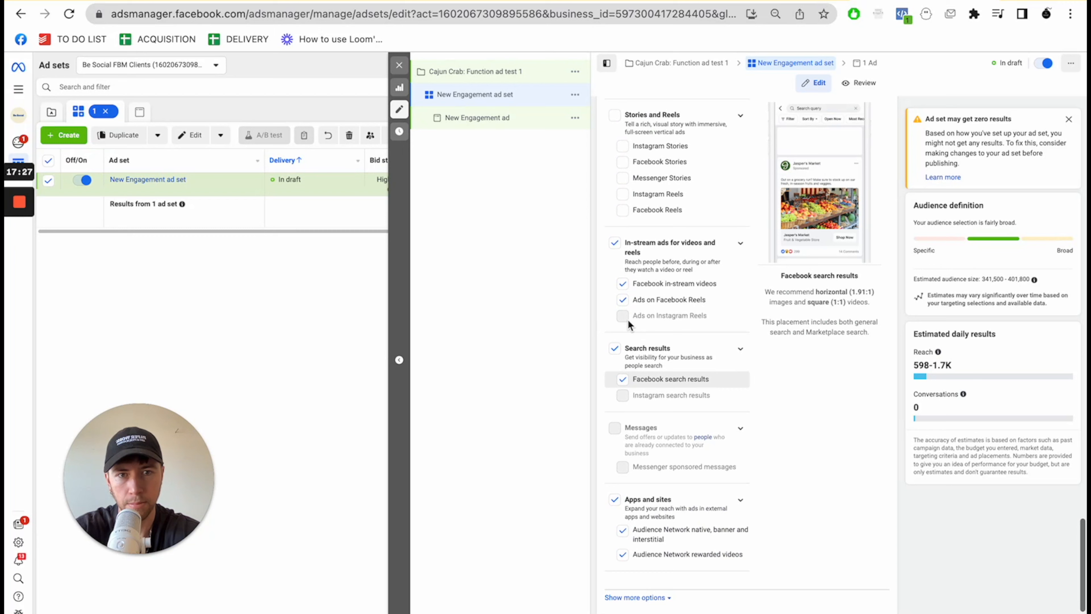
click(616, 245)
click(615, 348)
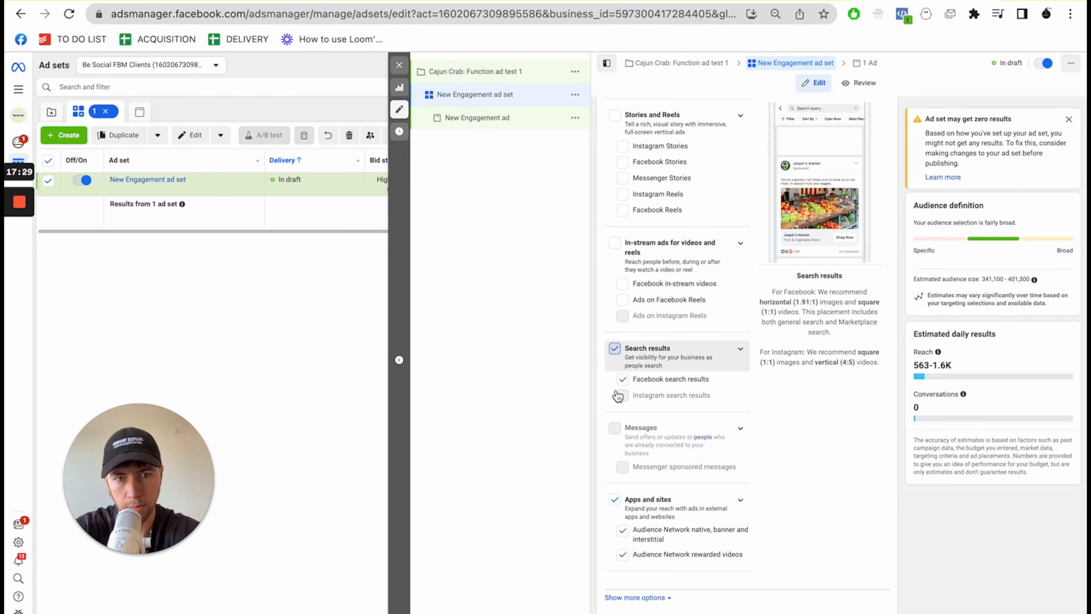
click(616, 499)
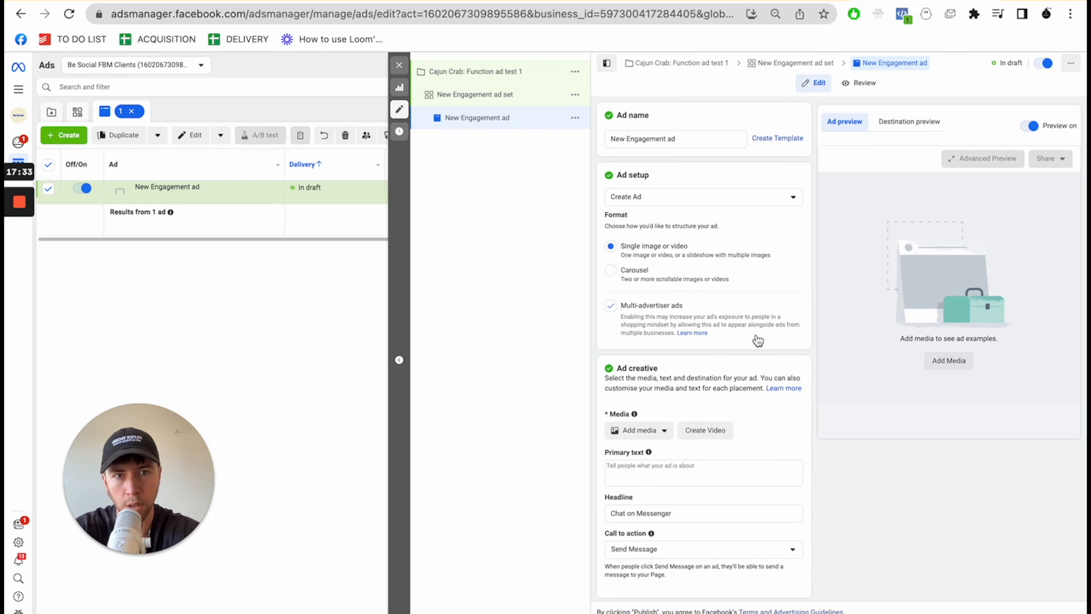
scroll(747, 340, down, 3)
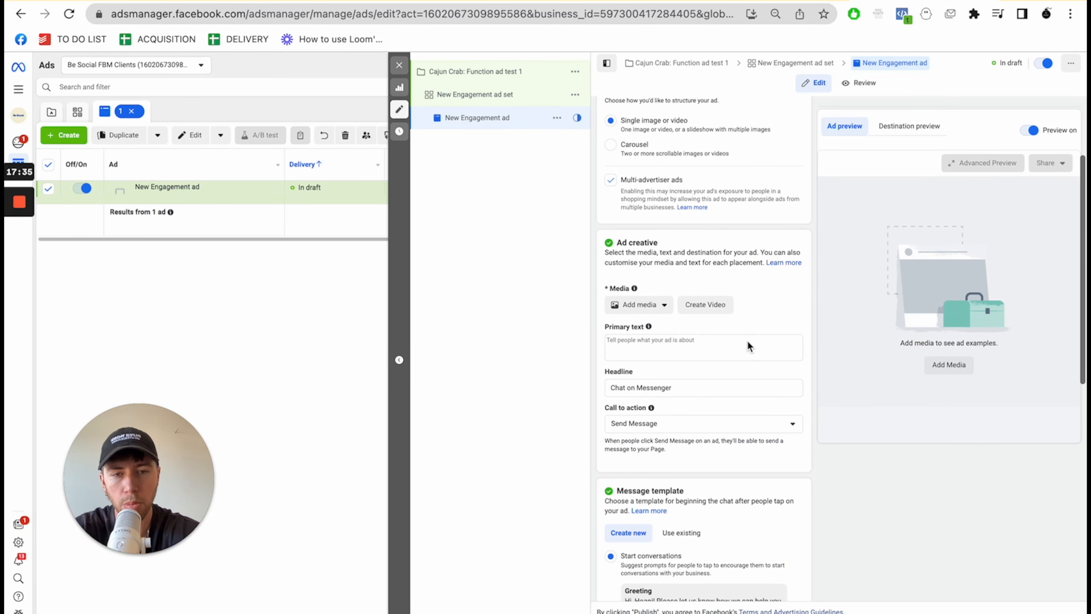
click(630, 307)
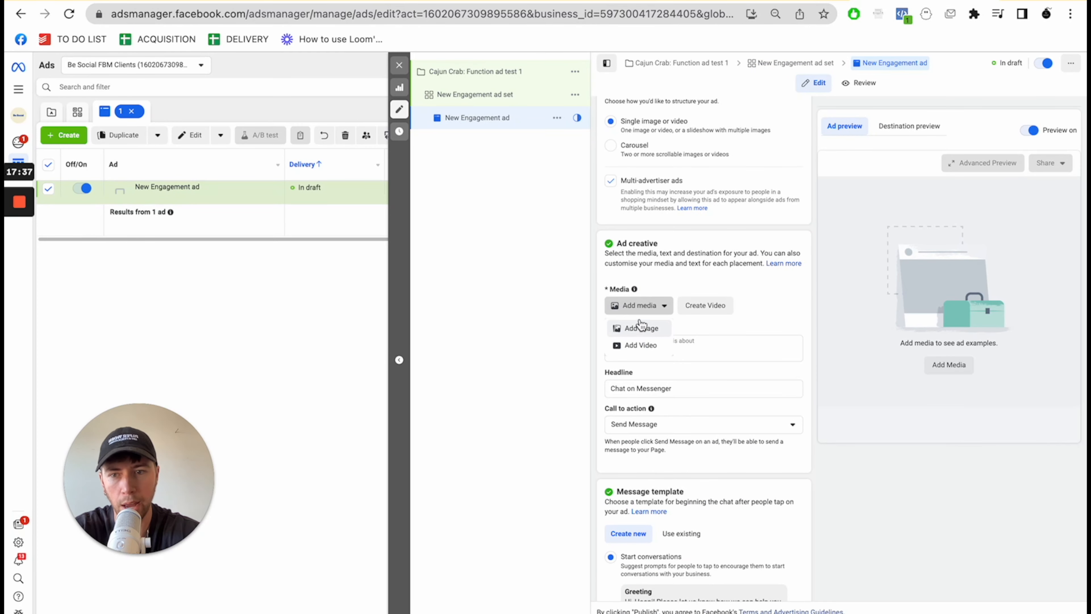
click(776, 315)
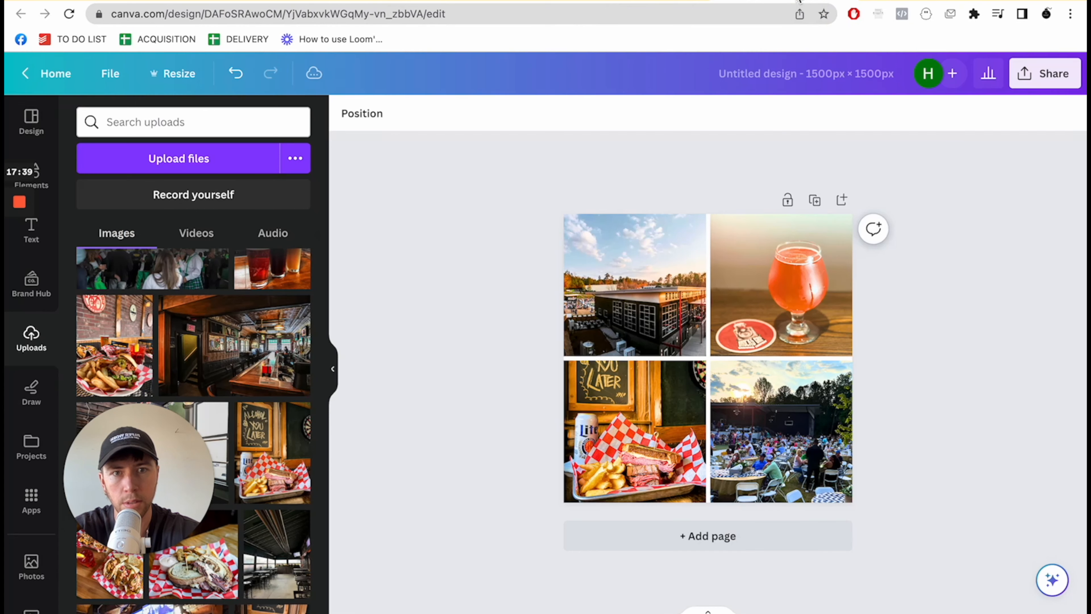
- Switch to Canva and download the four-photo collage design as a PNG at 1,500 × 1,500 px
click(1080, 75)
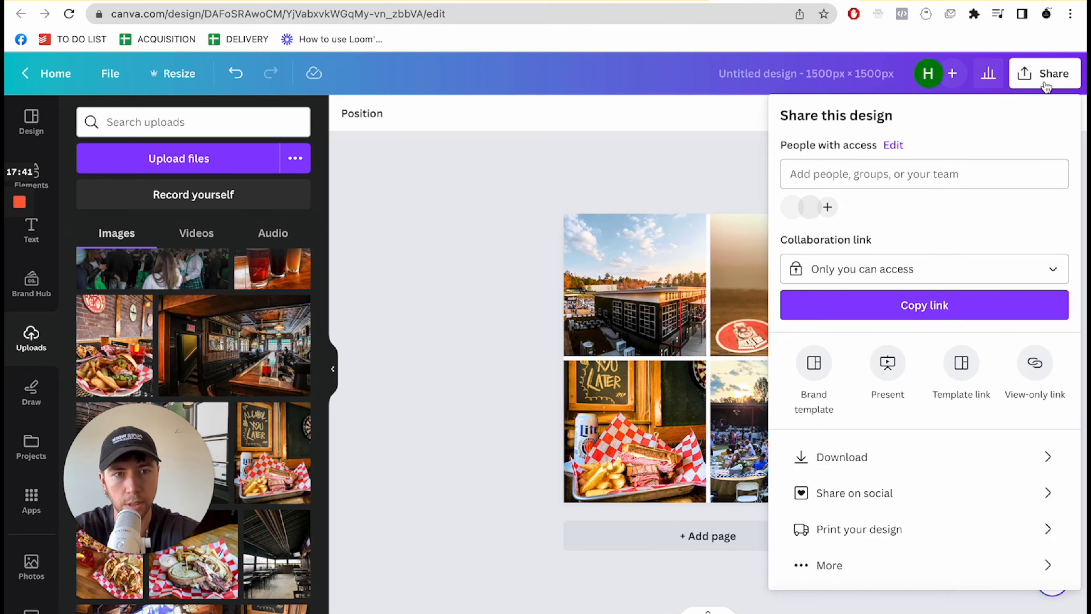
click(827, 468)
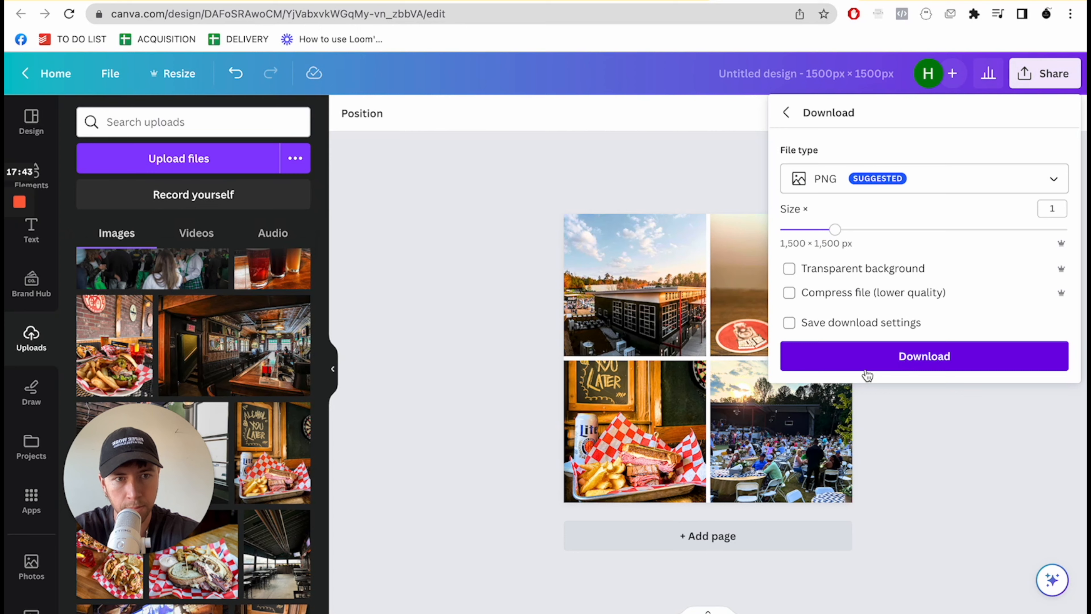
click(863, 366)
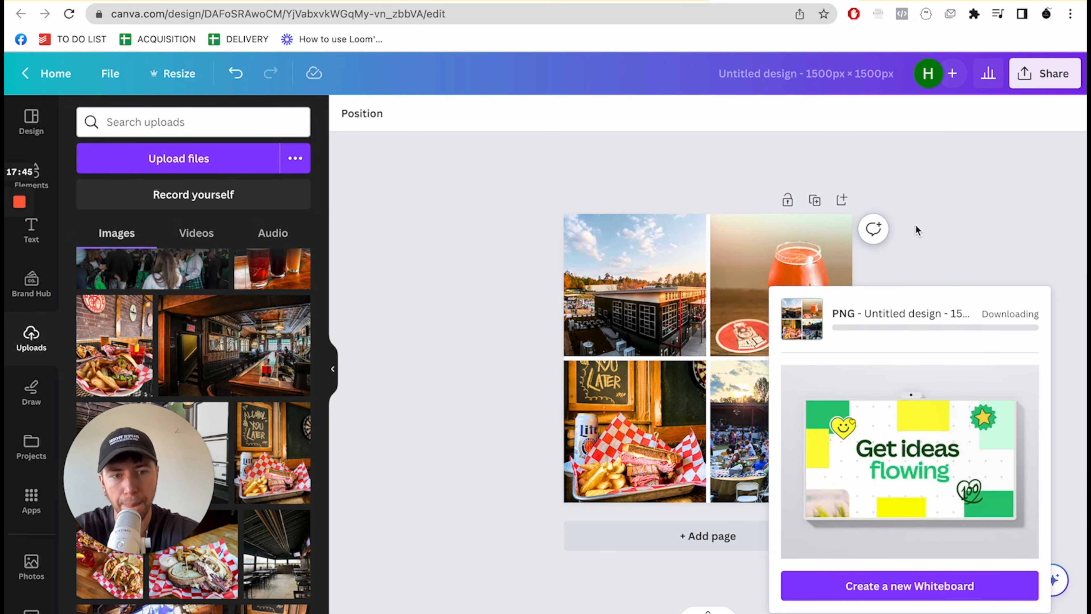
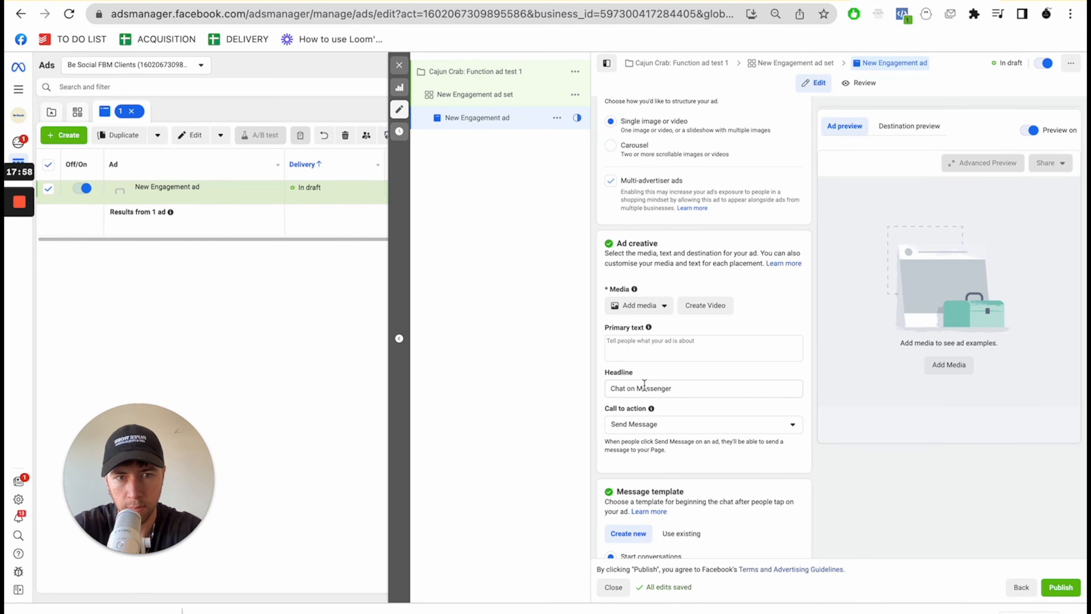
- Switch to Ads Manager and upload Untitled design (90).png as the Cajun Crab ad's image, accepting the default crop and optimisation
mouse_move(648, 327)
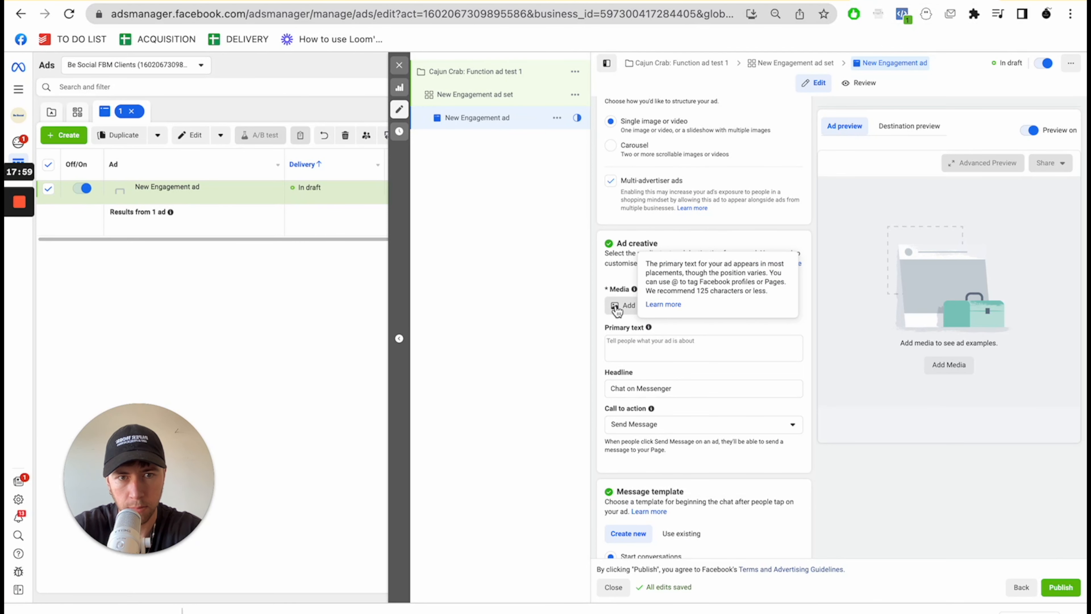
click(617, 308)
click(649, 329)
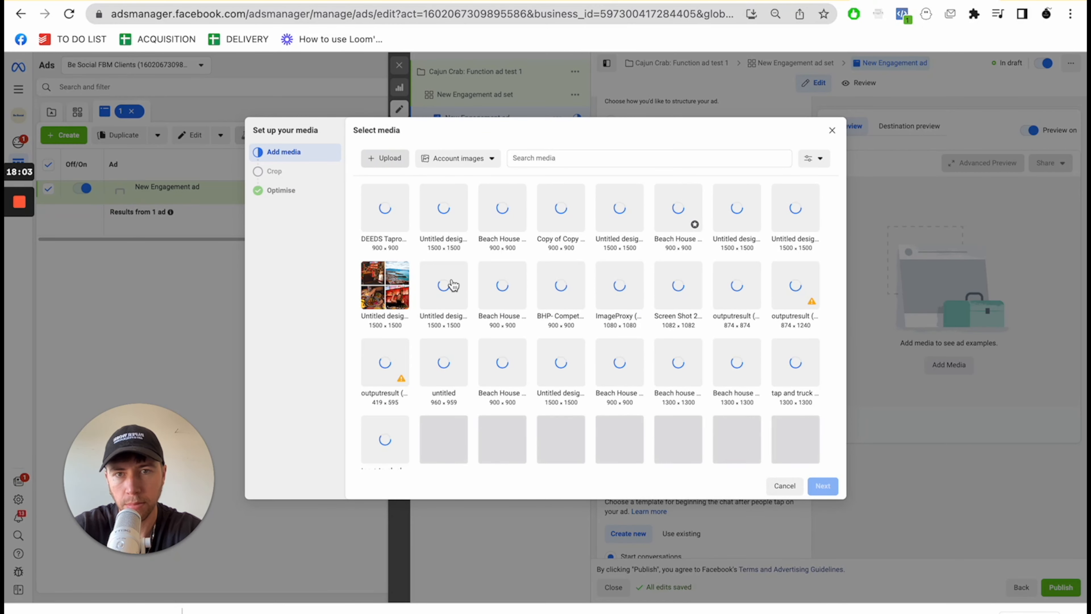
click(384, 157)
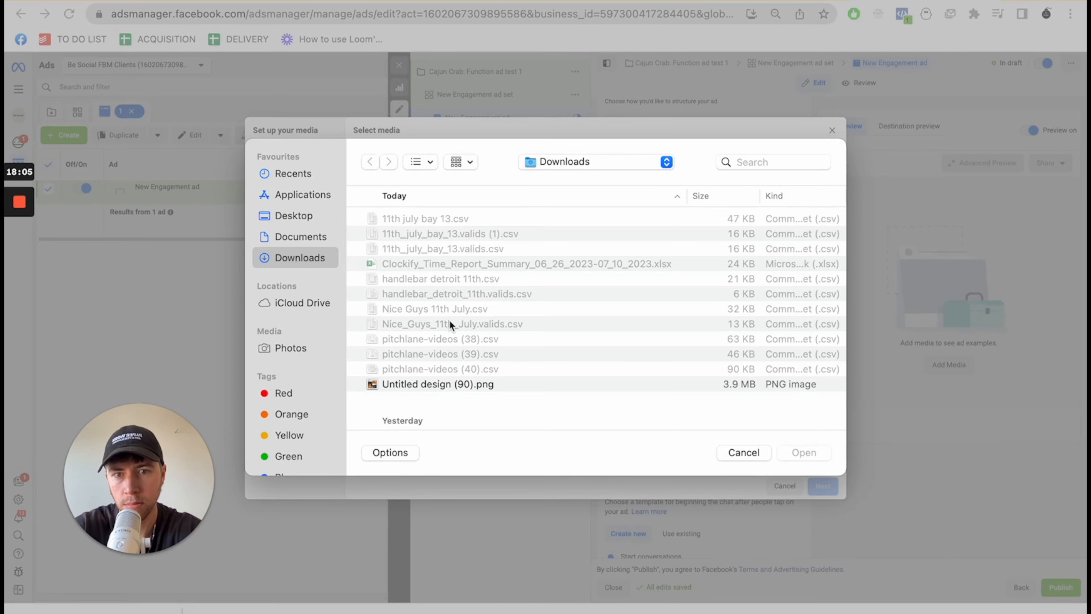
double_click(447, 384)
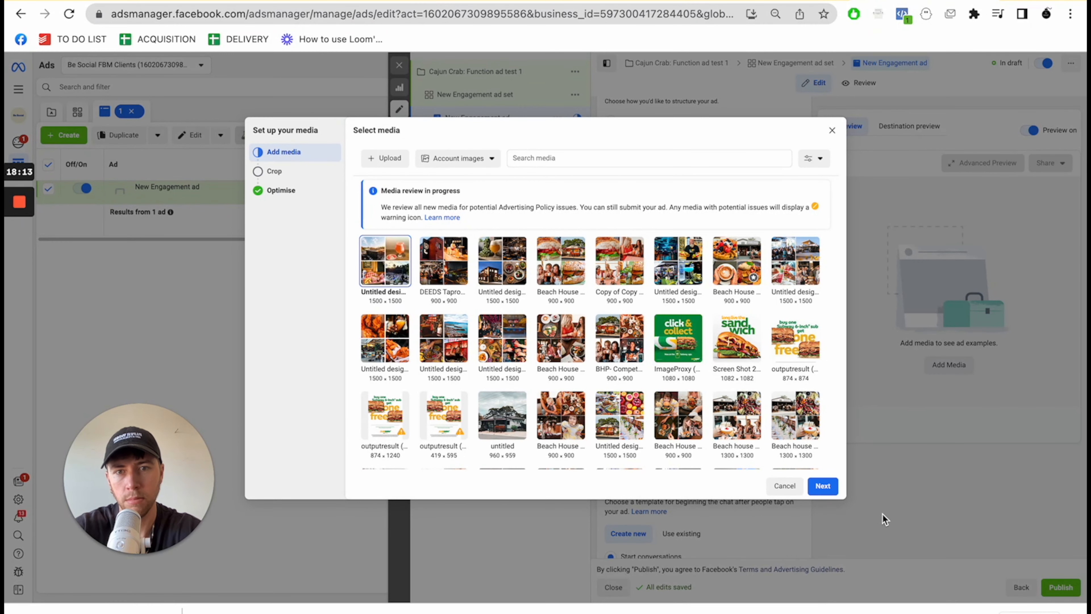
click(819, 488)
click(818, 488)
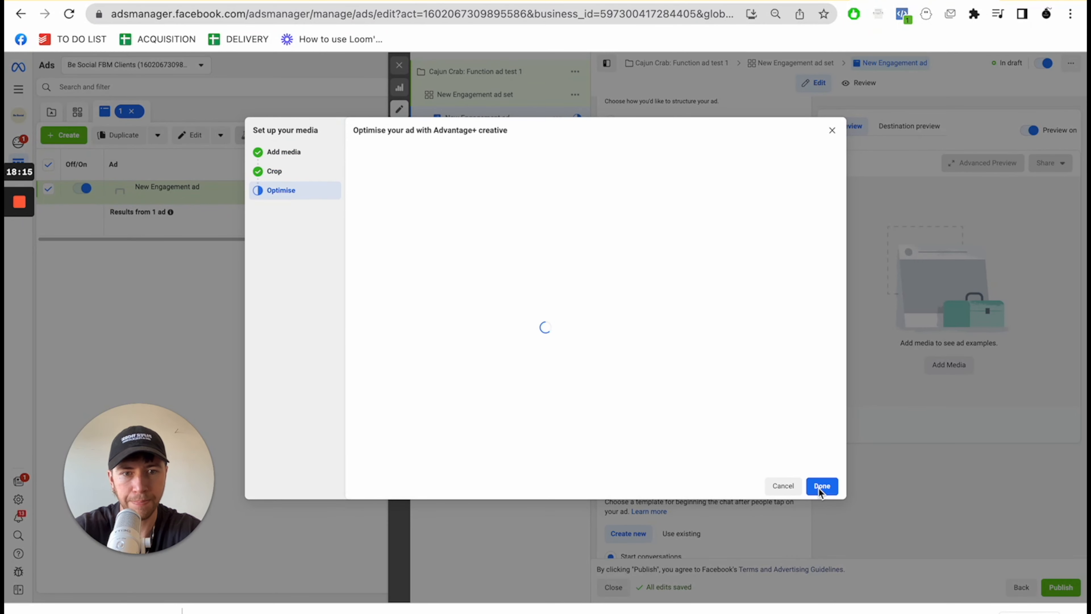
click(821, 488)
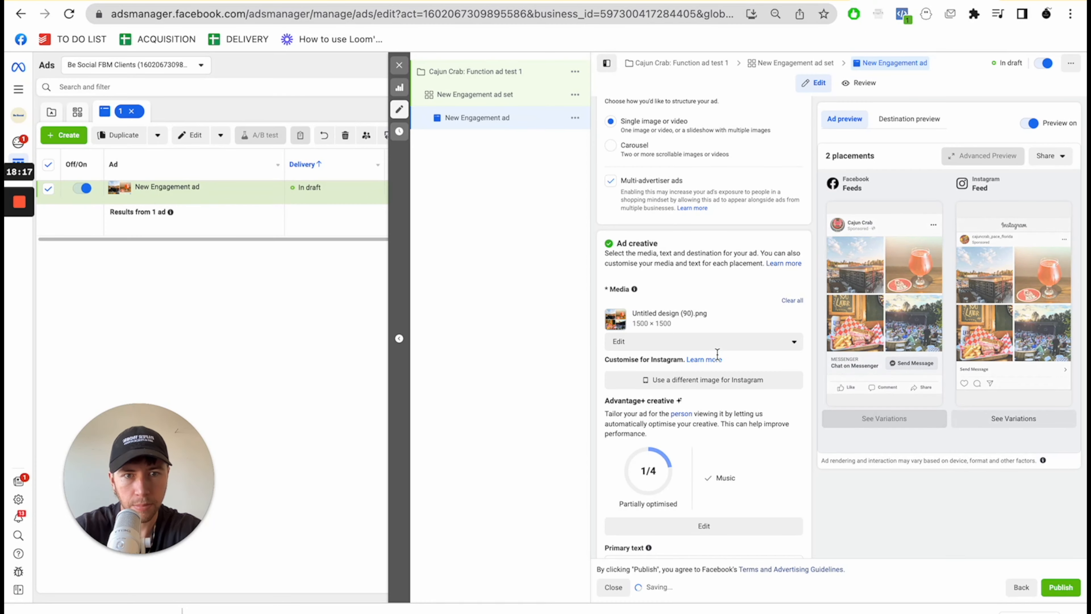
- Switch to Manychat and open the JSON: Functions 2023 flow for editing
scroll(727, 372, down, 8)
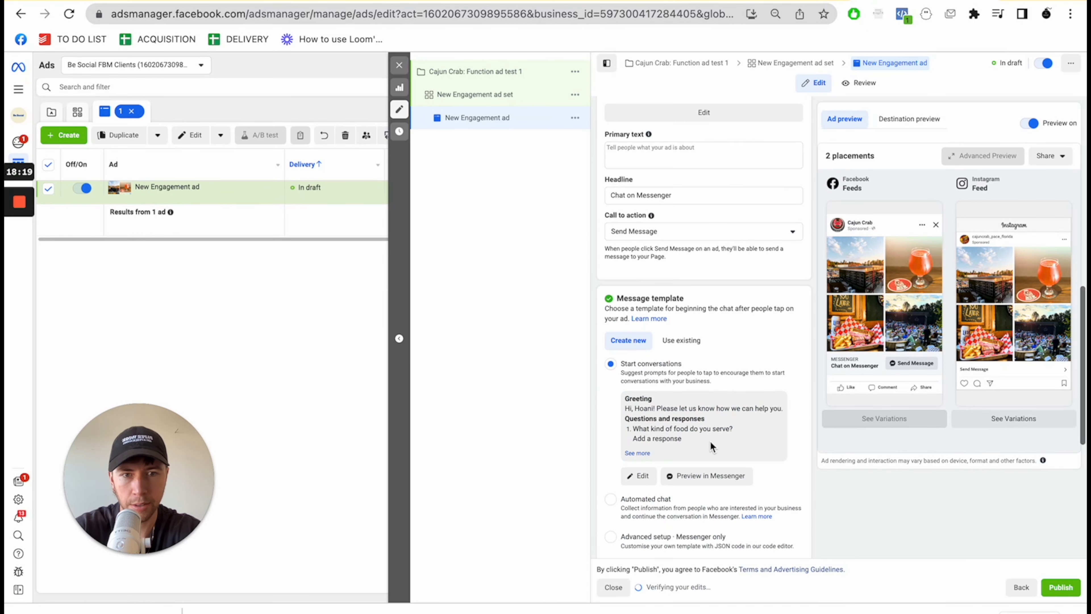
scroll(720, 359, down, 1)
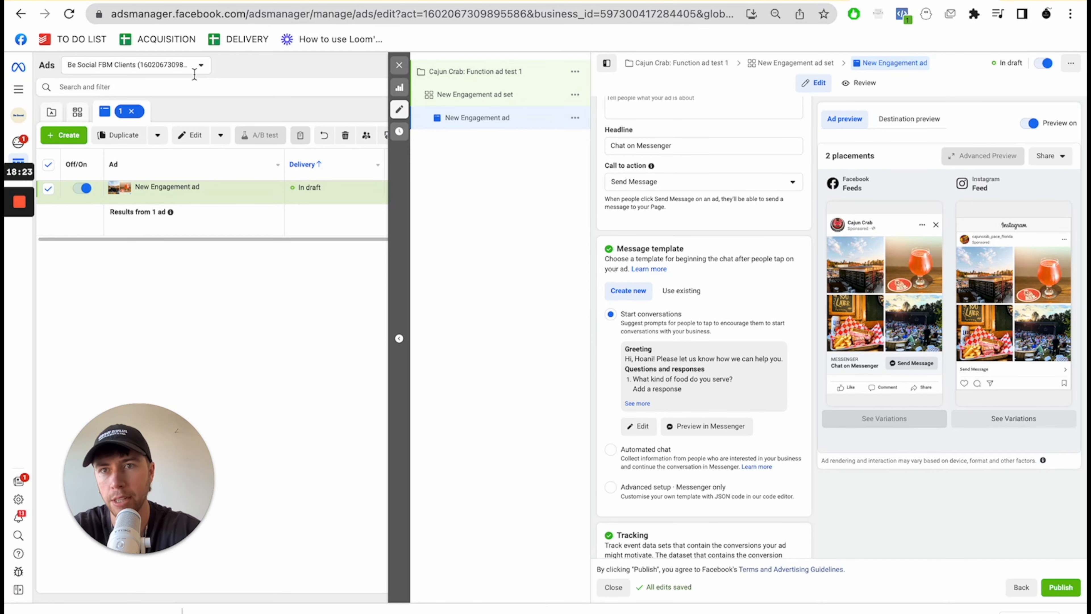
click(222, 1)
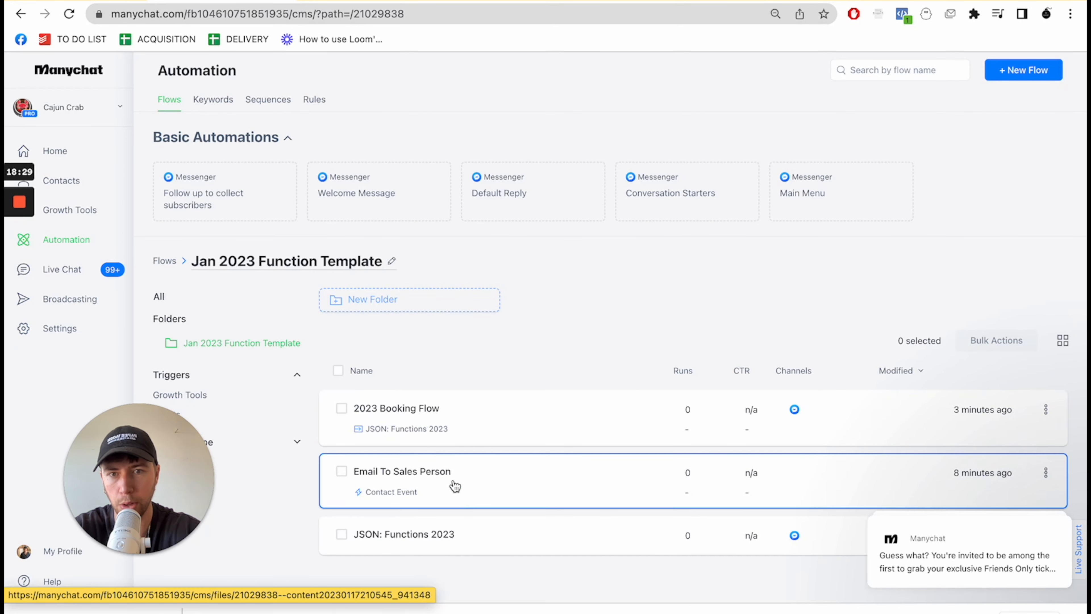
click(395, 545)
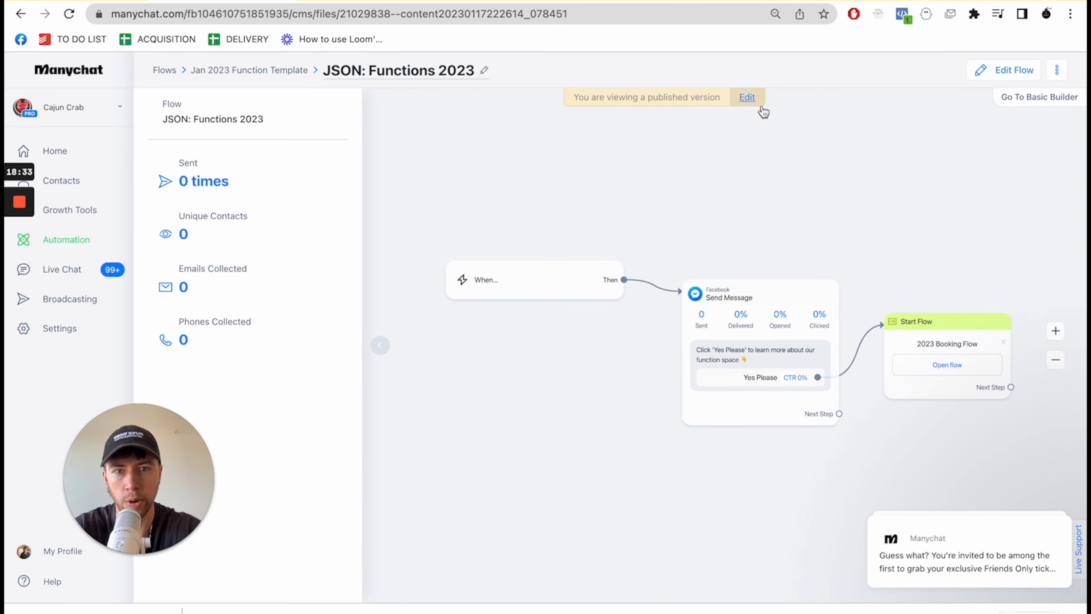
click(747, 98)
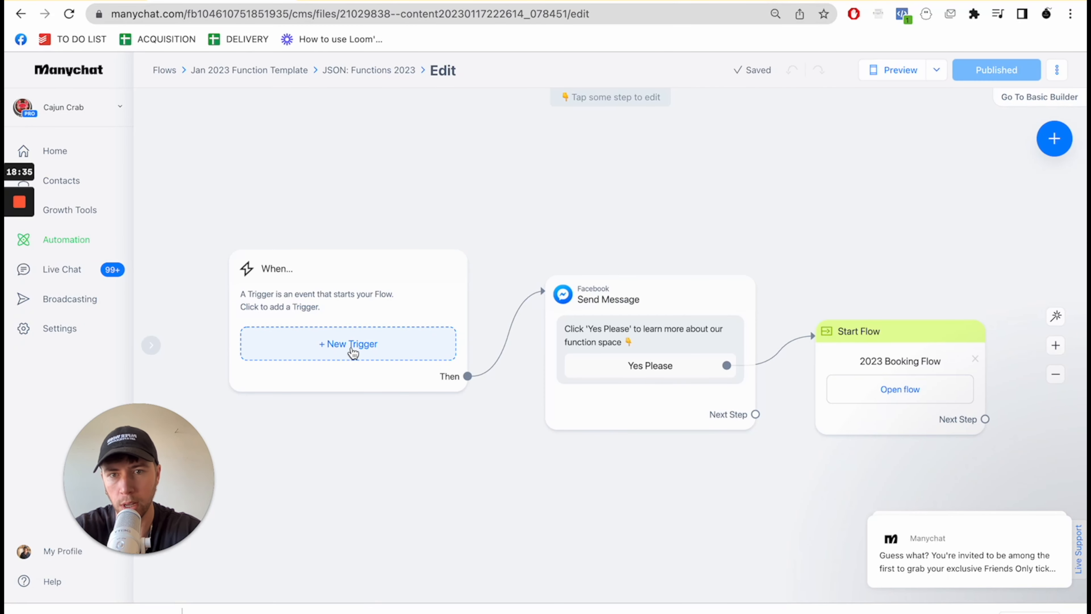
- Add a Facebook Ads JSON trigger for users clicking a Facebook ad and copy its JSON code
click(350, 351)
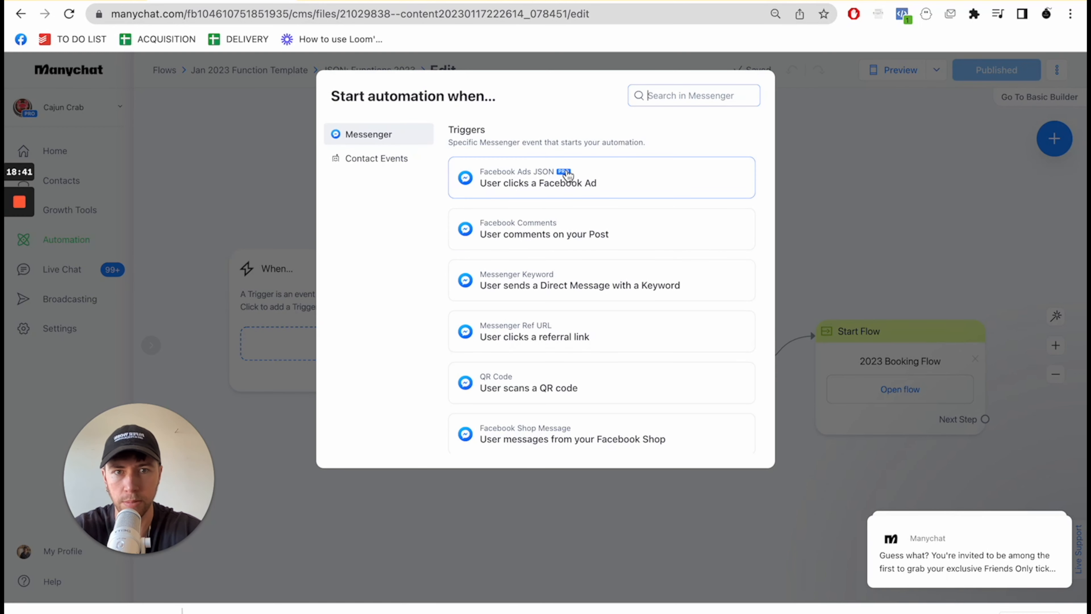
text(j)
click(560, 188)
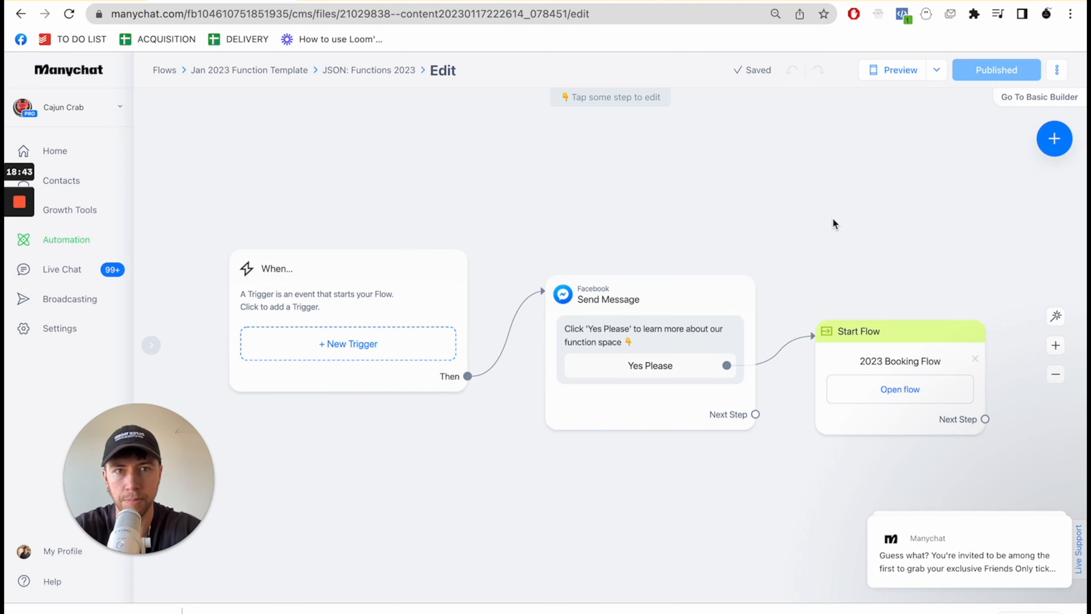
click(382, 304)
scroll(231, 346, down, 5)
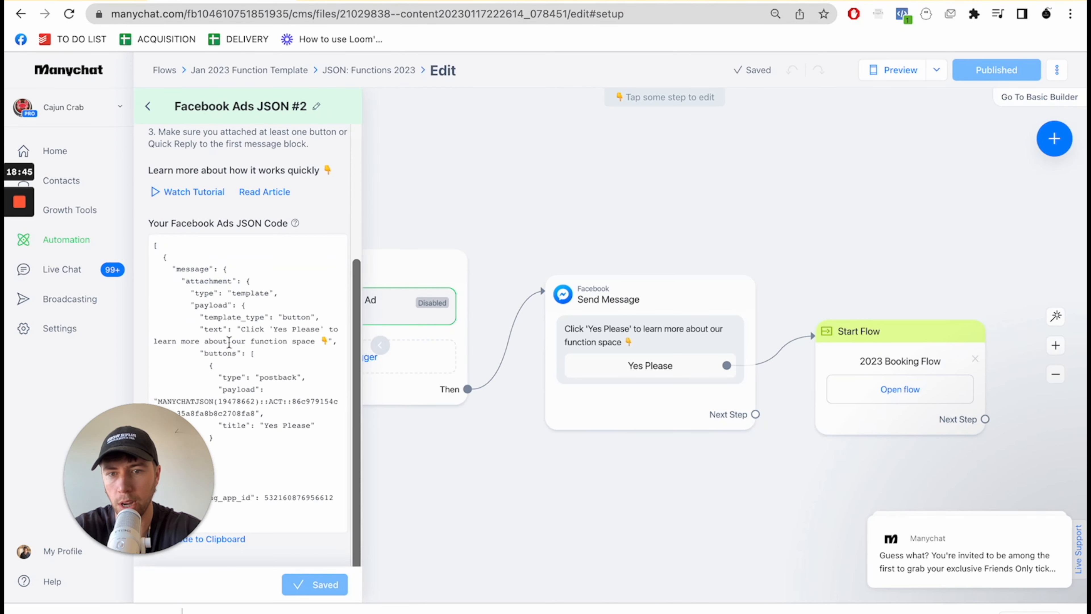
drag(171, 473, 528, 199)
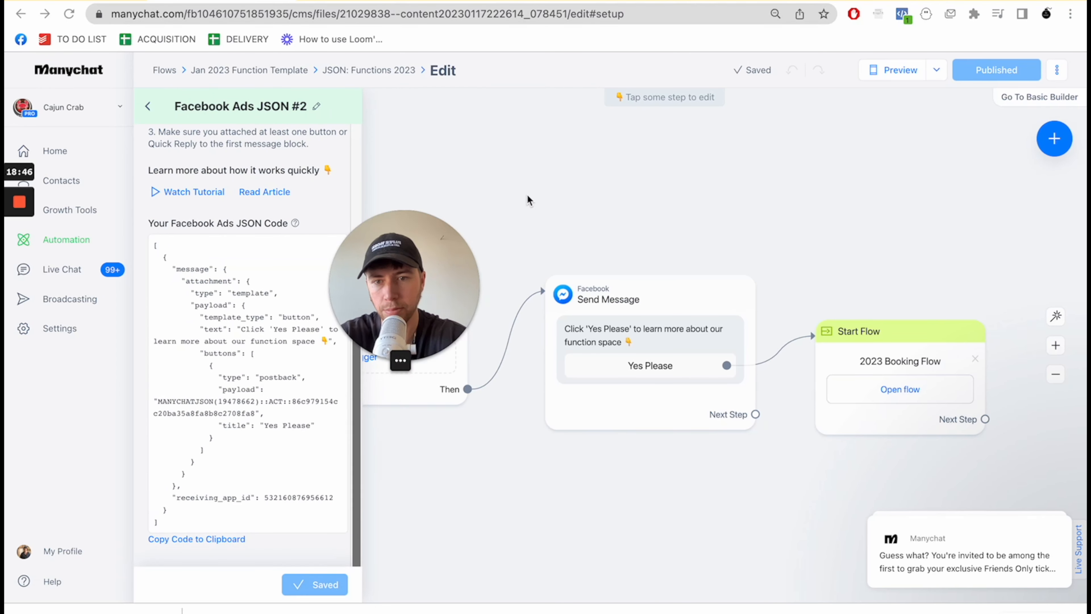
click(189, 542)
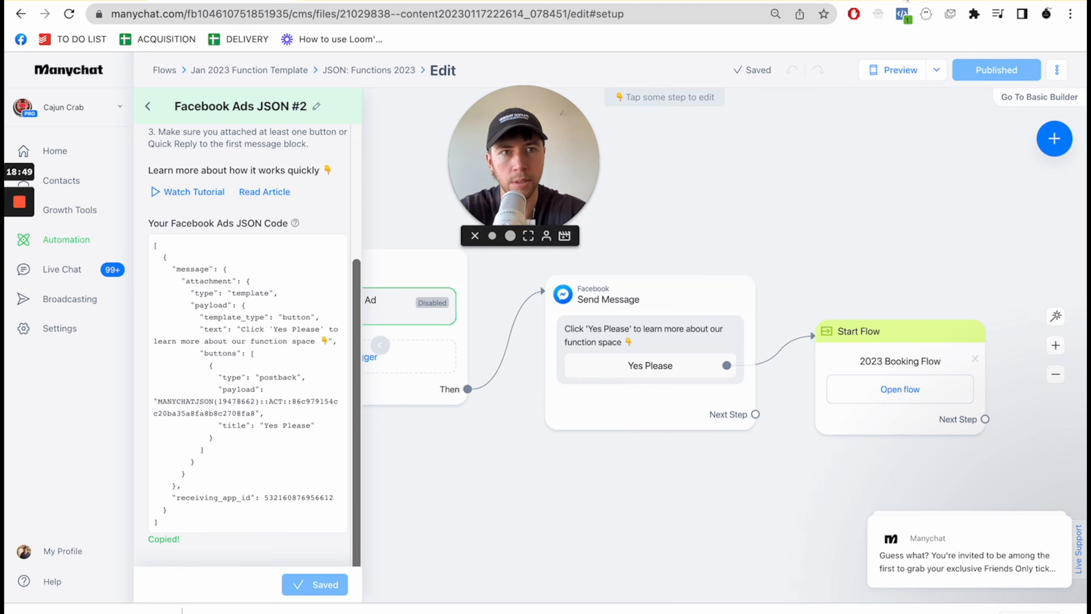
- In Ads Manager, choose the Messenger-only advanced setup for the message template, replace the sample code with the Manychat JSON, and save it
click(905, 1)
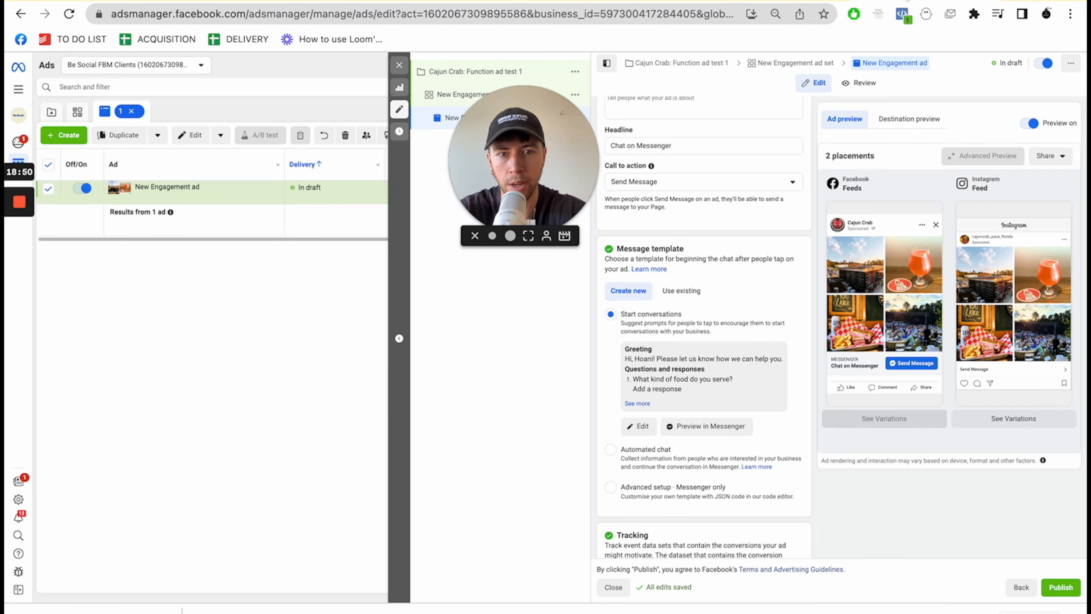
click(610, 487)
click(638, 419)
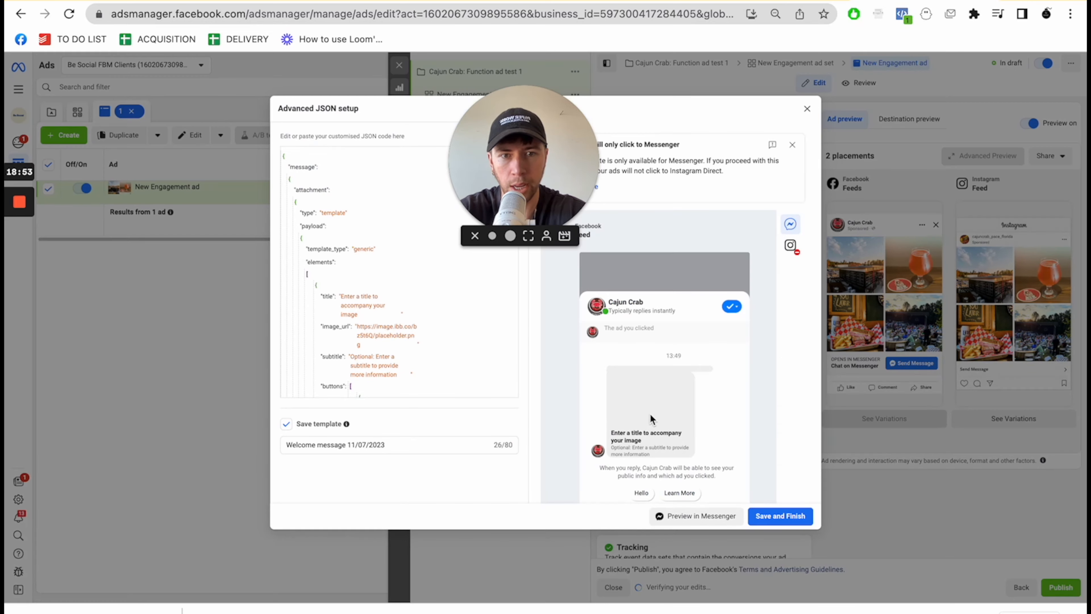
key(ctrl+a)
key(ctrl+v)
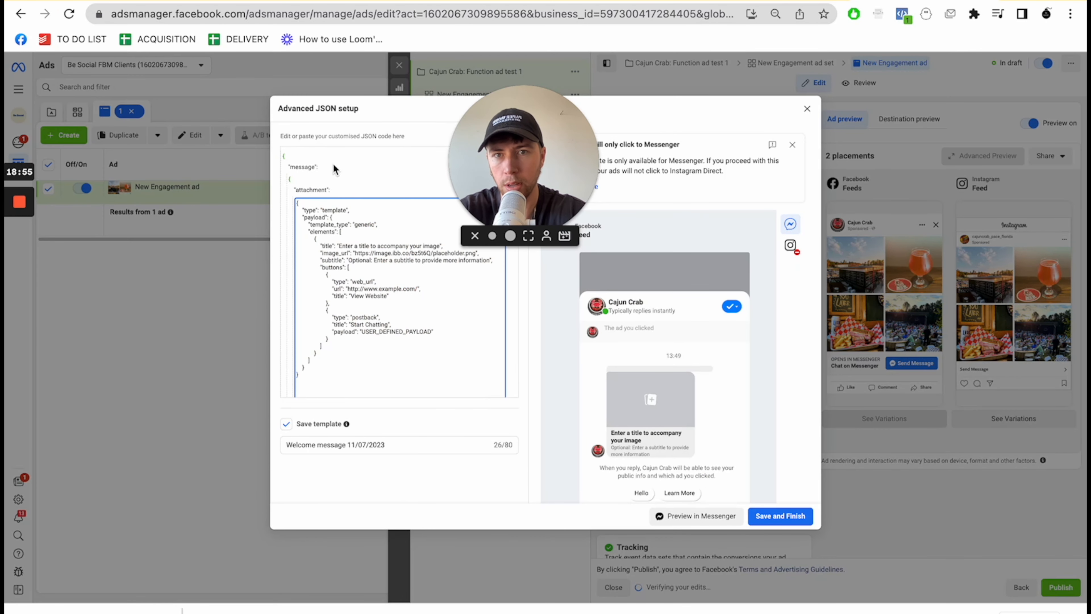
key(ctrl+a)
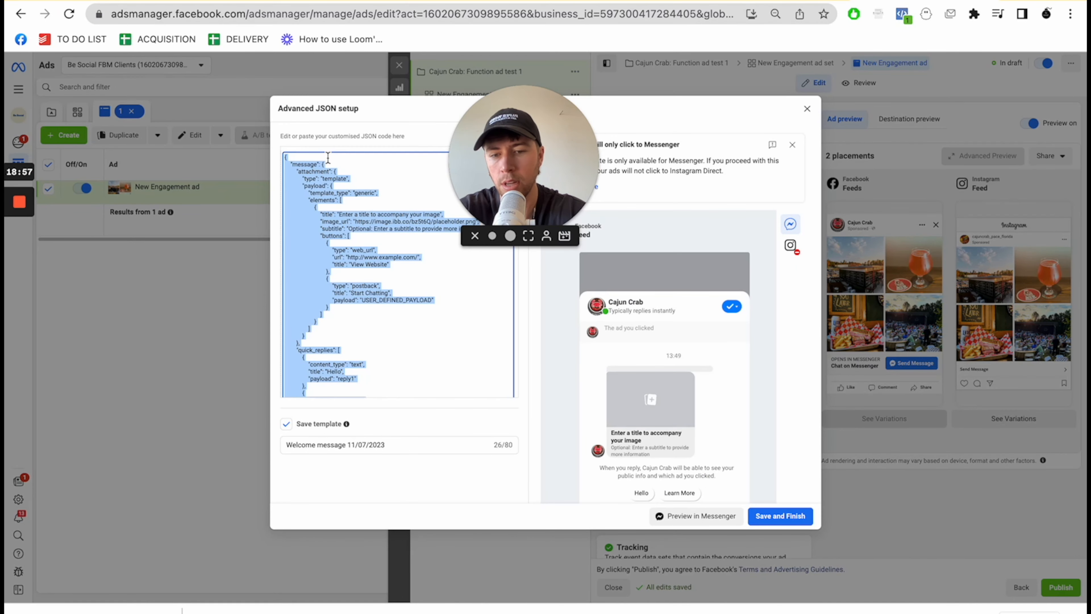
key(ctrl+v)
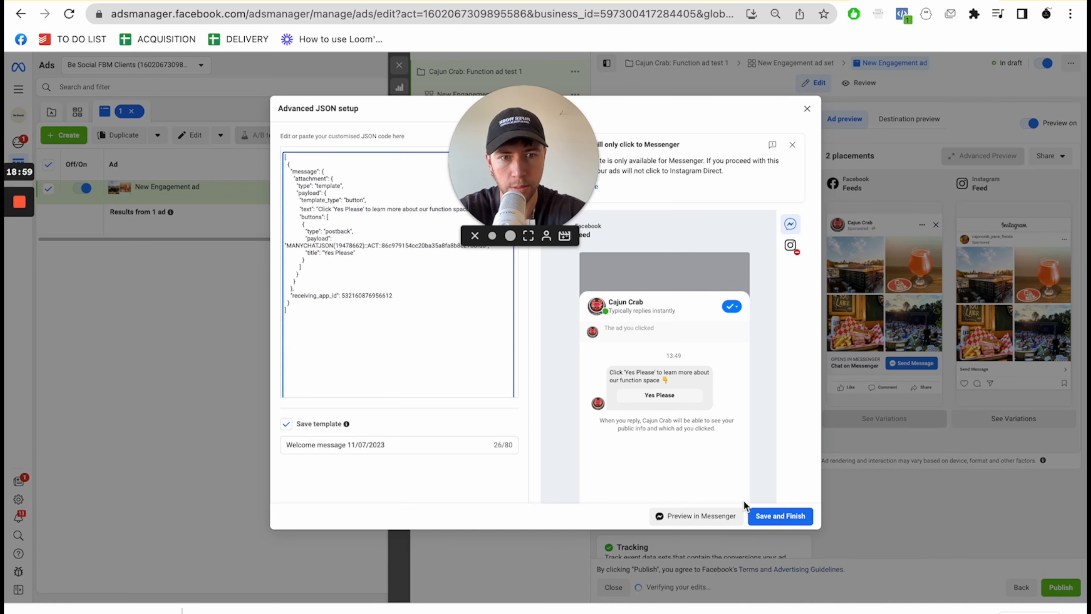
click(769, 515)
click(682, 291)
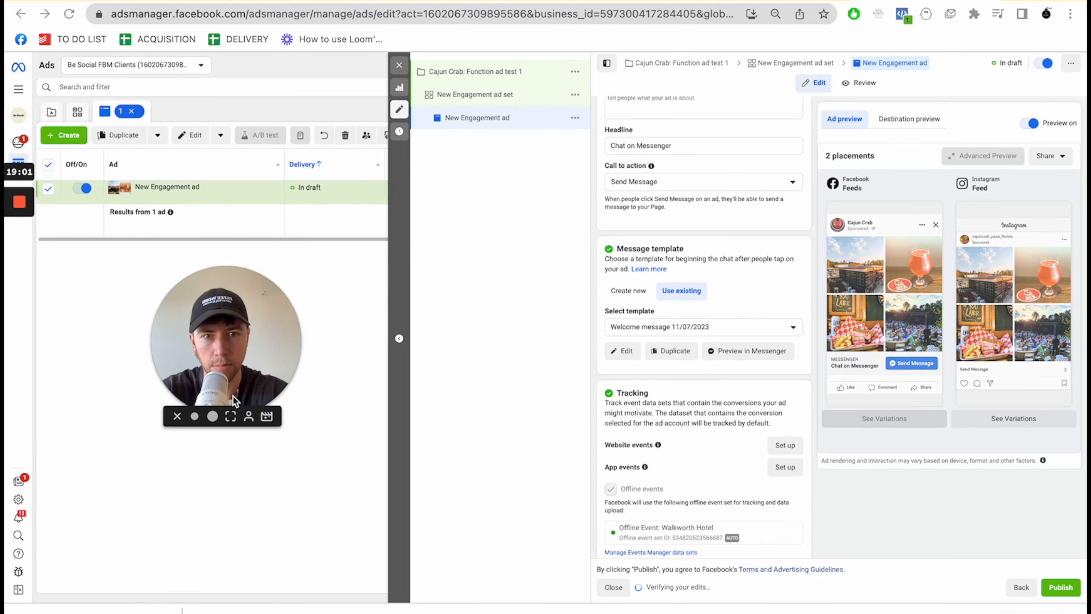
- Return to the campaign list, leaving the Cajun Crab draft items unpublished
scroll(665, 368, up, 5)
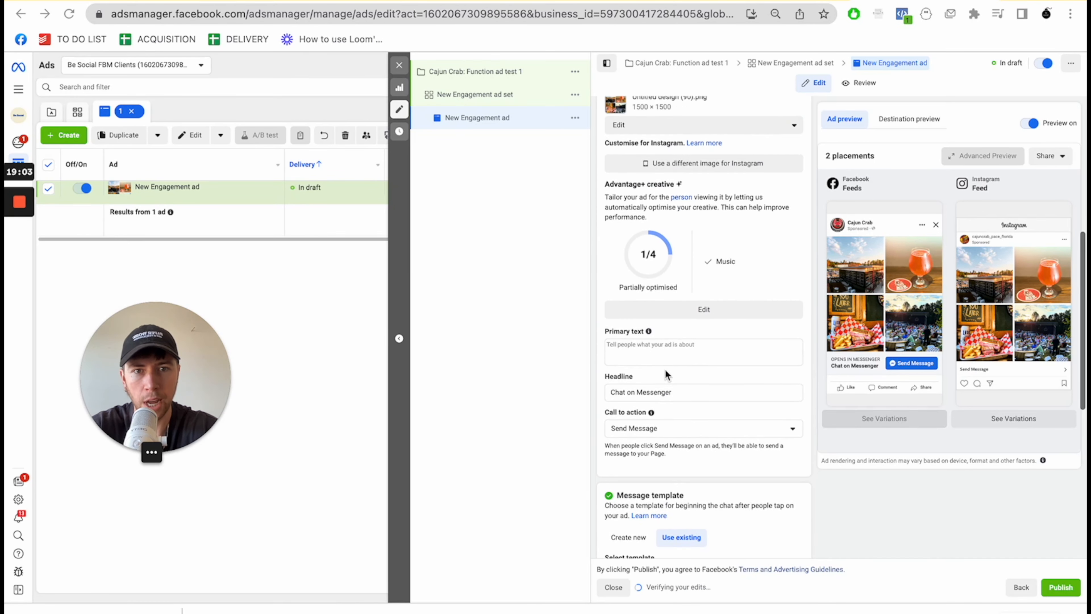
click(661, 370)
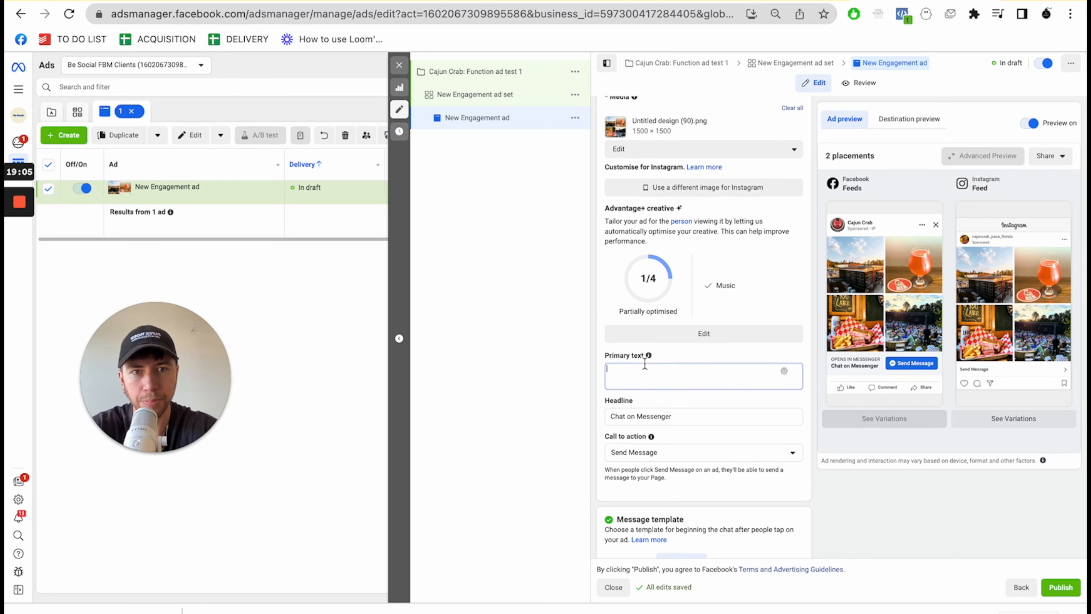
scroll(644, 363, up, 1)
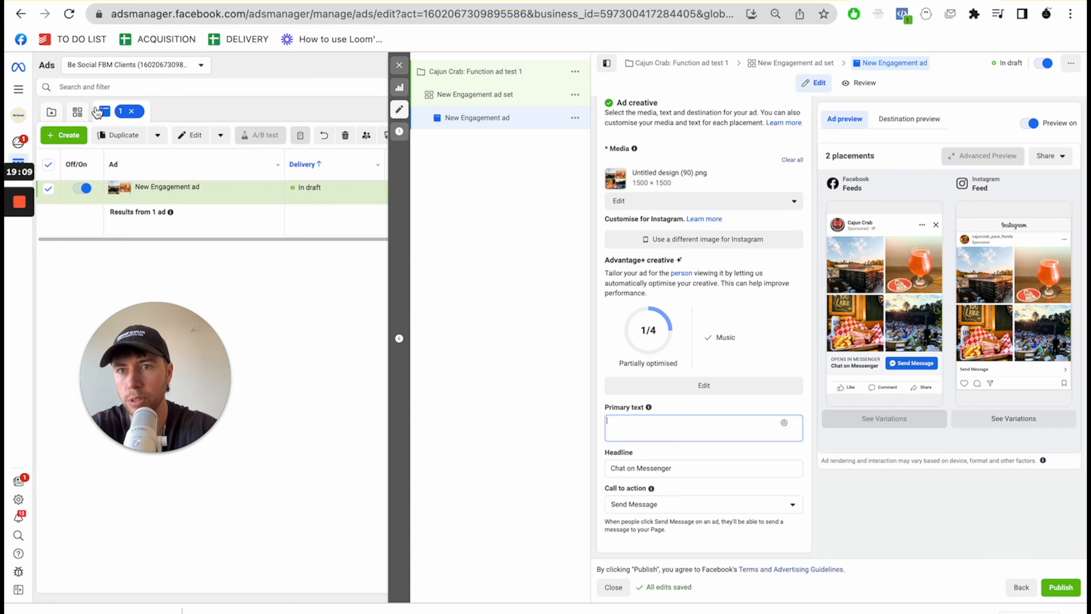
click(79, 113)
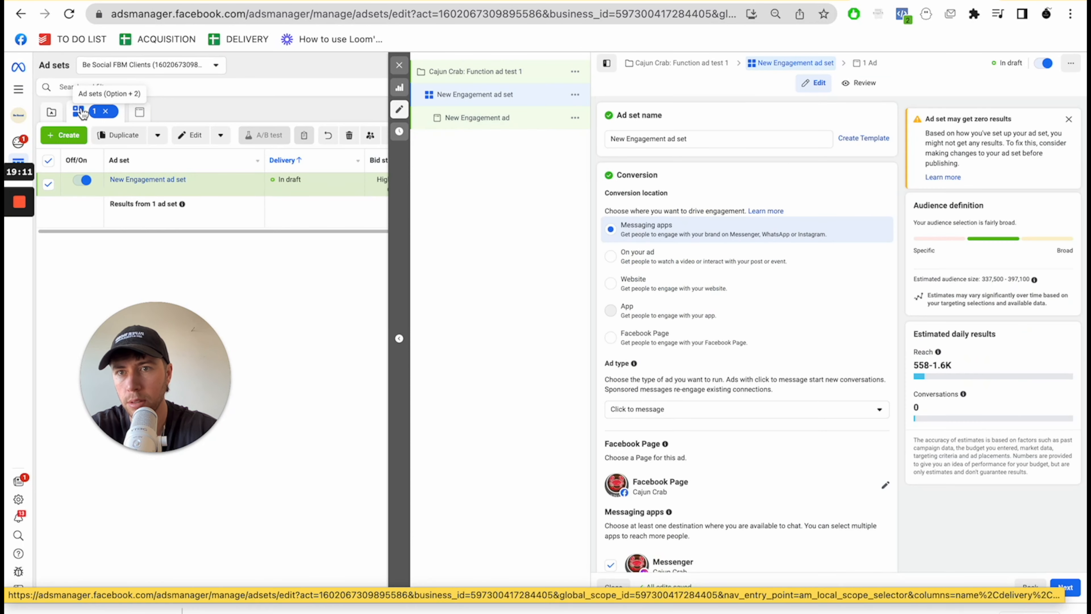
click(52, 114)
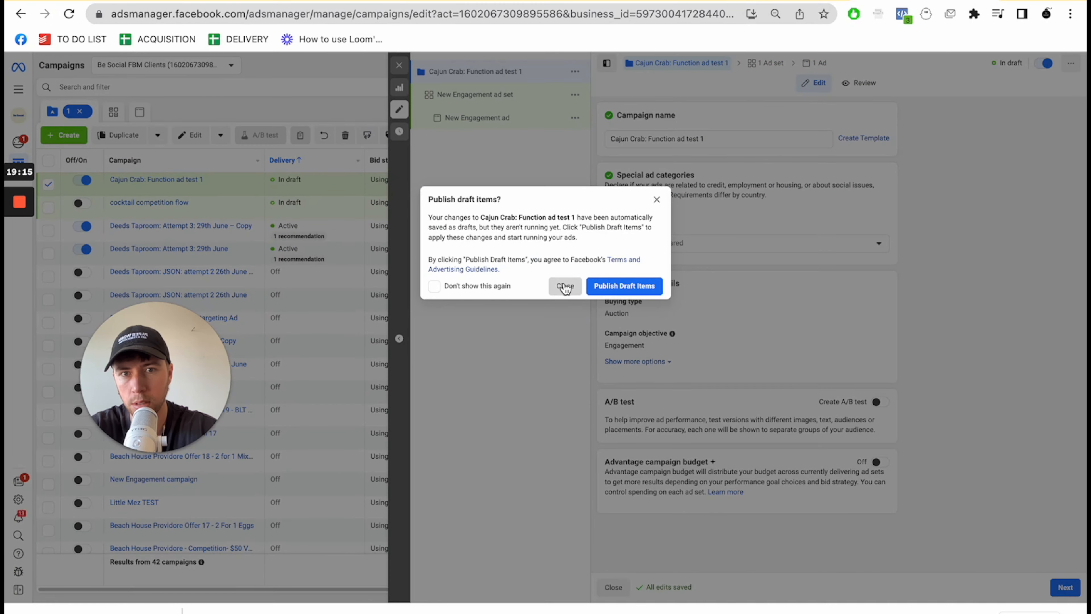
click(564, 285)
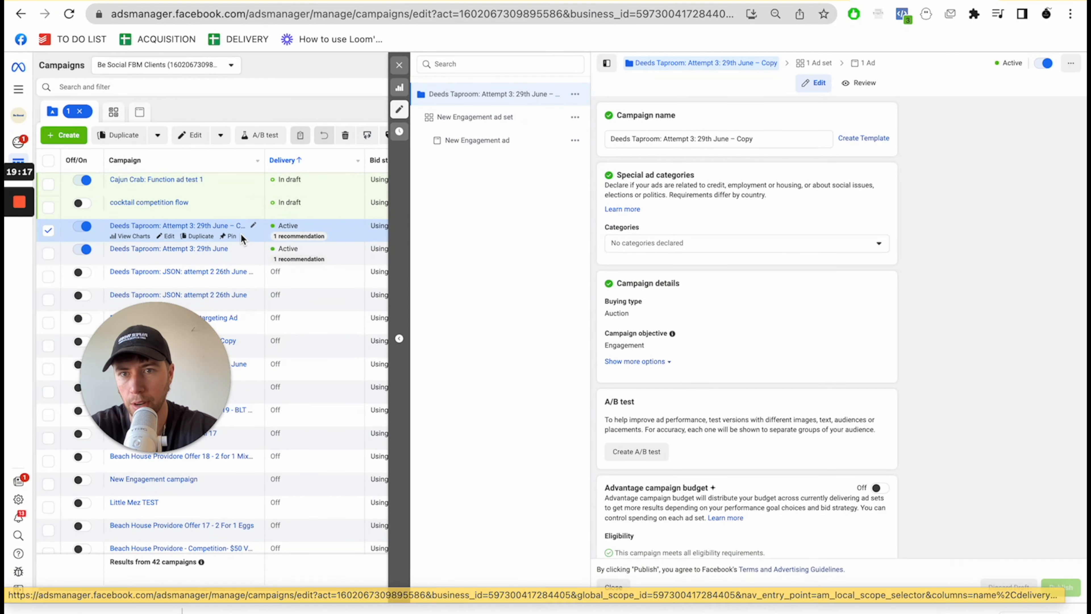
- Open the active ad in the Deeds Taproom: Attempt 3: 29th June – Copy campaign and copy its entire primary text
click(155, 226)
click(853, 121)
drag(152, 351, 130, 418)
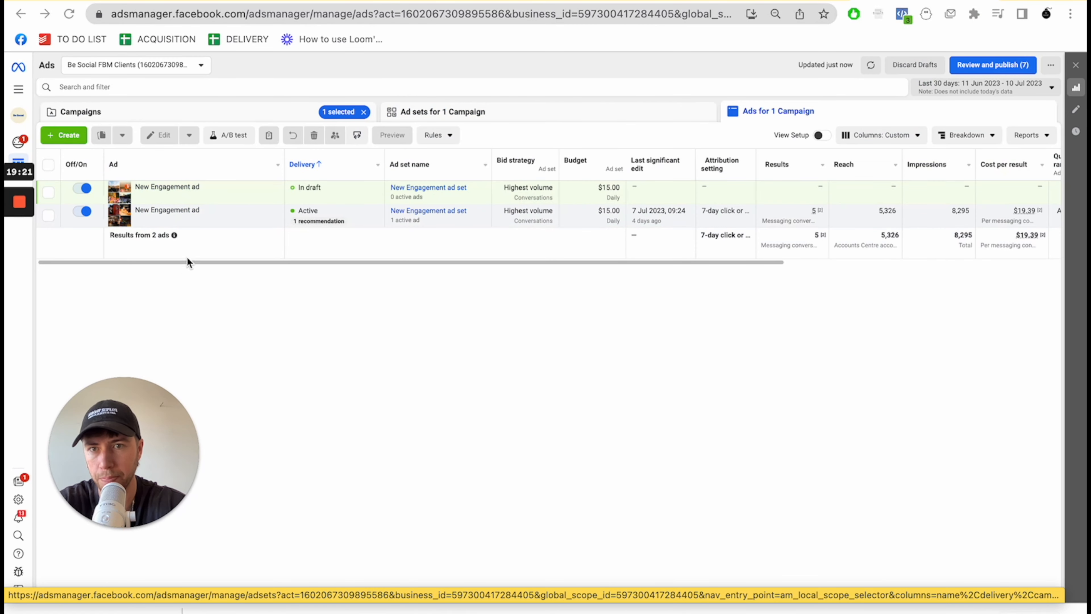
click(194, 220)
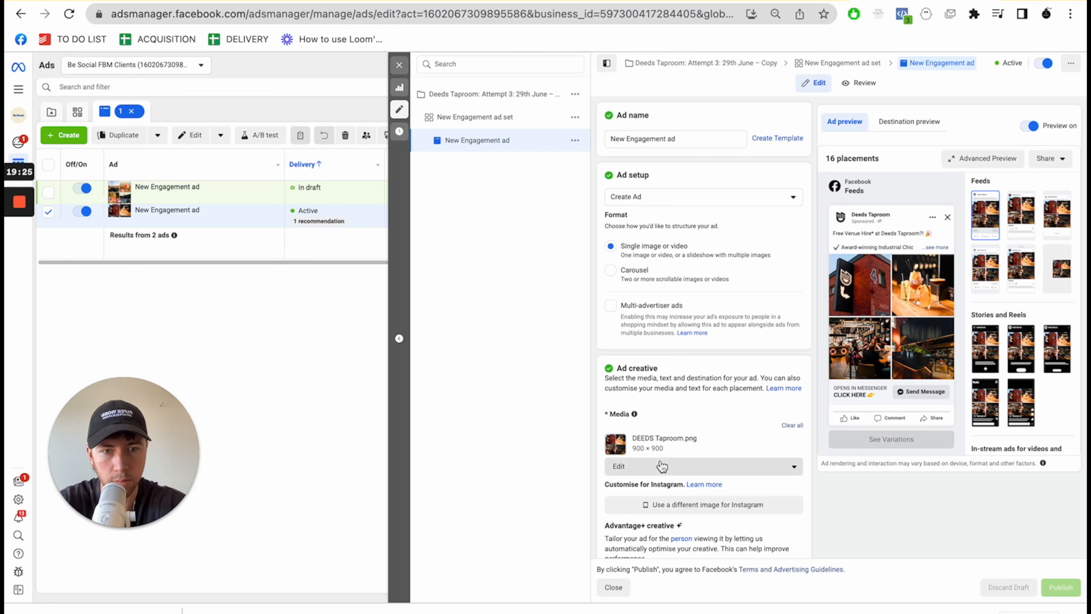
scroll(701, 303, down, 10)
key(ctrl+a)
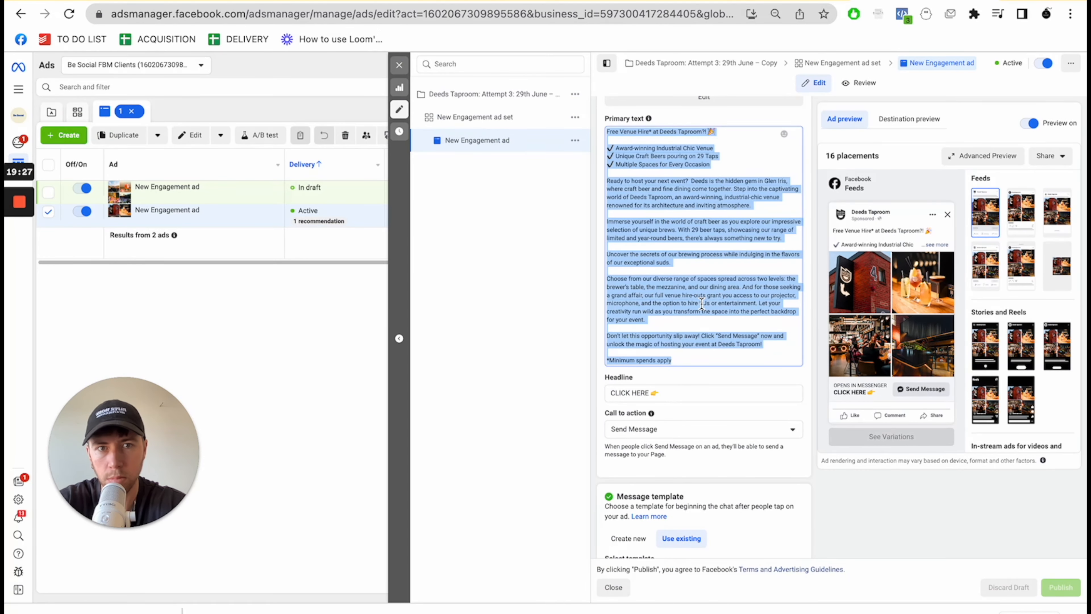
- Reopen the ad in the Cajun Crab: Function ad test 1 campaign and paste the Deeds Taproom copy as its primary text
click(400, 110)
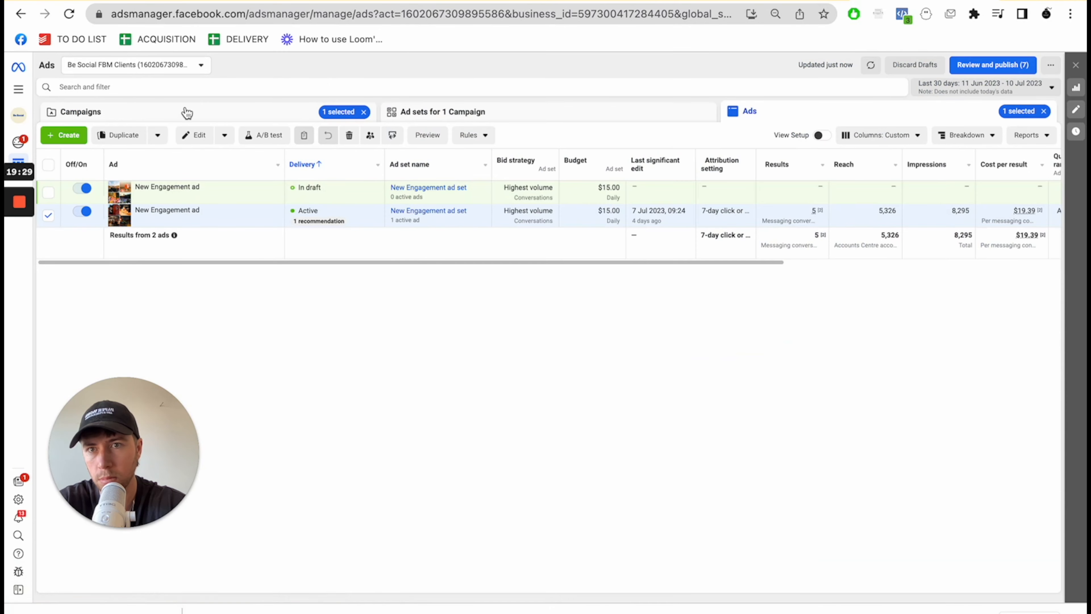
click(185, 110)
click(48, 229)
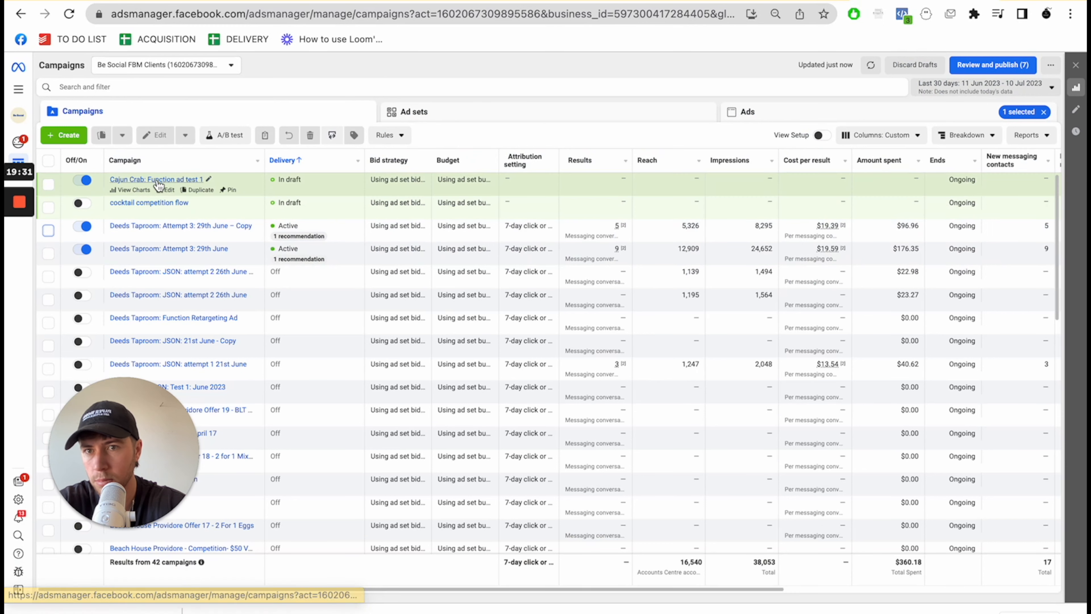
click(165, 190)
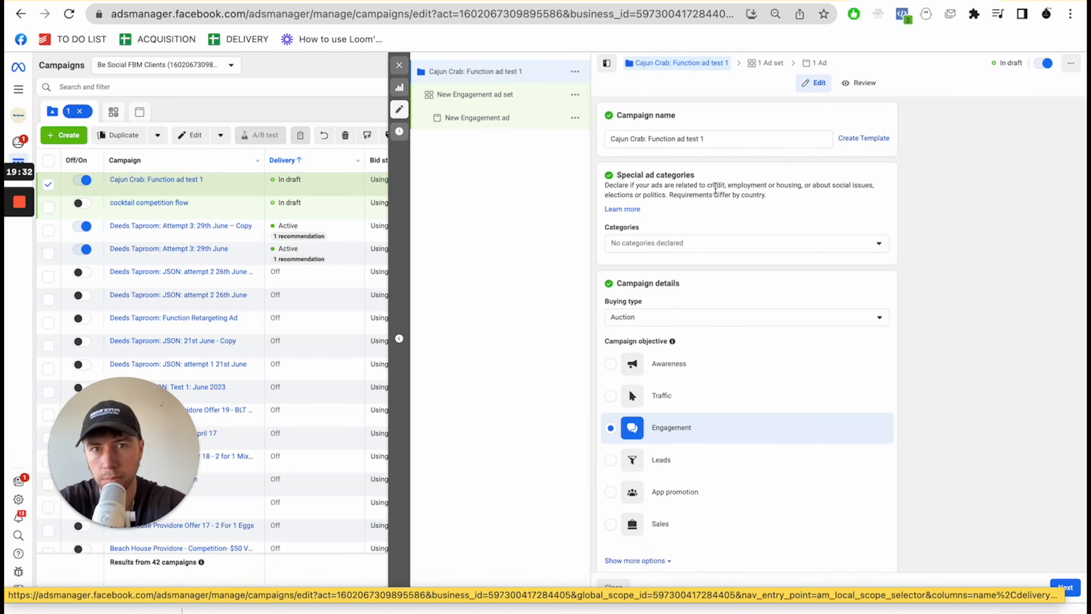
click(494, 117)
scroll(705, 229, down, 6)
click(676, 334)
key(ctrl+v)
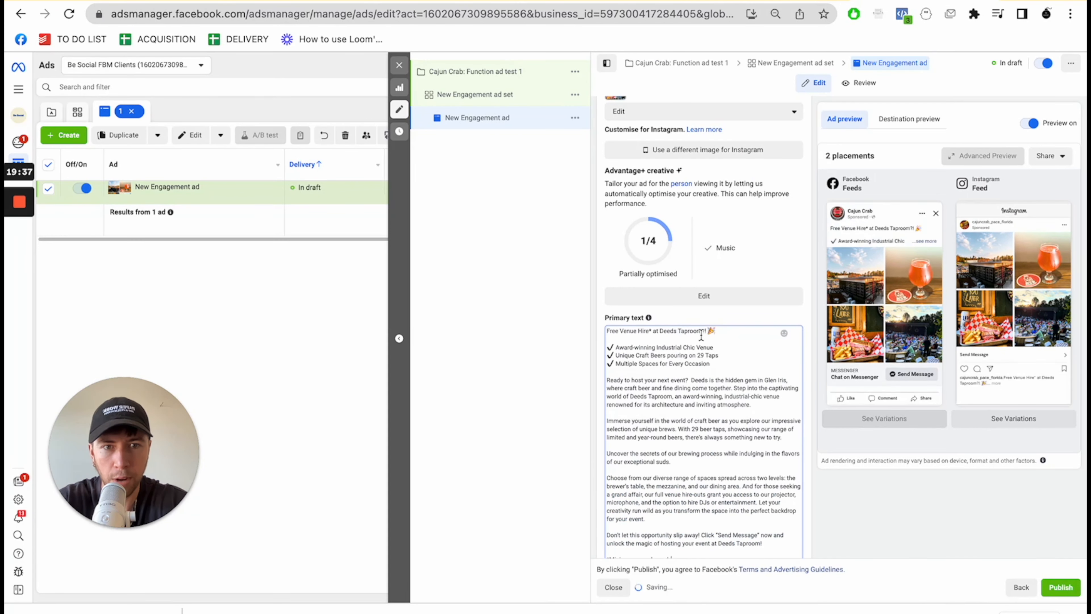
- Replace the Deeds Taproom name in the primary text's opening line with "Cajun Crab!"
drag(707, 331, 669, 332)
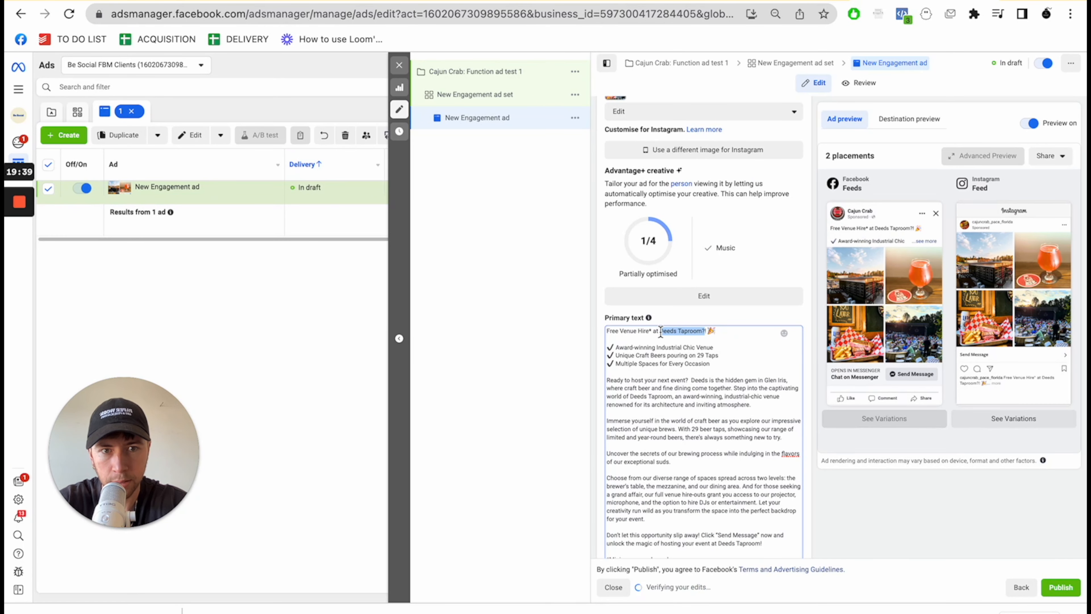
text(Caj)
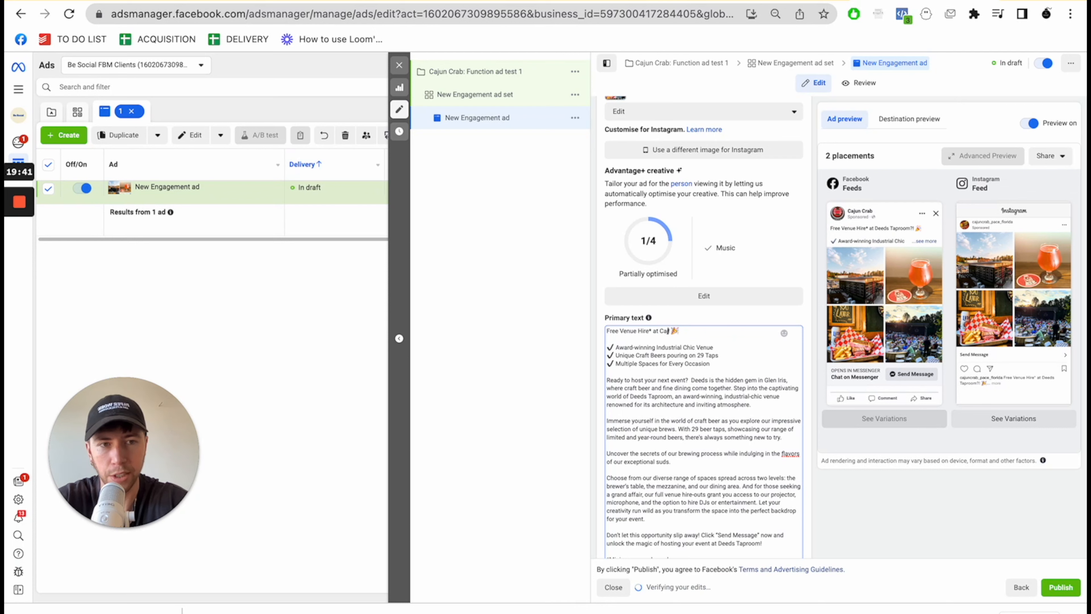
text(un Crab)
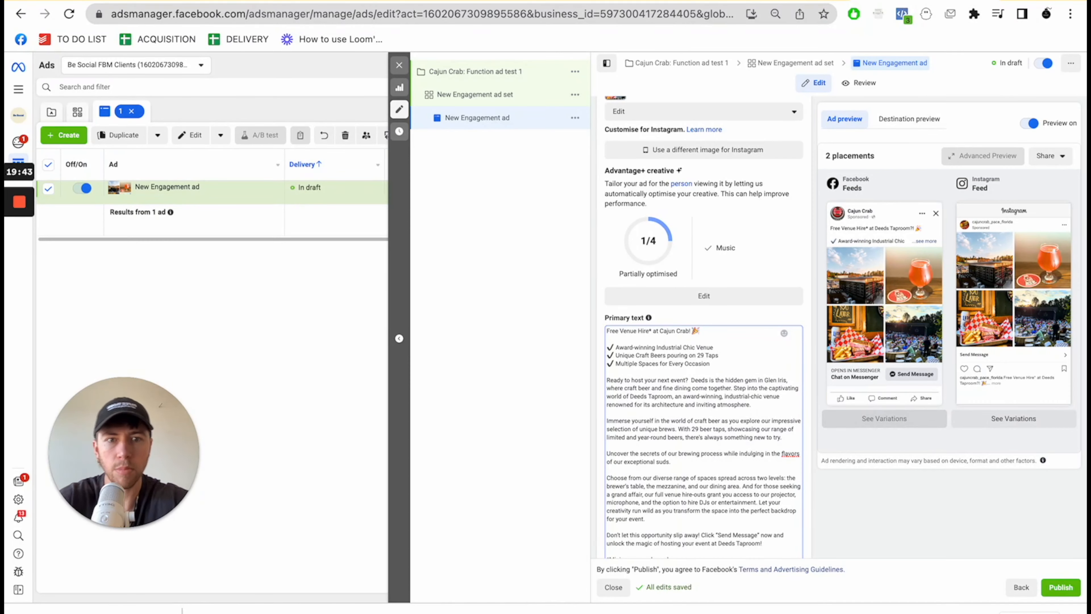
text(!)
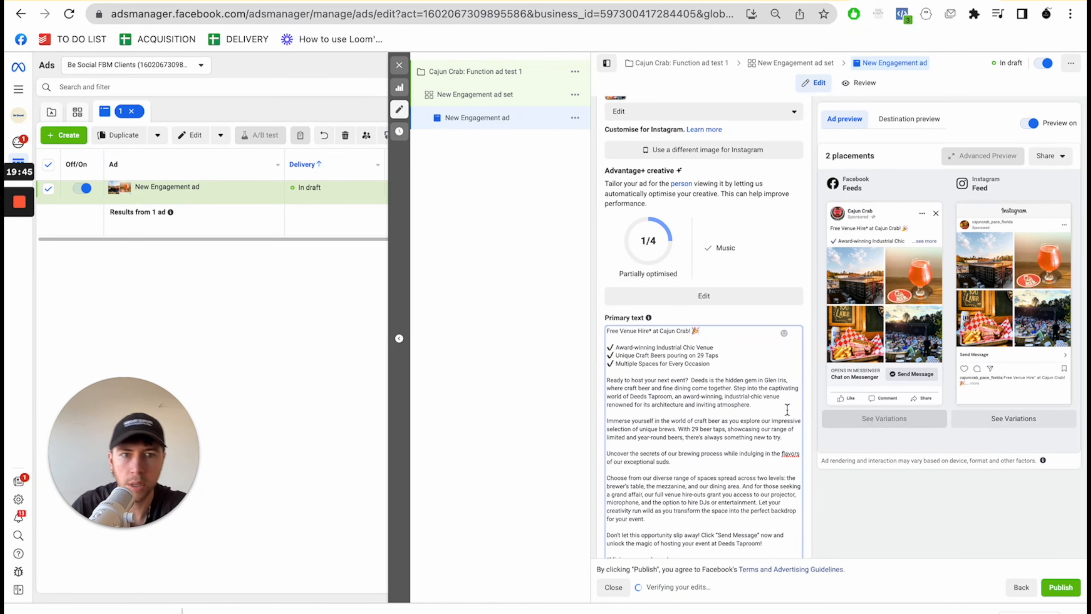
- Review the three checkmarked selling points and the closing "Send Message" call to action in the primary text
drag(623, 356, 718, 356)
scroll(740, 391, down, 1)
scroll(740, 391, up, 1)
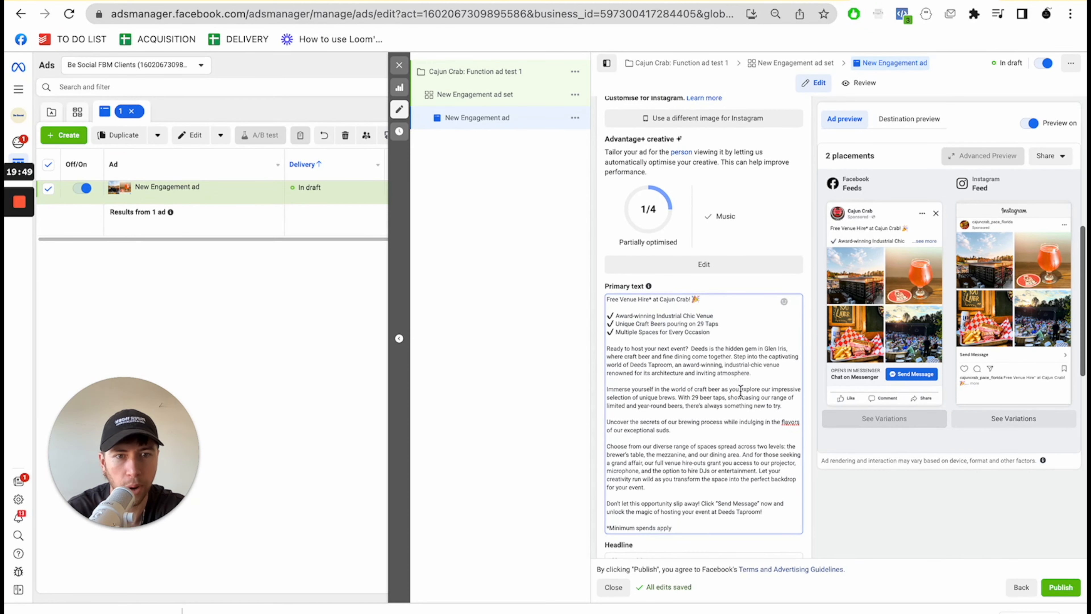
drag(733, 333, 600, 318)
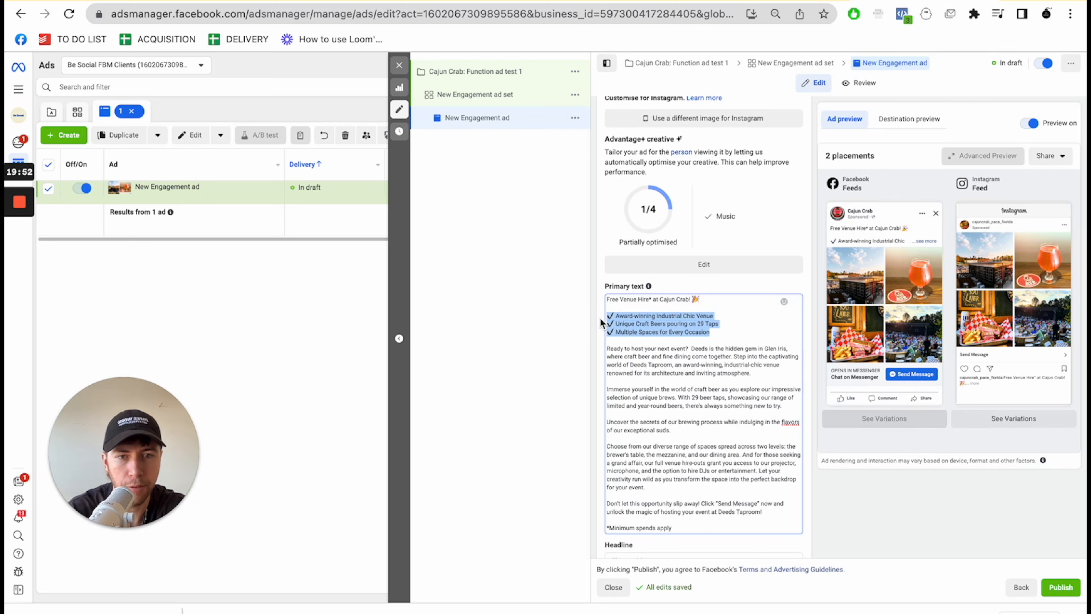
click(670, 325)
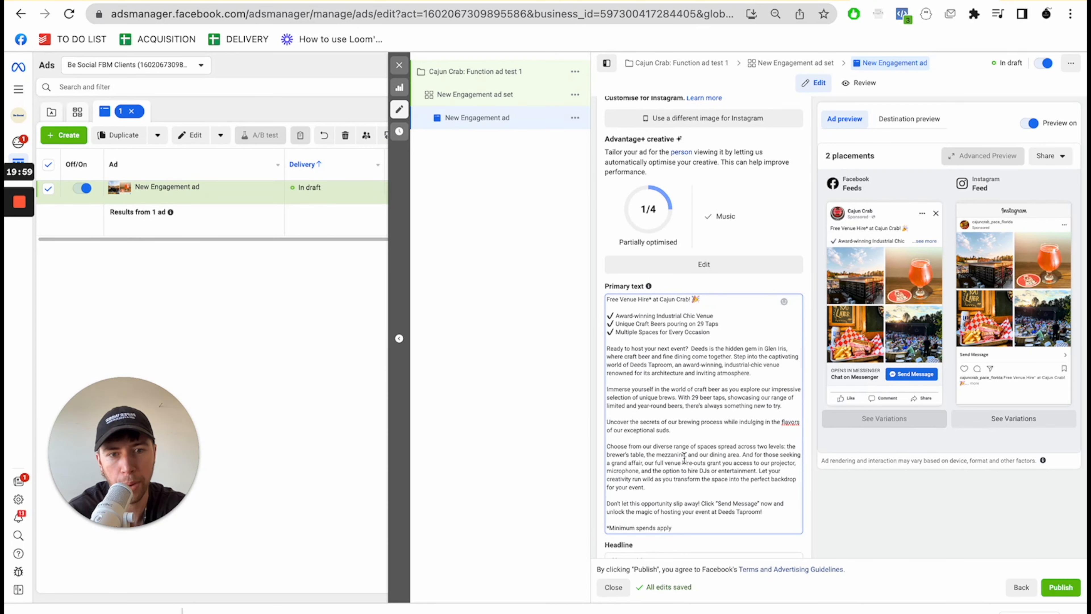
scroll(671, 486, down, 2)
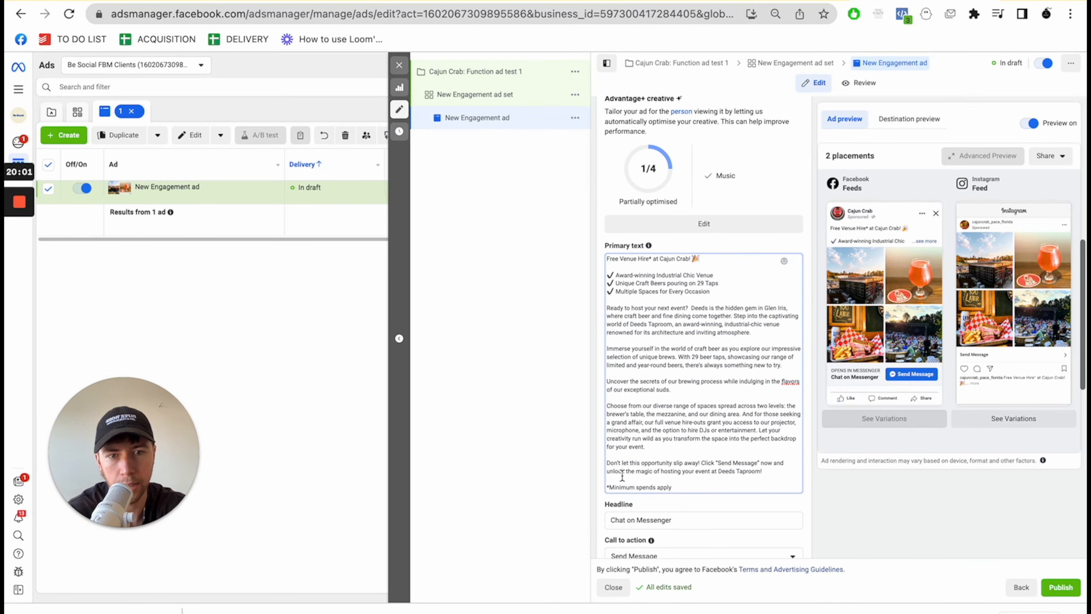
drag(617, 464, 732, 467)
click(773, 459)
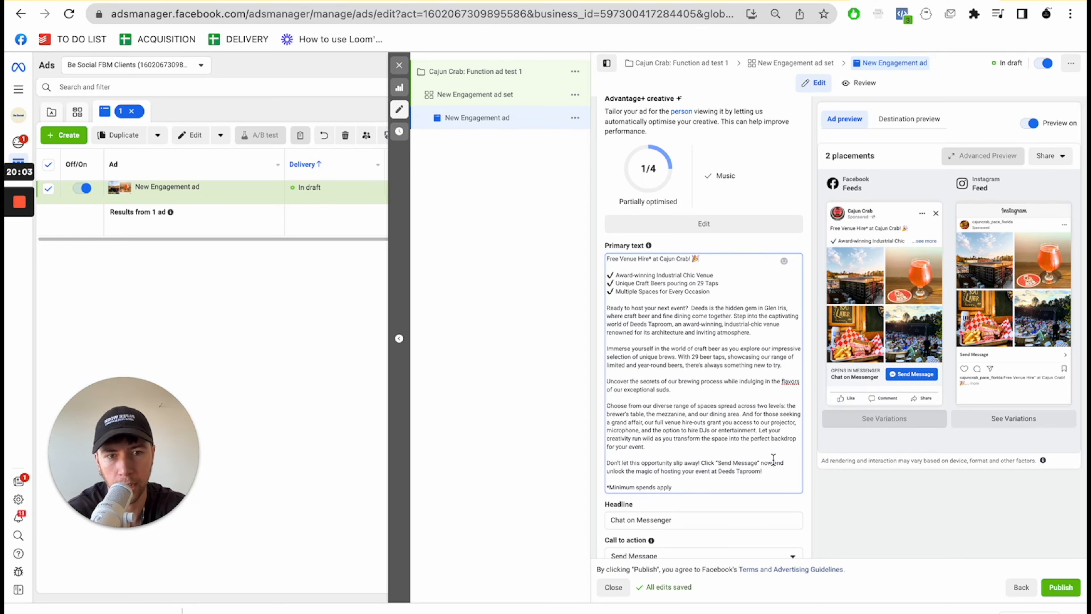
- Replace the Deeds Taproom name in the primary text's closing sentence with "Cajun Crab!"
scroll(773, 470, down, 3)
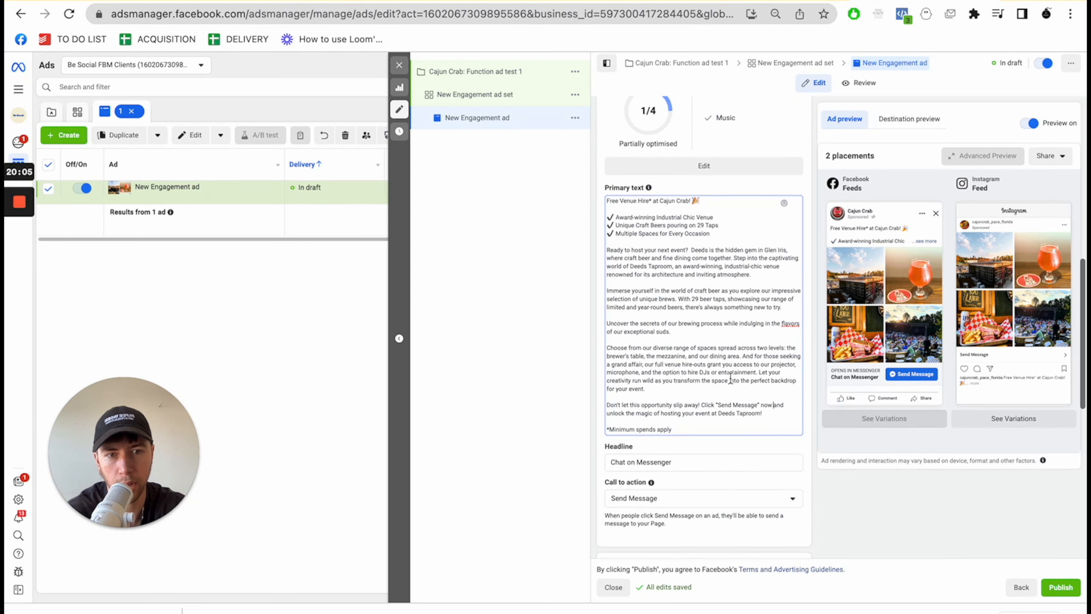
drag(761, 412, 718, 415)
text(Cajun)
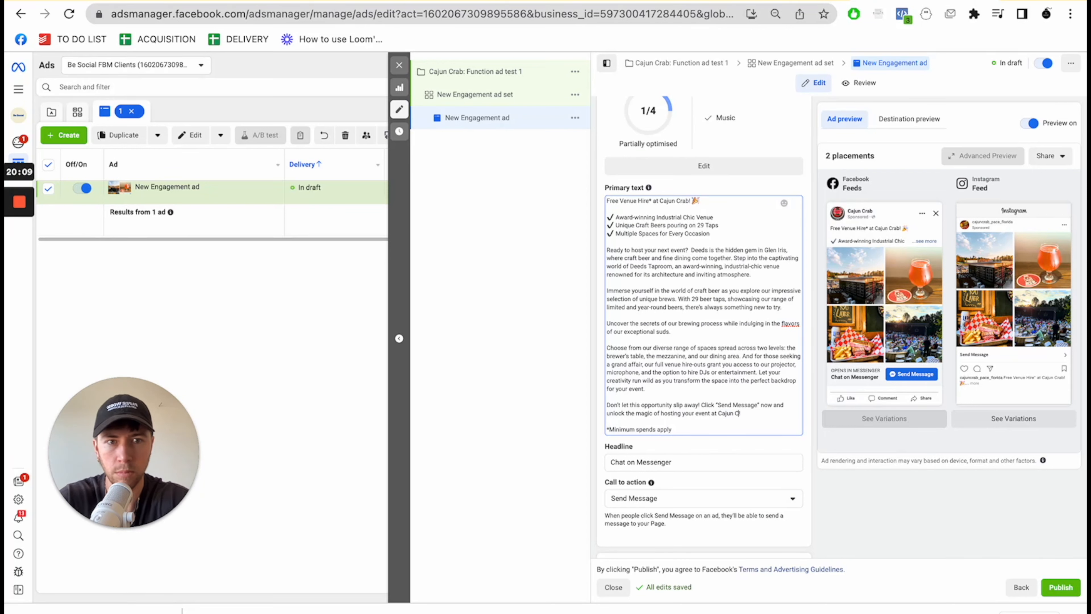
click(692, 381)
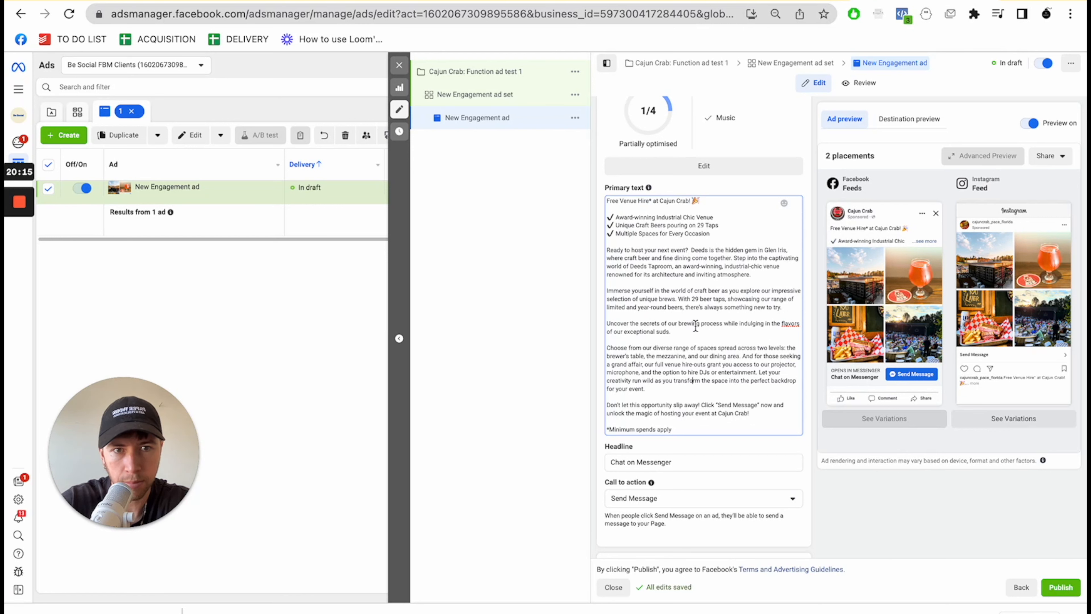
- Set the ad's headline to "Click Here 👉", using the pointing-hand emoji
scroll(706, 384, down, 2)
triple_click(655, 415)
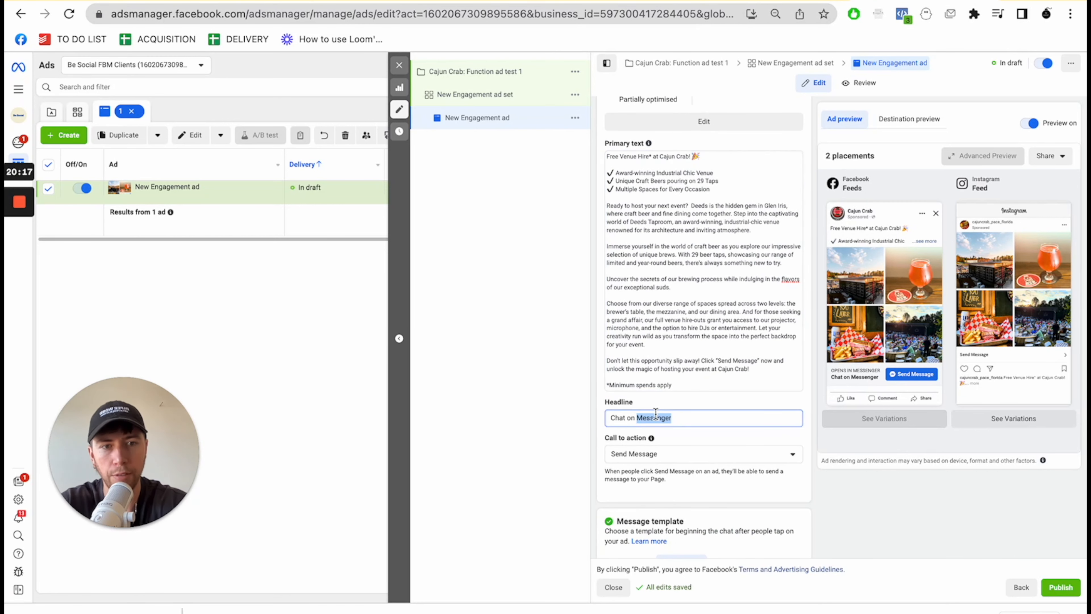
text(Click Here)
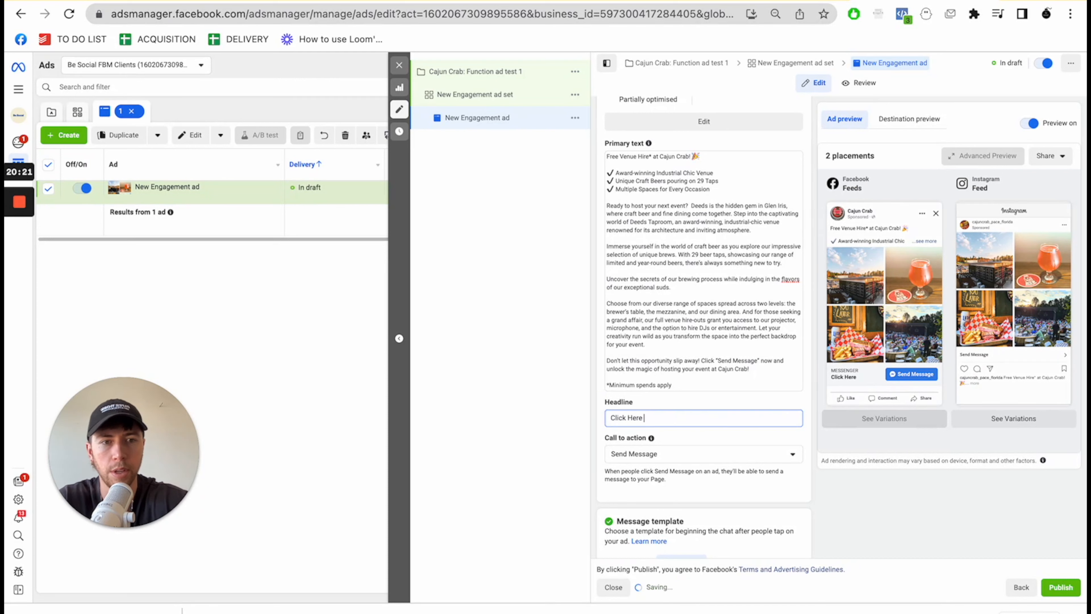
key(ctrl+super+space)
scroll(627, 231, up, 5)
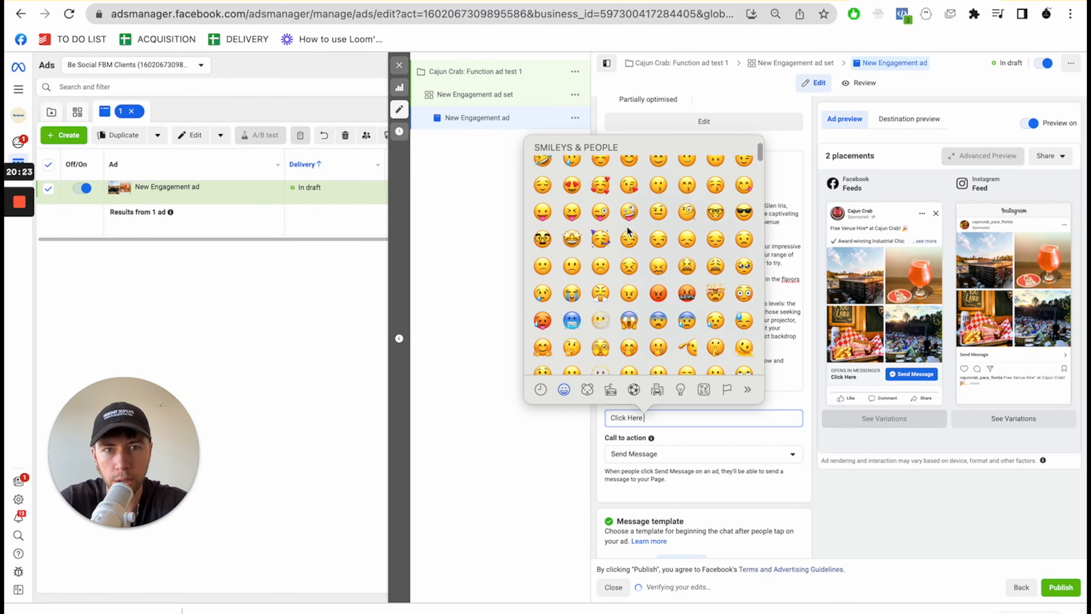
scroll(628, 231, down, 2)
scroll(627, 231, down, 10)
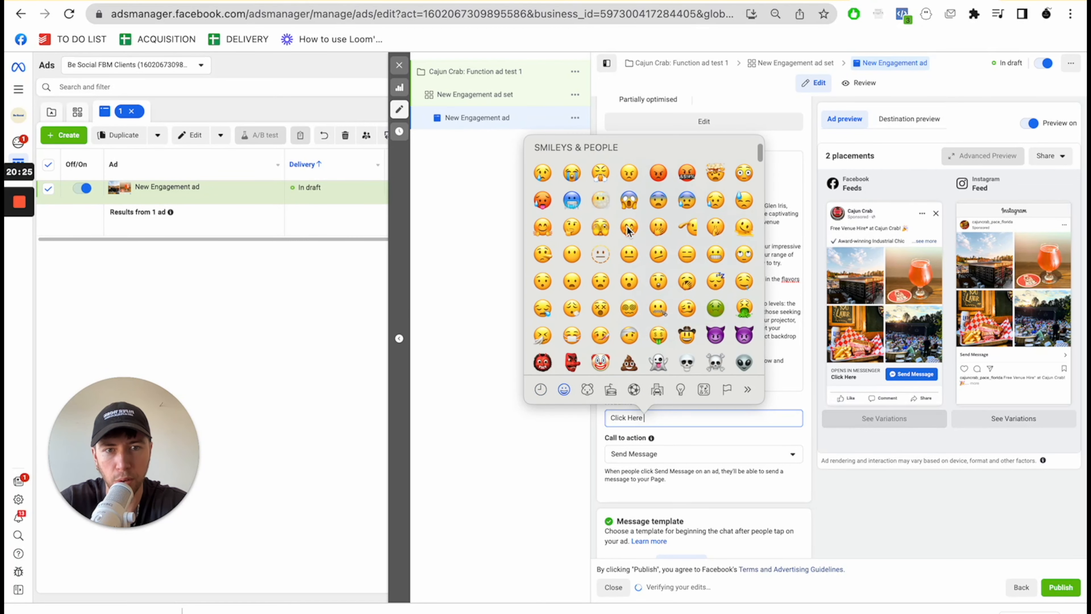
click(633, 283)
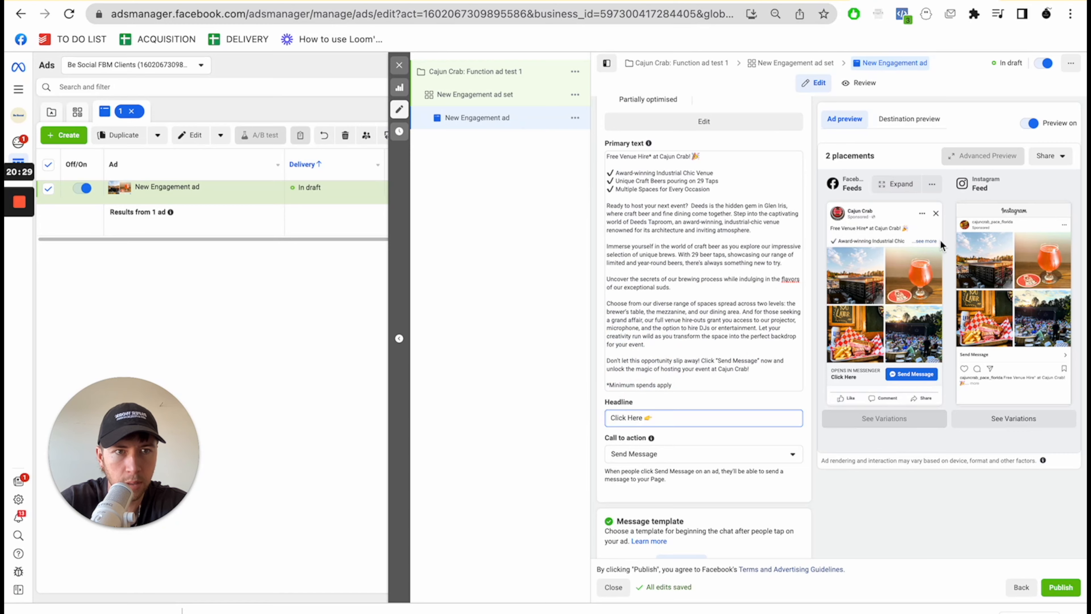
- Expand the Facebook Feeds preview and examine the full ad copy, images, headline and Send Message call to action
click(890, 184)
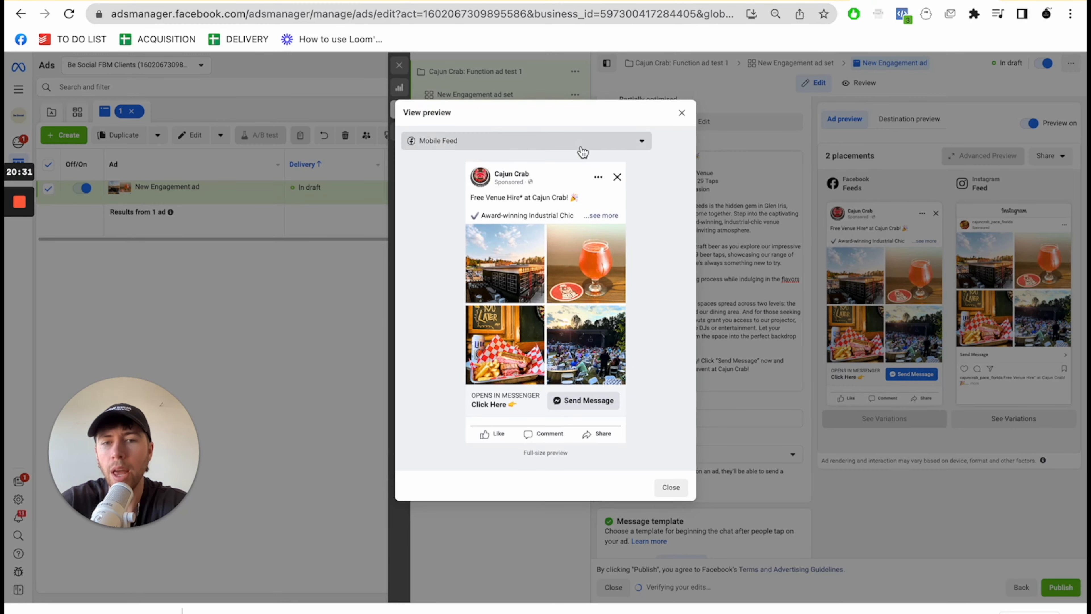
click(589, 215)
scroll(599, 282, down, 5)
scroll(600, 281, up, 6)
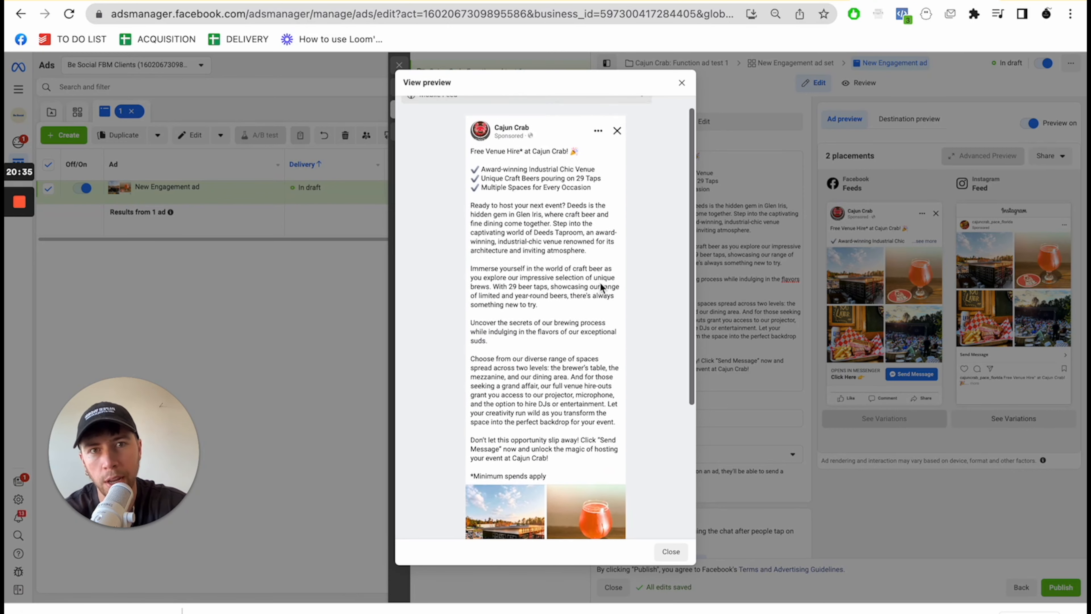
scroll(599, 281, down, 2)
scroll(535, 392, down, 3)
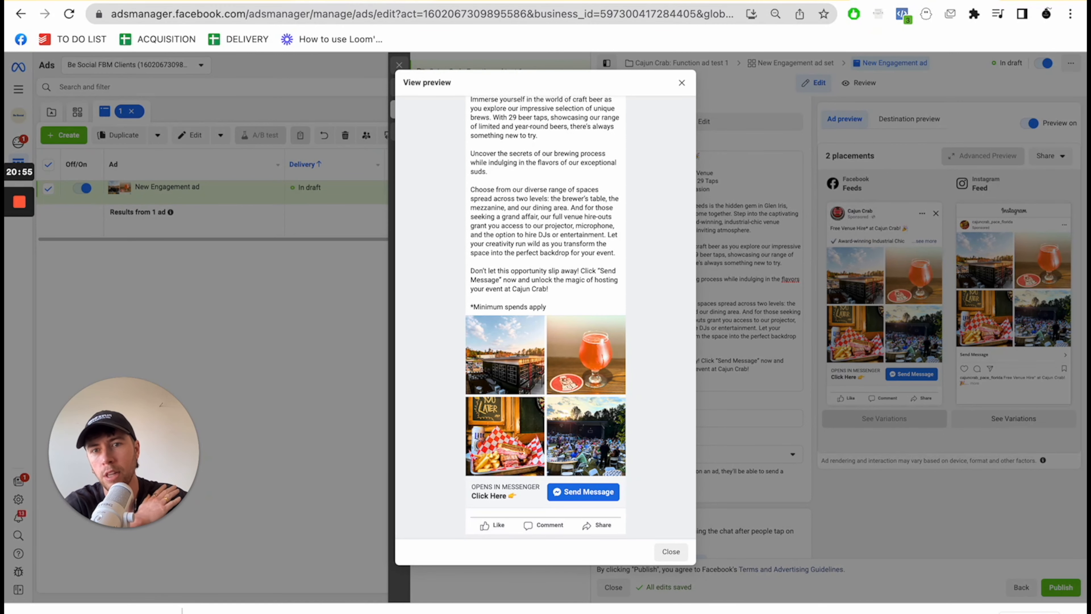
- Switch to the 2023 Function Leads Sheet in Google Sheets to examine its lead columns, and return to the ad preview in Ads Manager
click(364, 1)
scroll(942, 207, right, 5)
scroll(942, 207, left, 5)
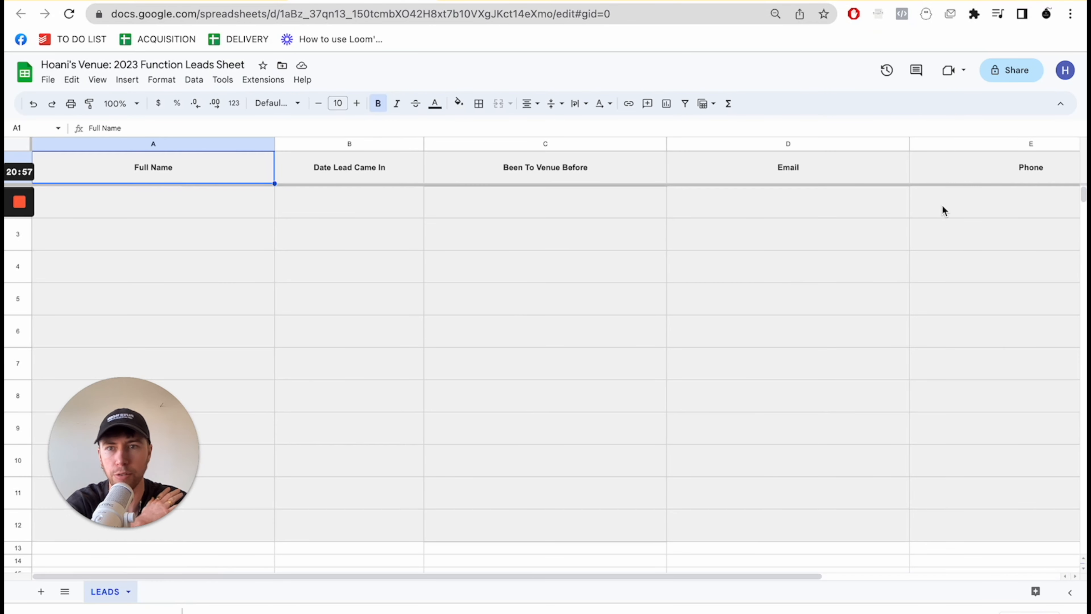
click(927, 2)
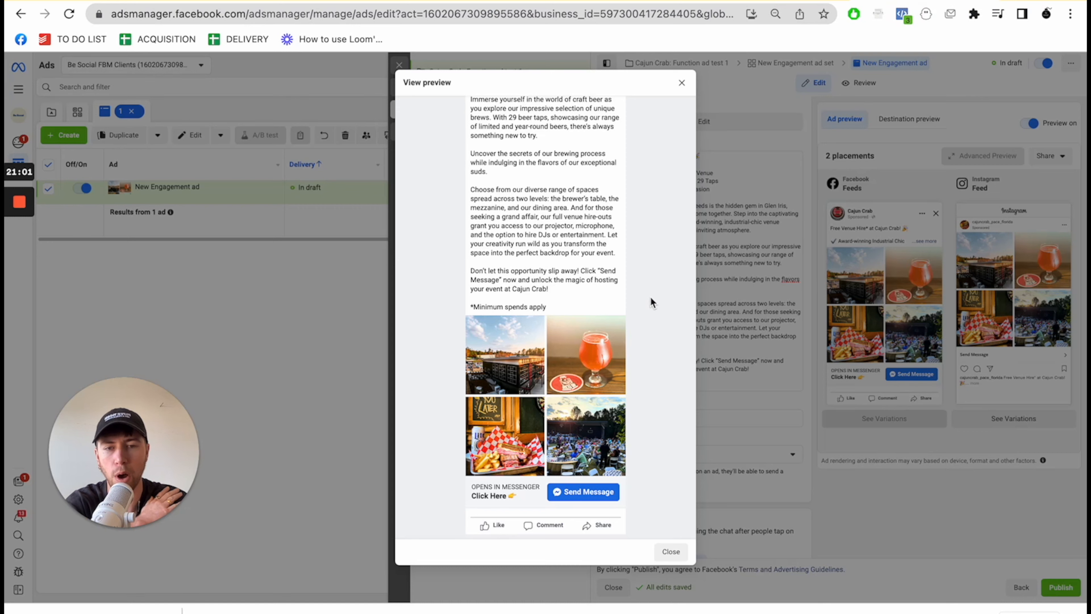
scroll(650, 297, up, 2)
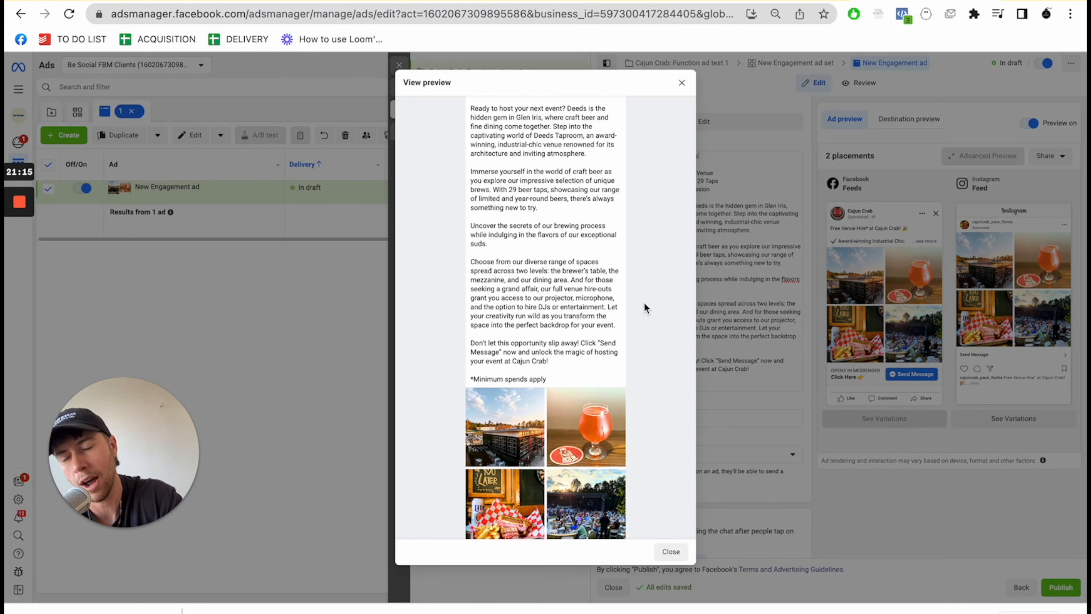
scroll(643, 302, up, 3)
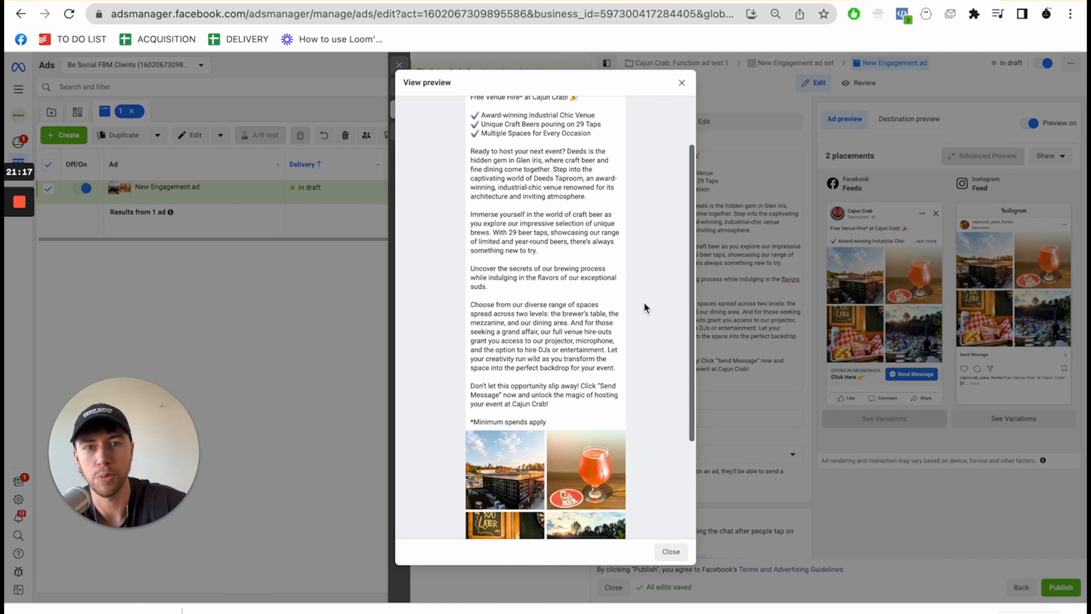